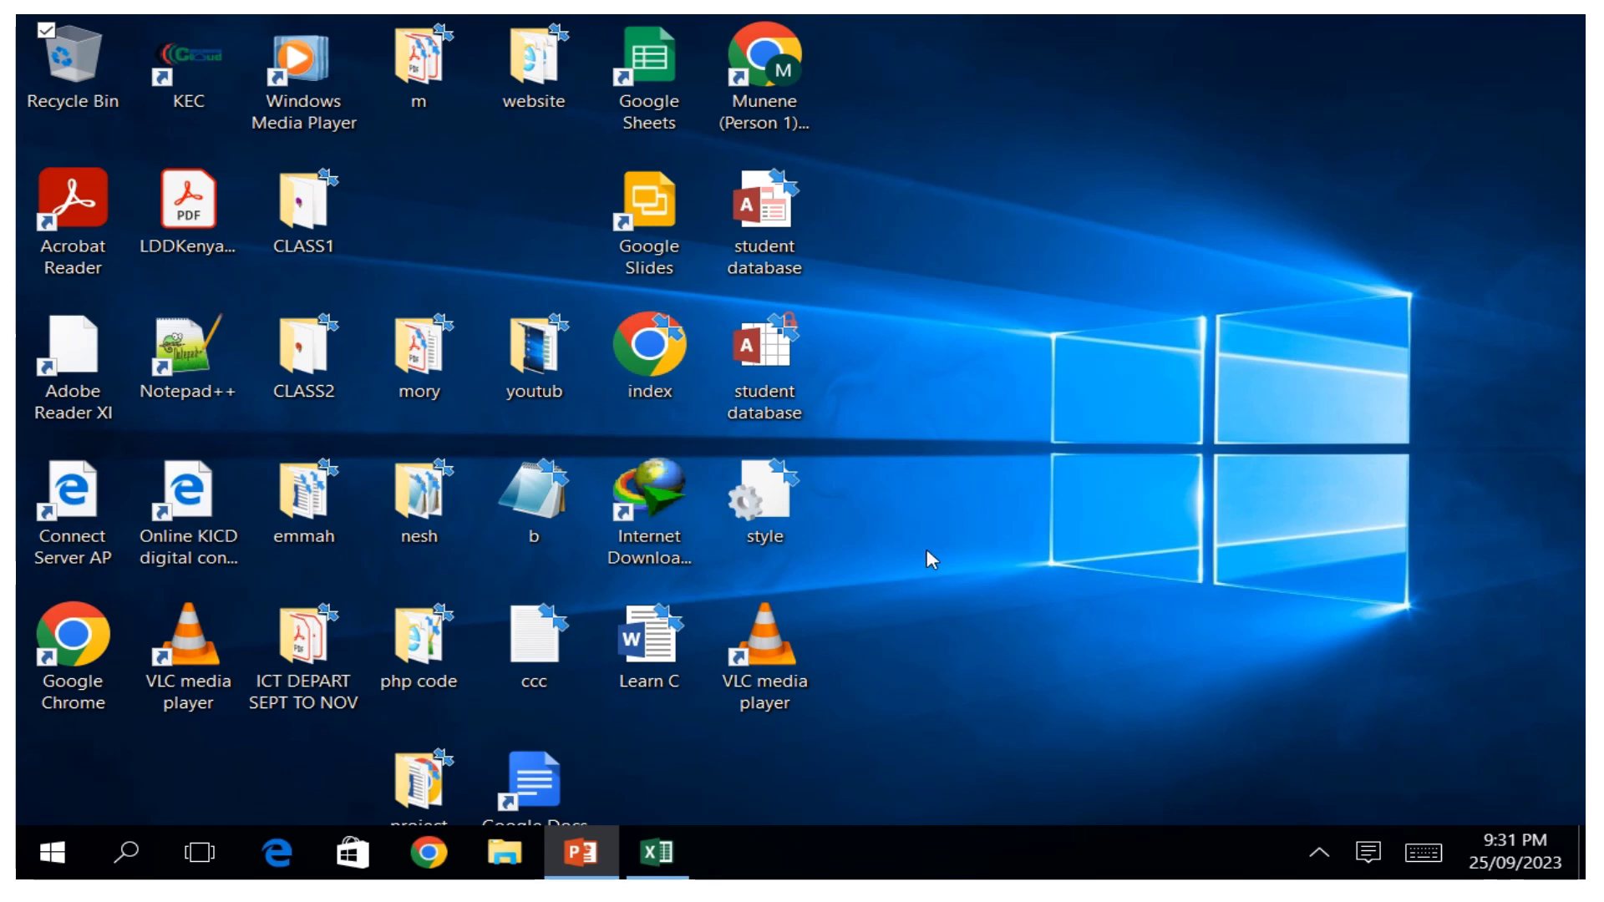
Switch to the Excel workbook "if statement" and add a new worksheet named "nested if".
{"action": "left_click", "coordinate": [655, 852]}
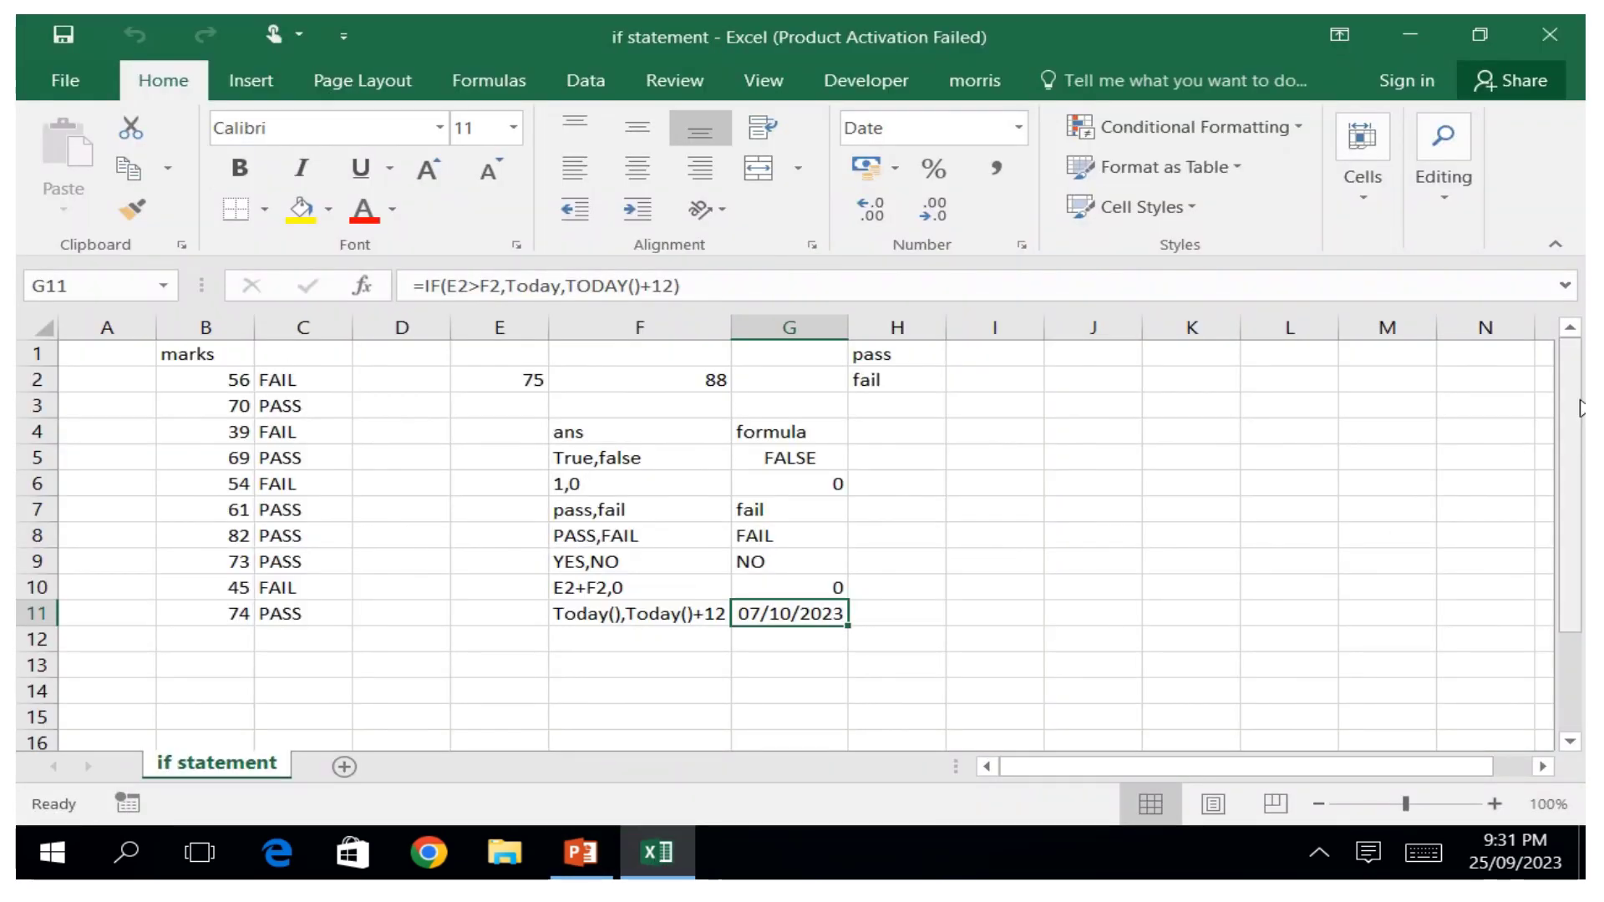
{"action": "left_click_drag", "start_coordinate": [1577, 428], "coordinate": [1582, 392]}
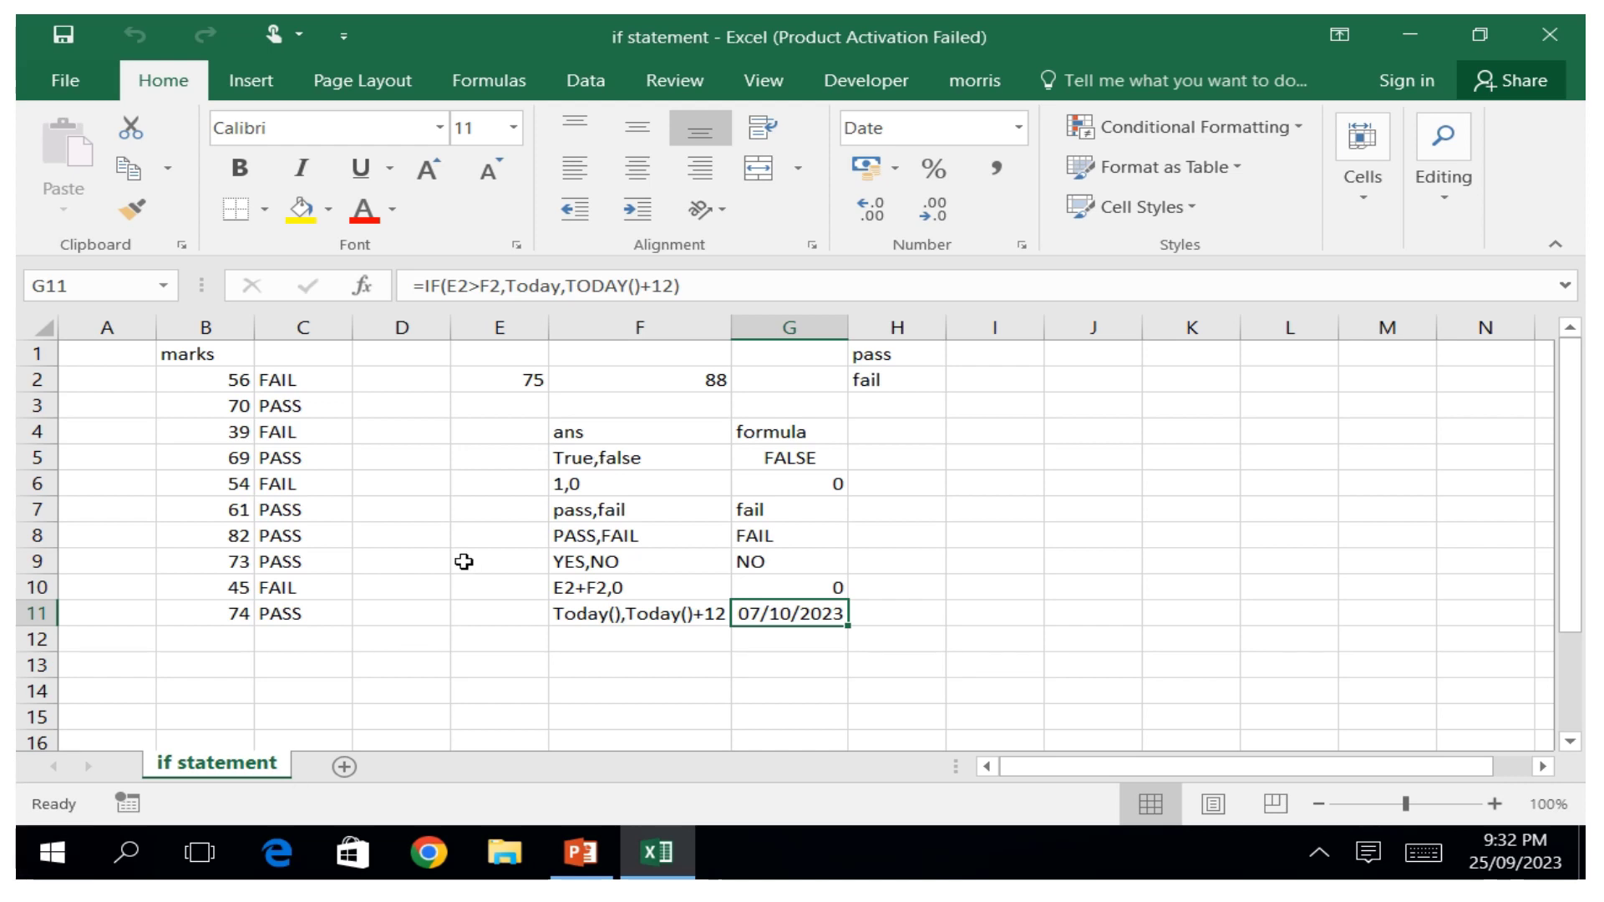
{"action": "left_click", "coordinate": [343, 769]}
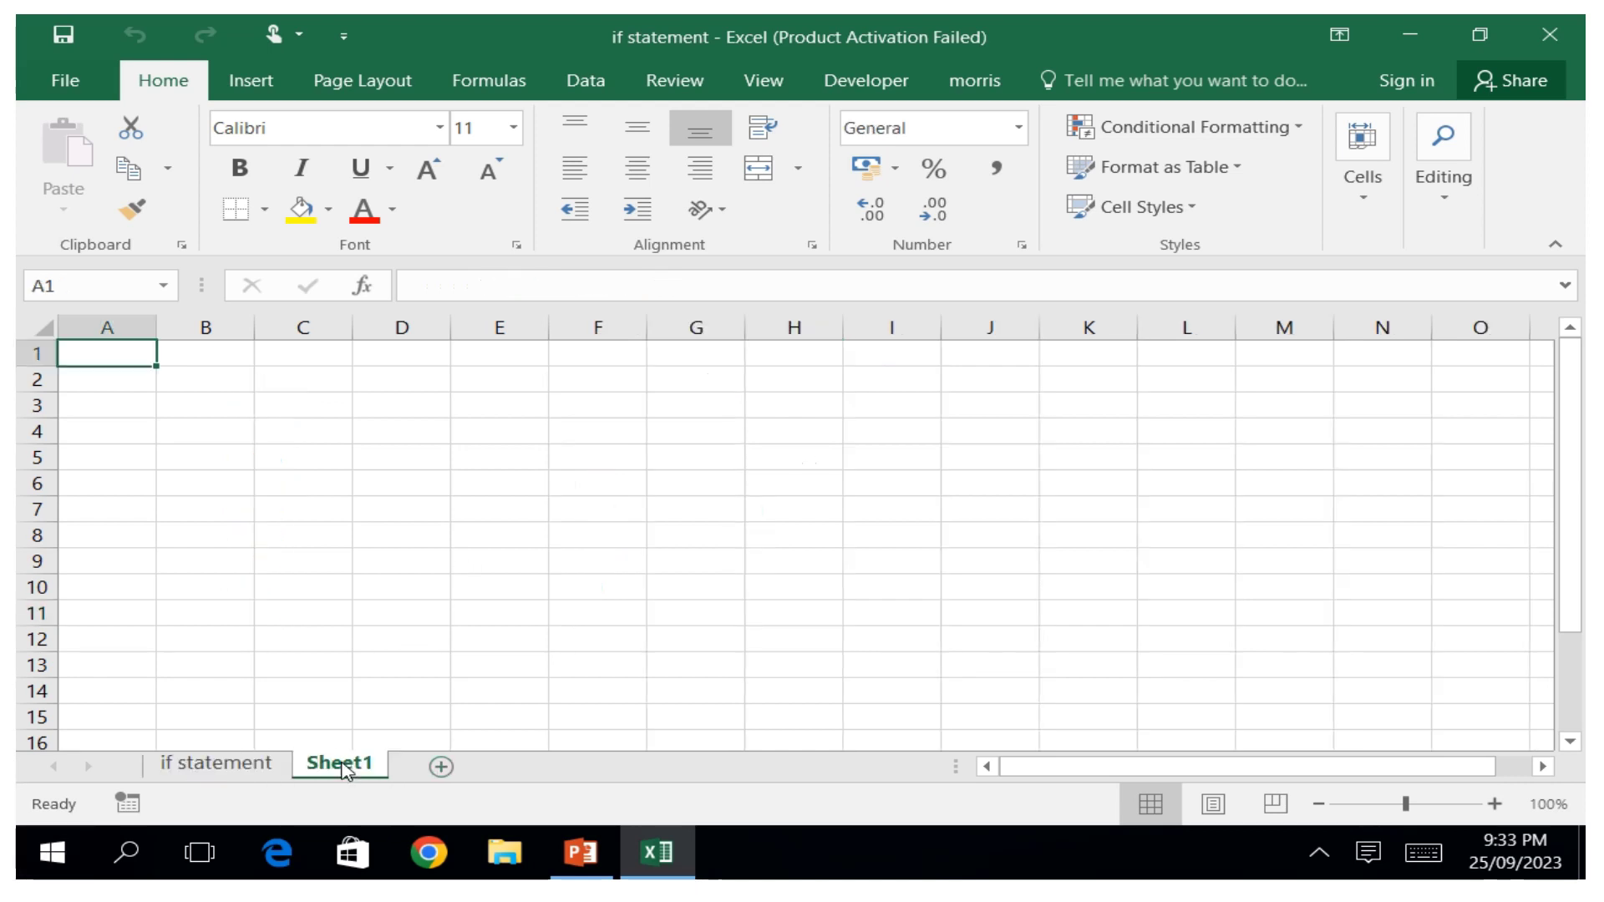
{"action": "right_click", "coordinate": [343, 767]}
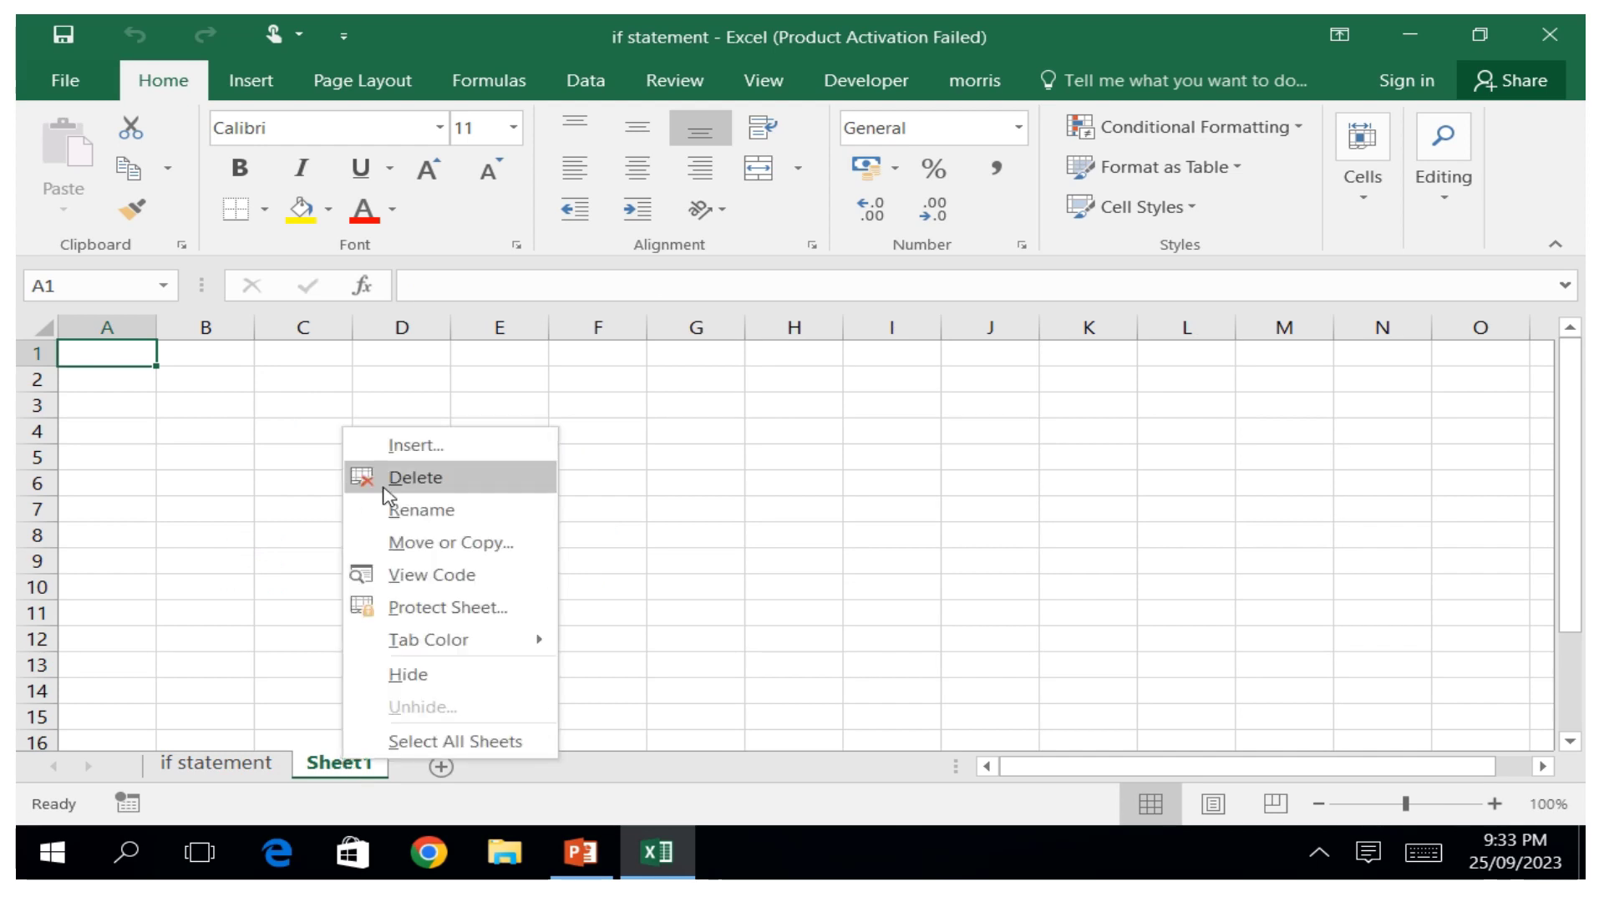
{"action": "left_click", "coordinate": [421, 510]}
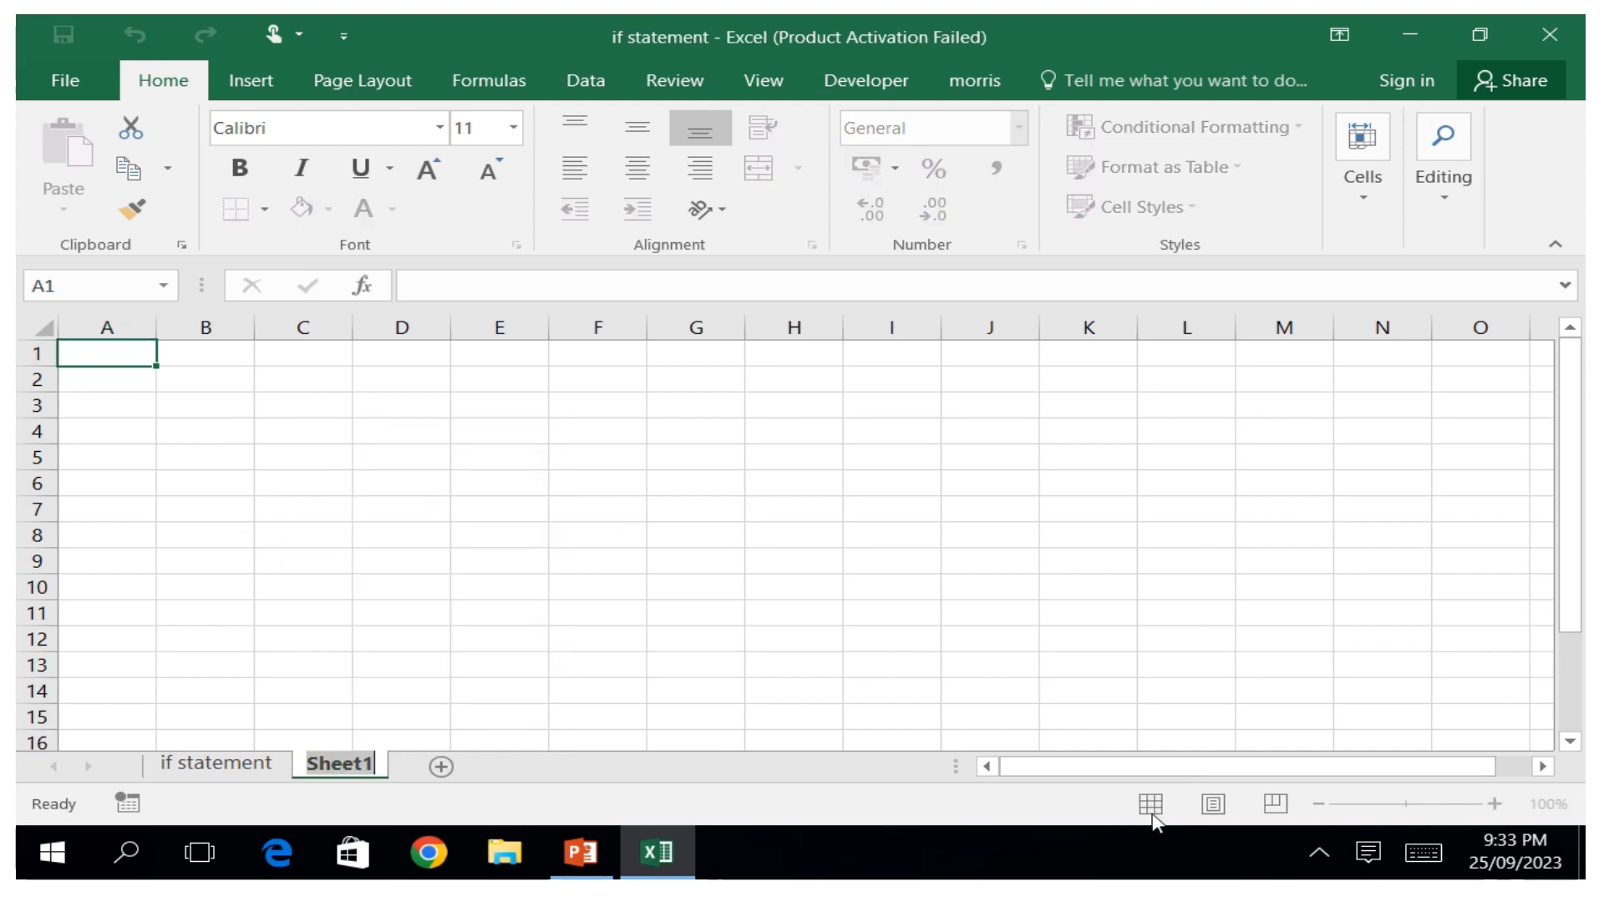
{"action": "left_click", "coordinate": [1431, 849]}
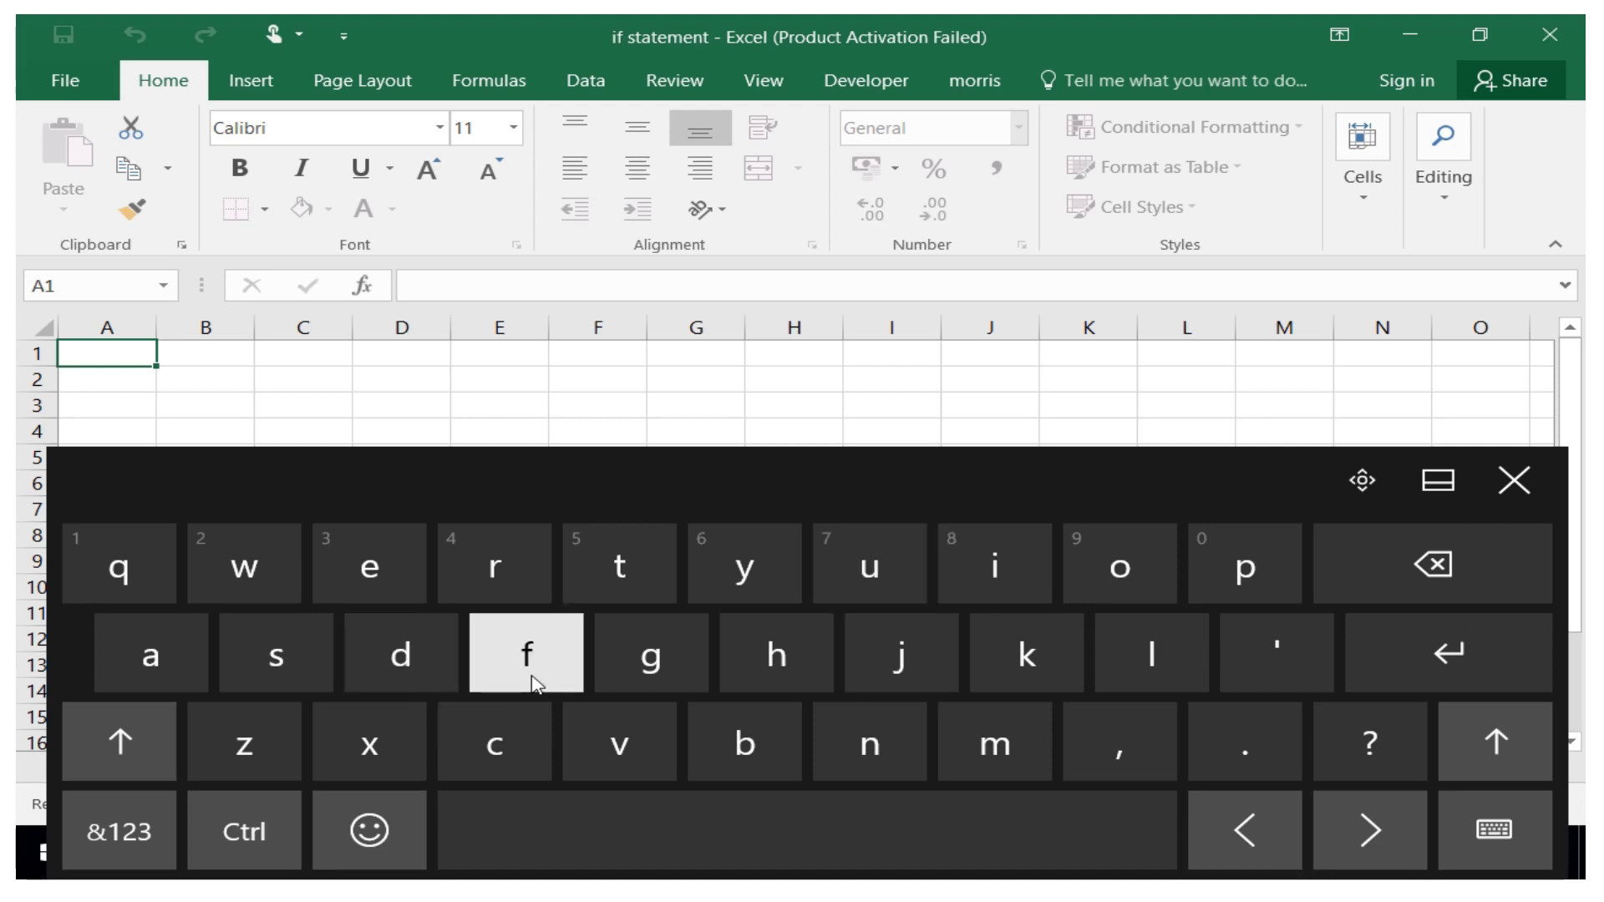
{"action": "left_click", "coordinate": [1514, 480]}
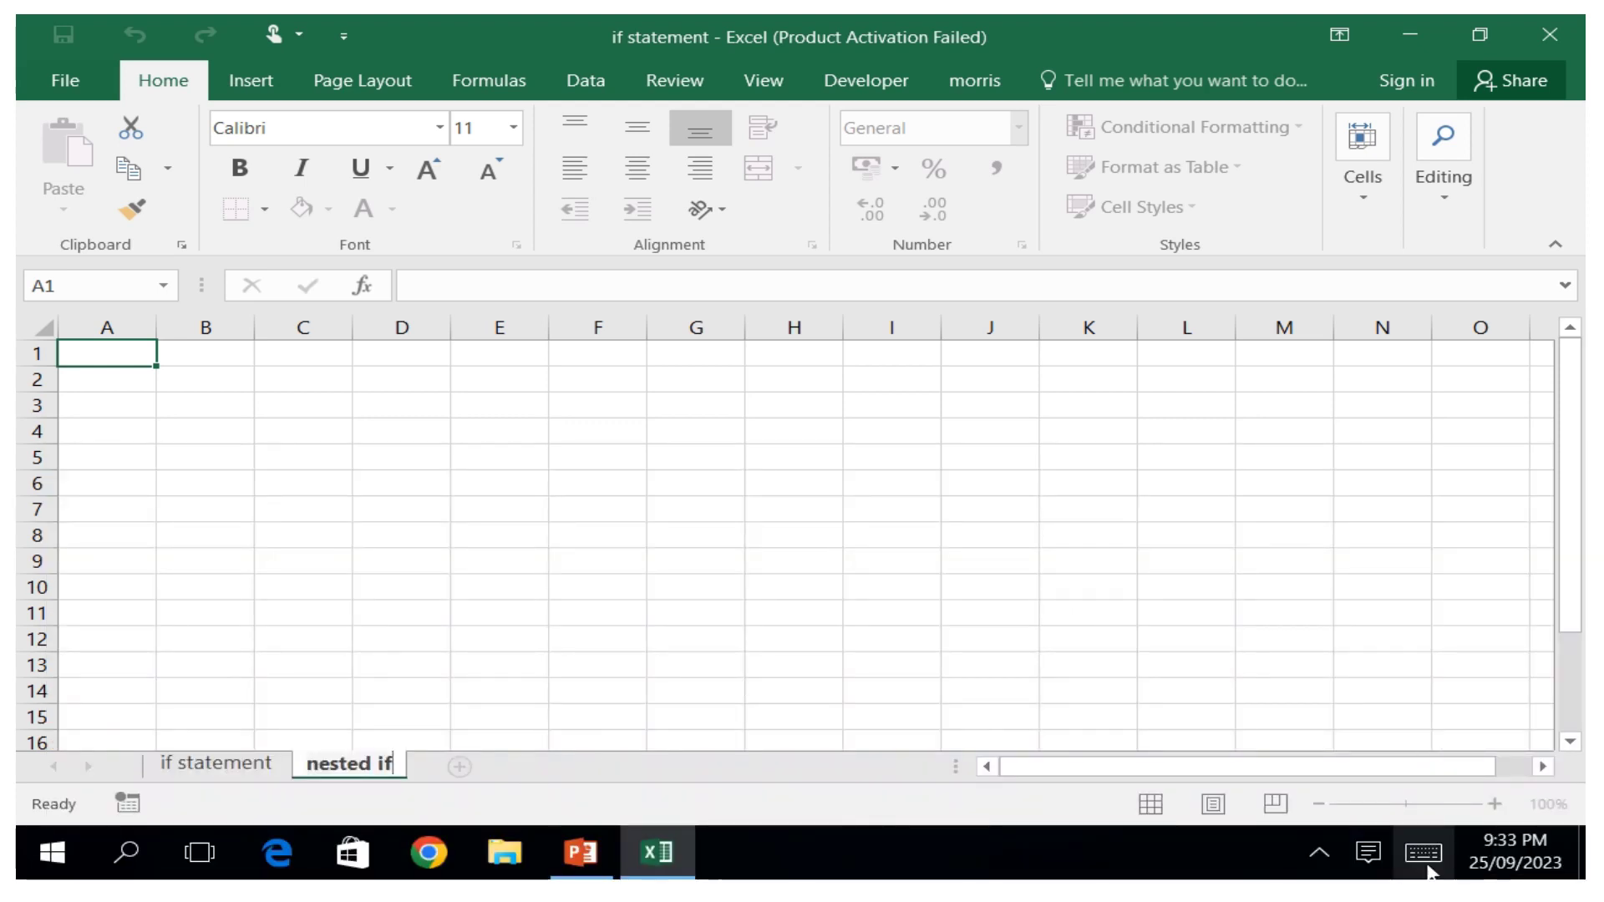
{"action": "left_click", "coordinate": [1431, 854]}
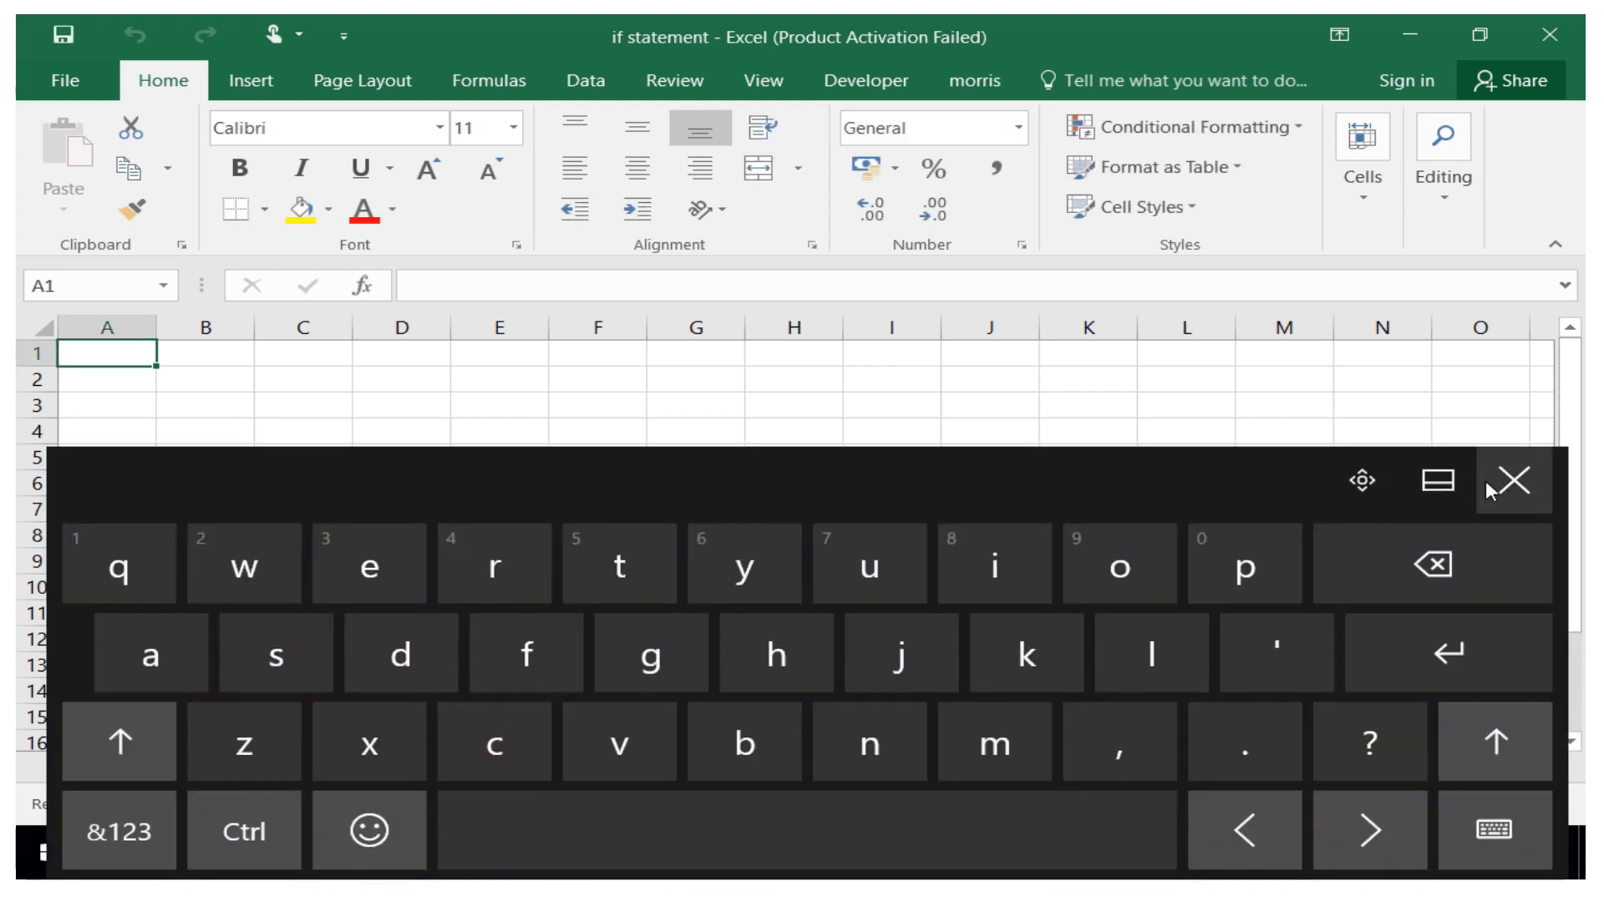
{"action": "left_click", "coordinate": [1510, 478]}
Copy the marks range B1:B11 from the "if statement" sheet and paste it at A1 on the "nested if" sheet.
{"action": "left_click", "coordinate": [263, 770]}
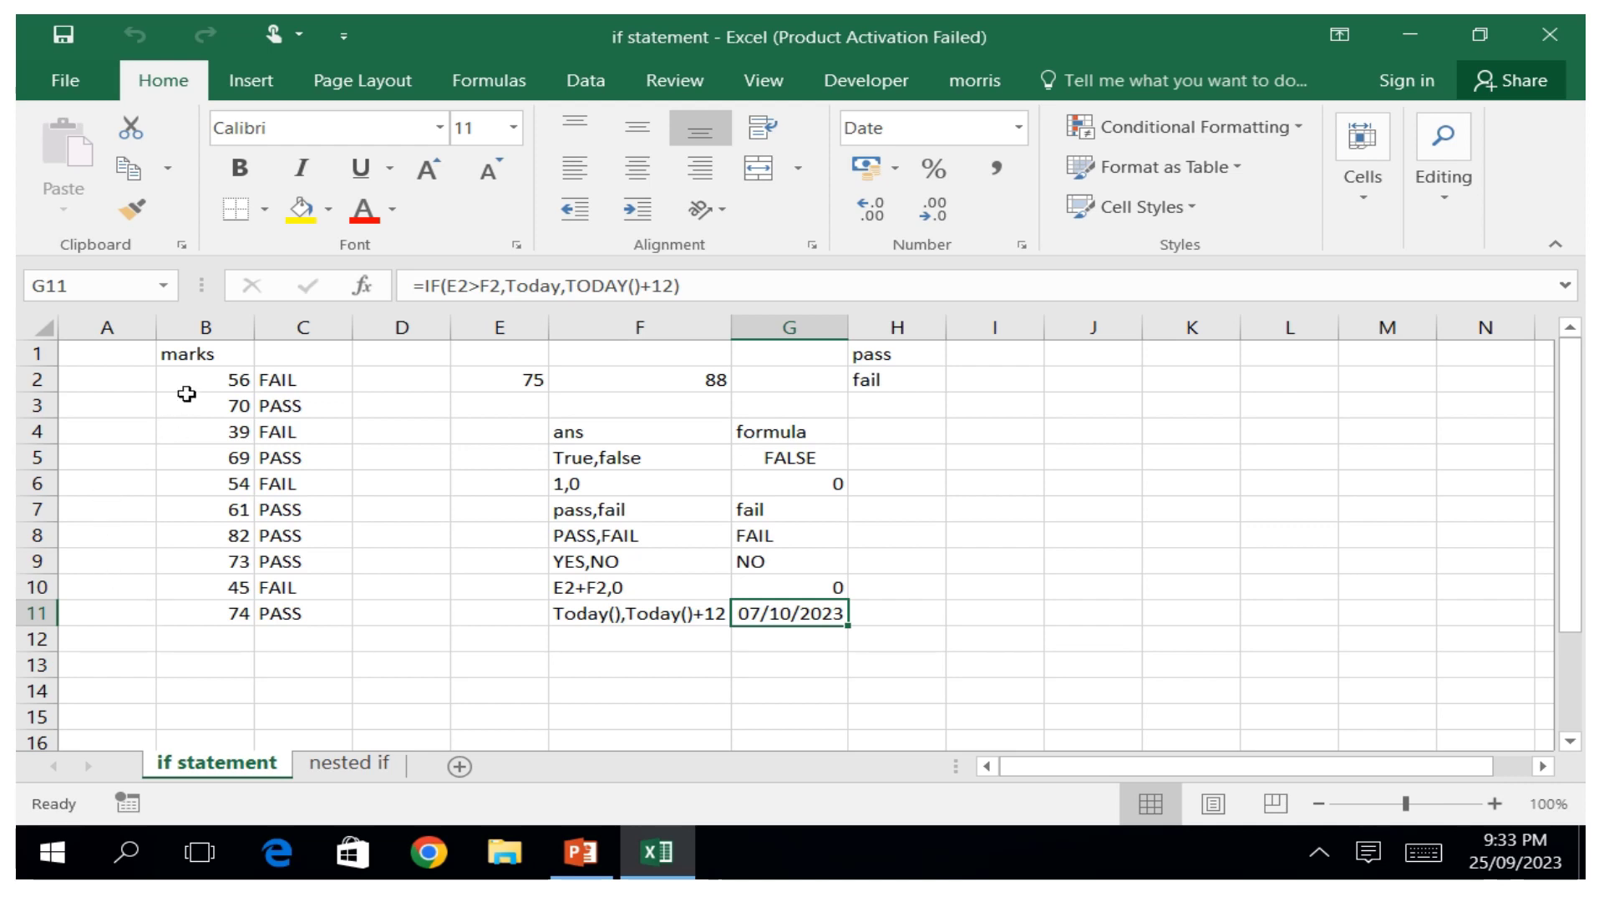
{"action": "left_click", "coordinate": [172, 346]}
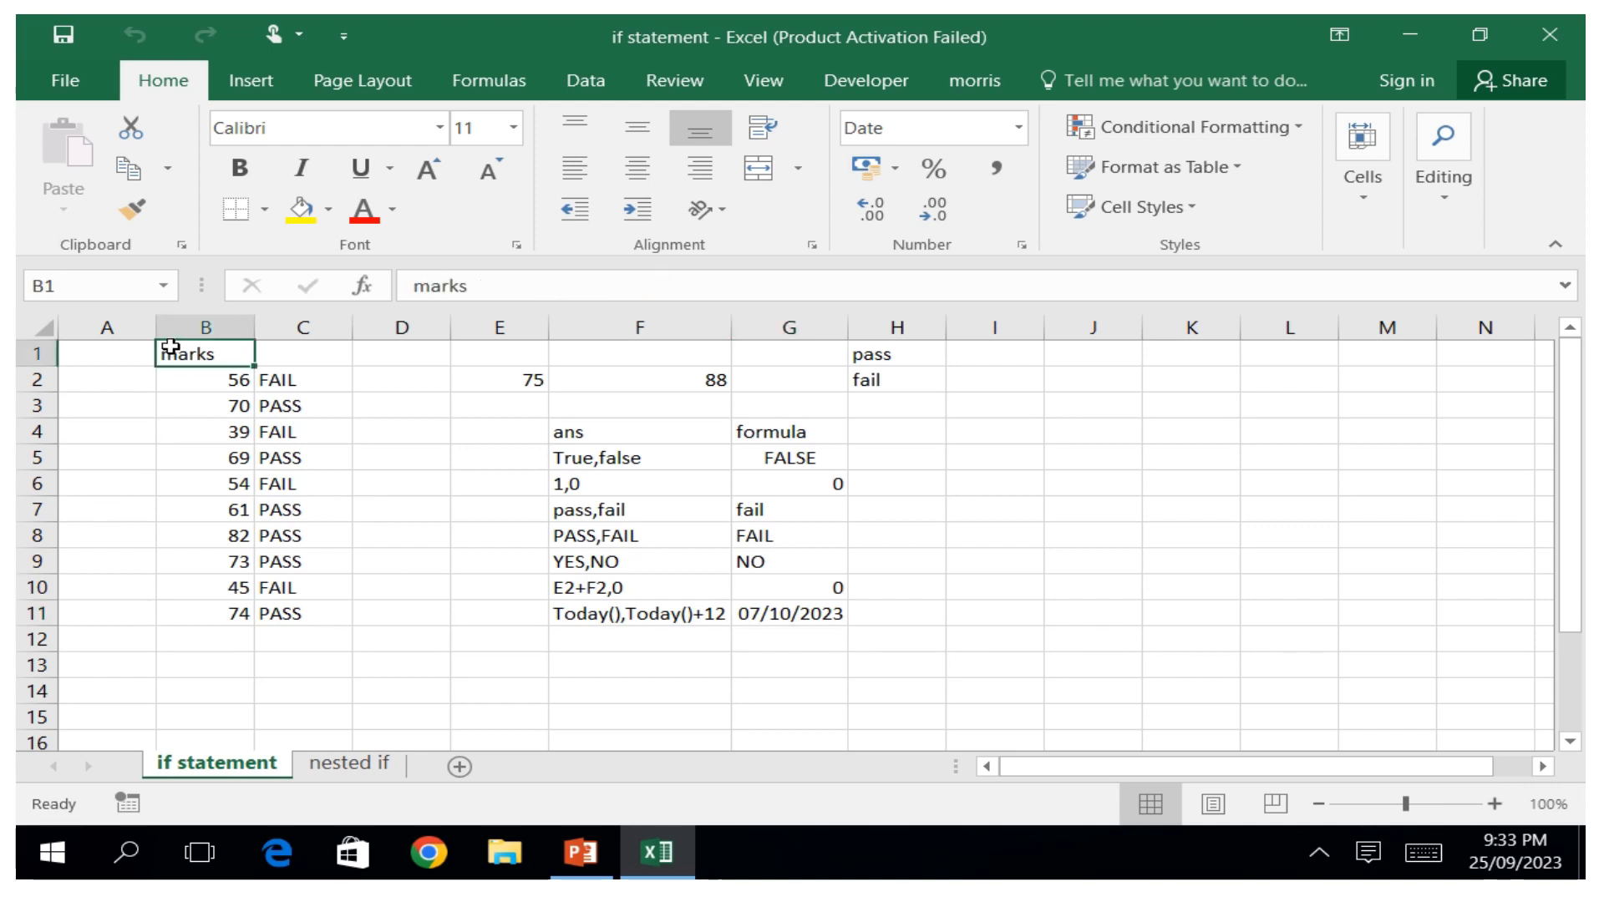
{"action": "left_click_drag", "start_coordinate": [180, 372], "coordinate": [226, 623]}
{"action": "key", "text": "ctrl+c"}
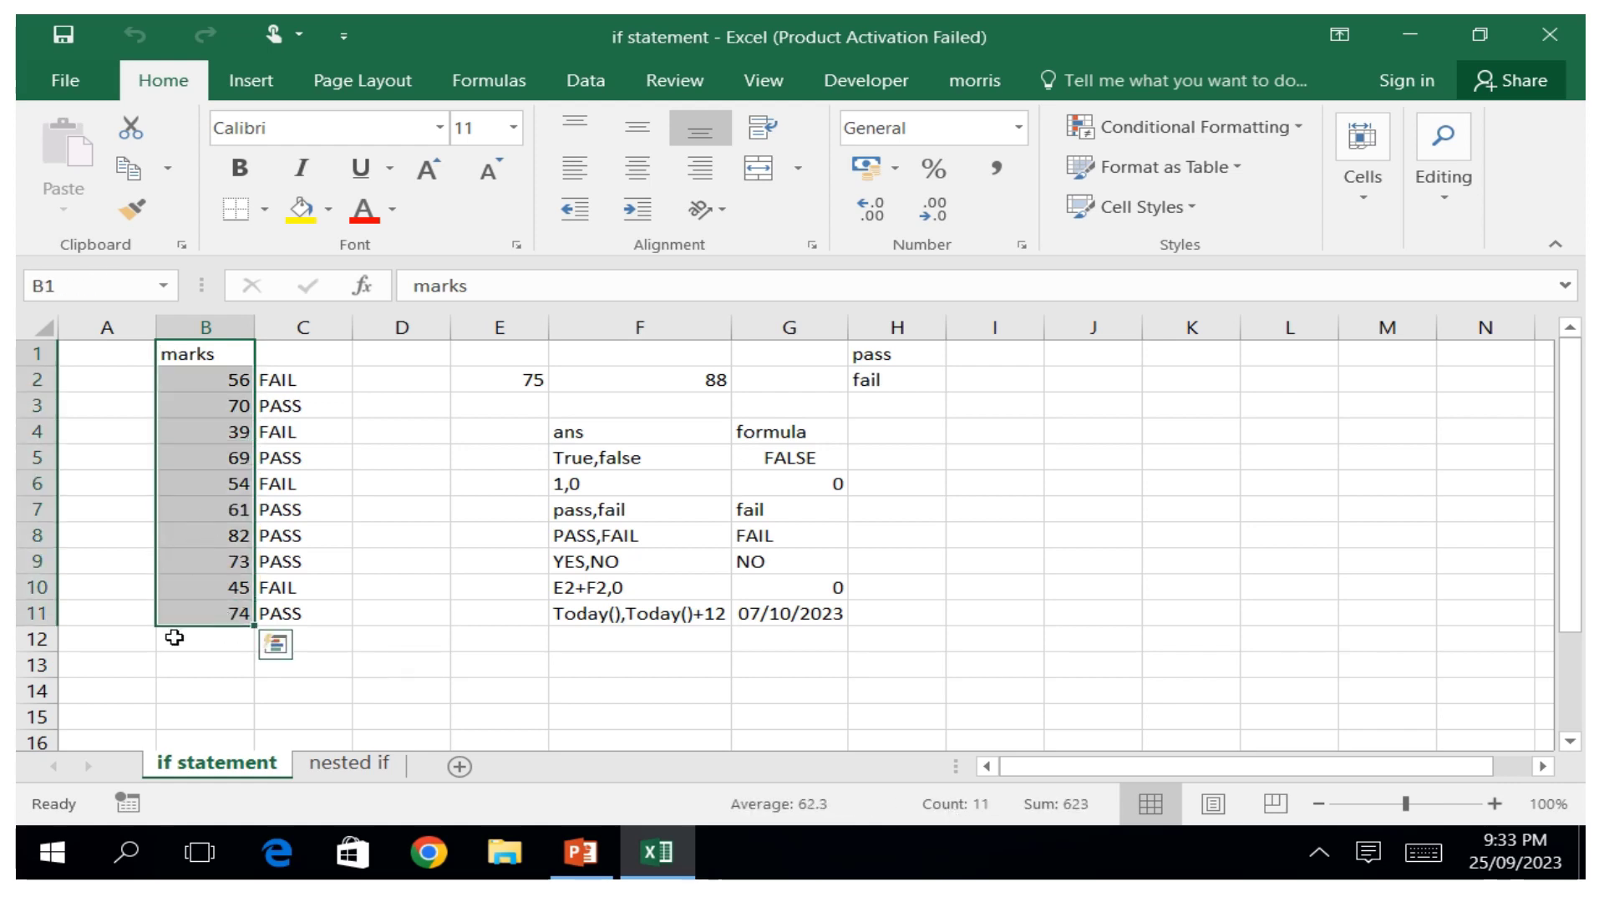
{"action": "right_click", "coordinate": [186, 491]}
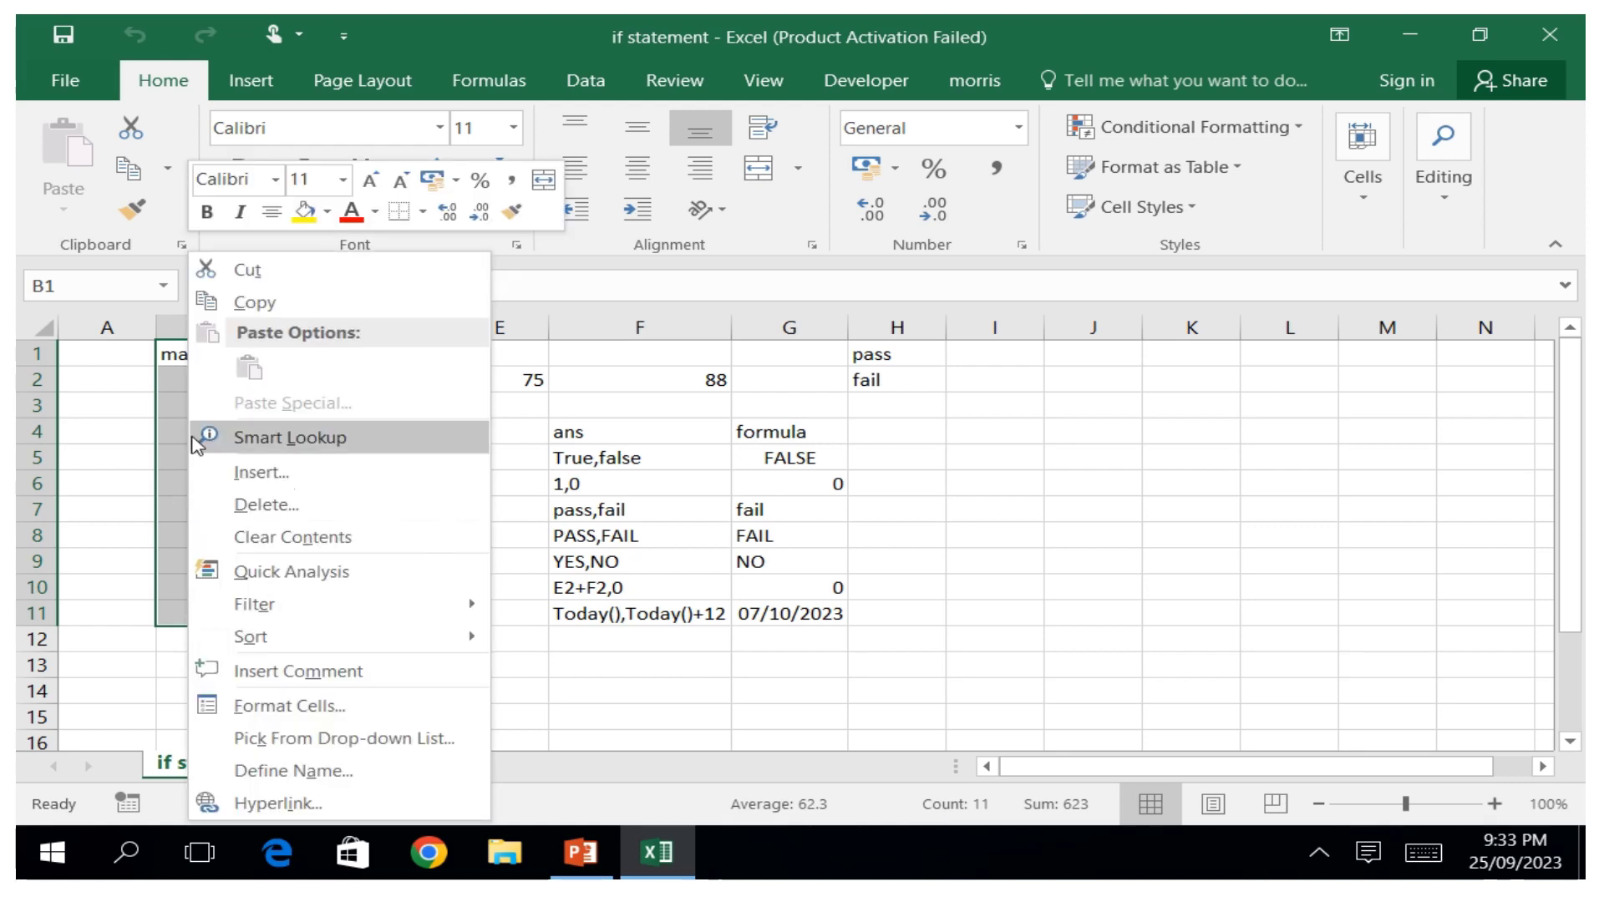
{"action": "left_click", "coordinate": [128, 170]}
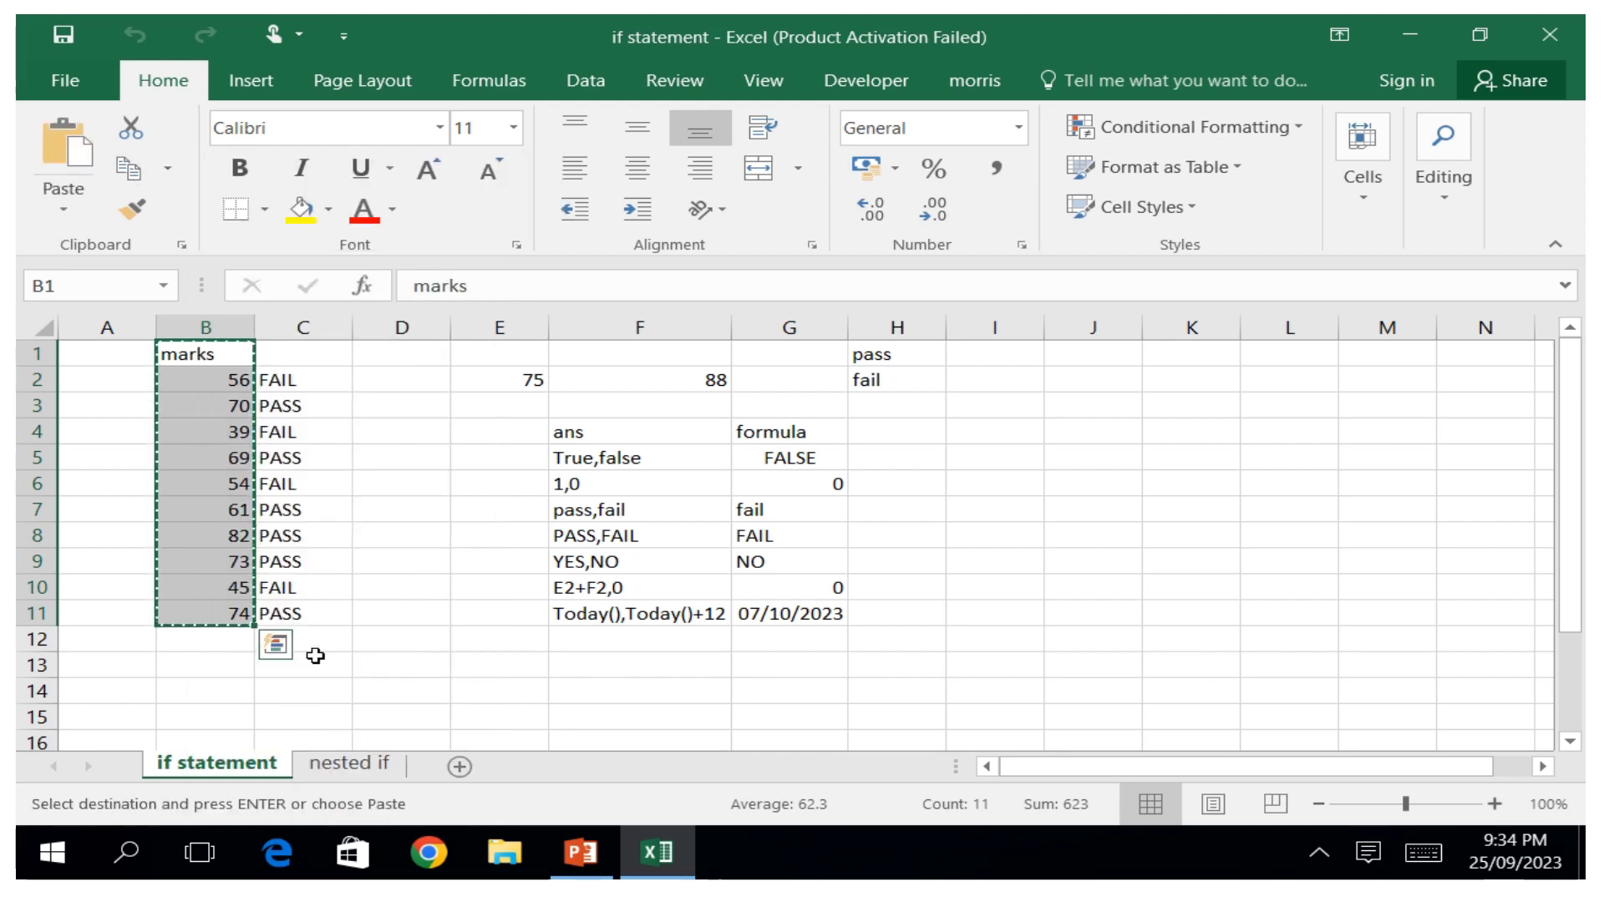
{"action": "left_click", "coordinate": [349, 763]}
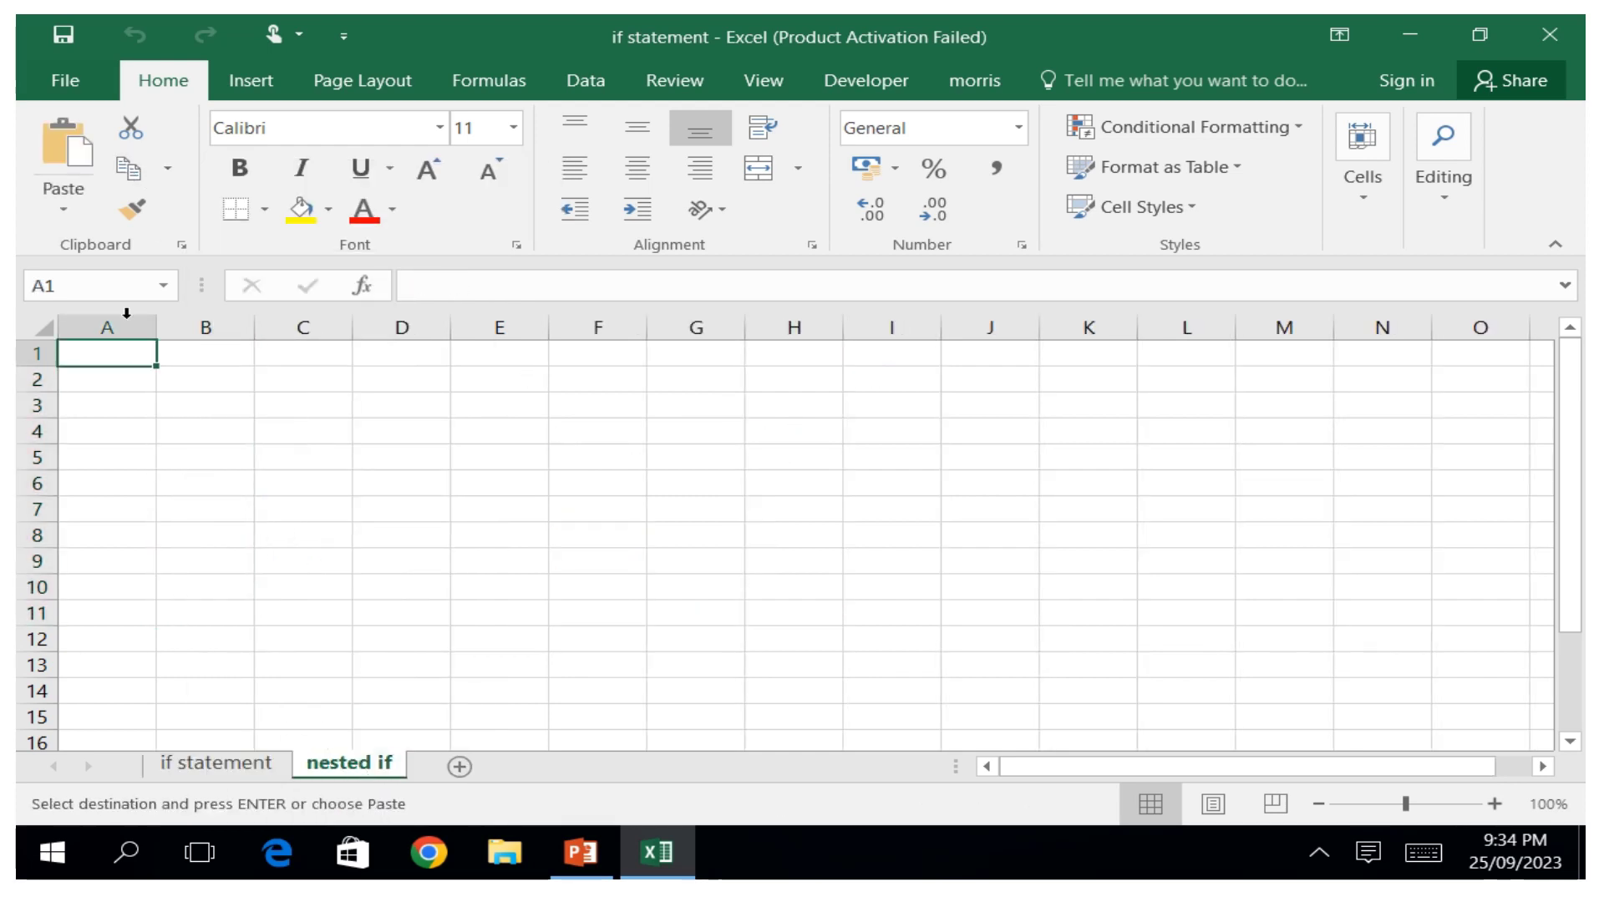
{"action": "left_click", "coordinate": [63, 146]}
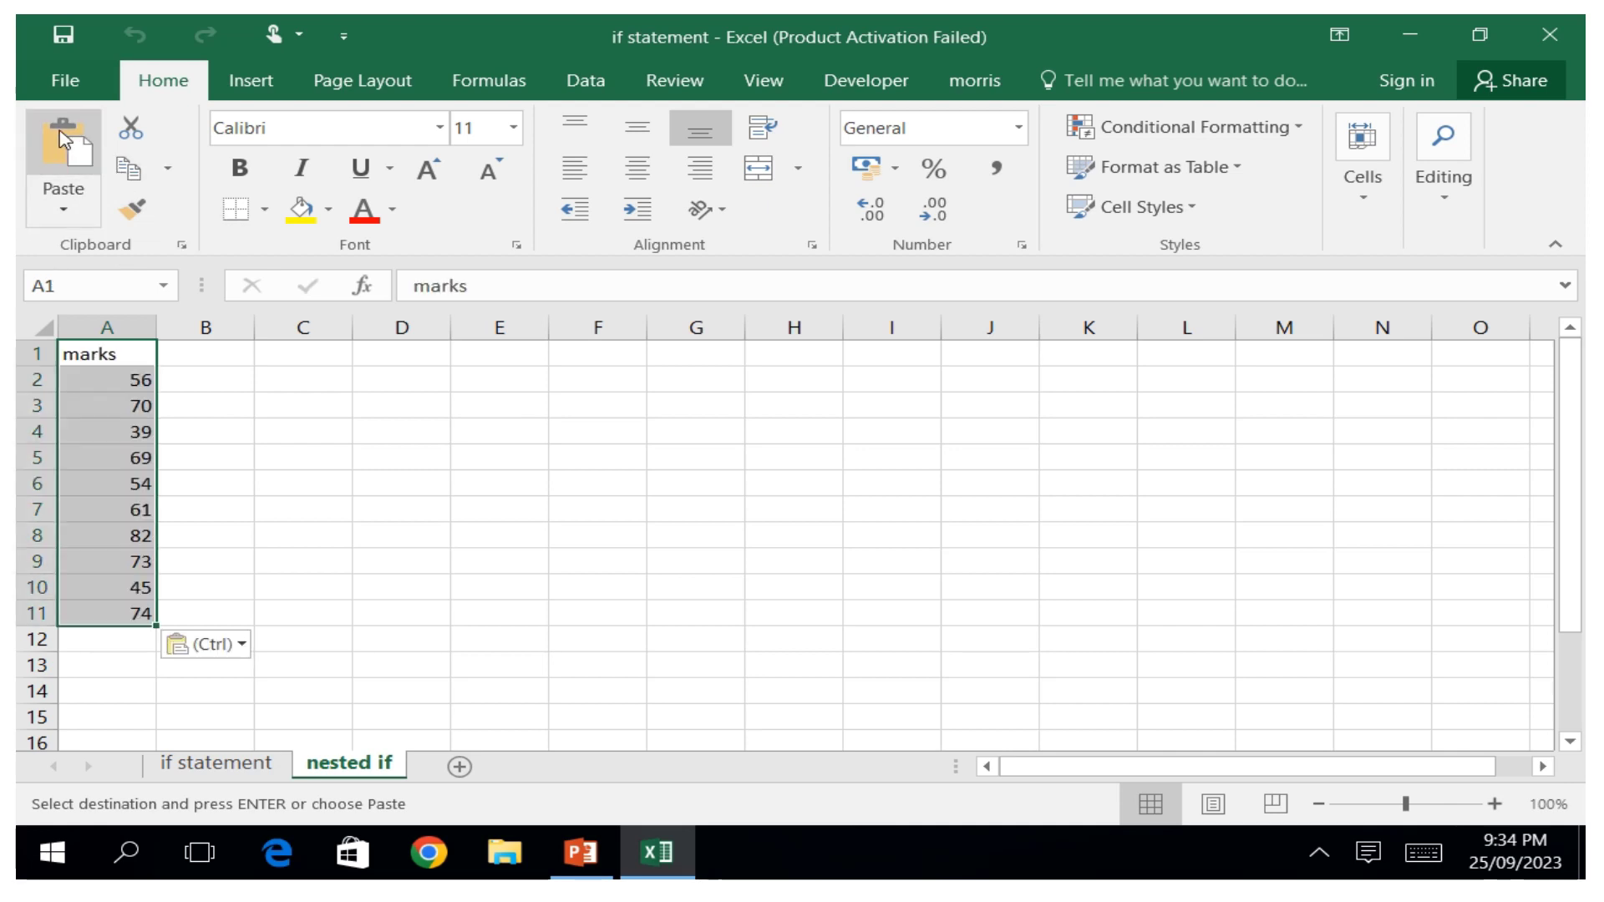
Begin a formula in cell B2 of the "nested if" sheet with =if( and leave the bracket open.
{"action": "left_click", "coordinate": [184, 404]}
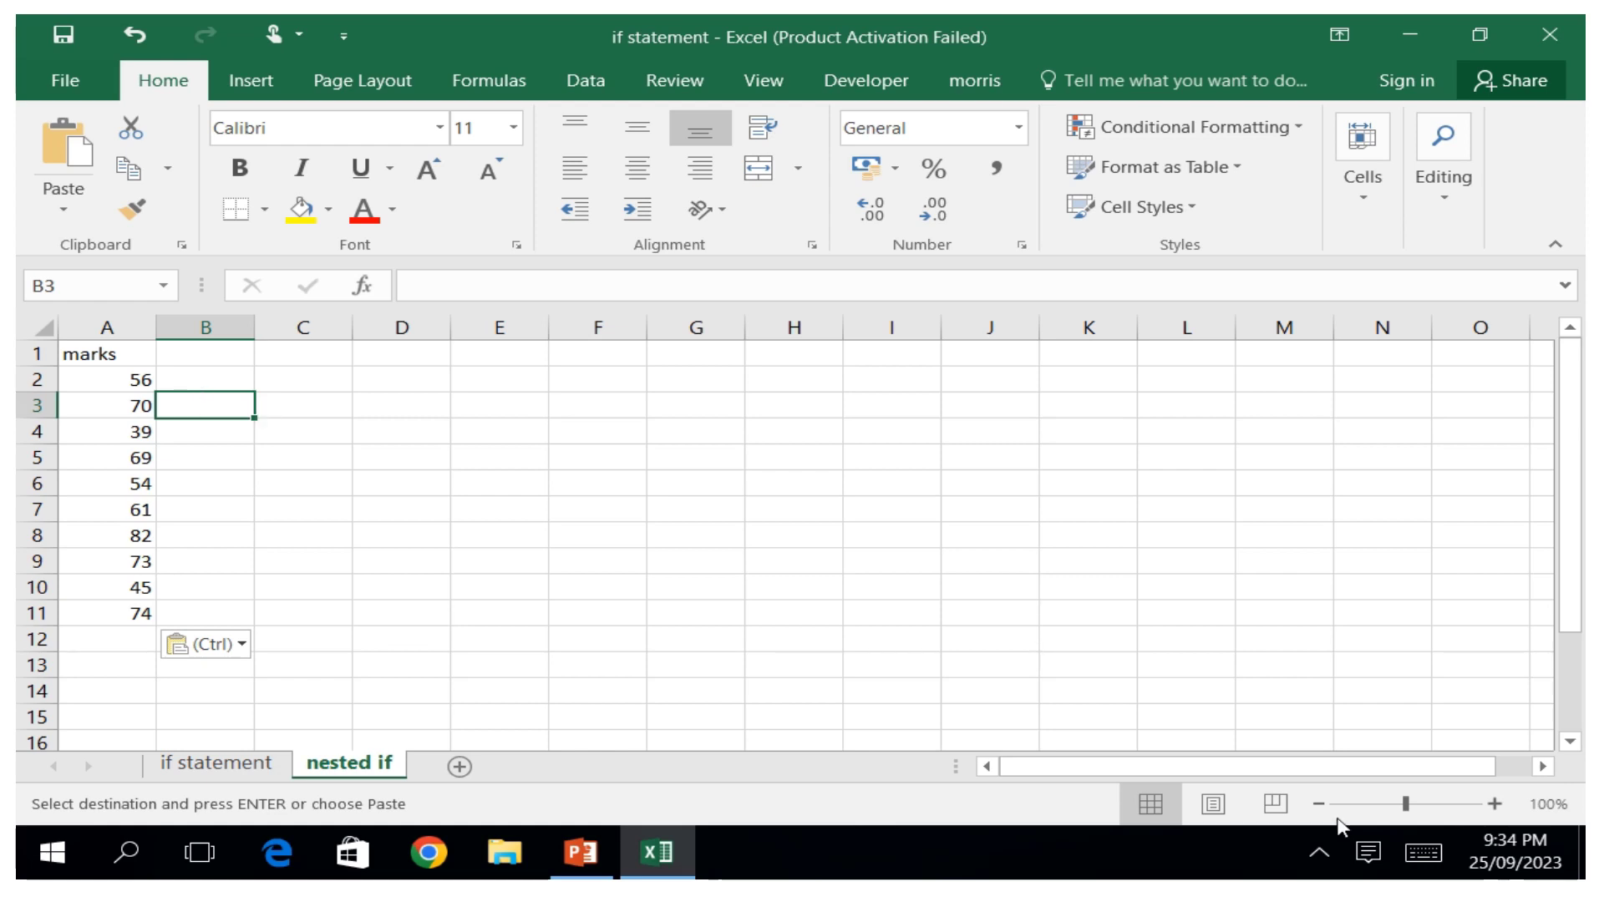
{"action": "left_click", "coordinate": [1417, 854]}
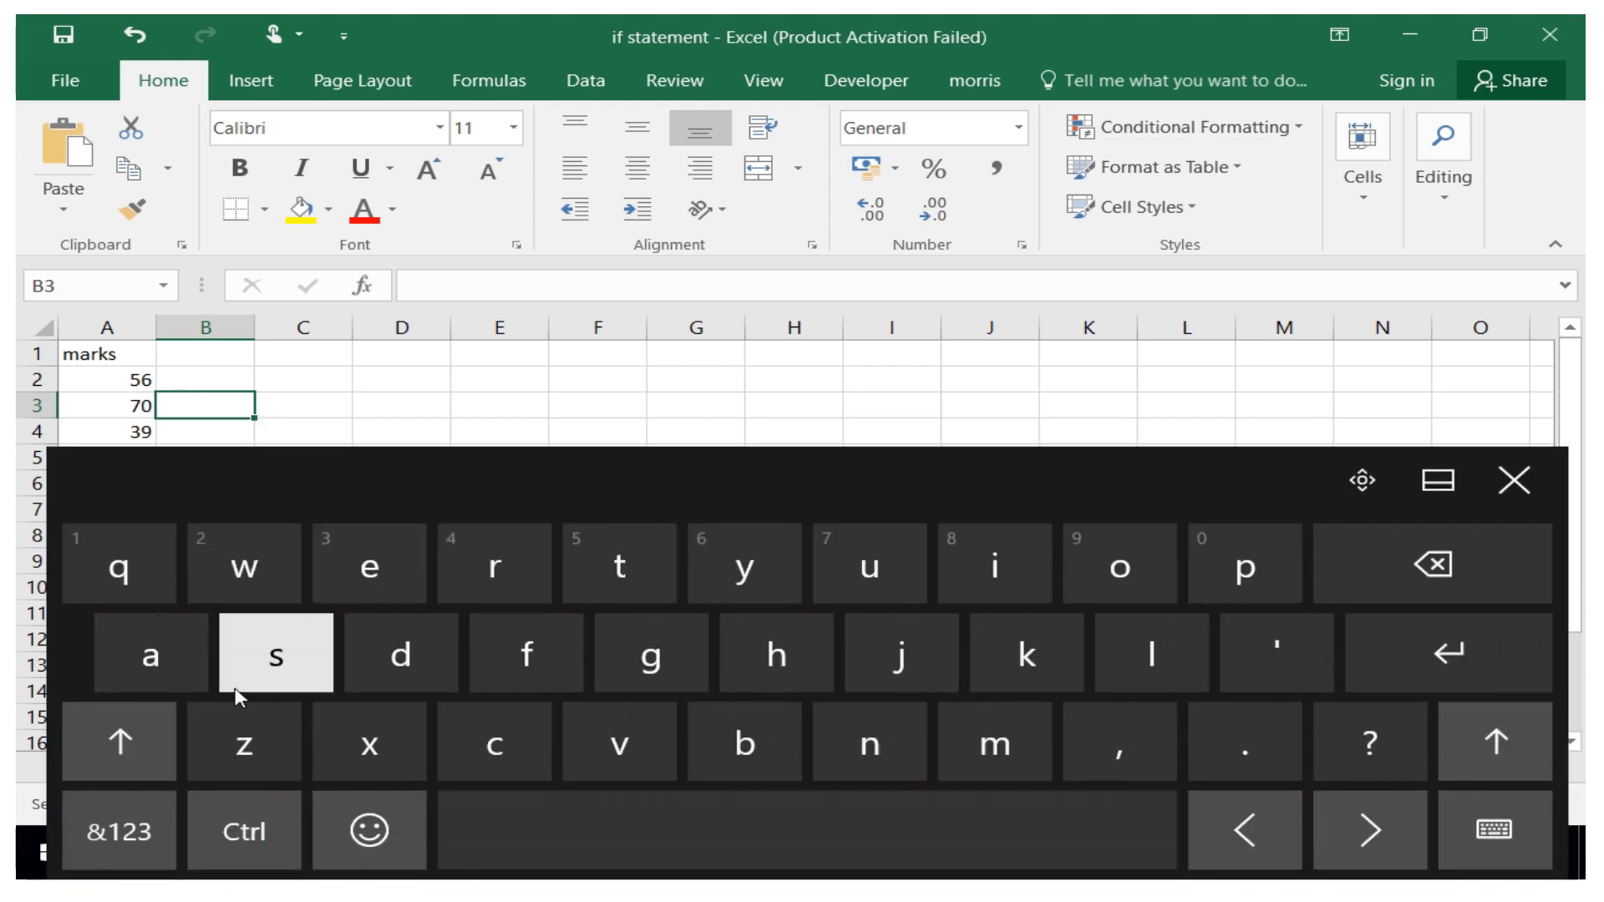
{"action": "left_click", "coordinate": [186, 380]}
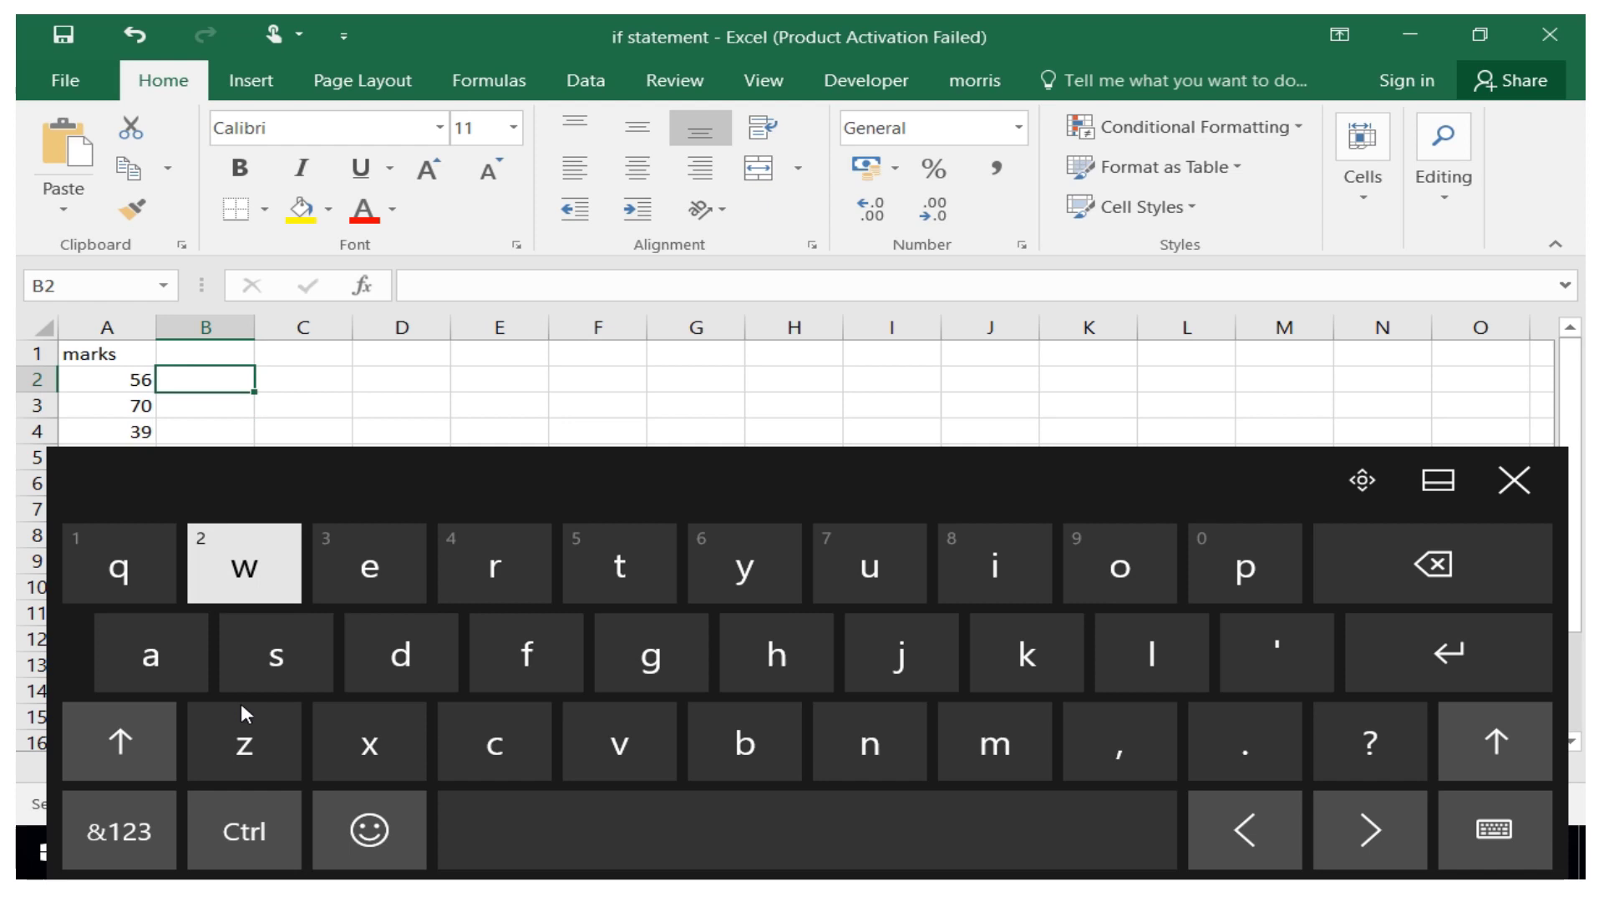
{"action": "left_click", "coordinate": [125, 839]}
{"action": "type", "text": "="}
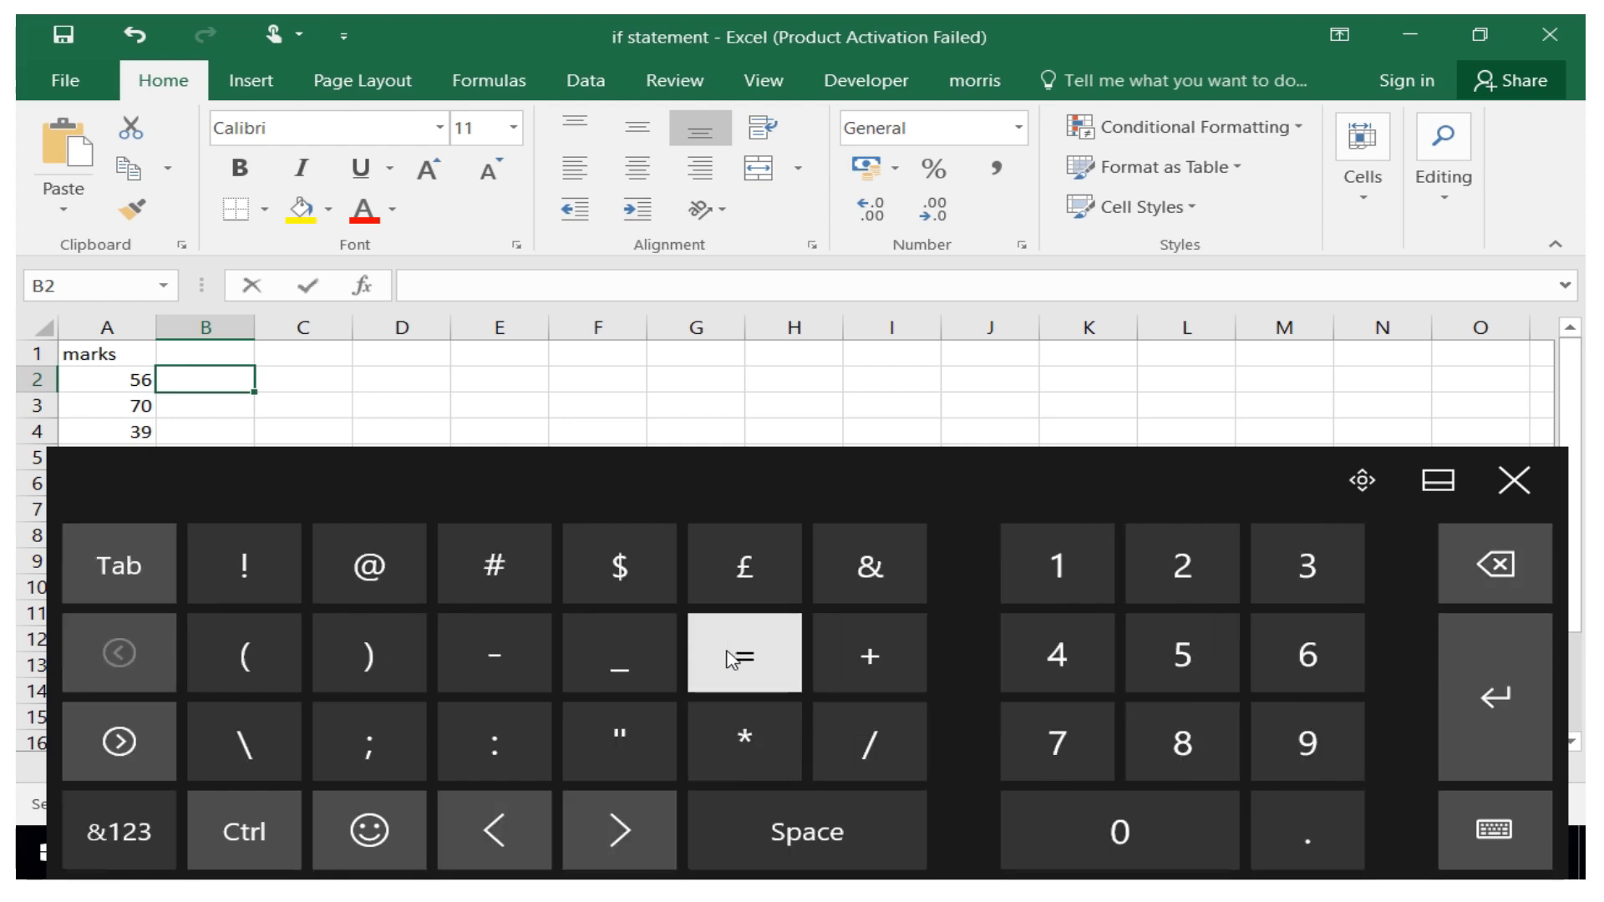
{"action": "left_click", "coordinate": [144, 845]}
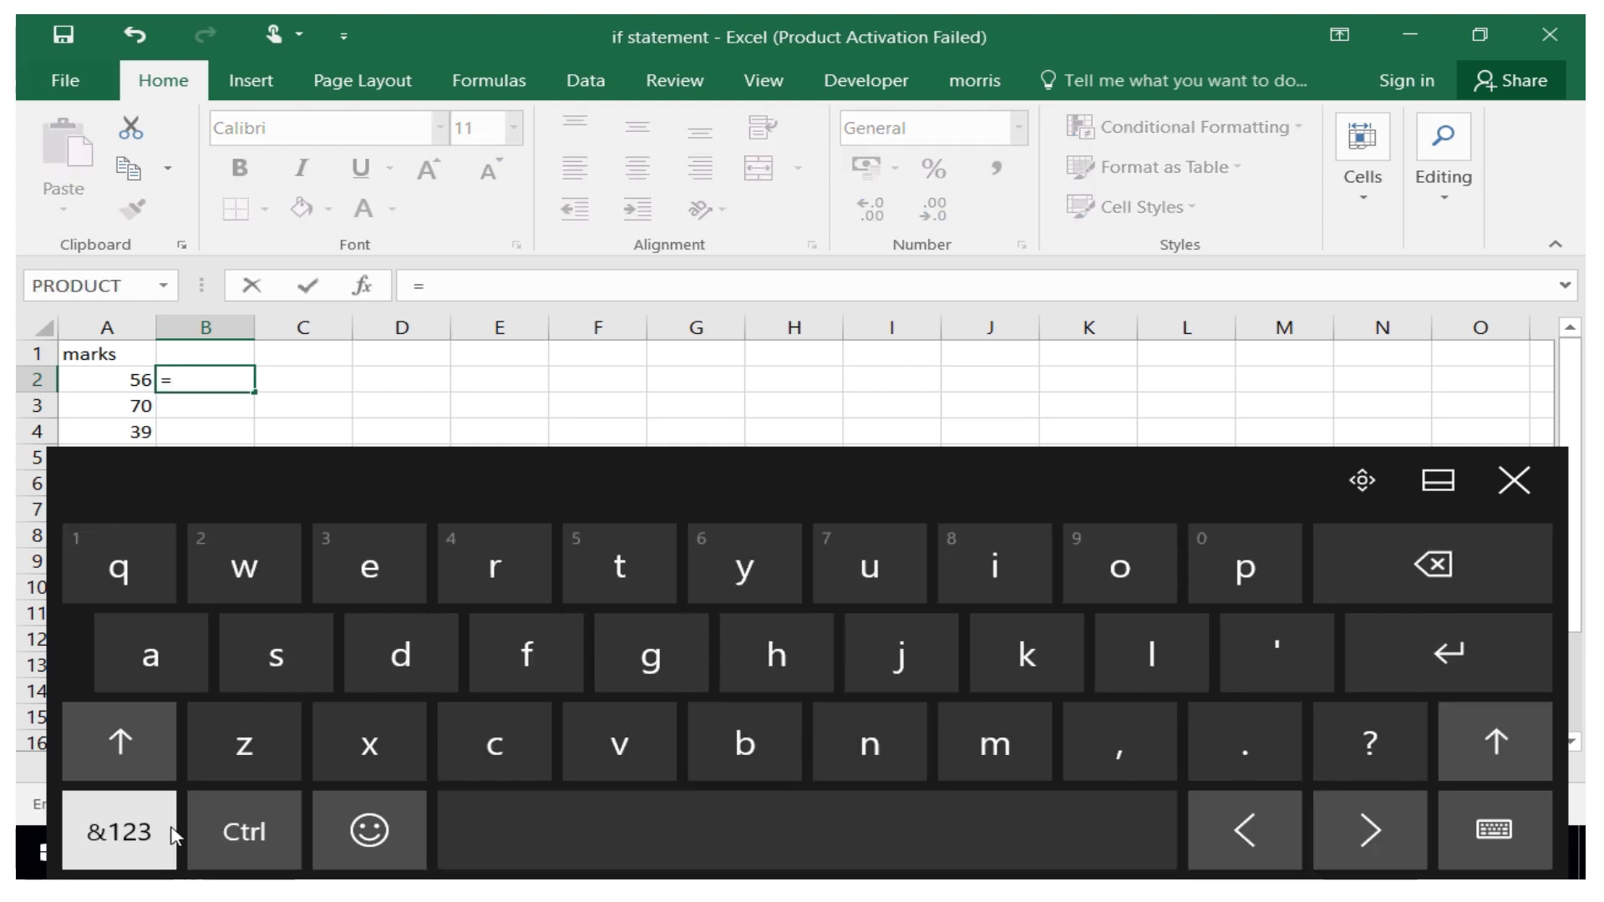
{"action": "type", "text": "i"}
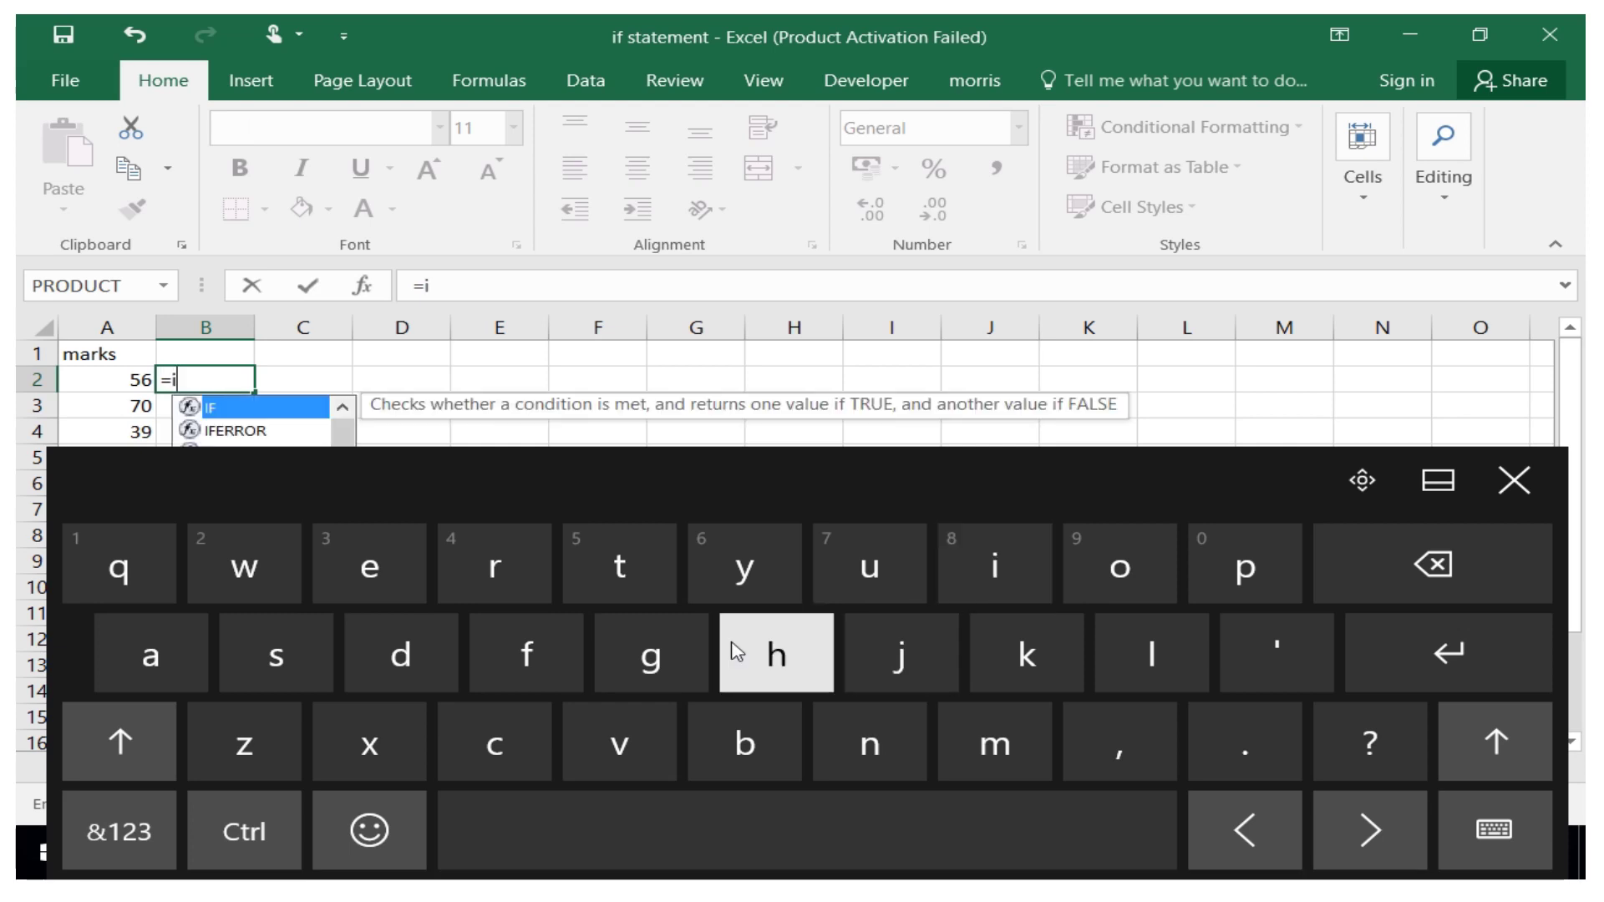
{"action": "type", "text": "f"}
{"action": "left_click", "coordinate": [119, 831]}
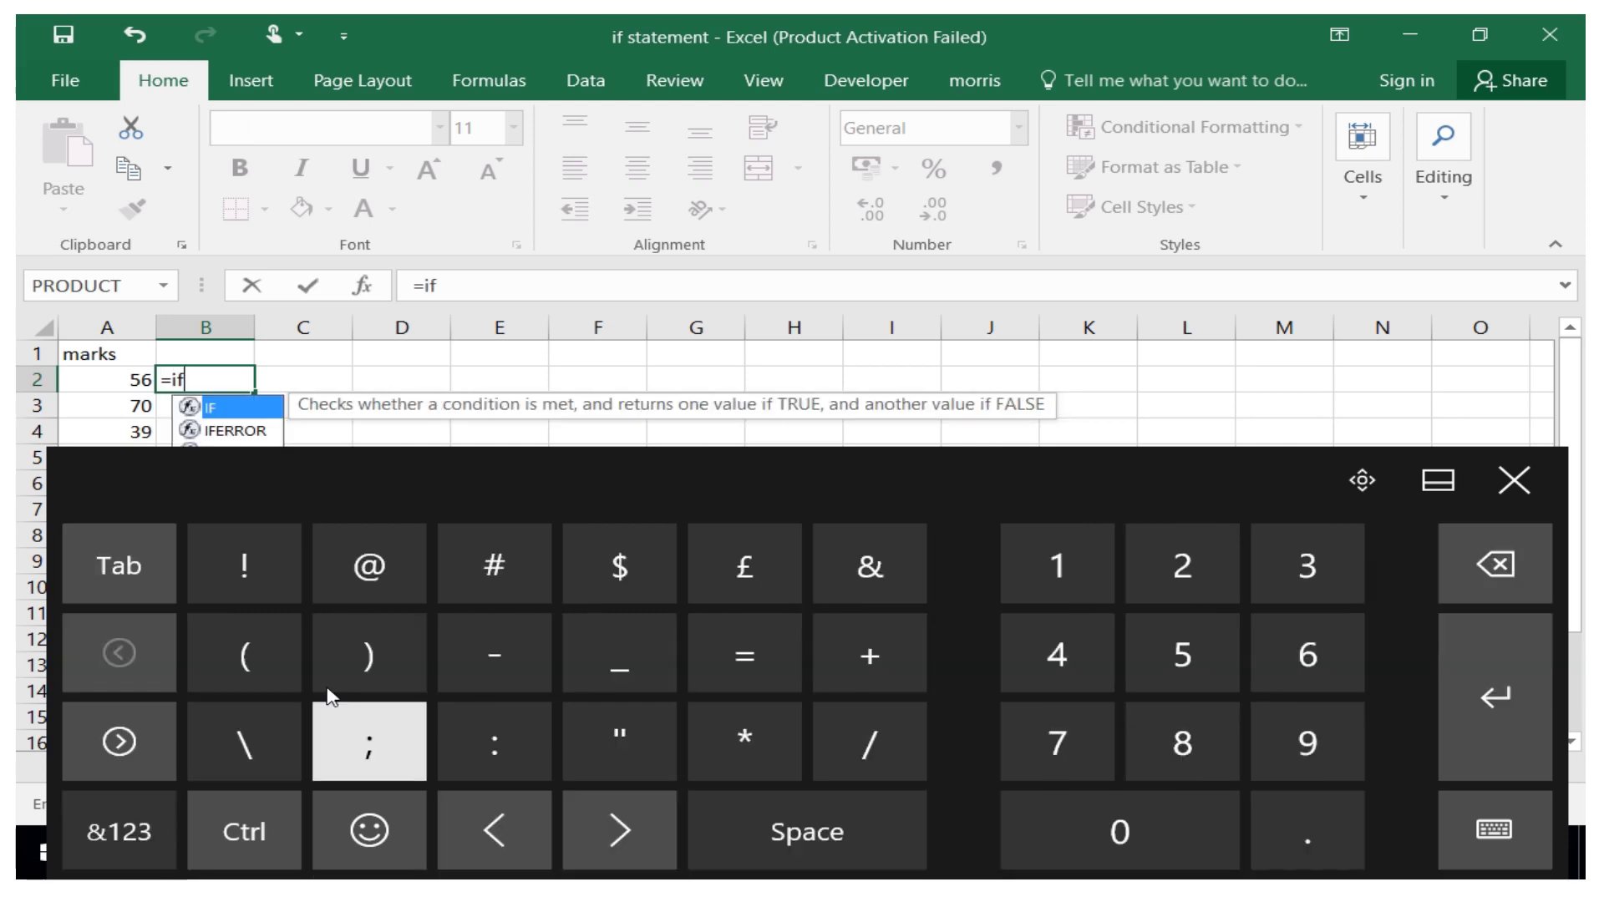
{"action": "type", "text": "()"}
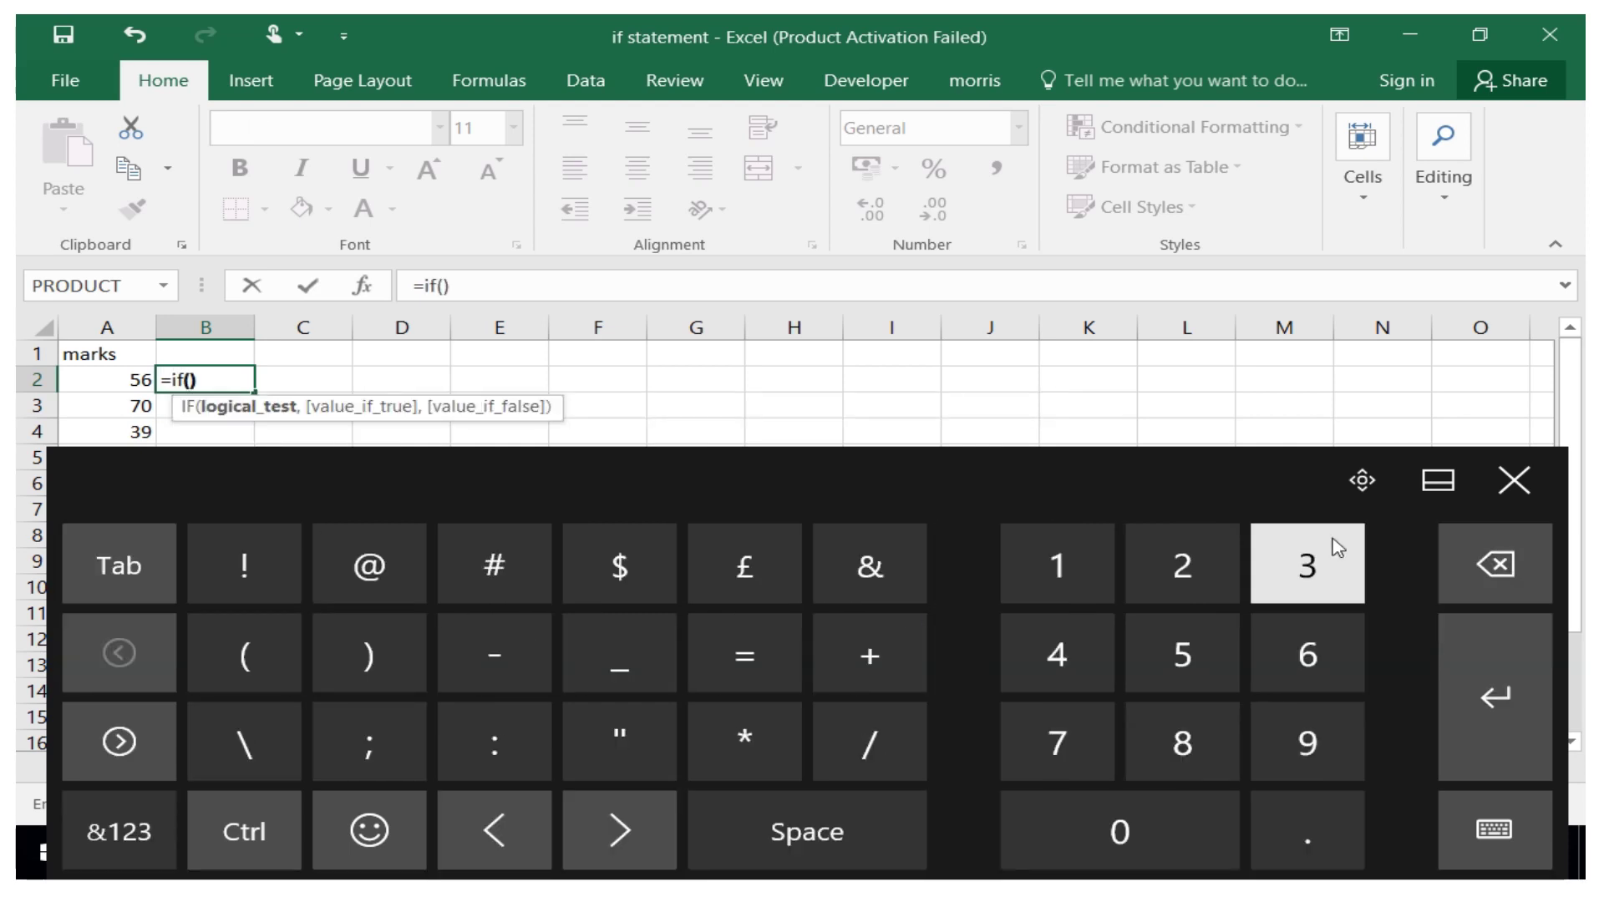
{"action": "left_click", "coordinate": [1466, 558]}
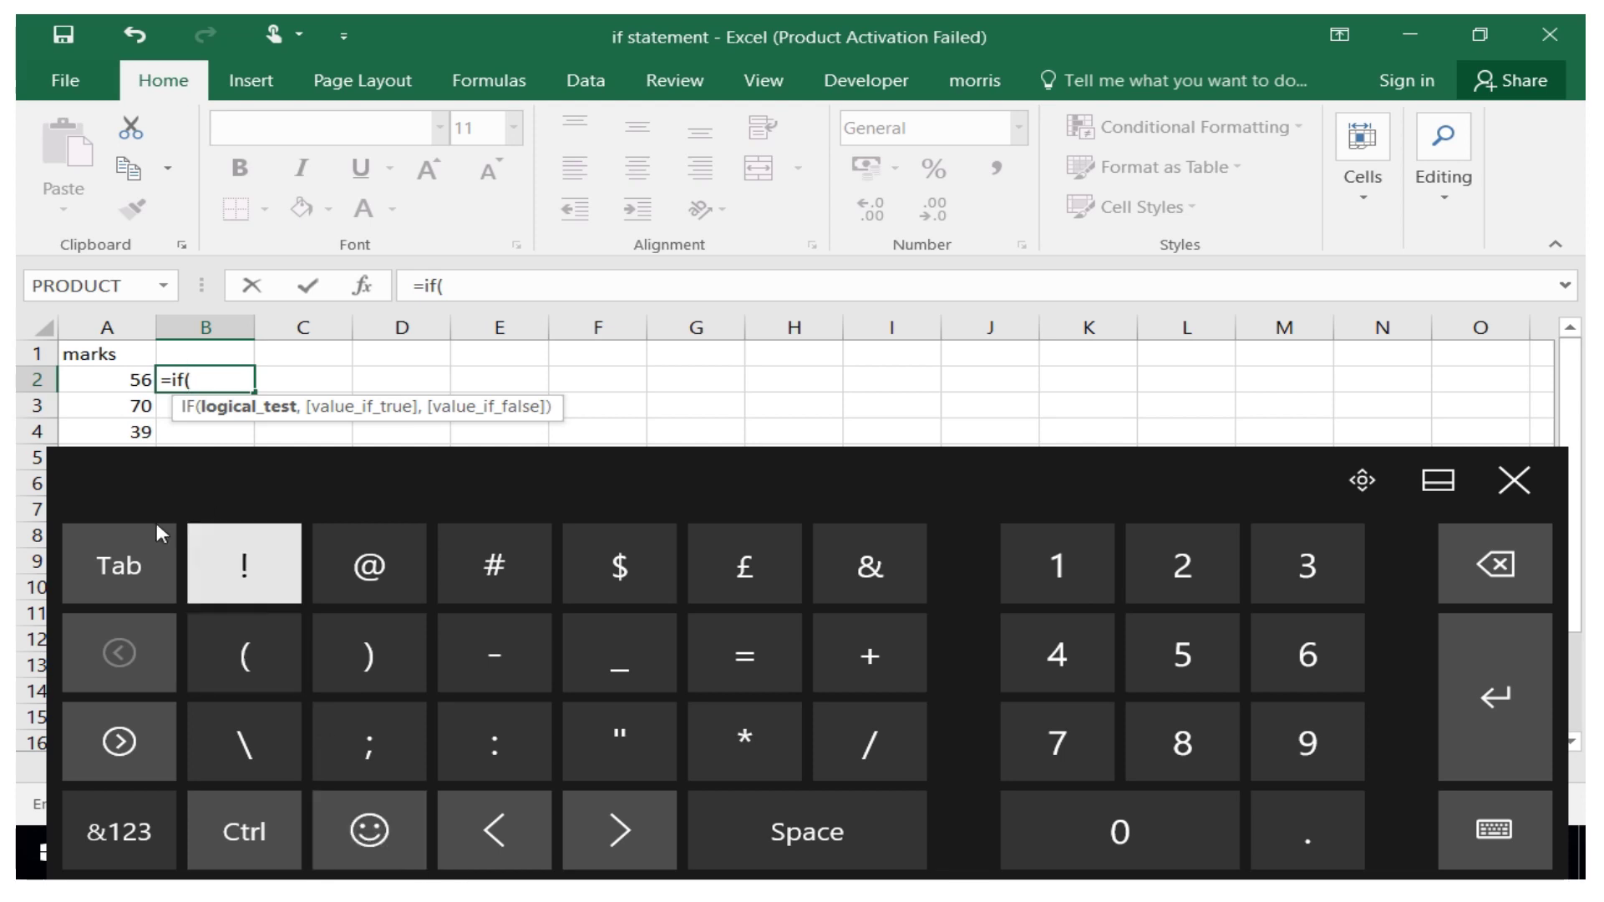
Enter A2>80 as the IF formula's logical test, followed by a comma.
{"action": "left_click", "coordinate": [117, 381]}
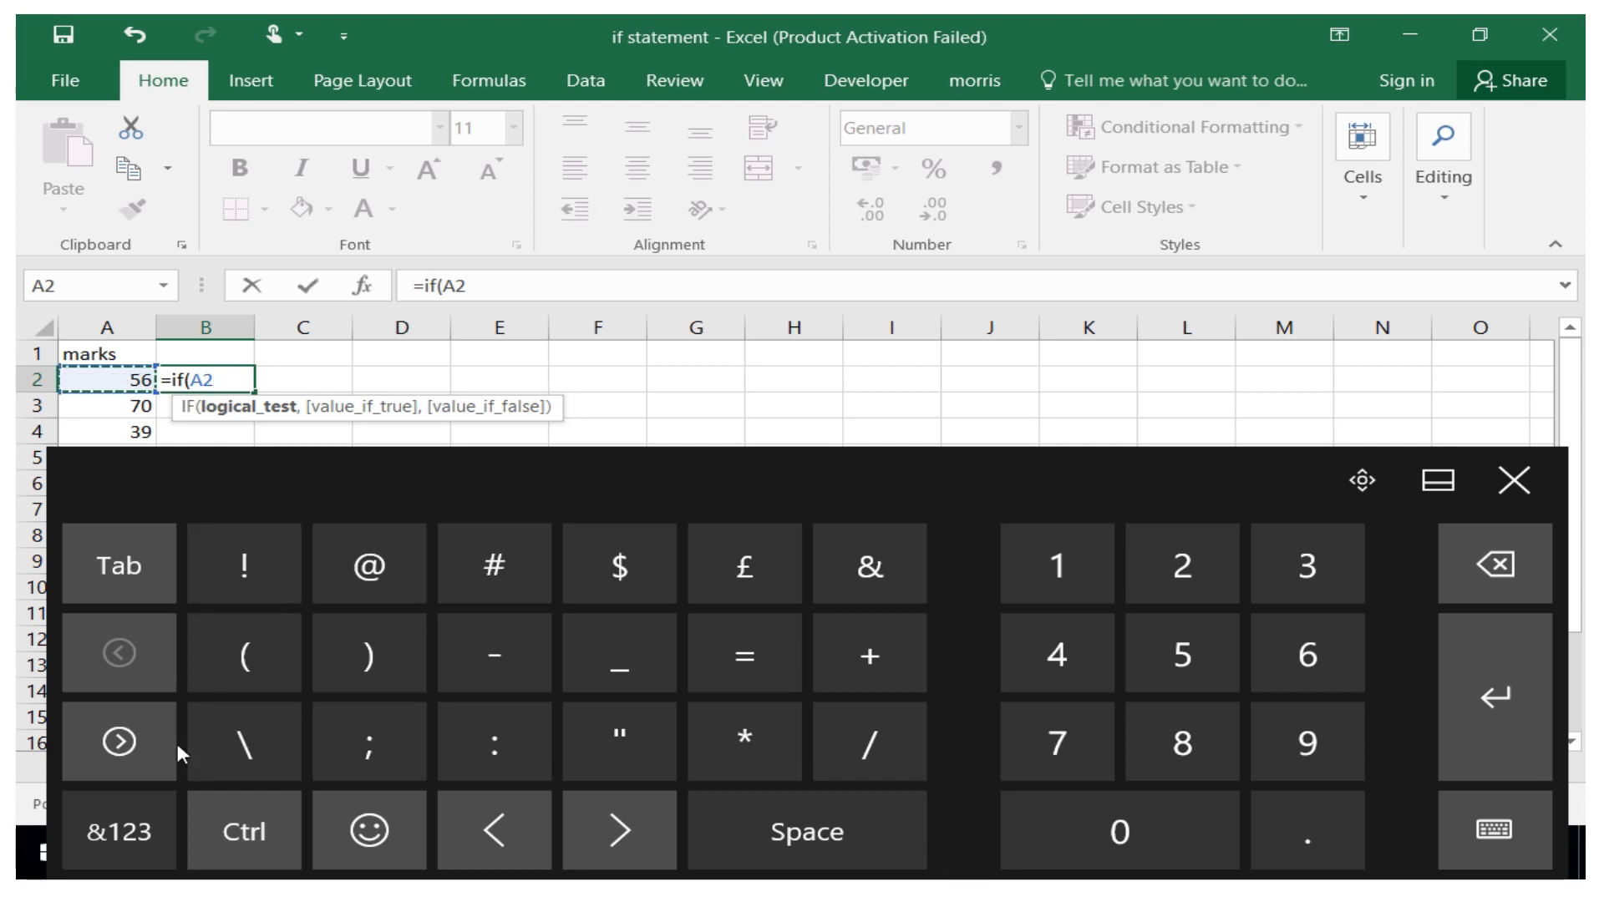
{"action": "left_click", "coordinate": [134, 744]}
{"action": "left_click", "coordinate": [364, 656]}
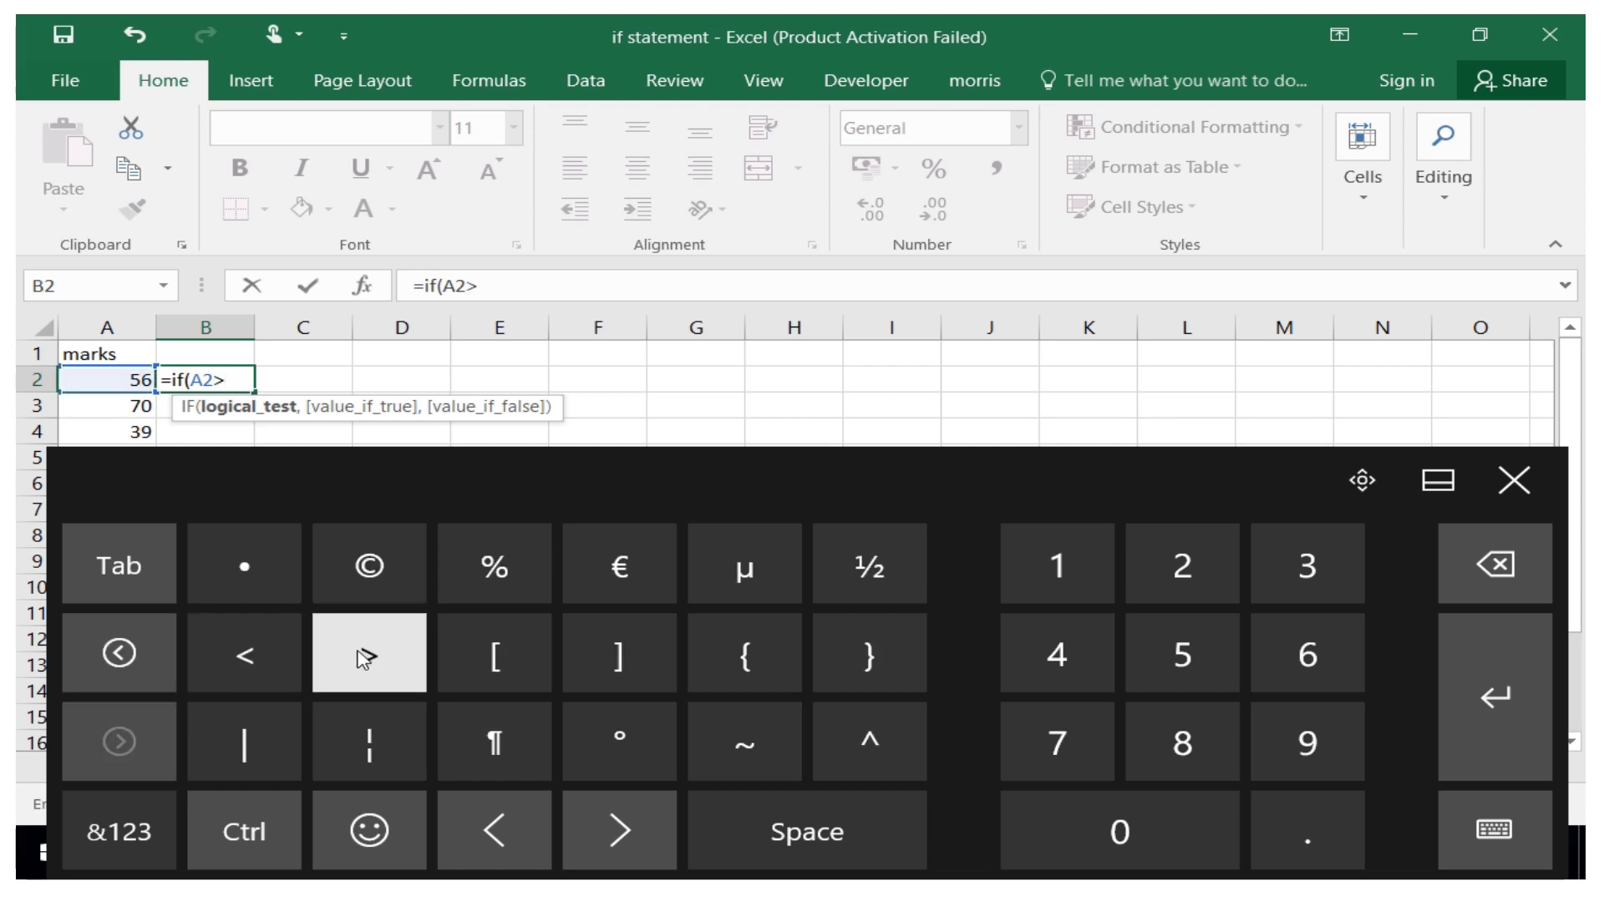
{"action": "left_click", "coordinate": [117, 861]}
{"action": "left_click", "coordinate": [133, 835]}
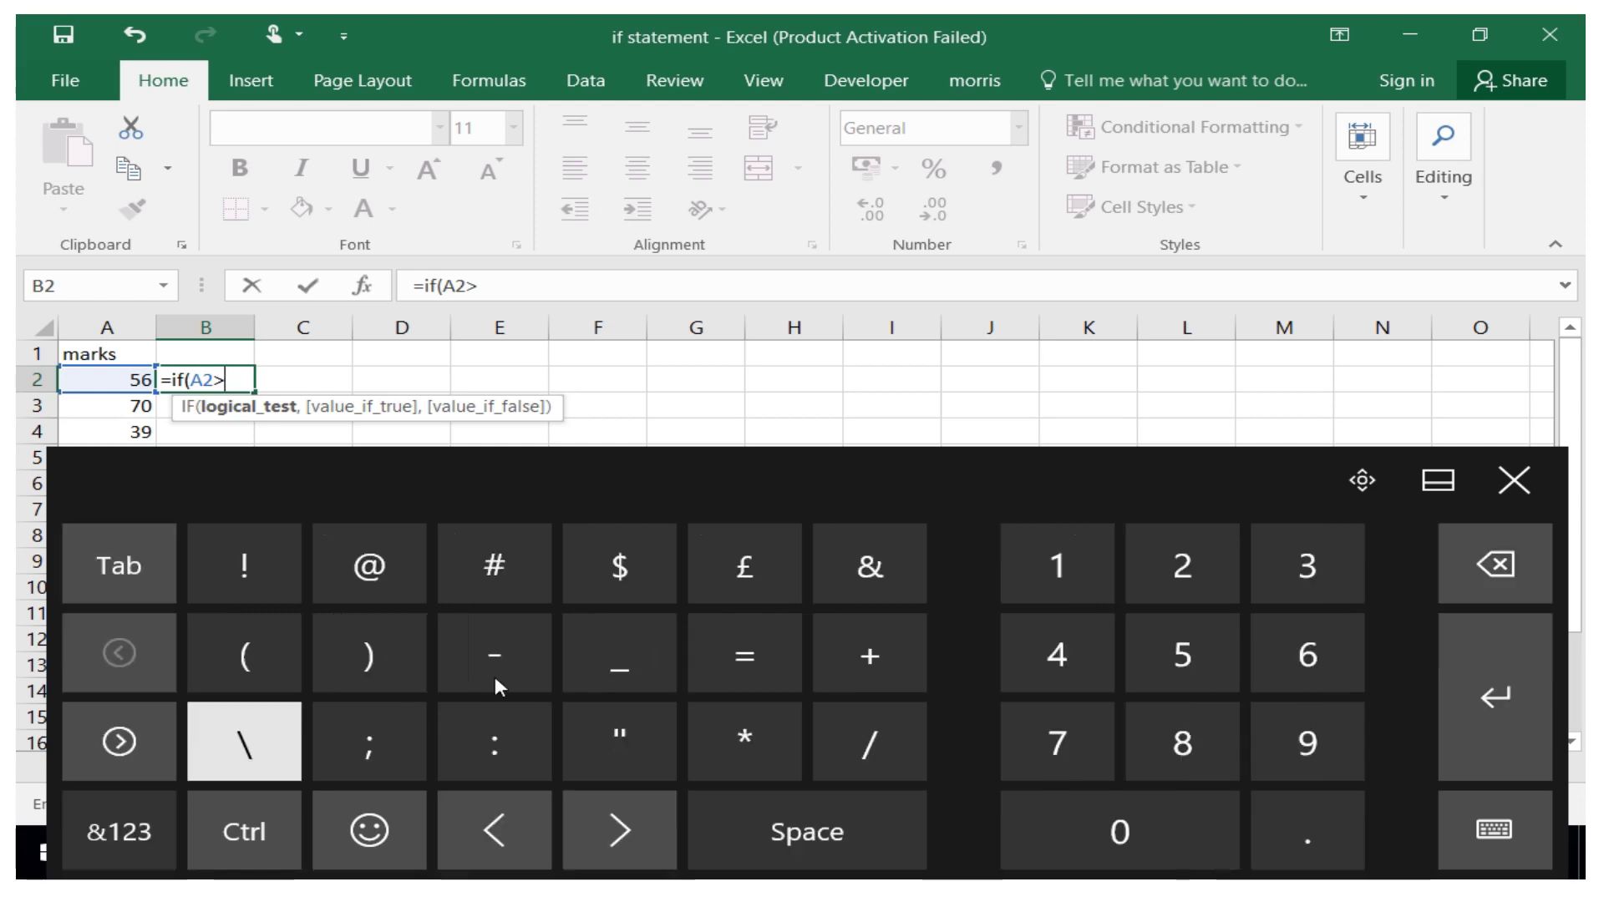
{"action": "left_click", "coordinate": [1182, 742]}
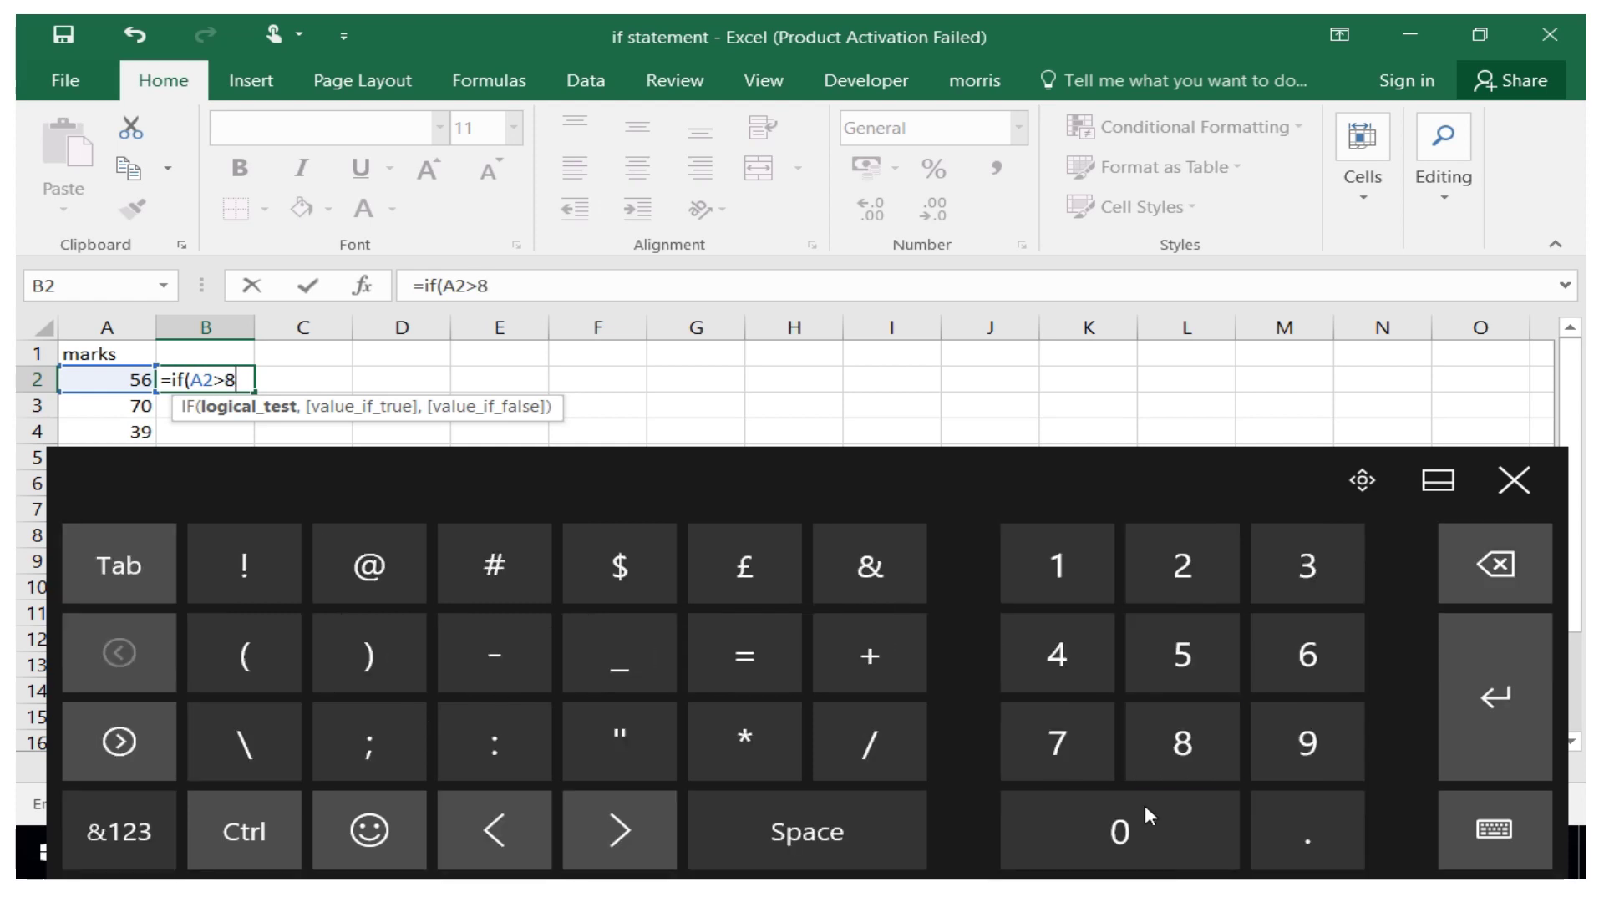
{"action": "left_click", "coordinate": [1146, 813]}
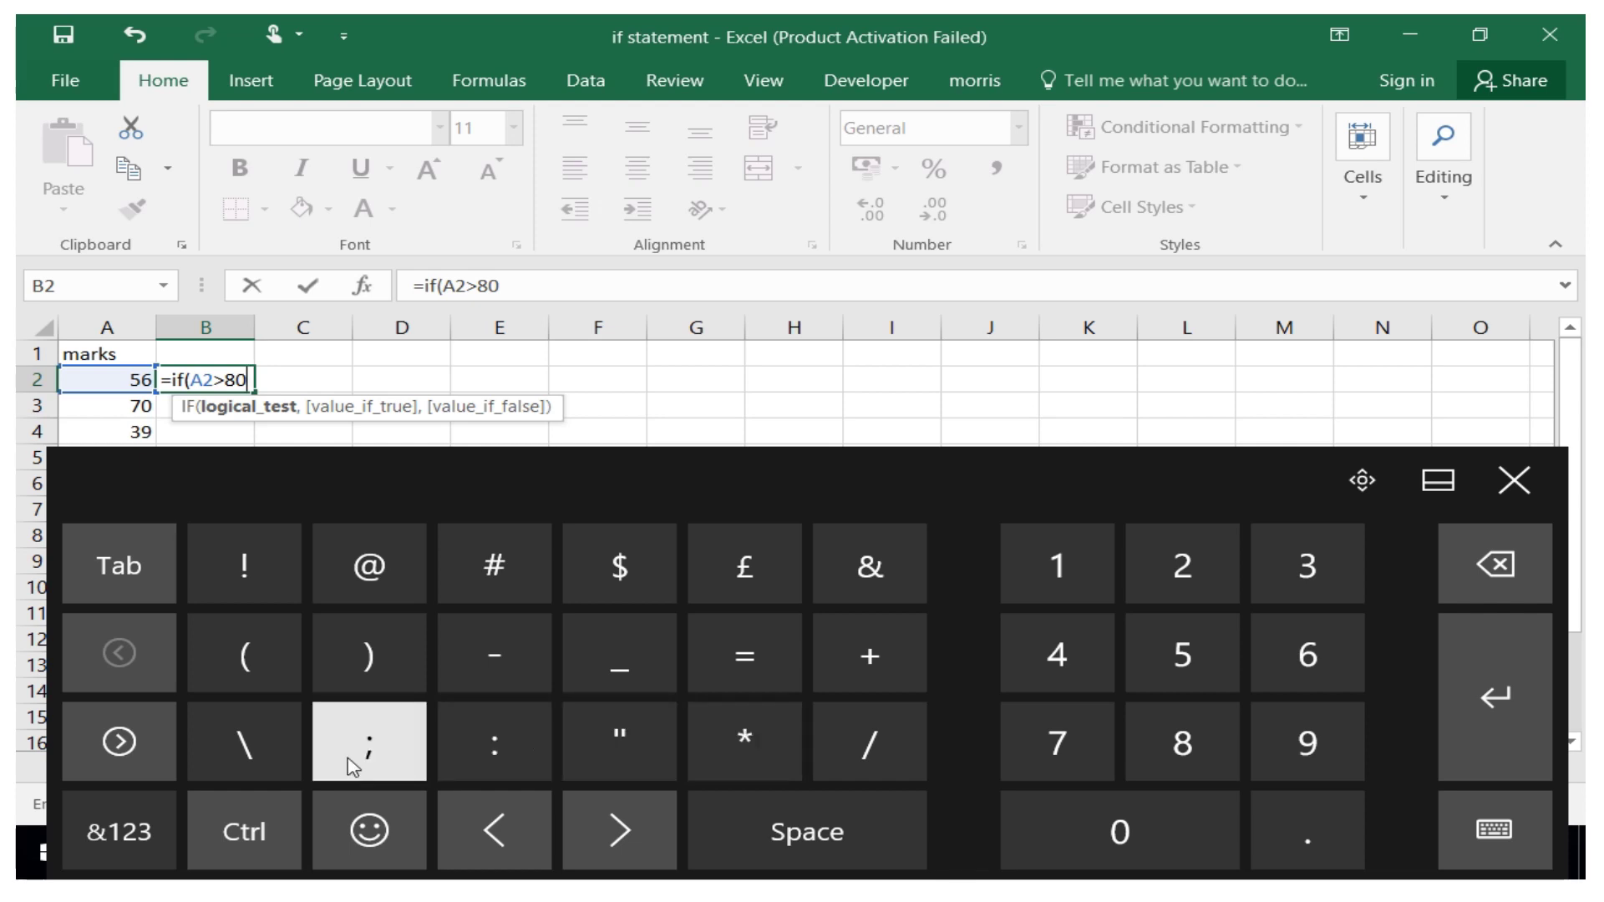
{"action": "left_click", "coordinate": [170, 827]}
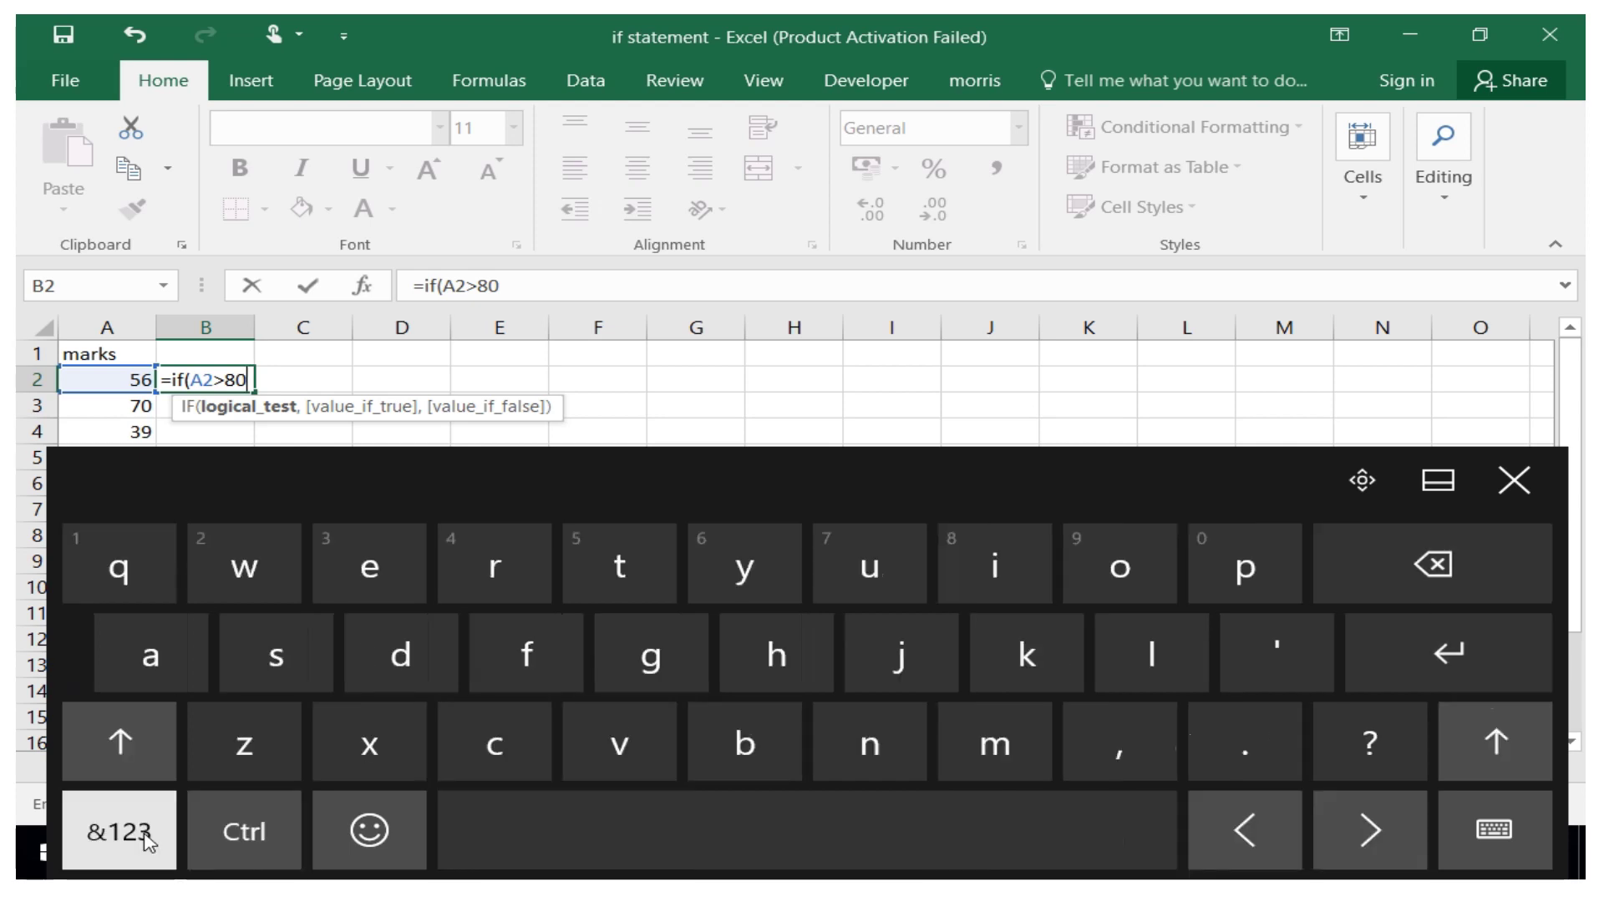
{"action": "left_click", "coordinate": [1103, 756]}
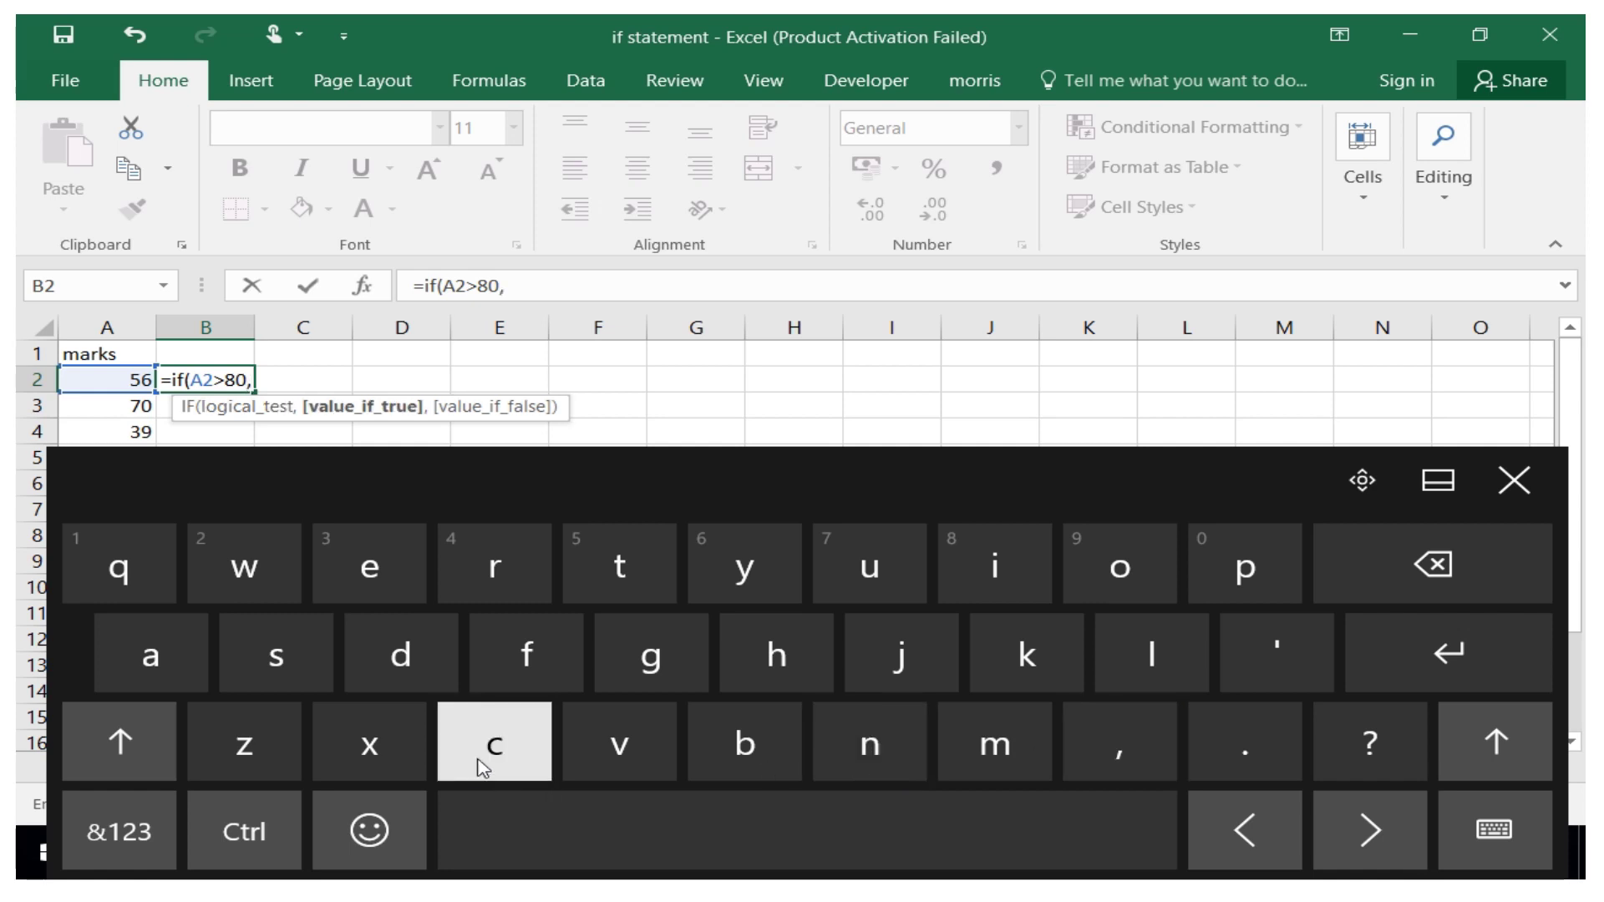
Enter "GOOD" in quotation marks as the IF formula's value if true, followed by a comma.
{"action": "left_click", "coordinate": [119, 831]}
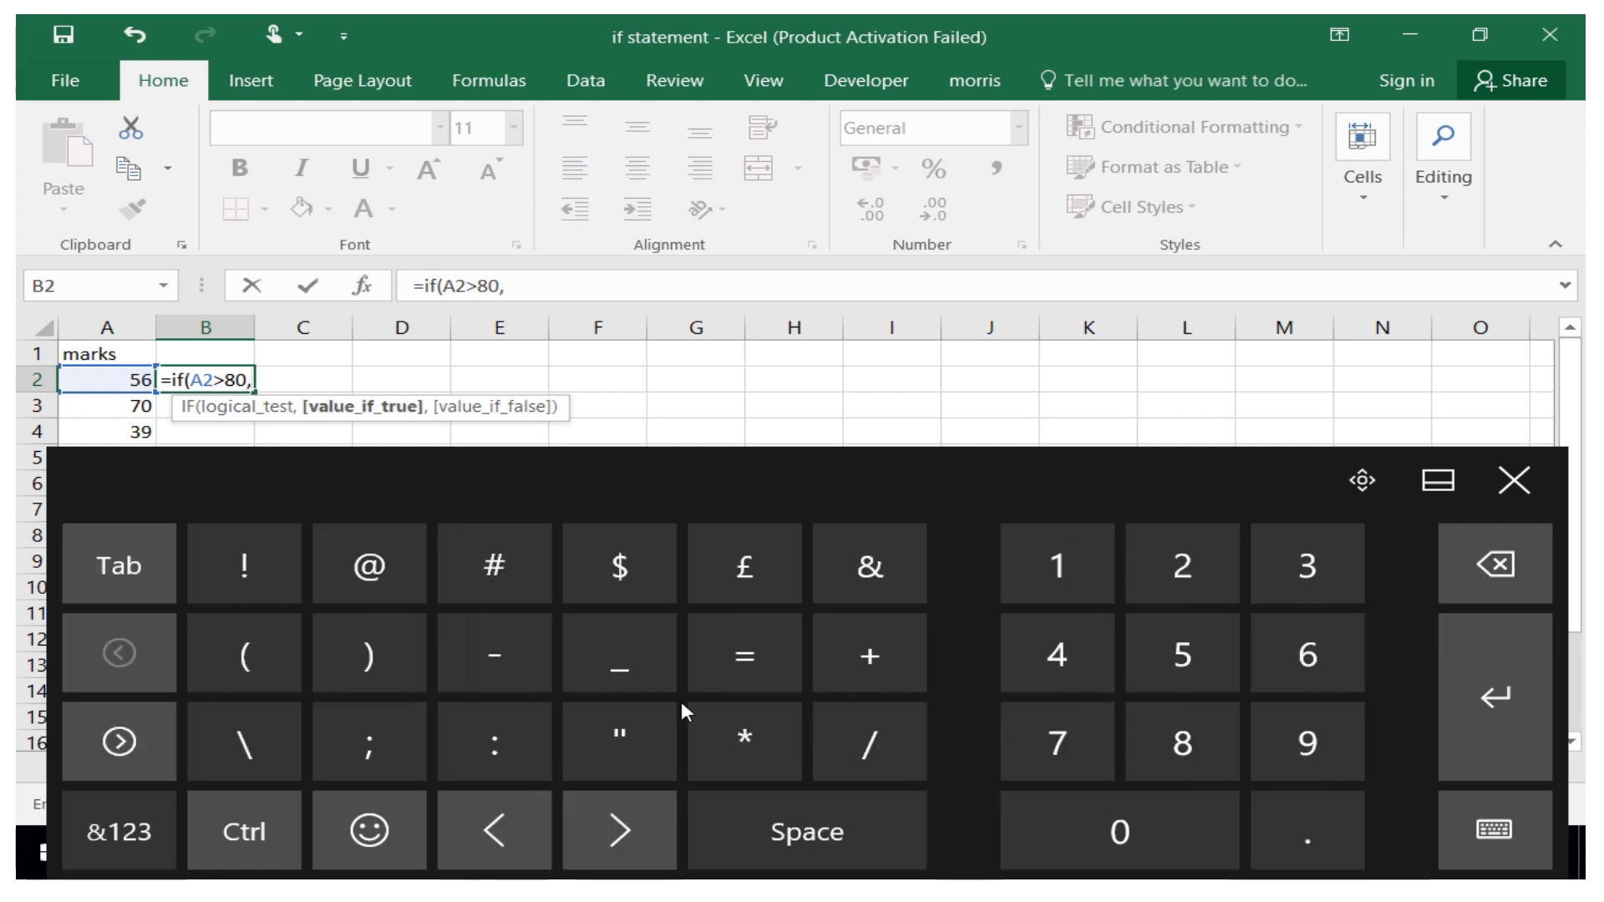
{"action": "left_click", "coordinate": [627, 735]}
{"action": "left_click", "coordinate": [125, 830]}
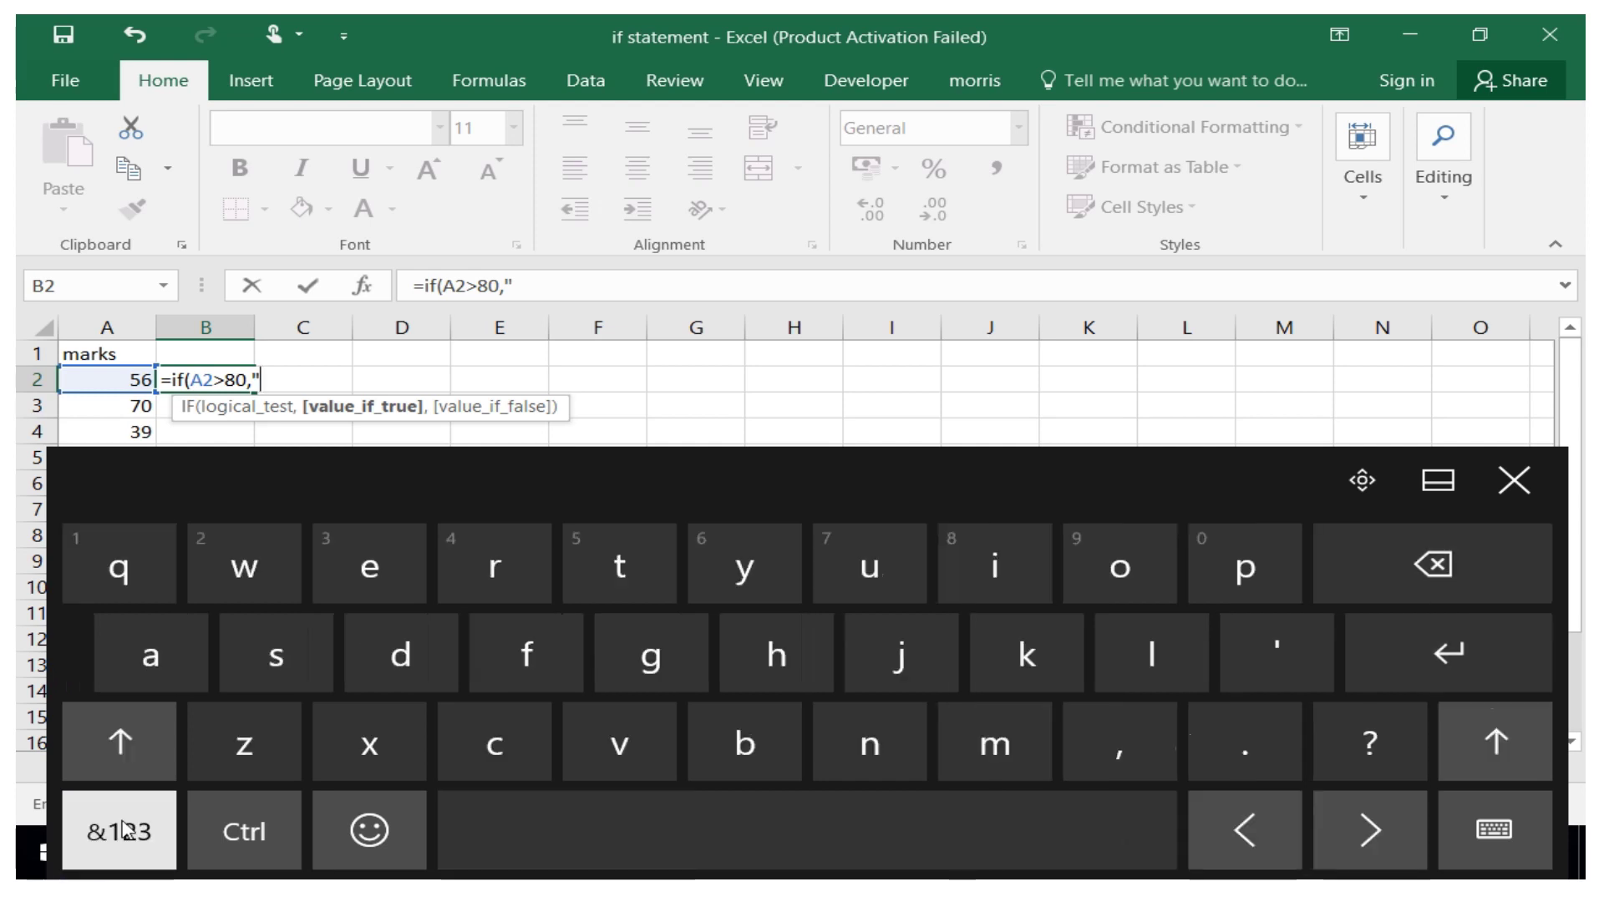
{"action": "left_click", "coordinate": [124, 735]}
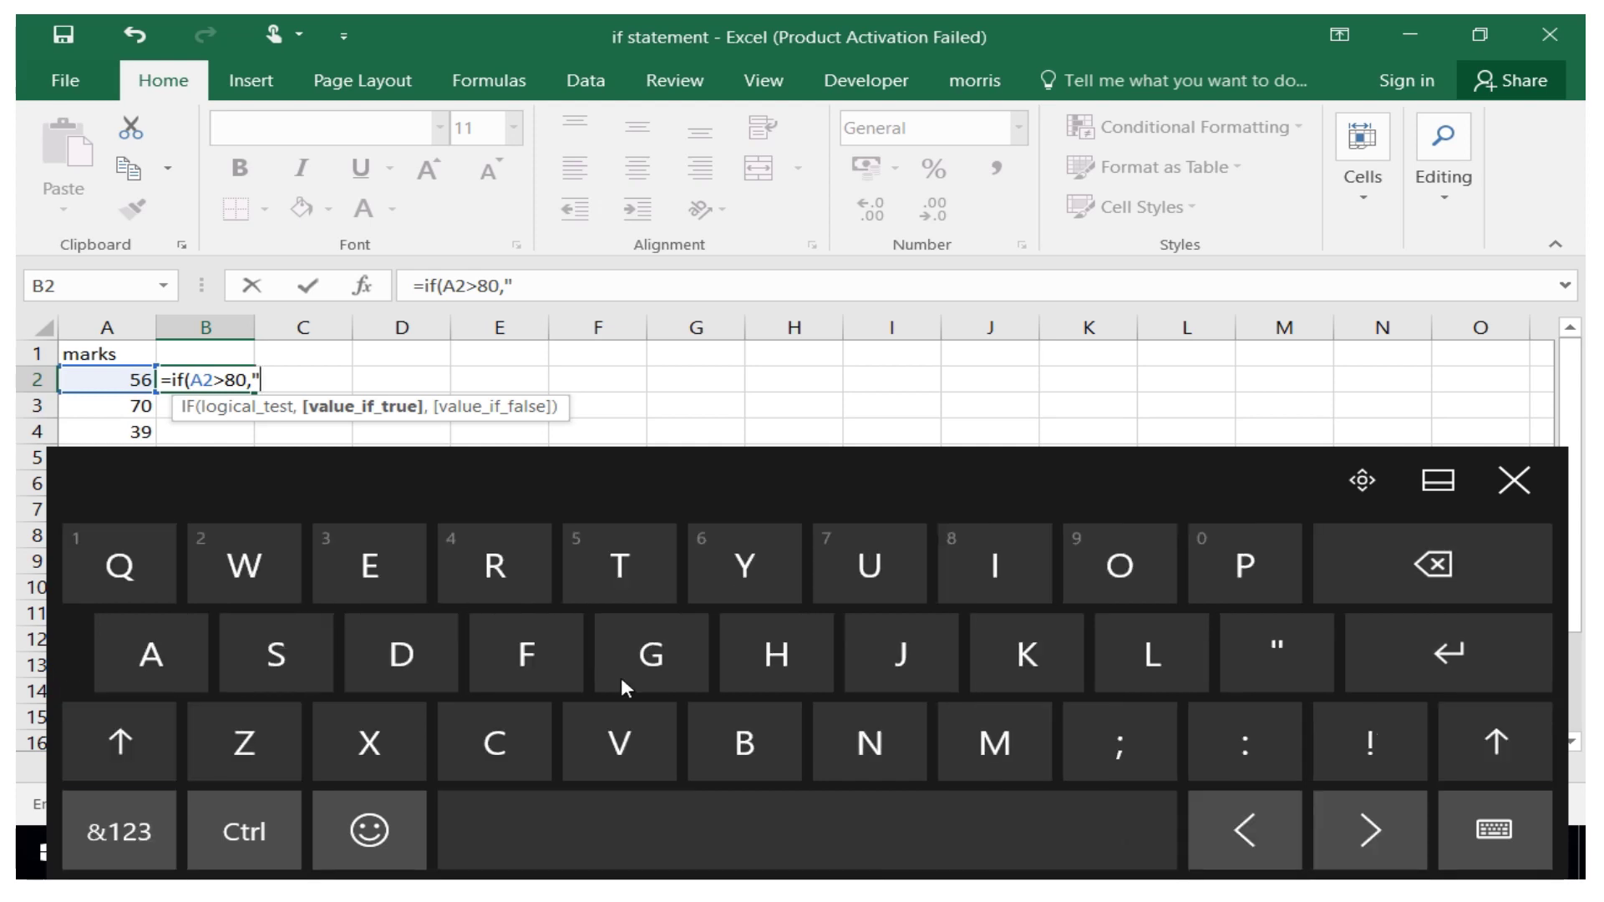
{"action": "left_click", "coordinate": [660, 673]}
{"action": "left_click", "coordinate": [125, 740]}
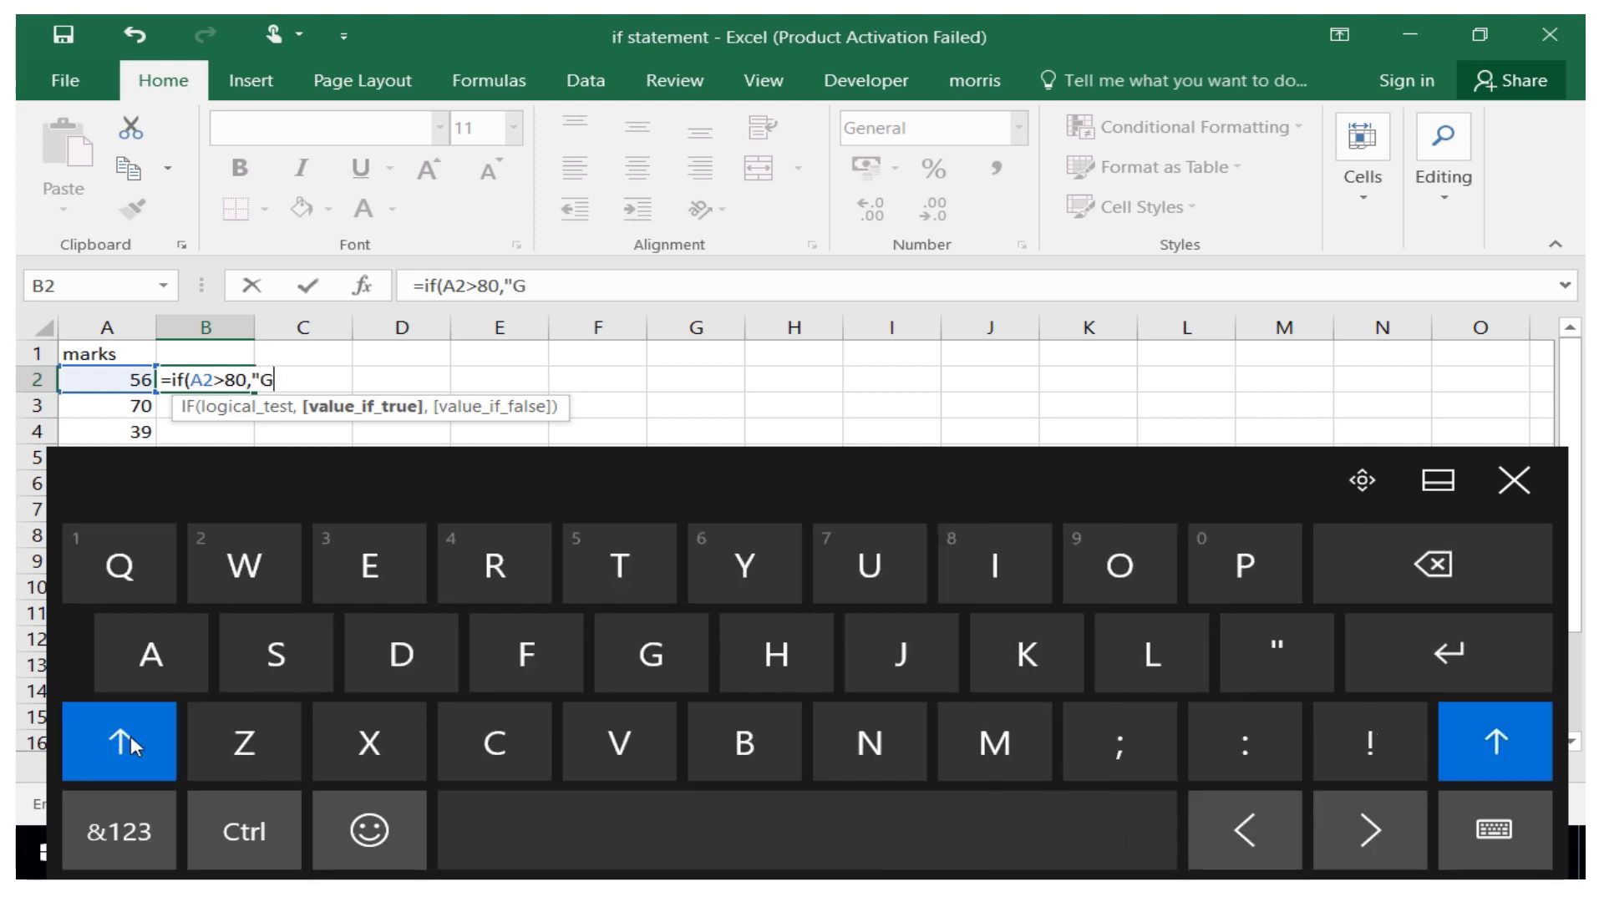
{"action": "left_click", "coordinate": [125, 739]}
{"action": "left_click", "coordinate": [1123, 564]}
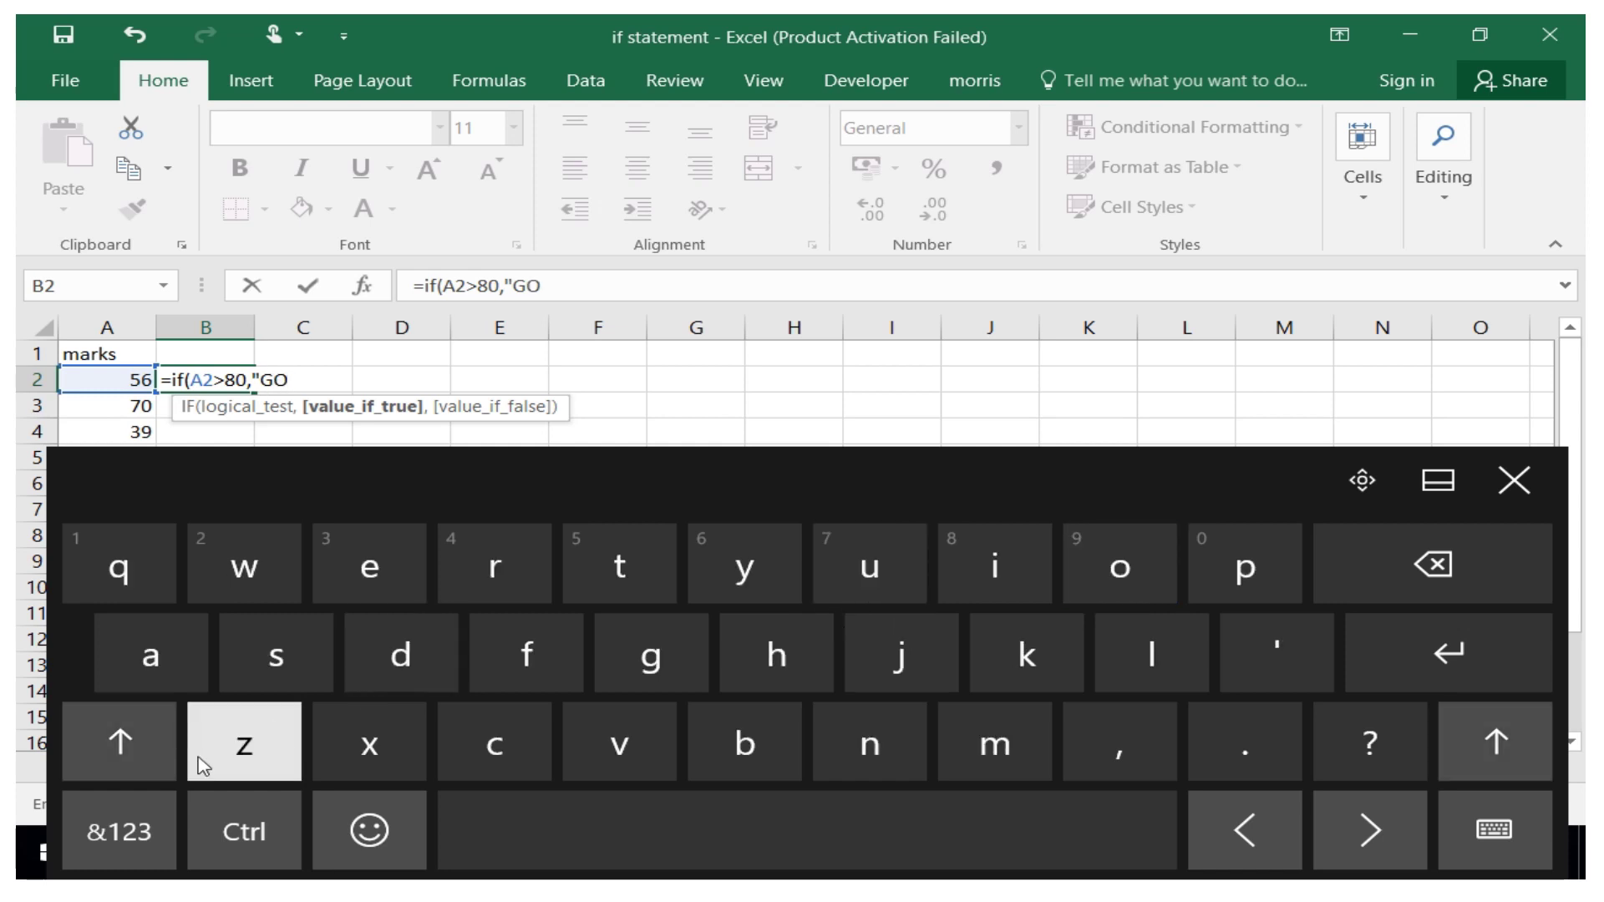
{"action": "left_click", "coordinate": [130, 762]}
{"action": "left_click", "coordinate": [1081, 566]}
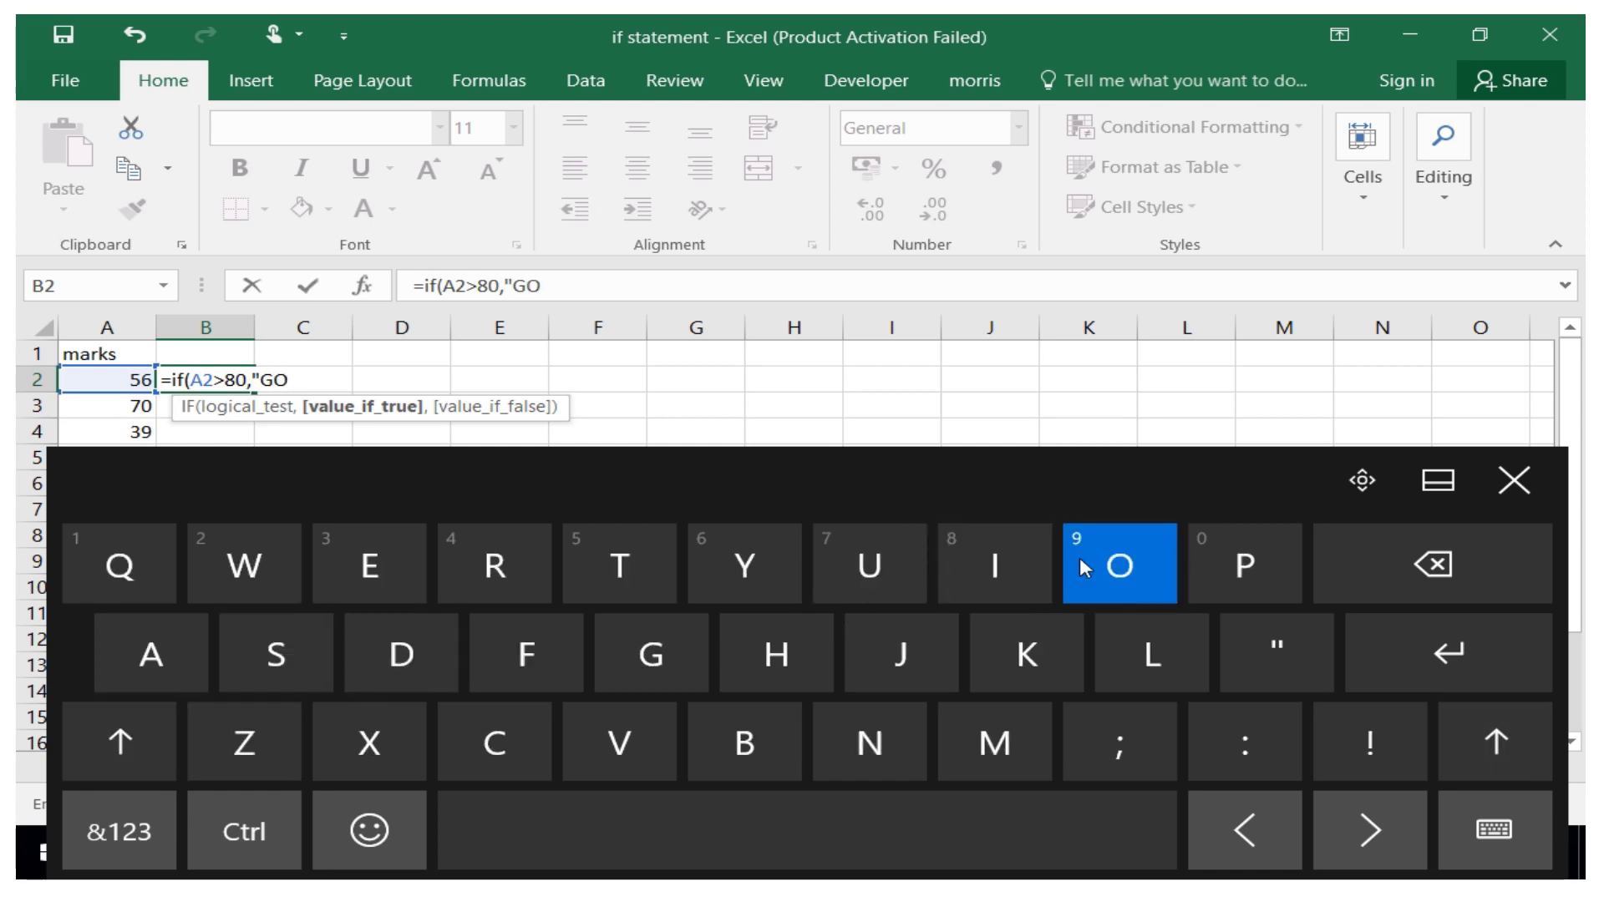
{"action": "left_click", "coordinate": [159, 742]}
{"action": "left_click", "coordinate": [418, 662]}
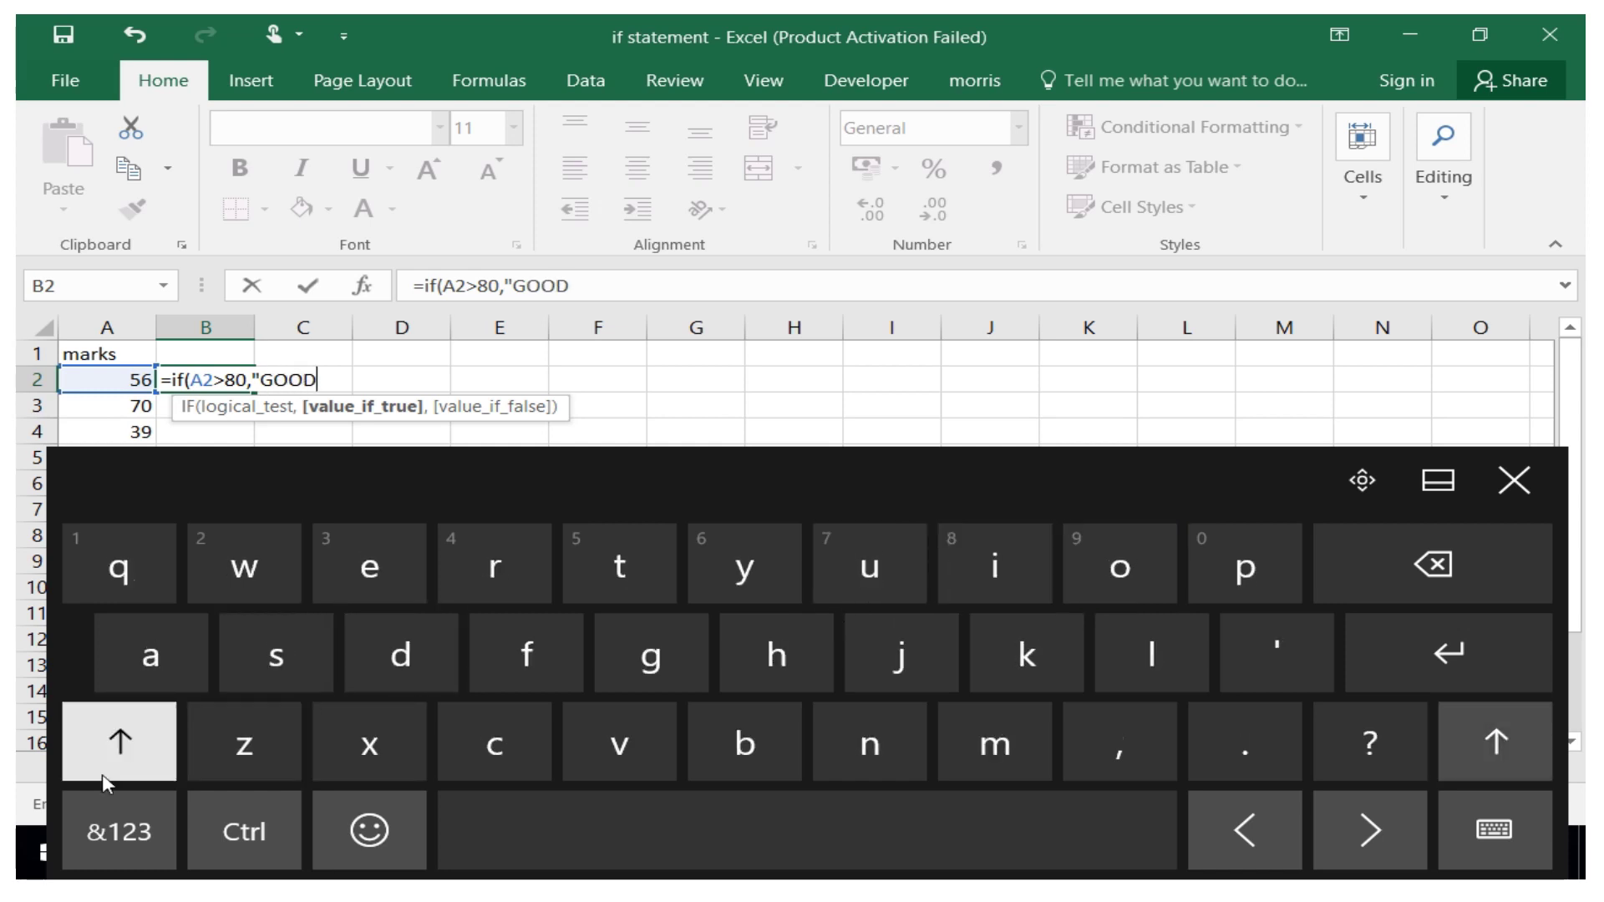
{"action": "left_click", "coordinate": [119, 831]}
{"action": "left_click", "coordinate": [619, 731]}
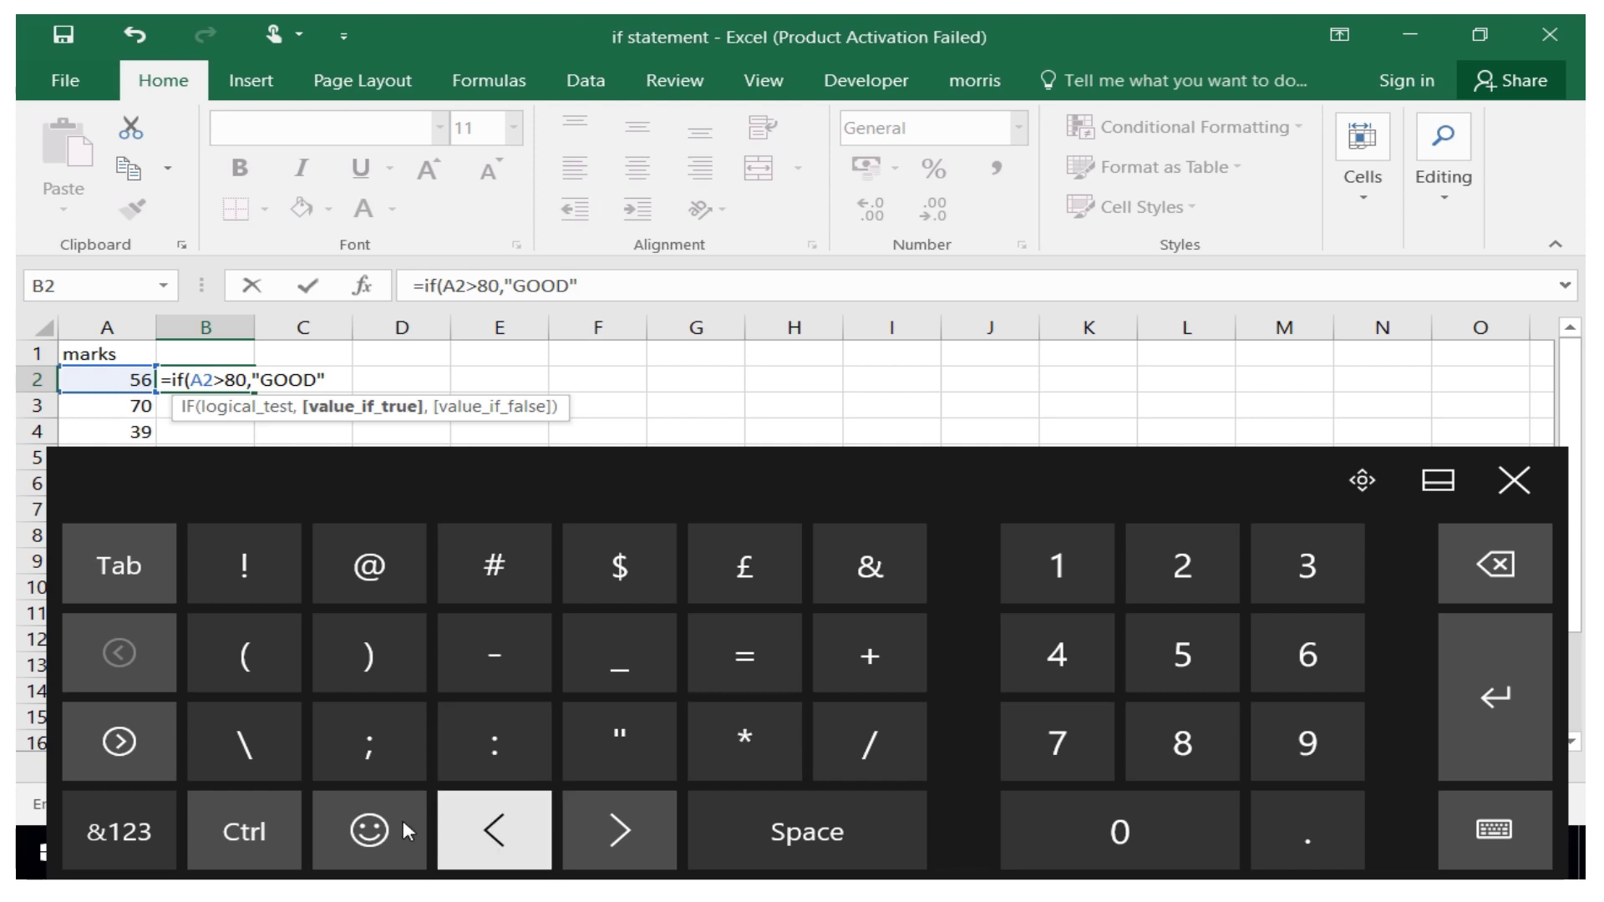
{"action": "left_click", "coordinate": [154, 839]}
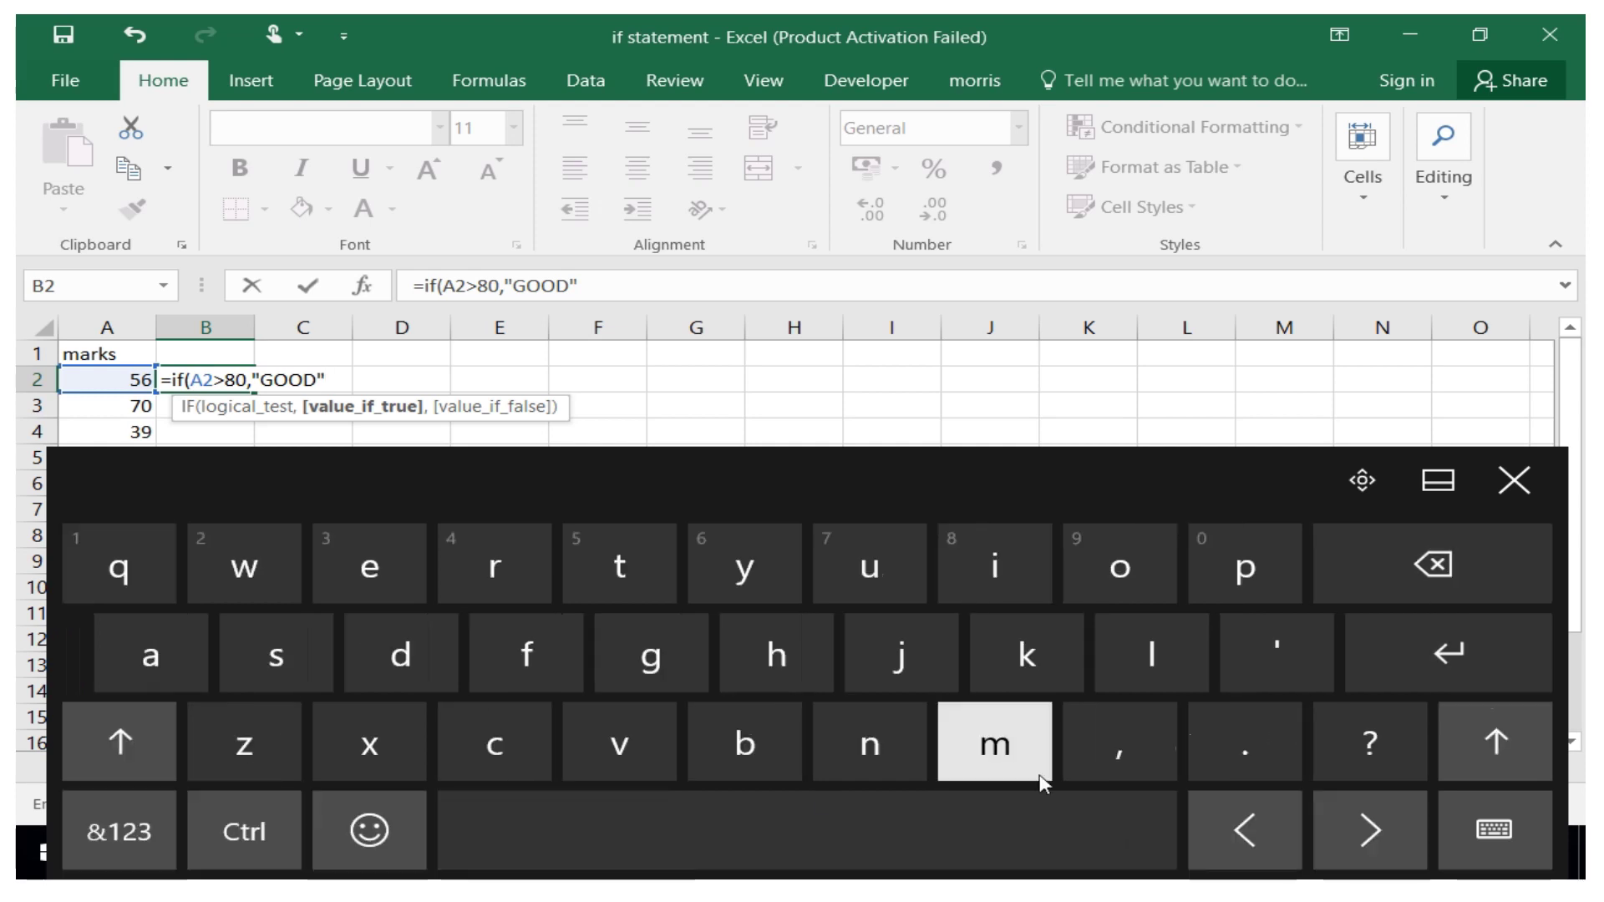
{"action": "left_click", "coordinate": [1082, 754]}
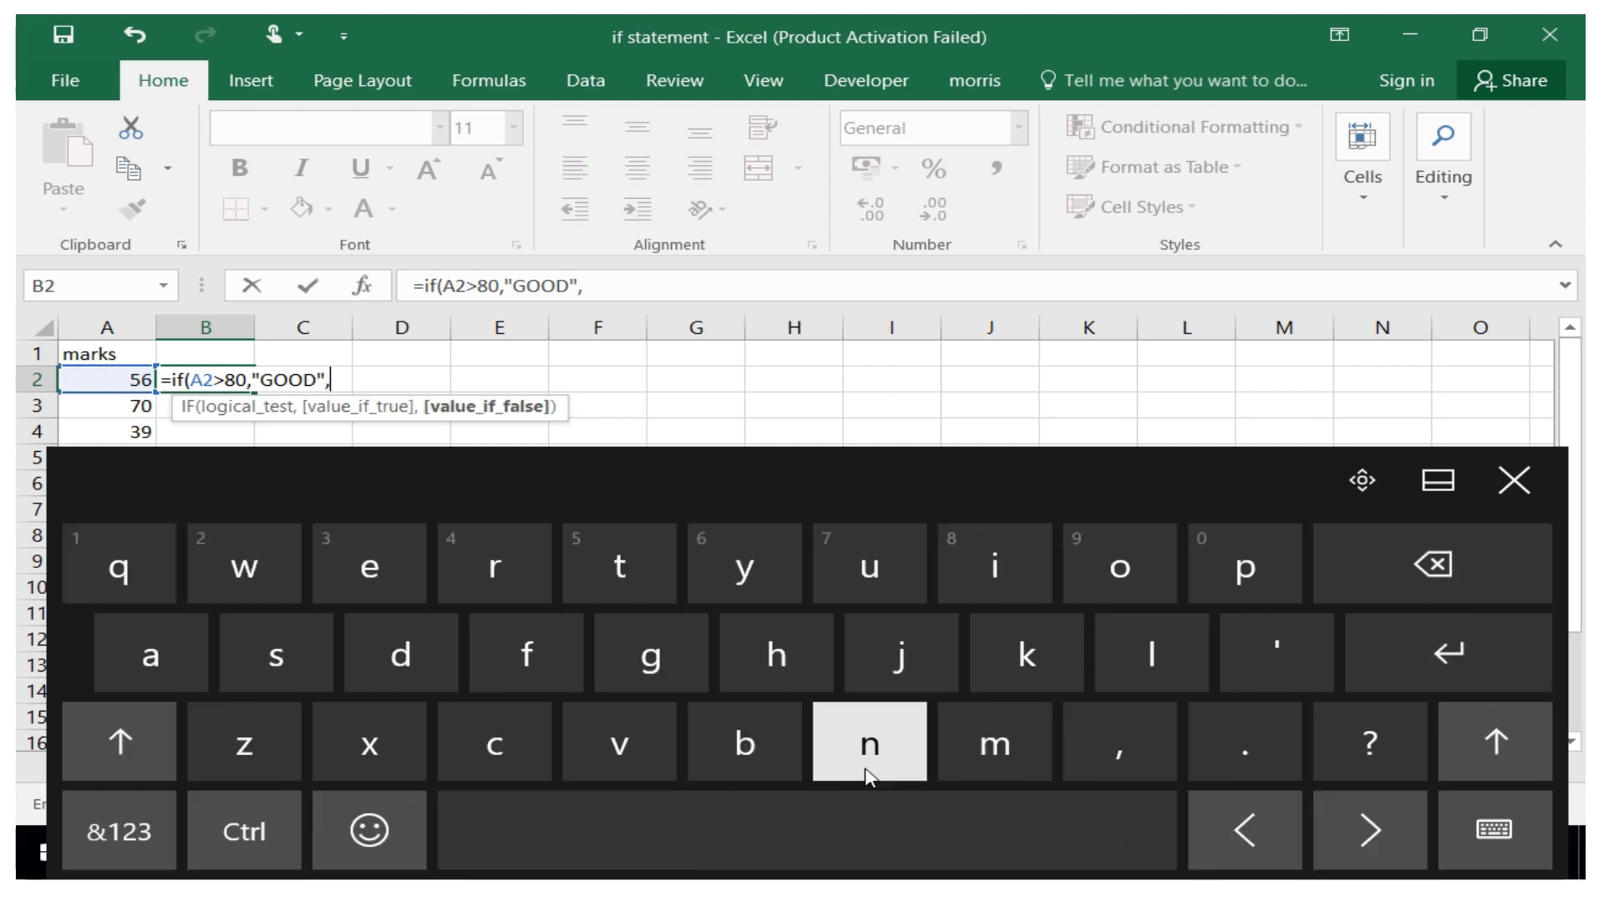
Start a nested if( with an open bracket as the value if false of the formula in B2.
{"action": "left_click", "coordinate": [134, 823]}
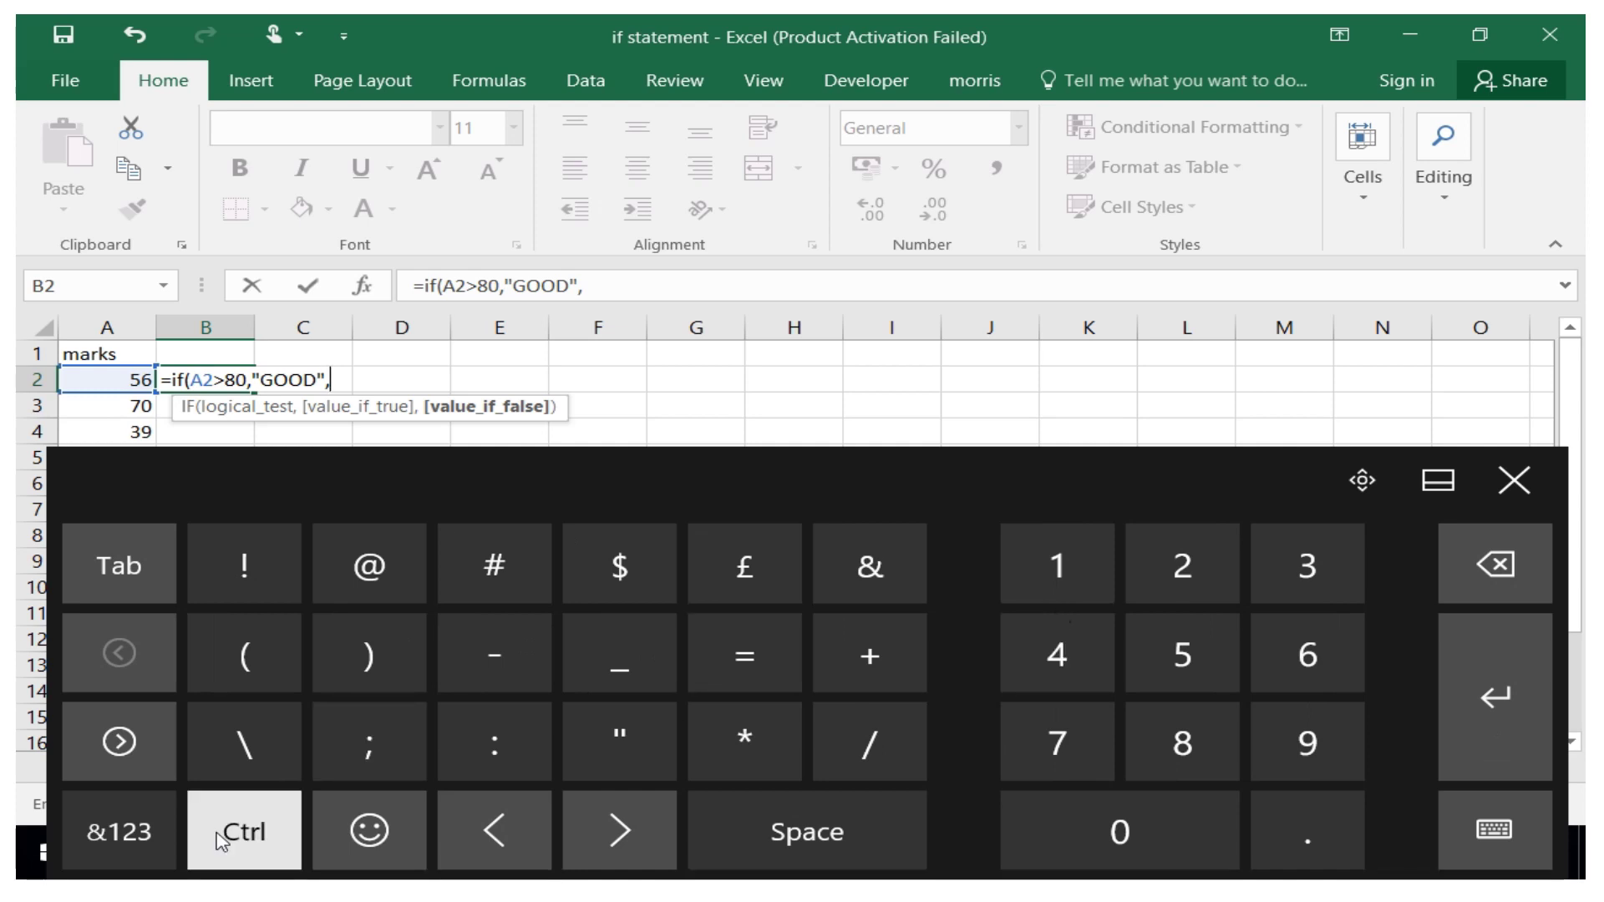
{"action": "left_click", "coordinate": [120, 832]}
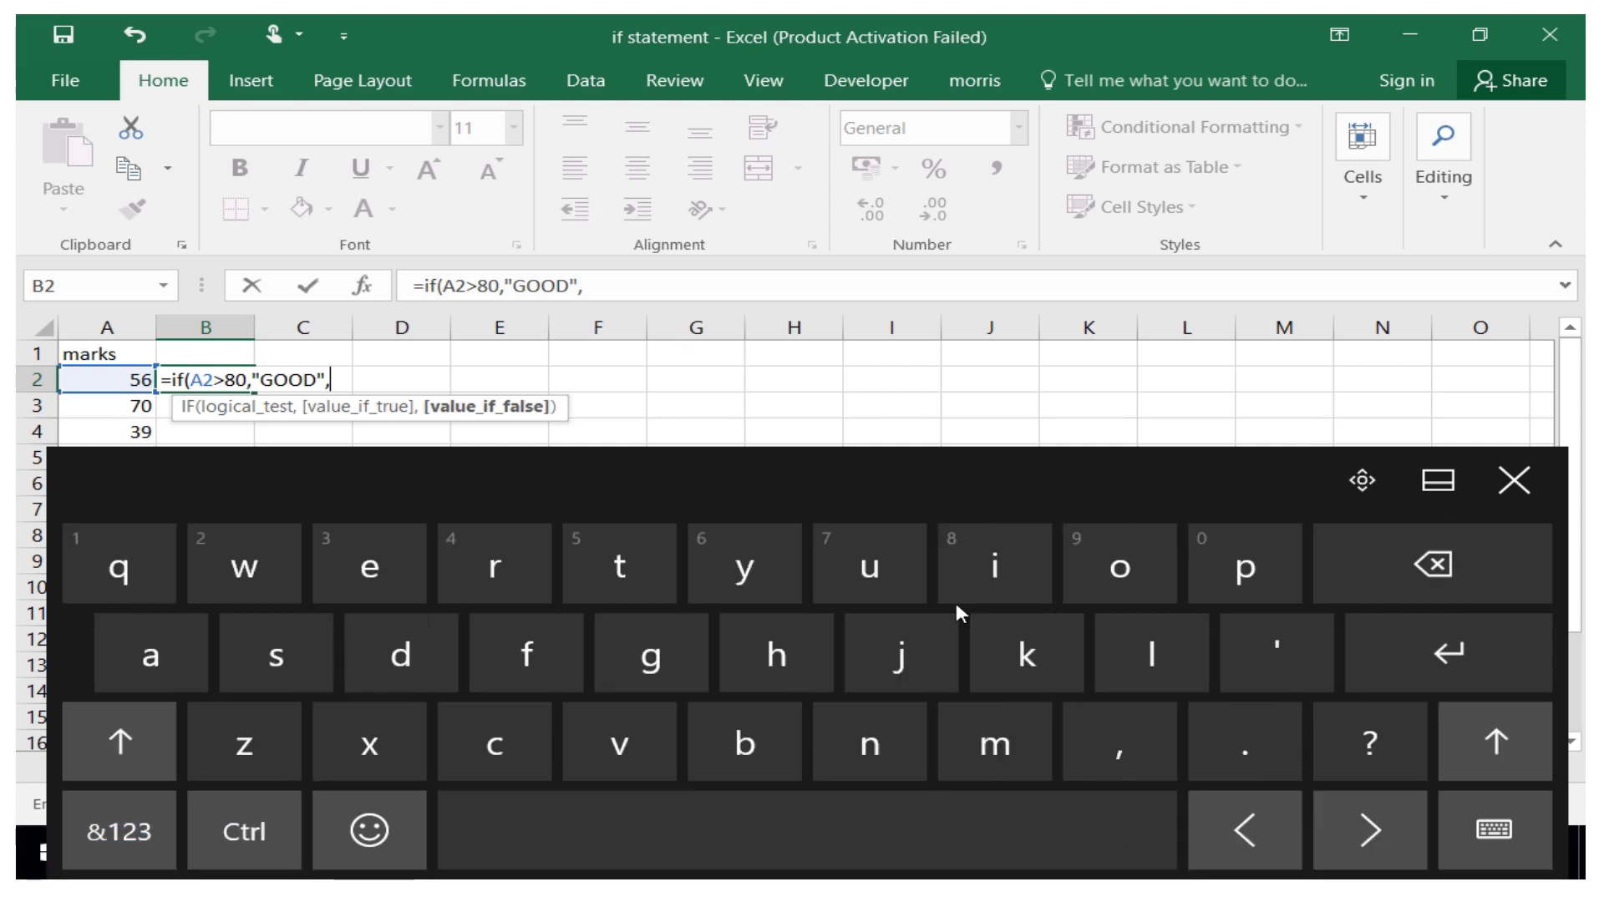
{"action": "left_click", "coordinate": [993, 568]}
{"action": "left_click", "coordinate": [480, 662]}
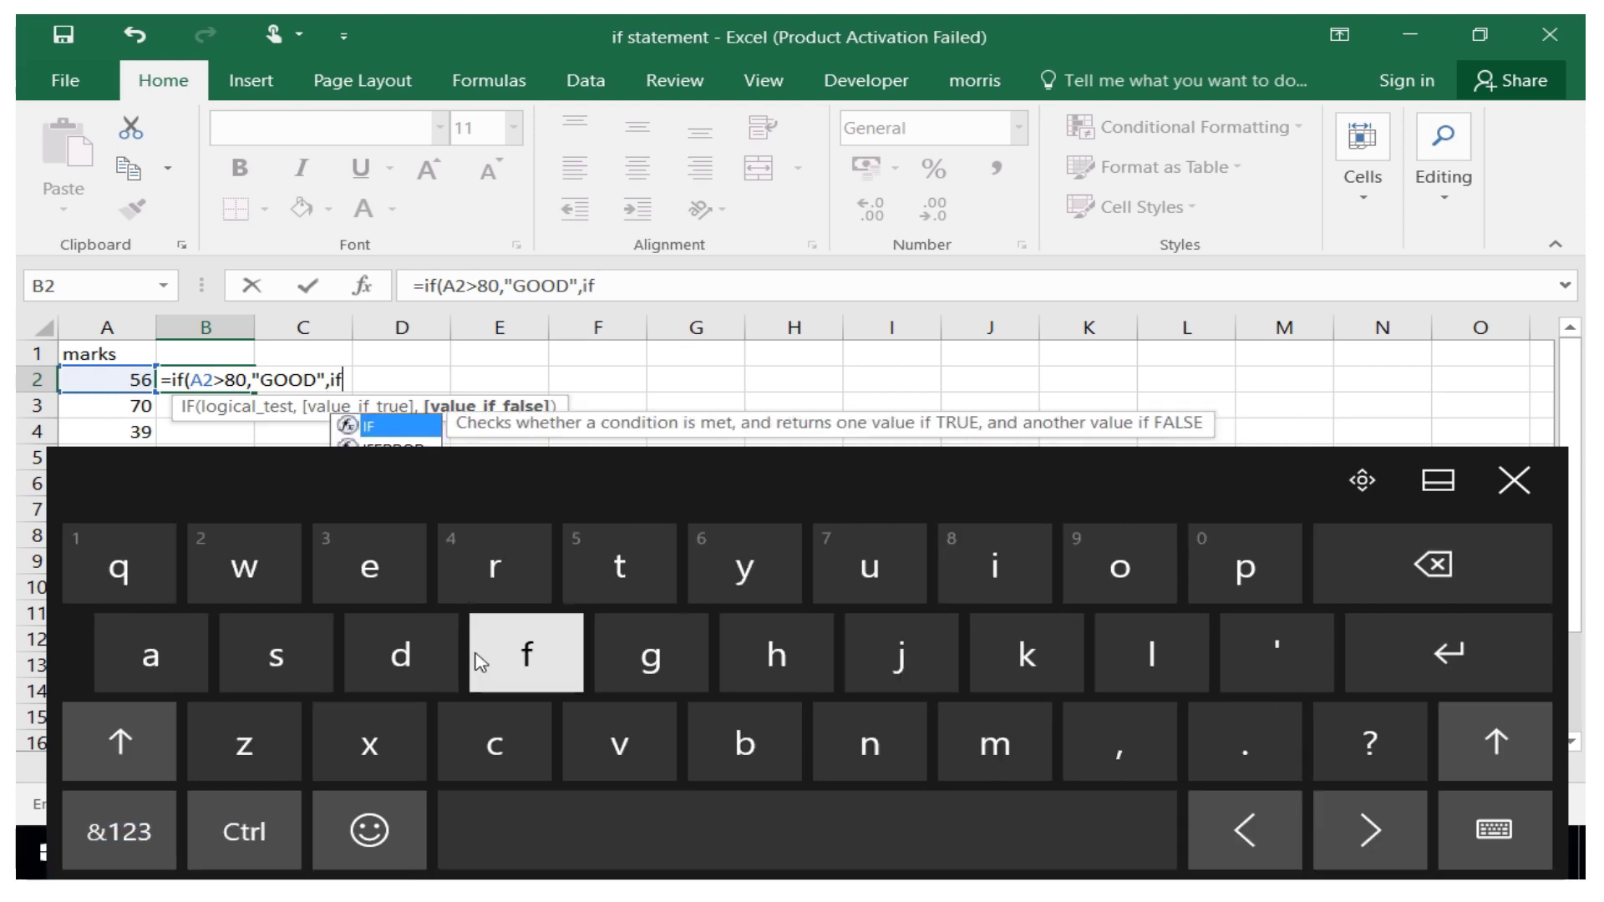
{"action": "left_click", "coordinate": [119, 830]}
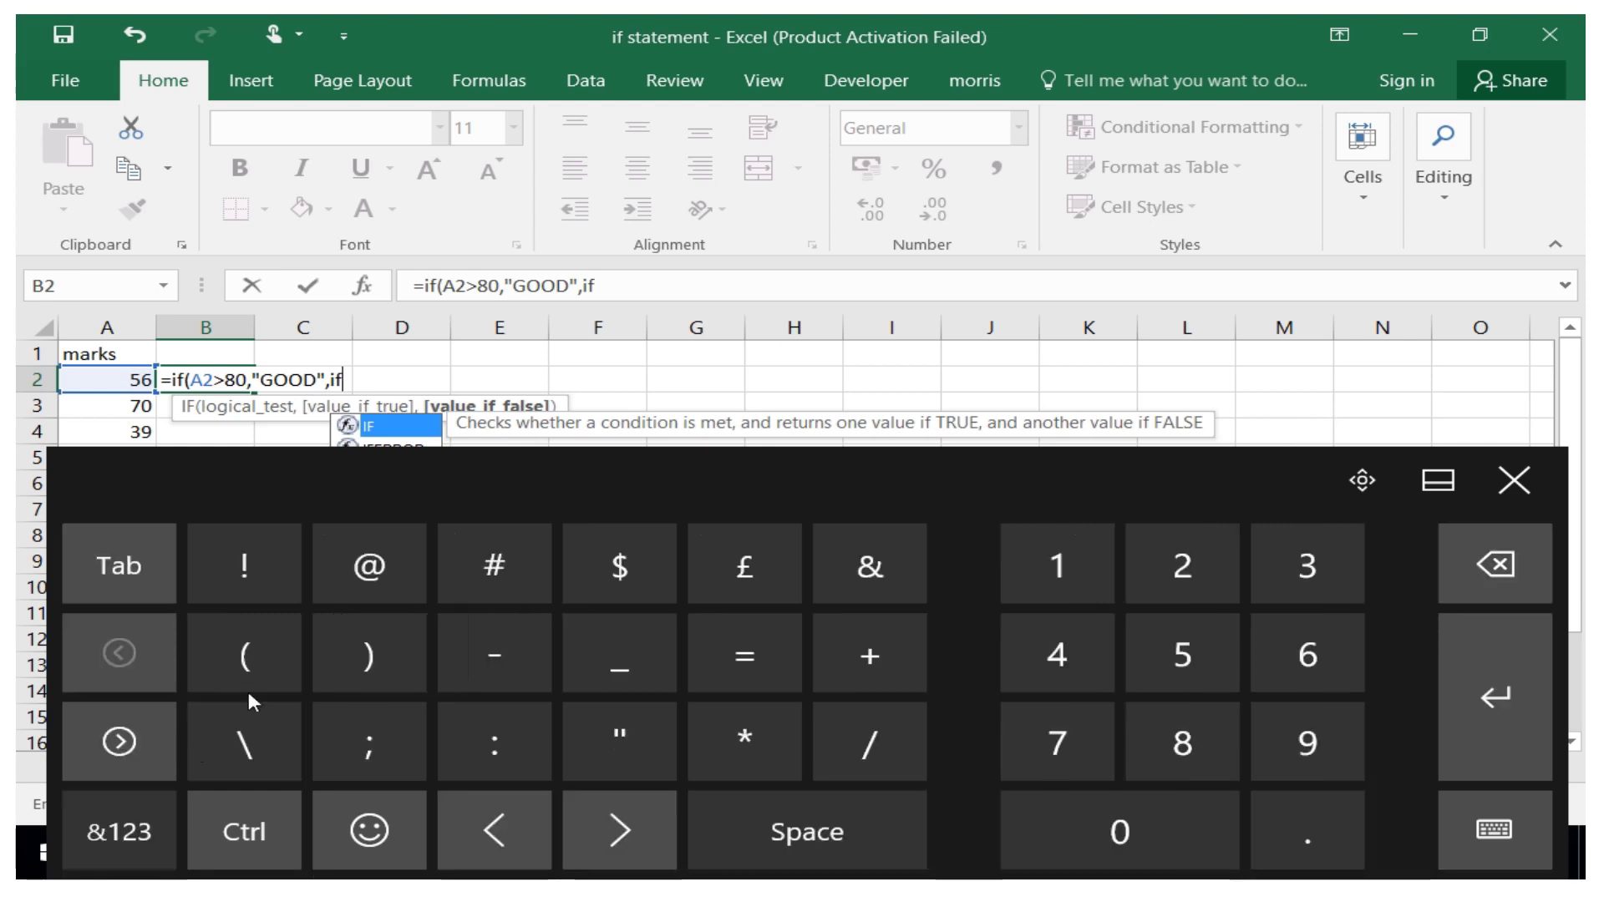
{"action": "left_click", "coordinate": [271, 662]}
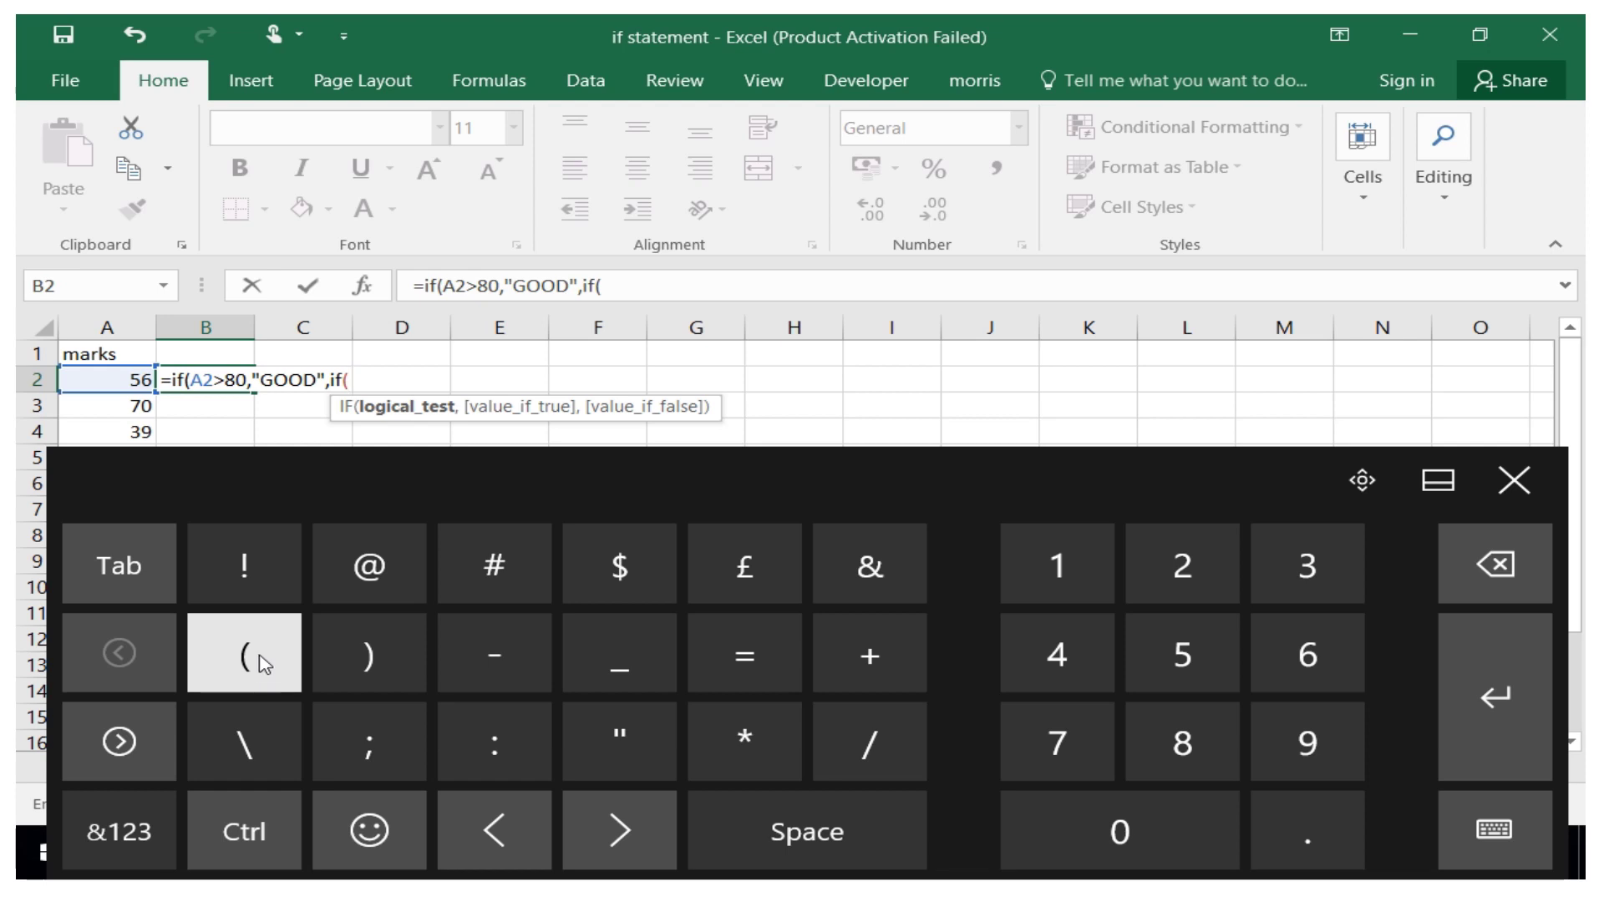
Enter A2>60 as the nested IF's logical test, followed by a comma.
{"action": "left_click", "coordinate": [132, 380]}
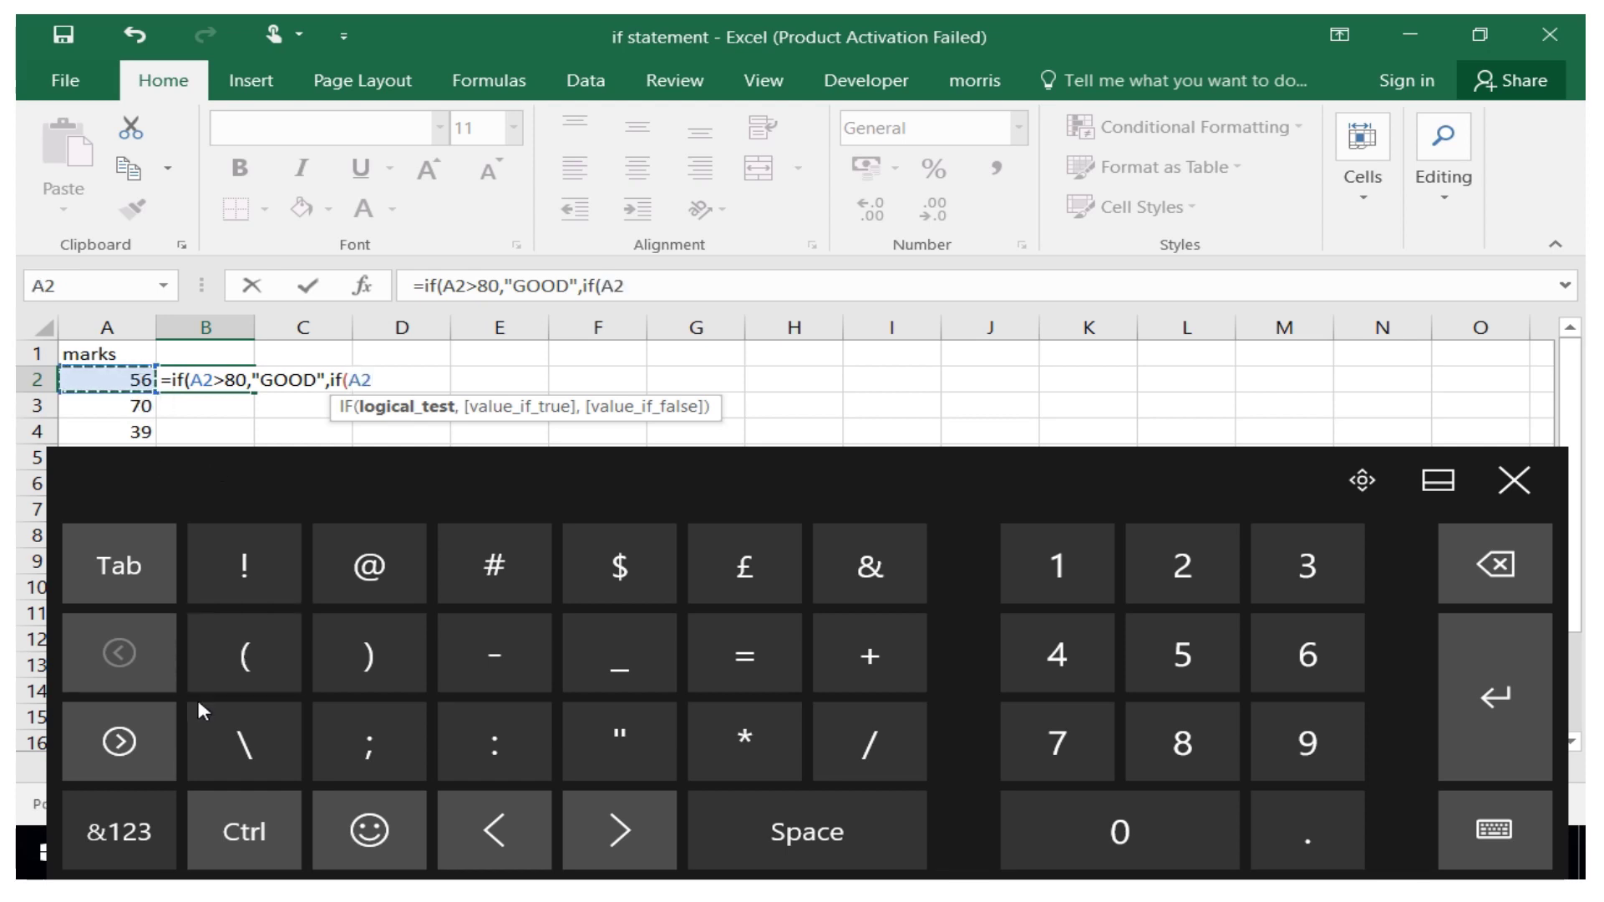
{"action": "left_click", "coordinate": [136, 831]}
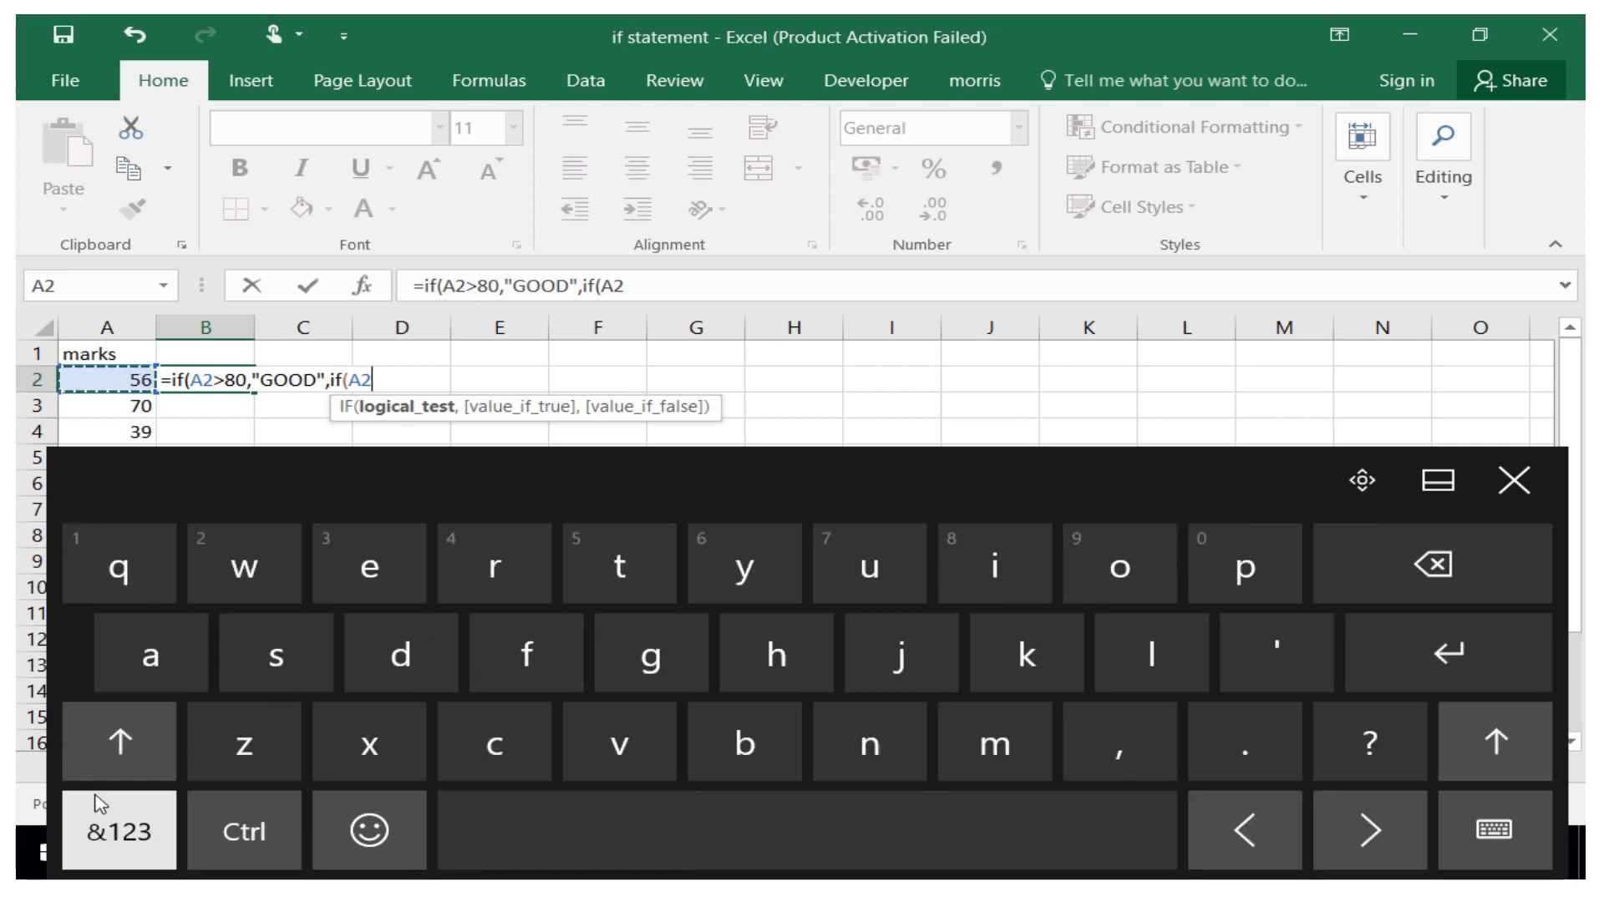
{"action": "left_click", "coordinate": [119, 831]}
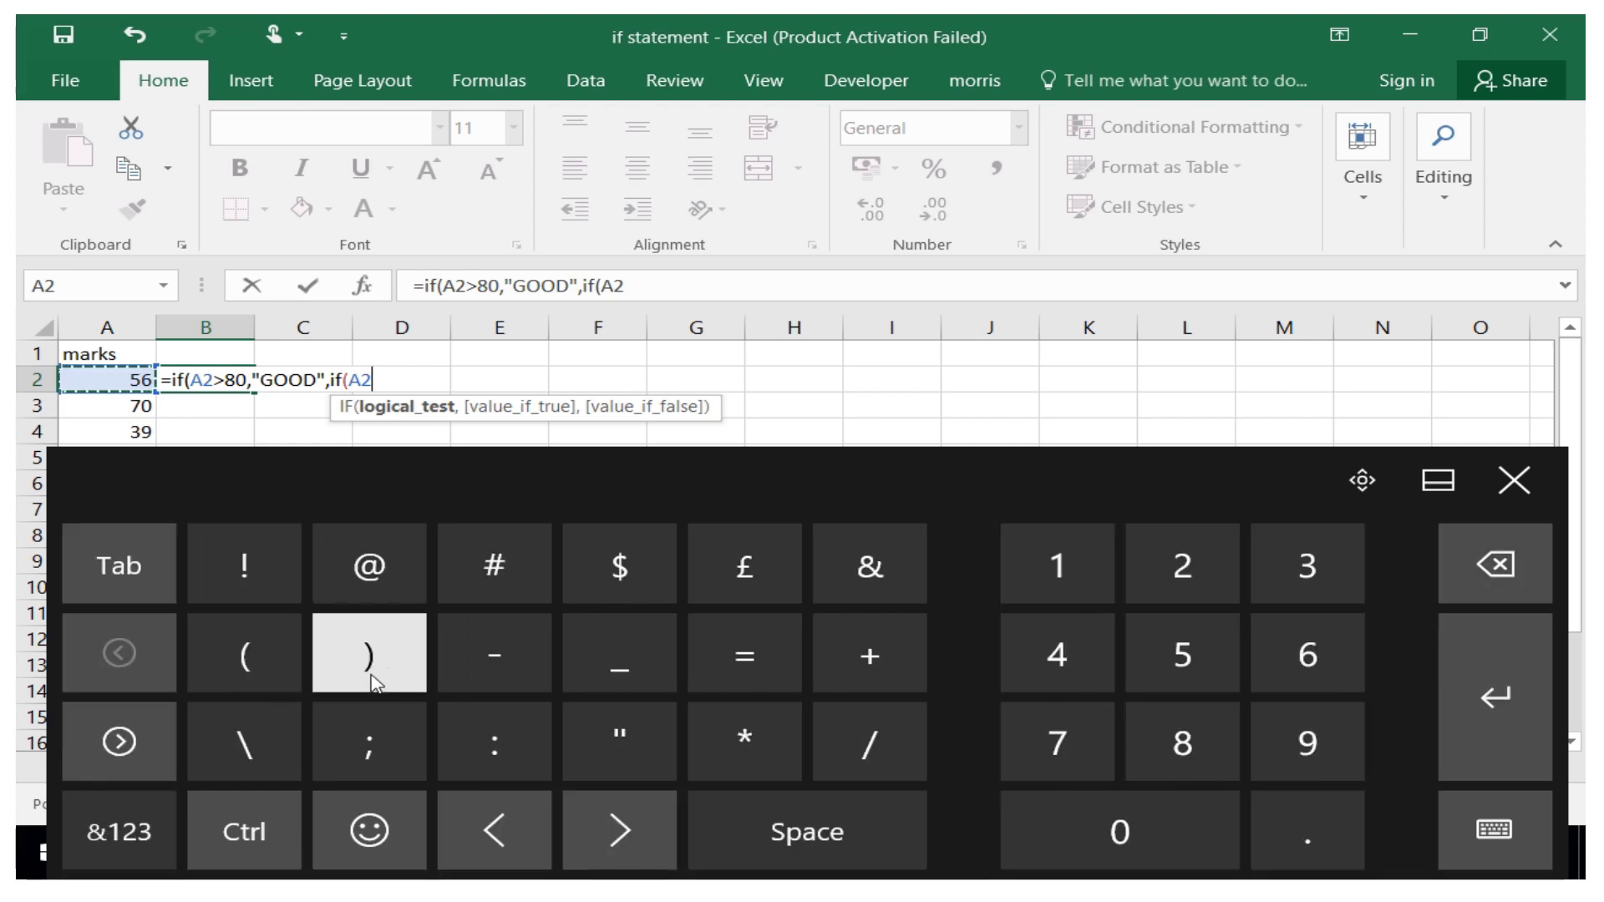
{"action": "left_click", "coordinate": [156, 770]}
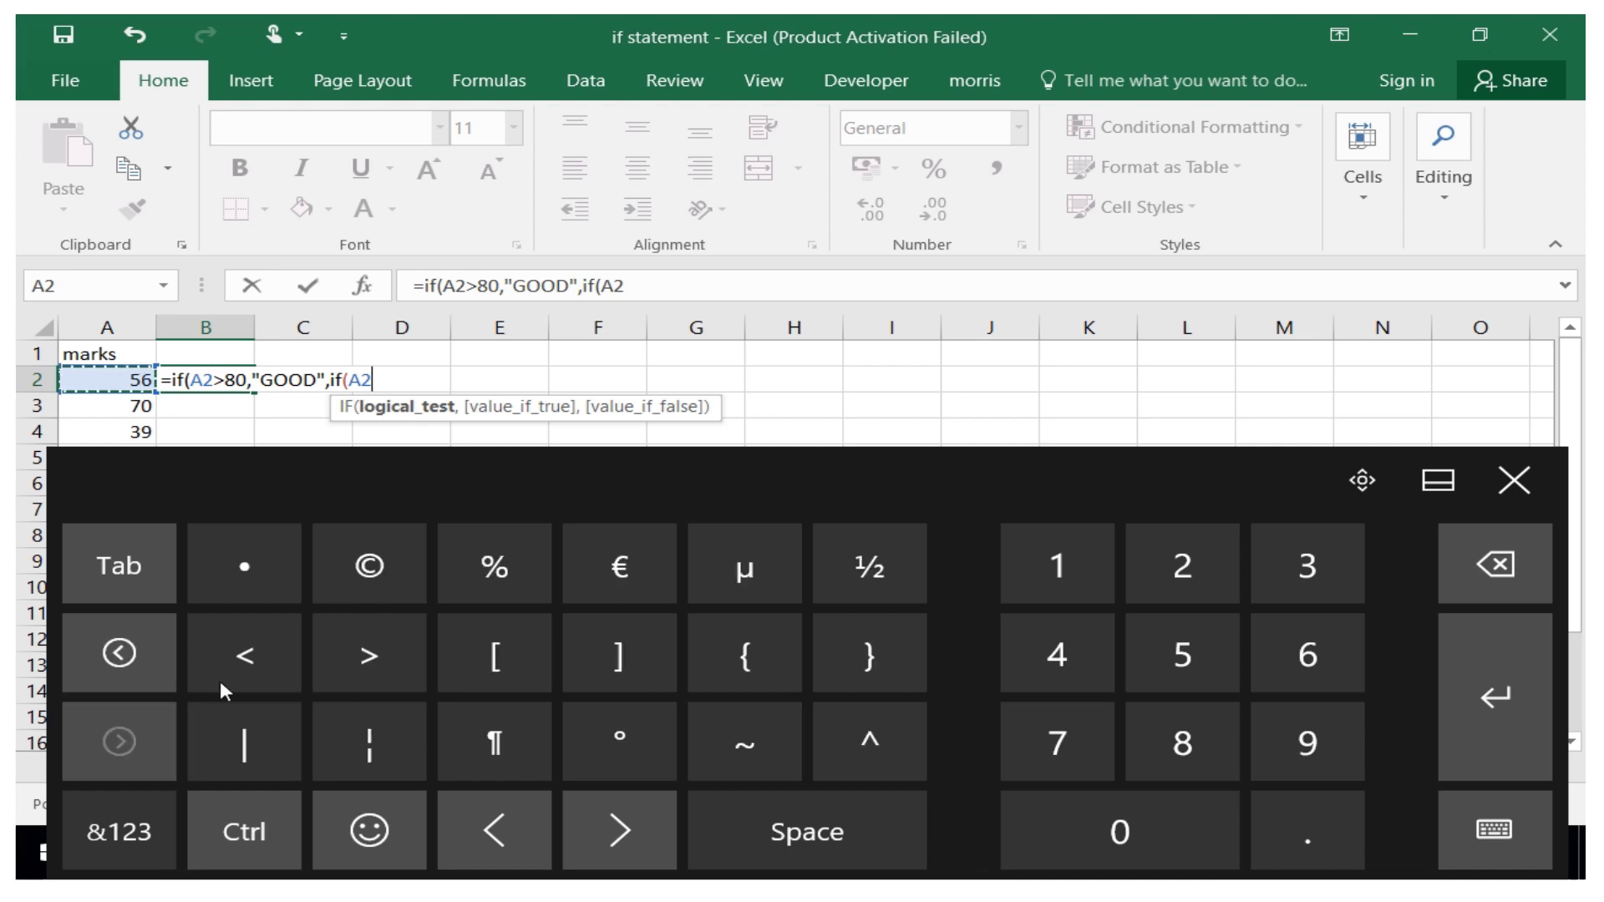
{"action": "left_click", "coordinate": [361, 675]}
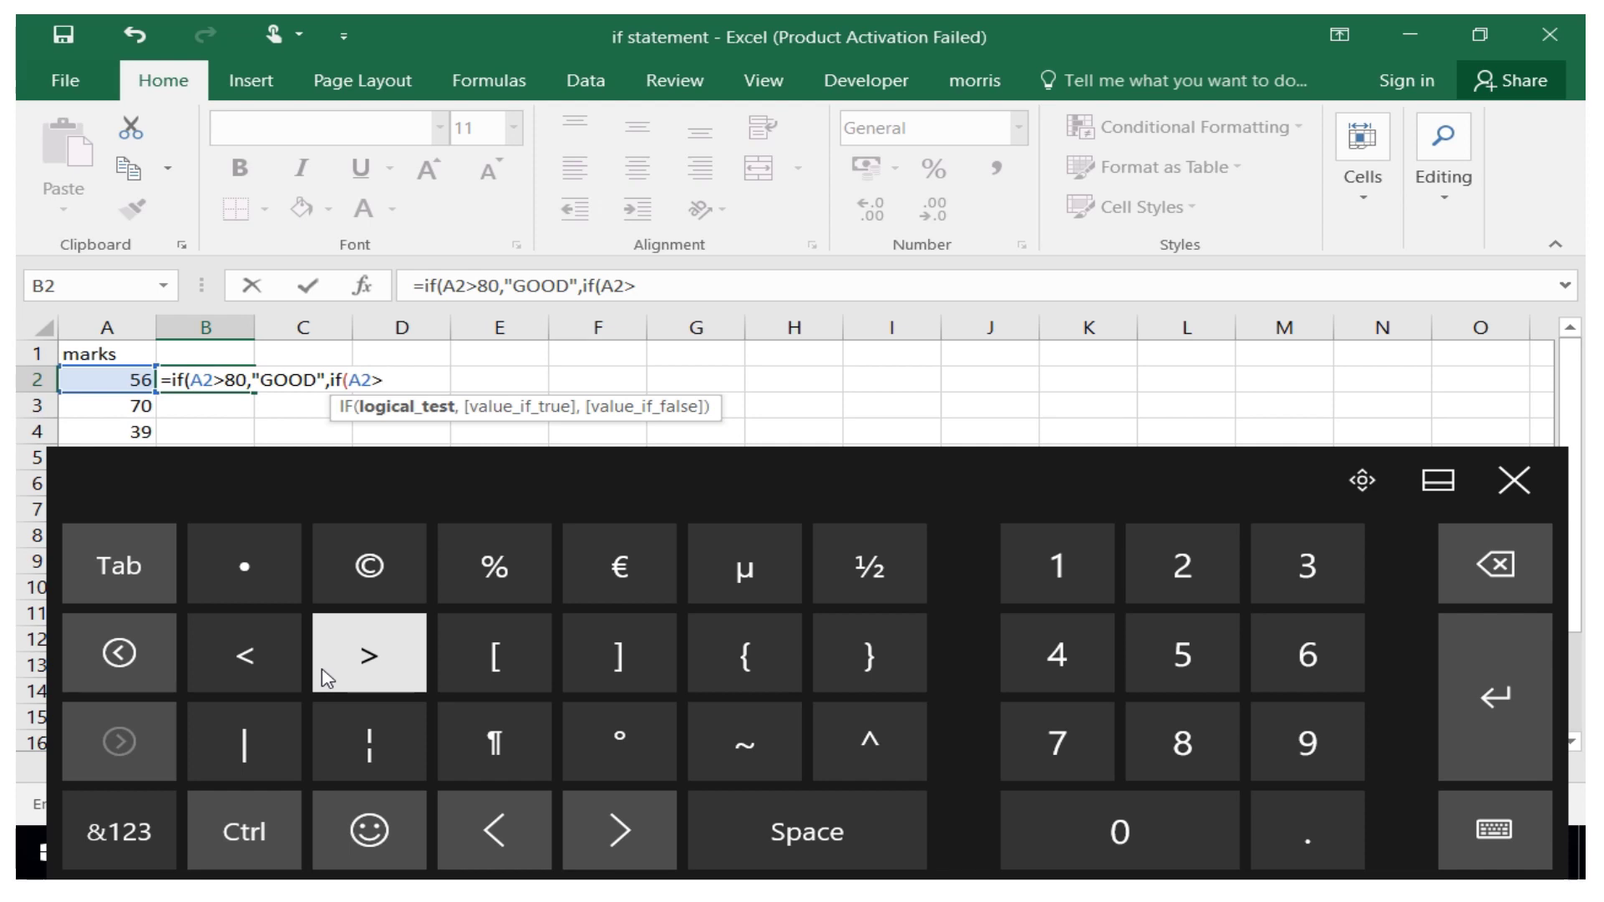
{"action": "left_click", "coordinate": [163, 838]}
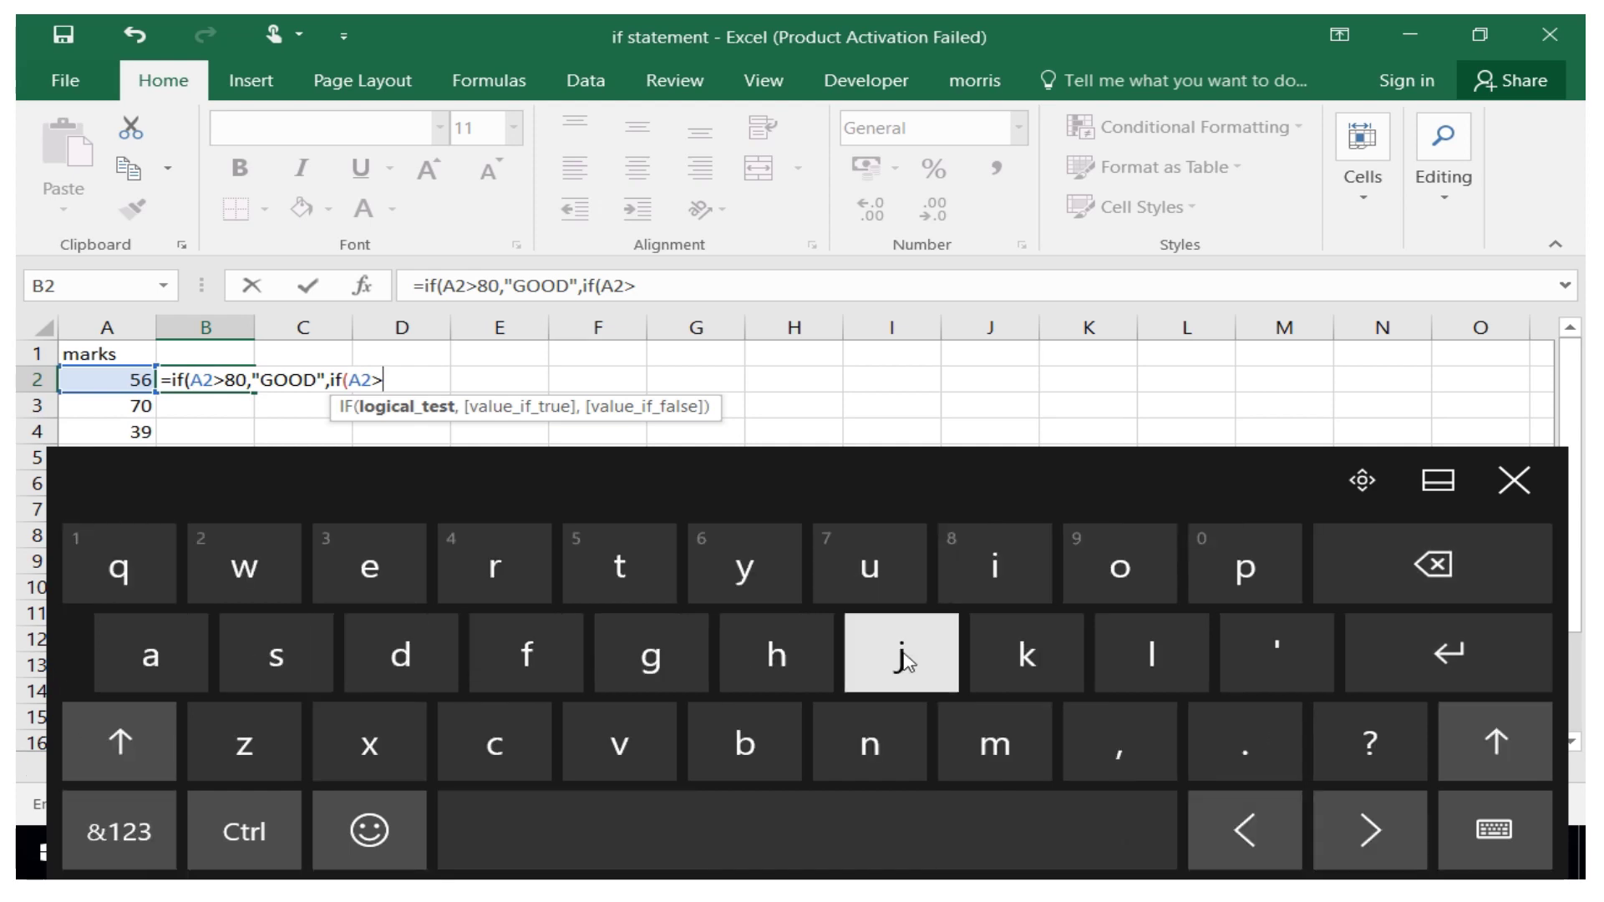
{"action": "left_click", "coordinate": [92, 834]}
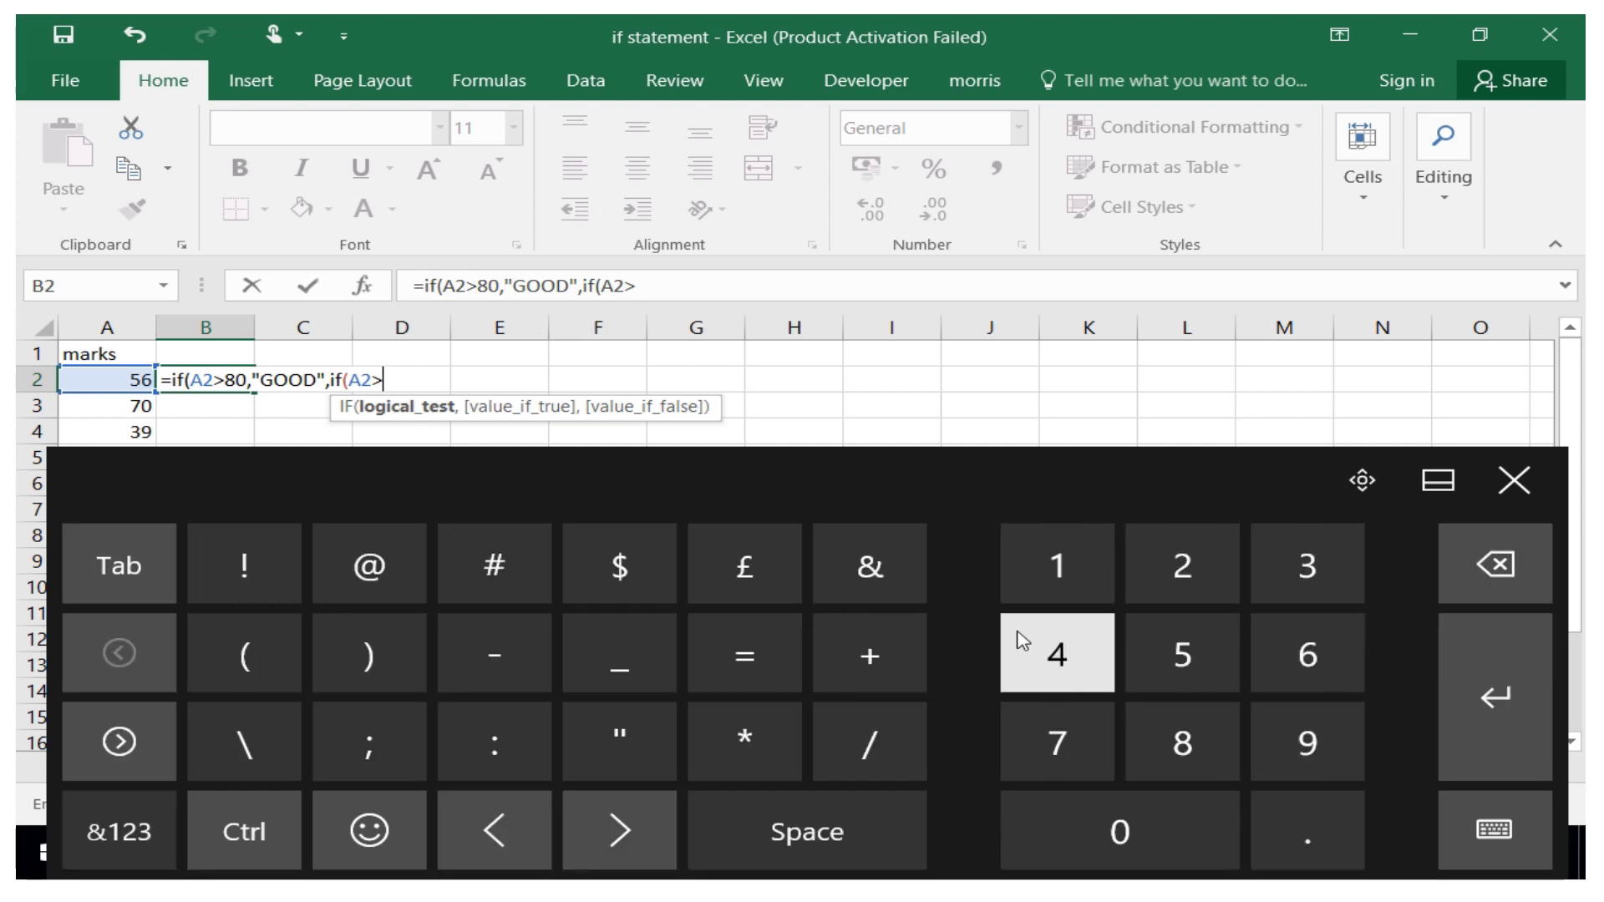
{"action": "left_click", "coordinate": [1305, 656]}
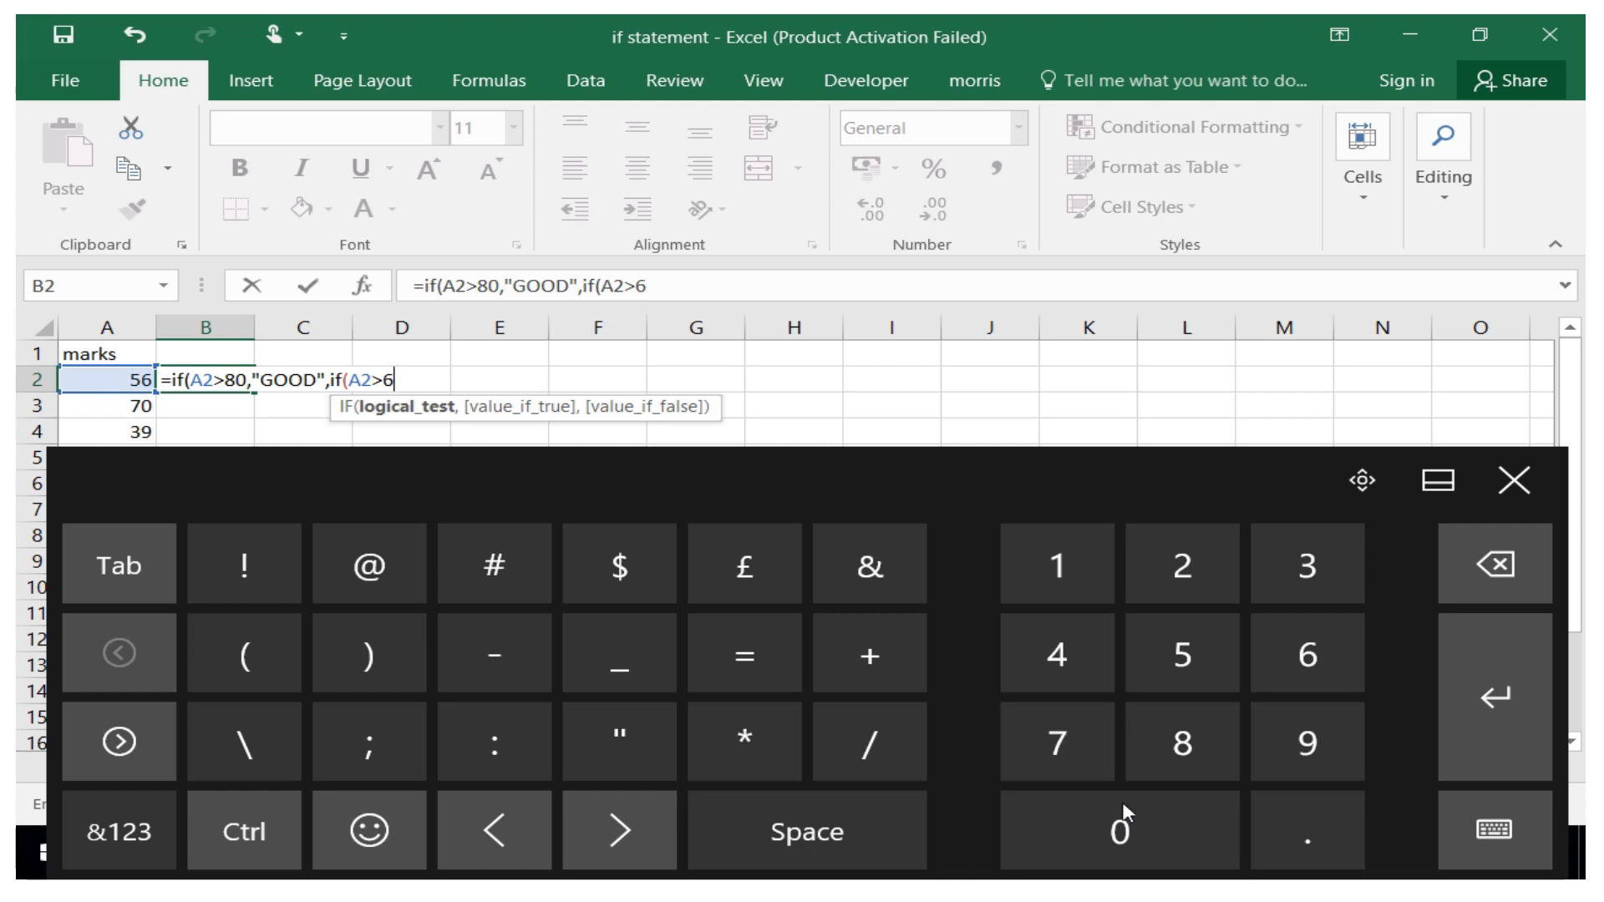
{"action": "left_click", "coordinate": [1126, 823]}
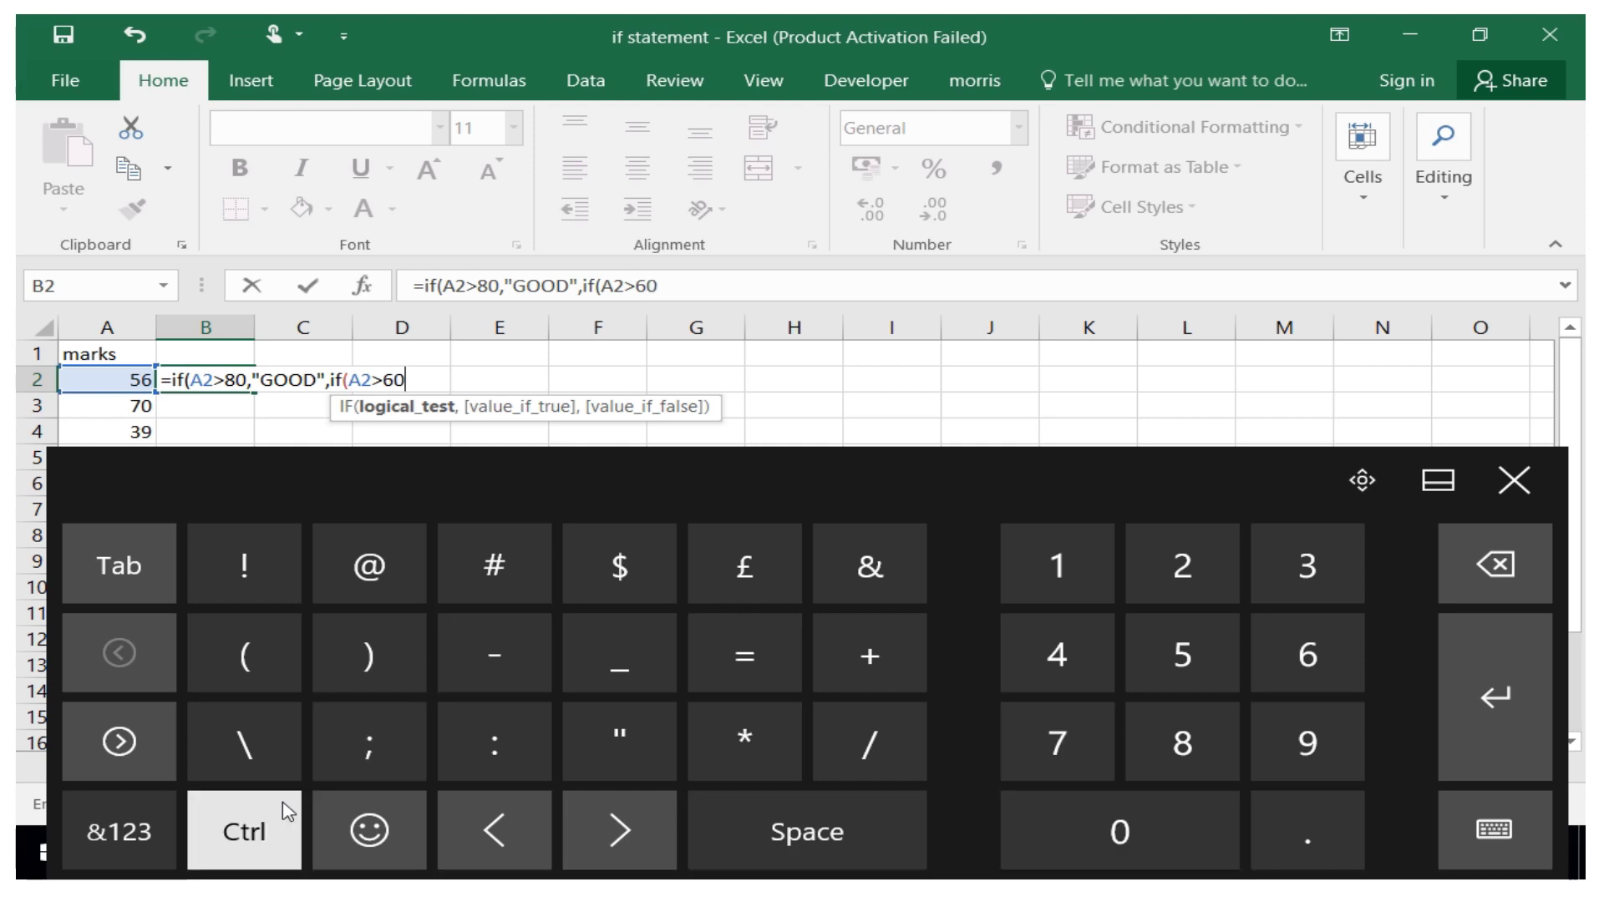
{"action": "left_click", "coordinate": [99, 840]}
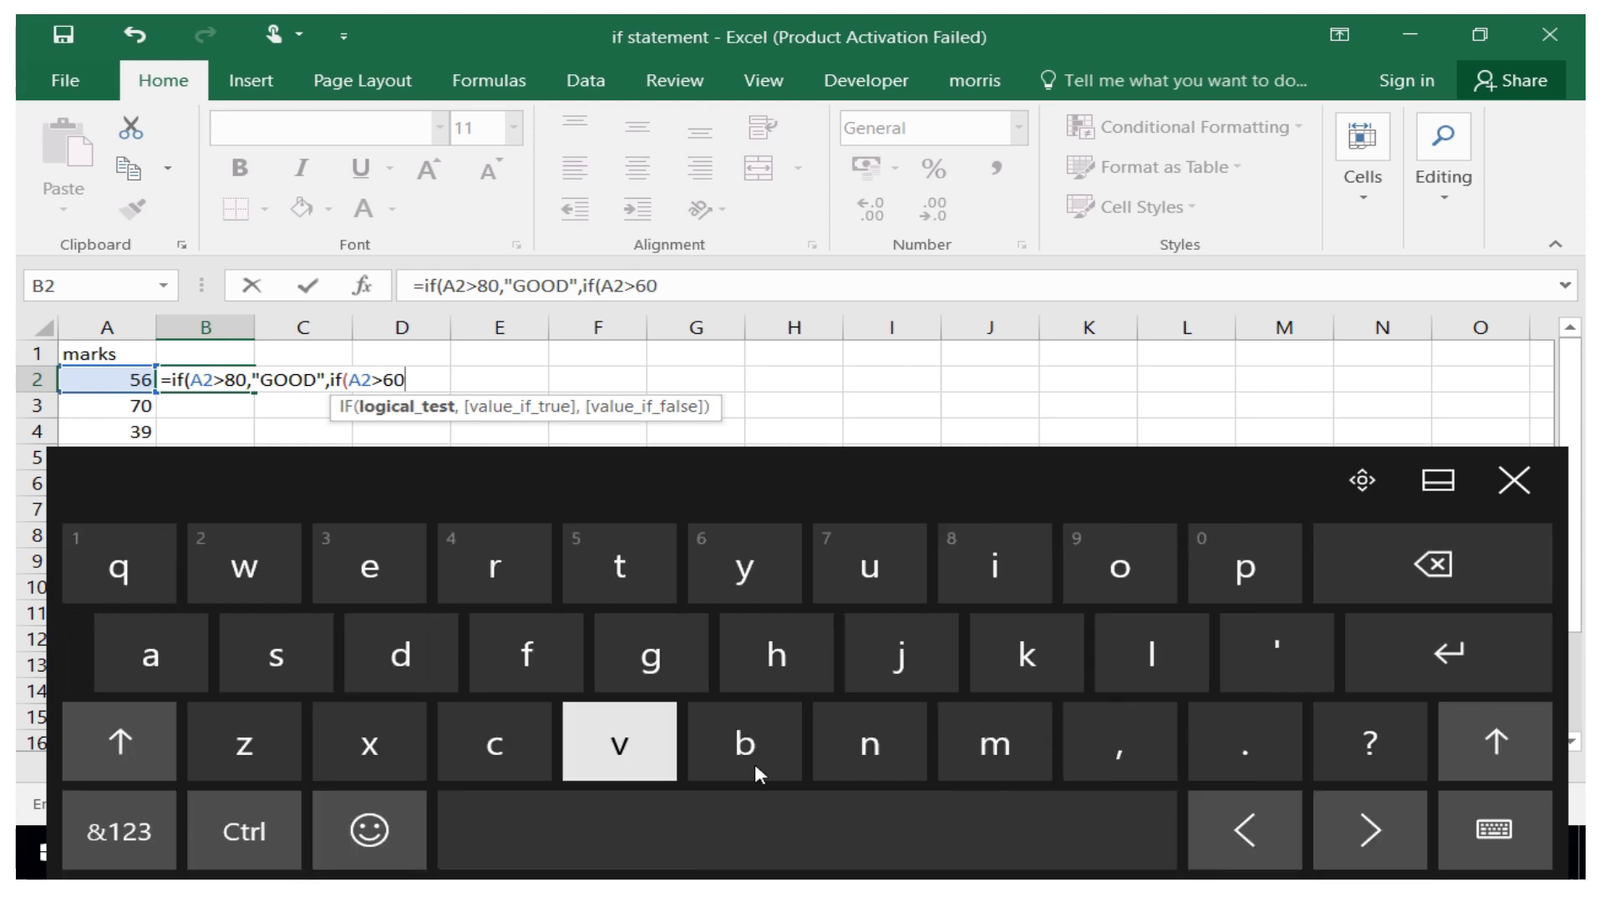
{"action": "left_click", "coordinate": [1107, 769]}
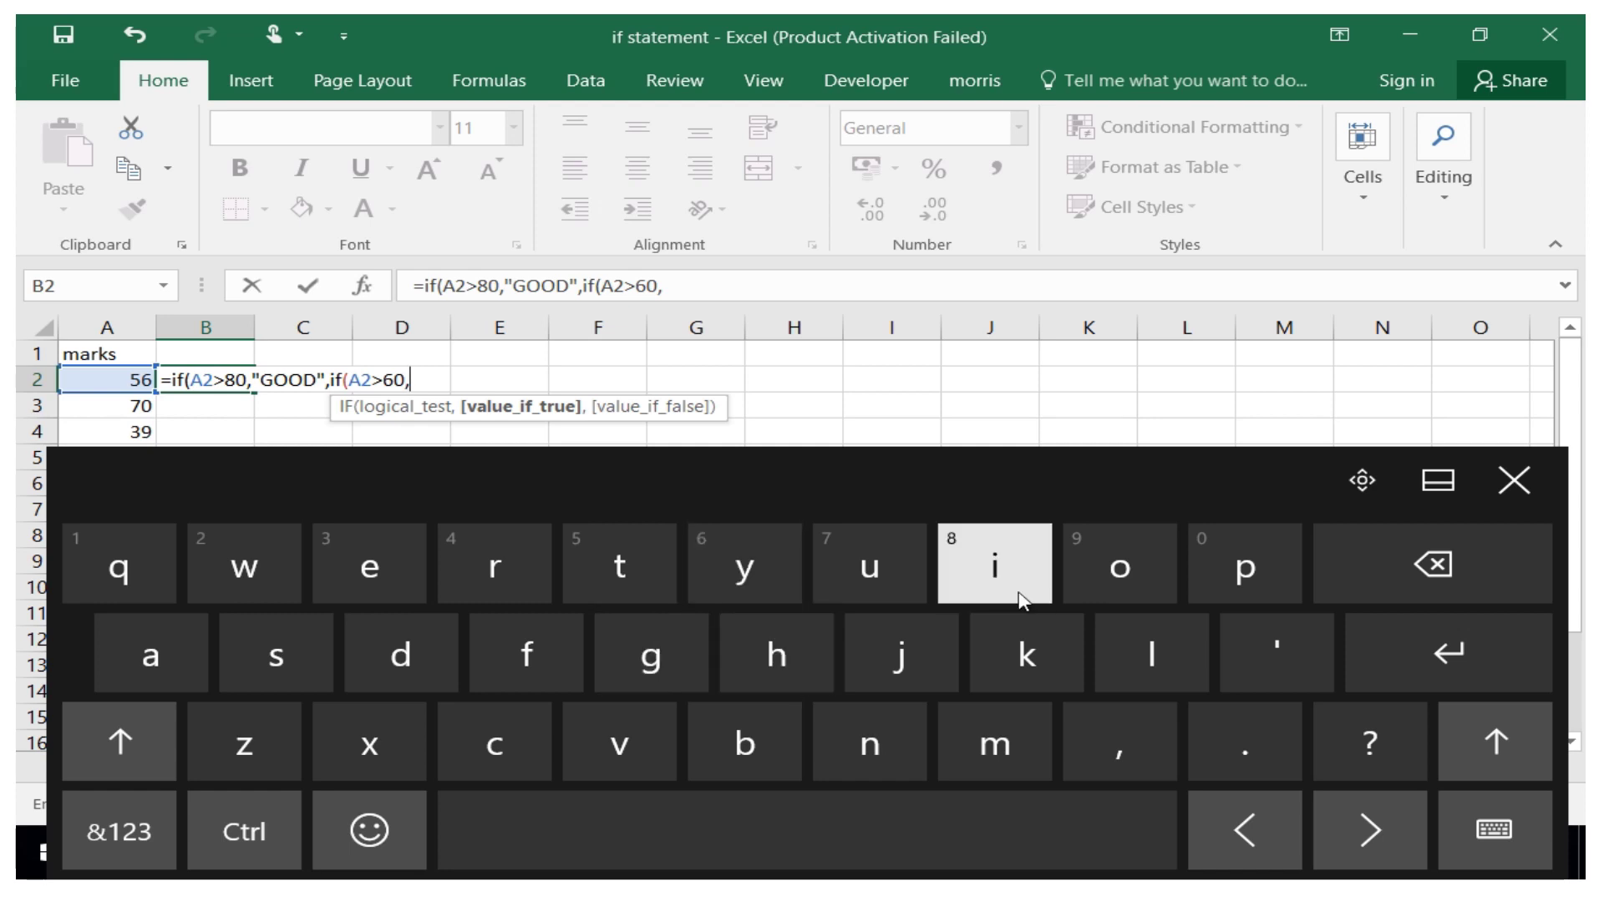
Enter "pass" in quotation marks as the nested IF's value if true, followed by a comma.
{"action": "left_click", "coordinate": [159, 852]}
{"action": "left_click", "coordinate": [614, 737]}
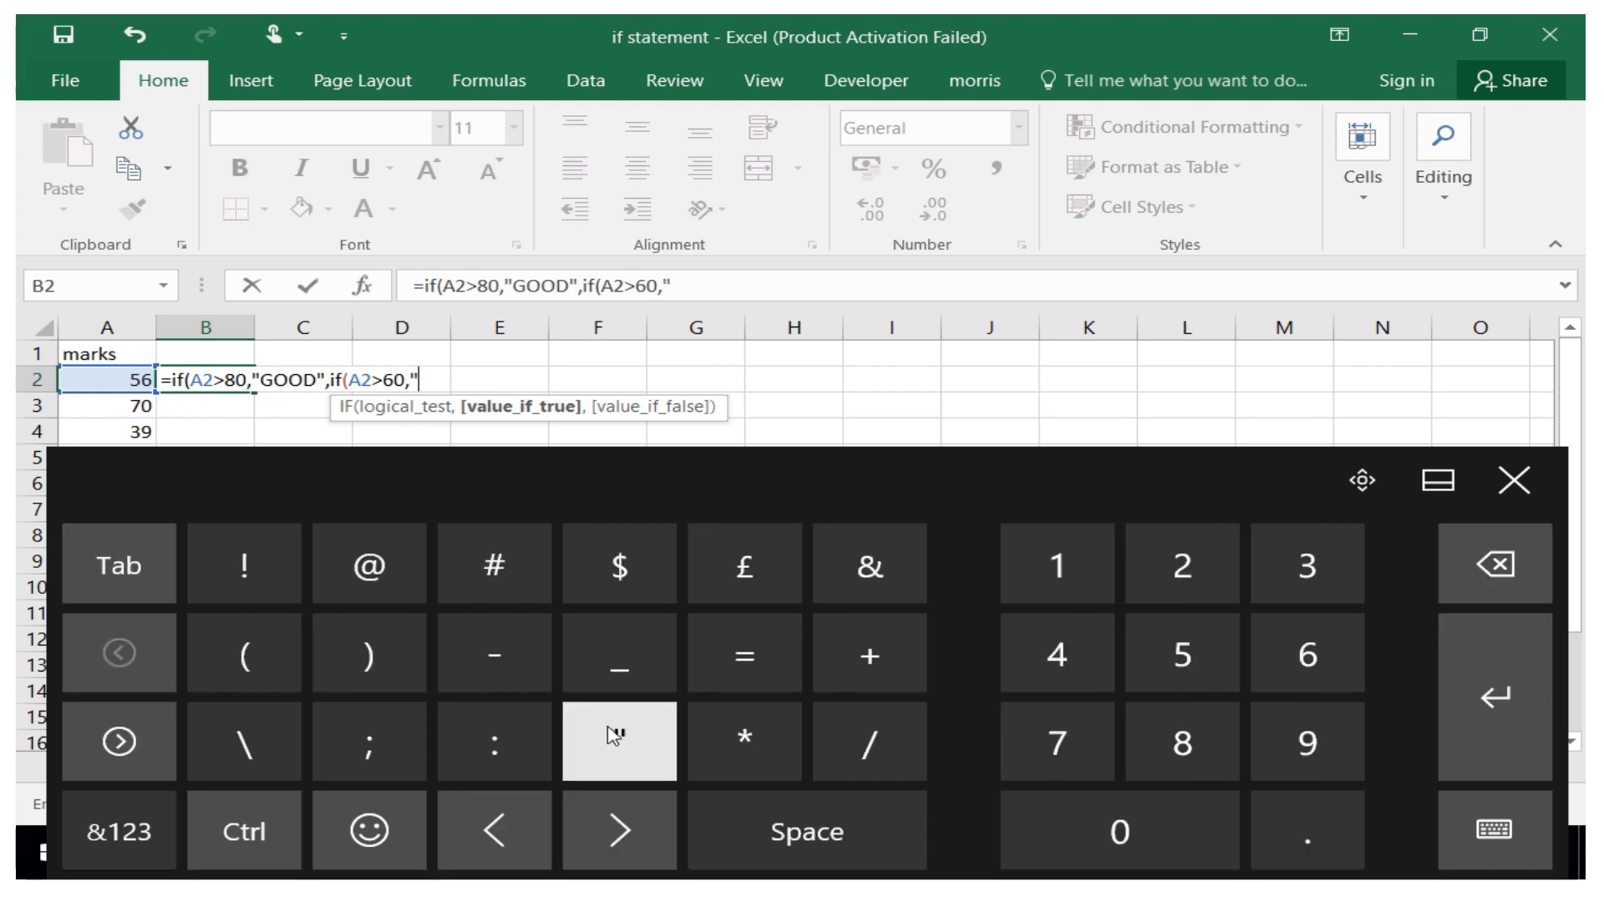
{"action": "left_click", "coordinate": [120, 832]}
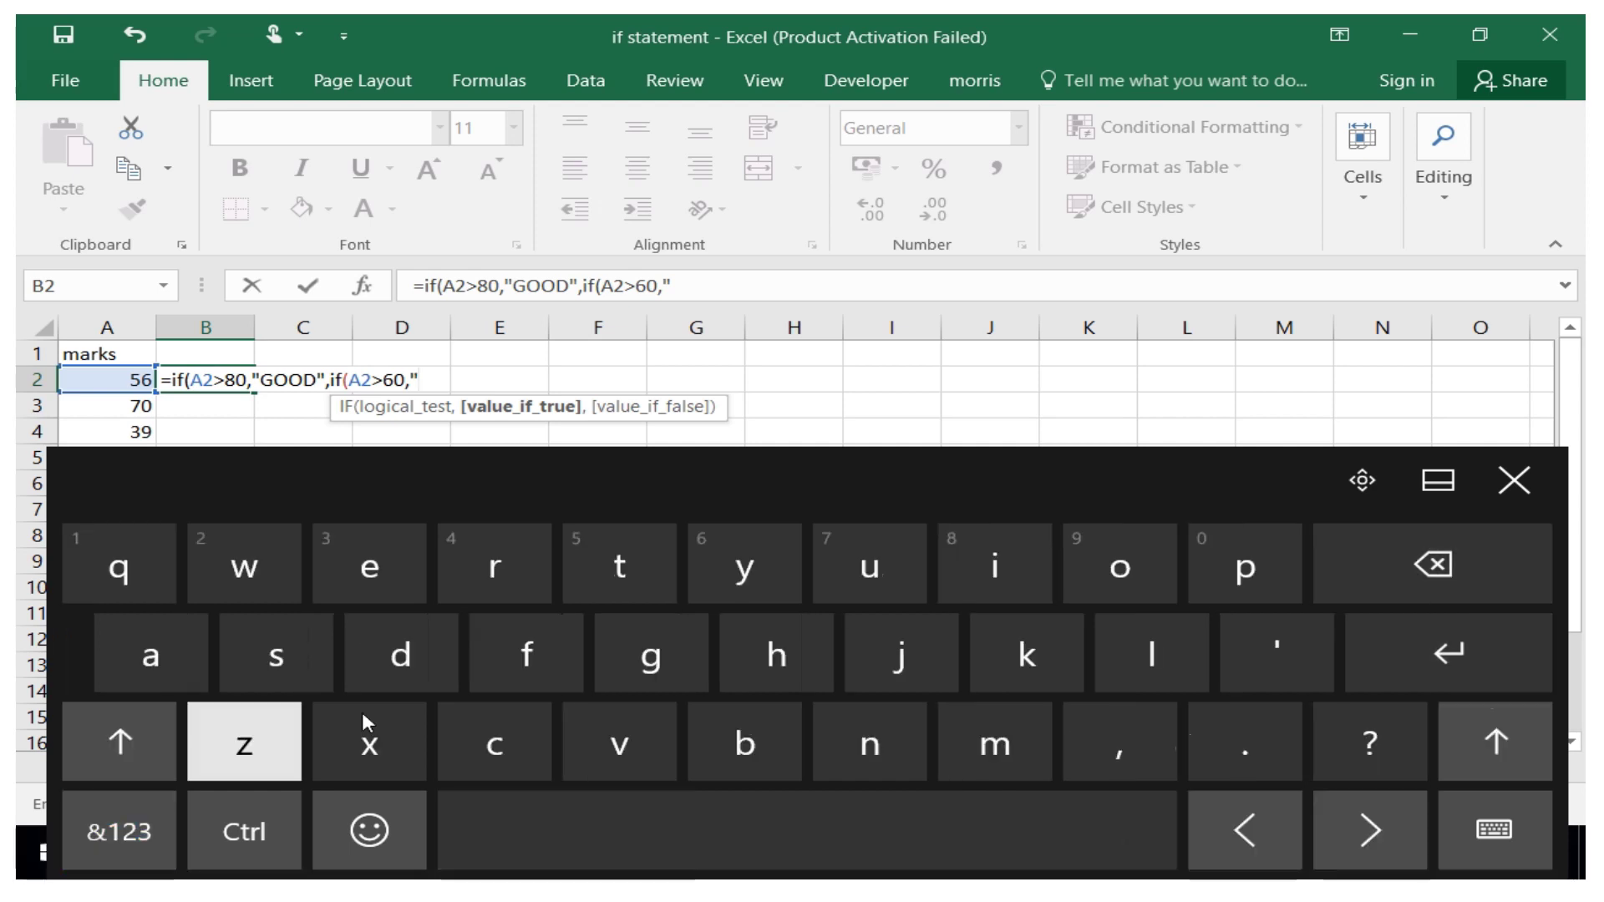
{"action": "left_click", "coordinate": [1245, 564]}
{"action": "left_click", "coordinate": [146, 665]}
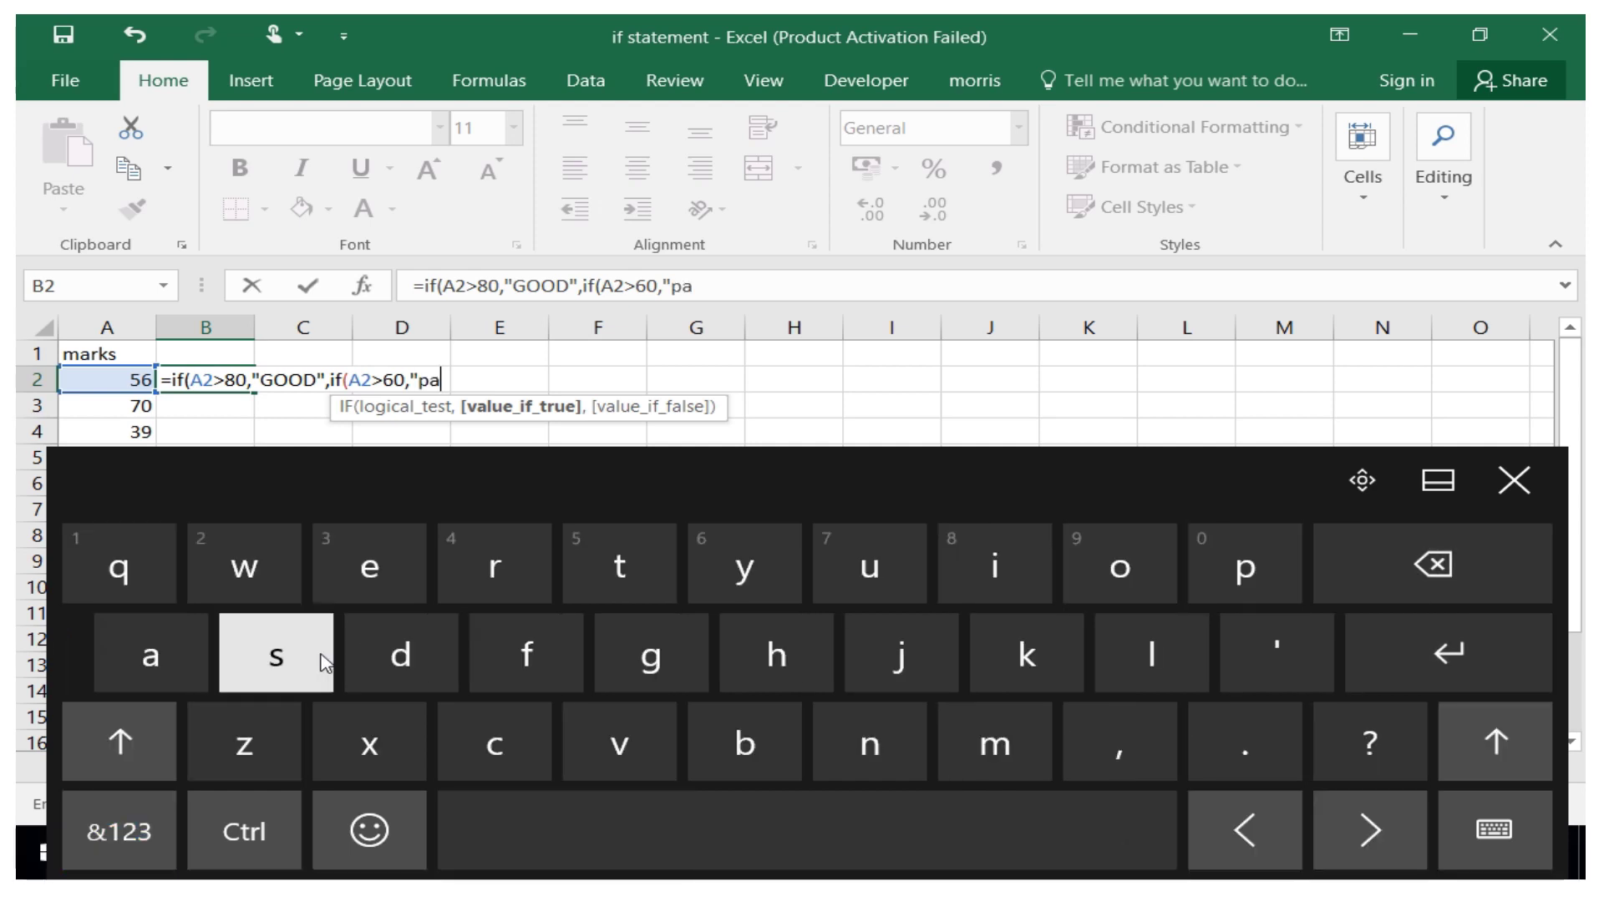
{"action": "left_click", "coordinate": [294, 667]}
{"action": "left_click", "coordinate": [298, 672]}
{"action": "left_click", "coordinate": [120, 831]}
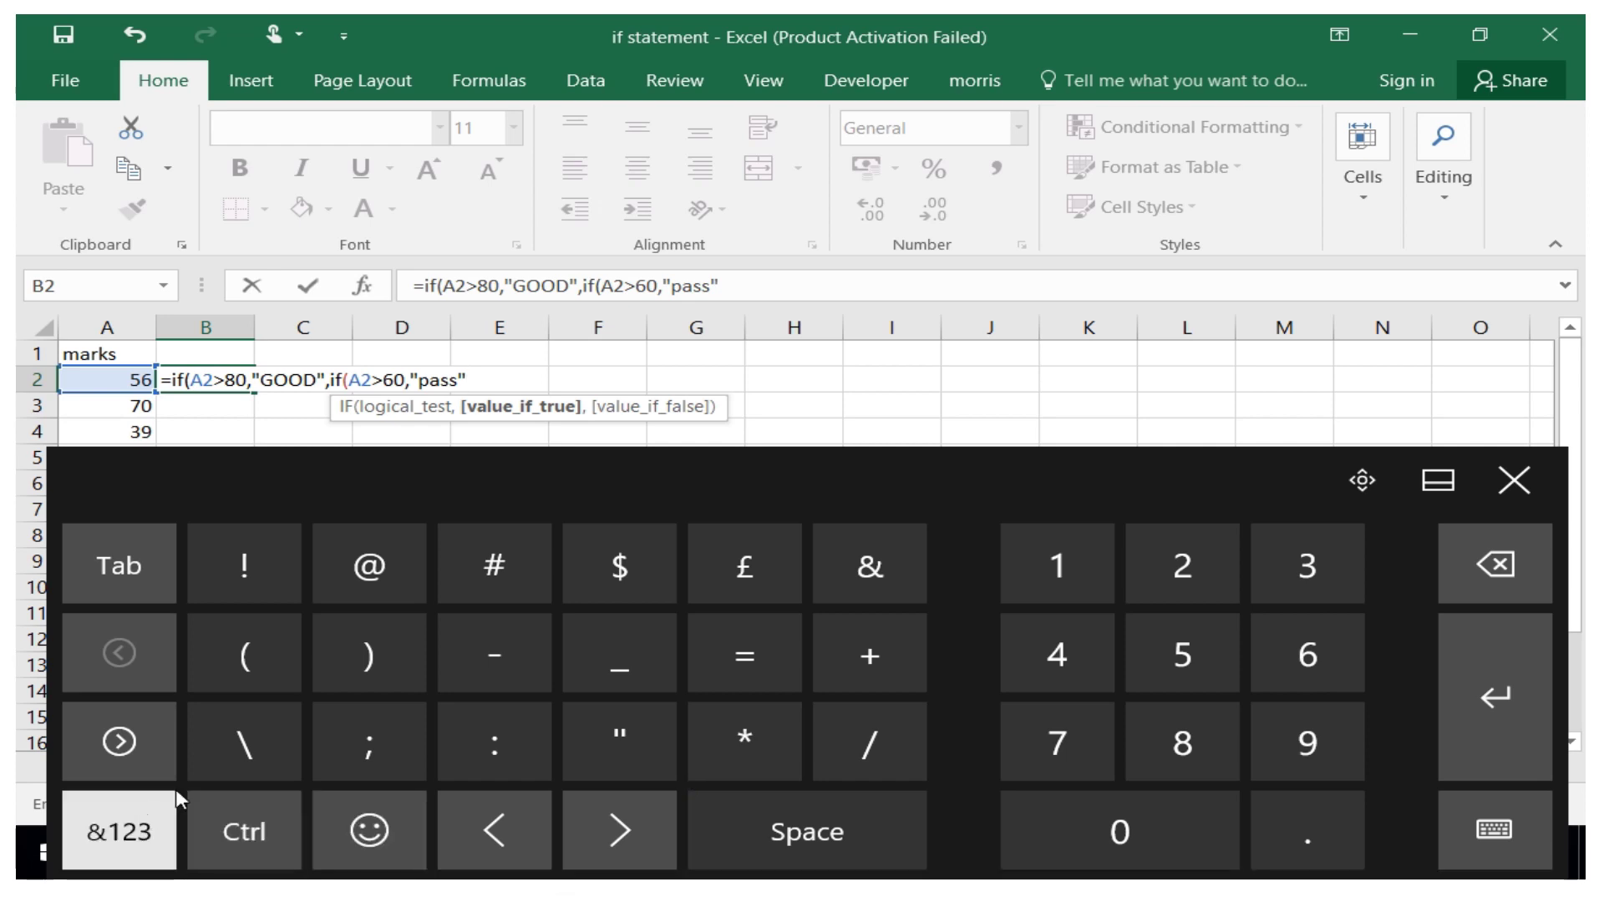
{"action": "left_click", "coordinate": [119, 831]}
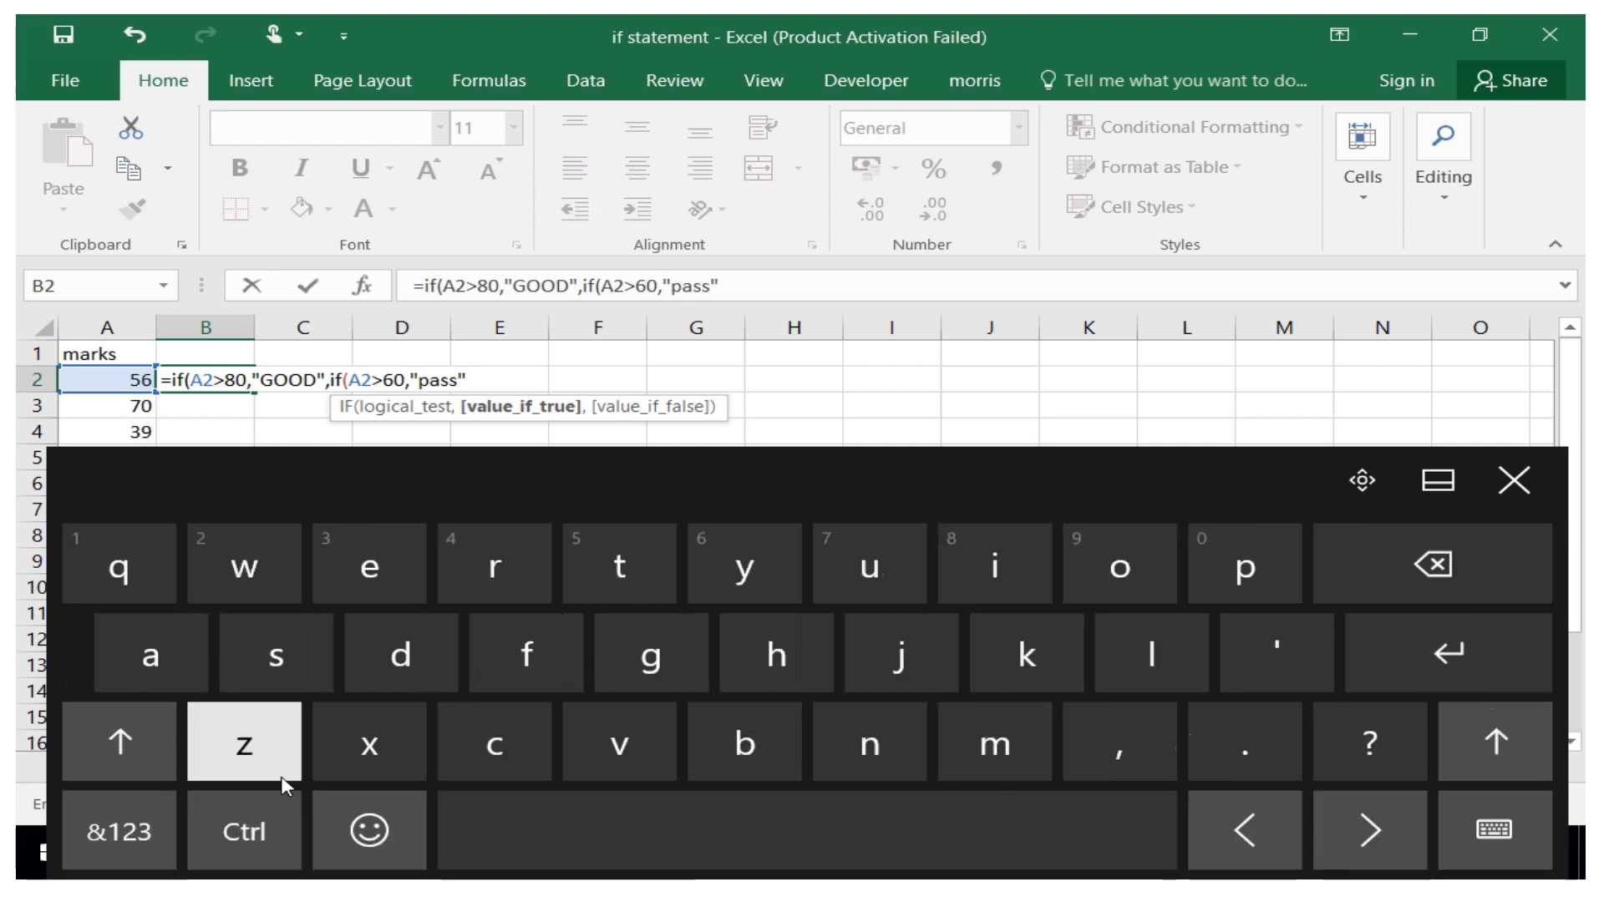
{"action": "left_click", "coordinate": [1113, 774]}
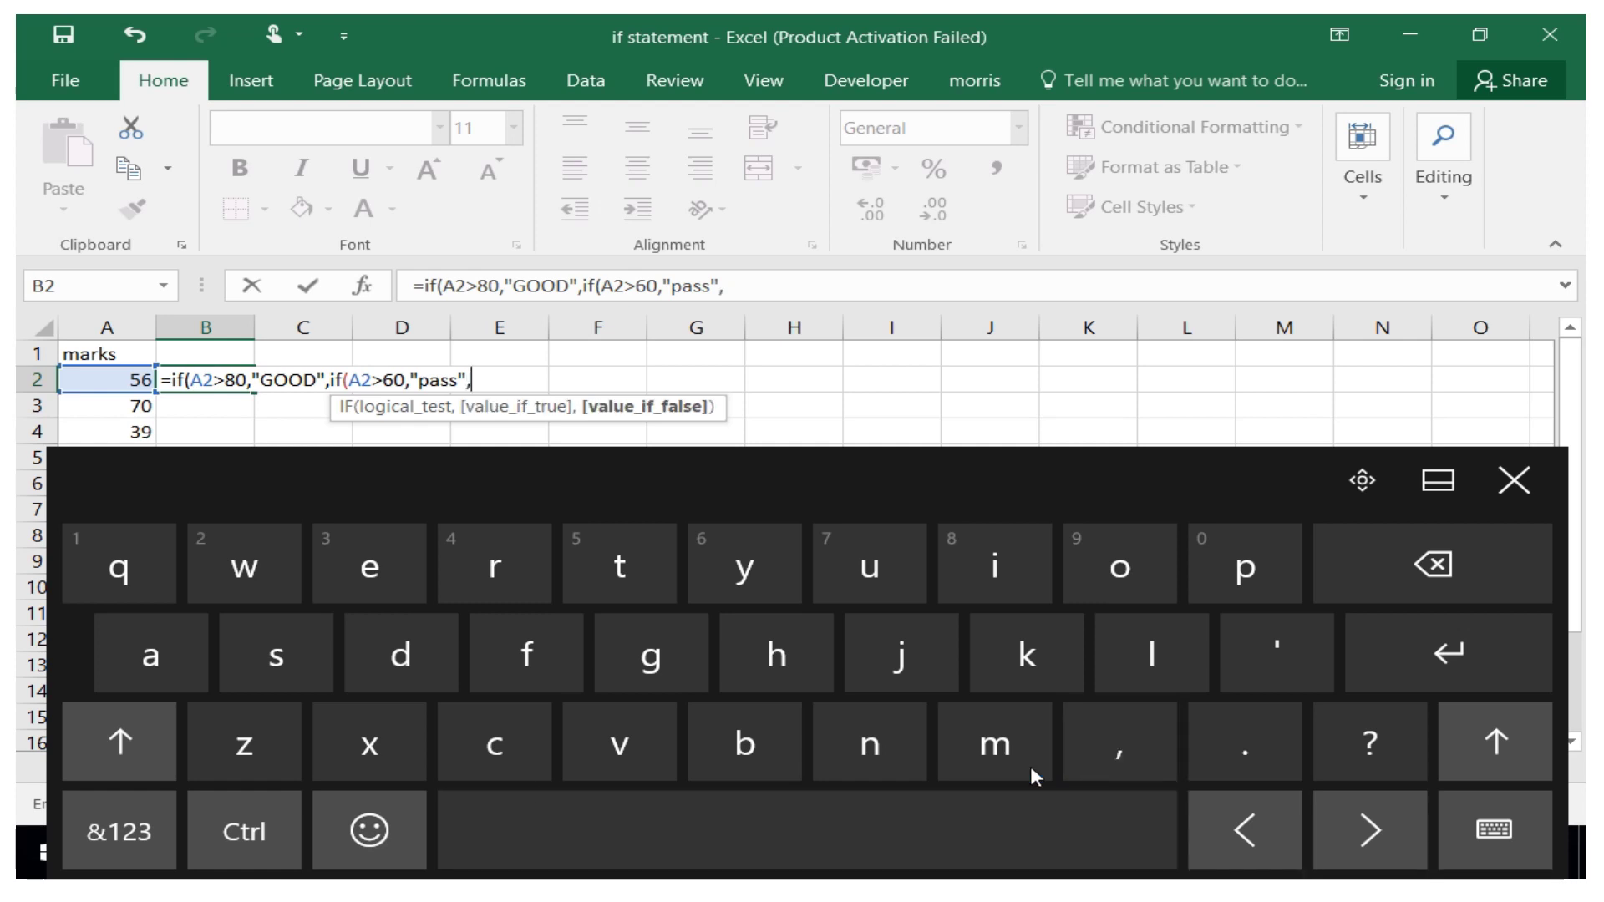
Enter "fail" in quotation marks as the nested IF's value if false, close both brackets and commit the formula in B2.
{"action": "left_click", "coordinate": [115, 845]}
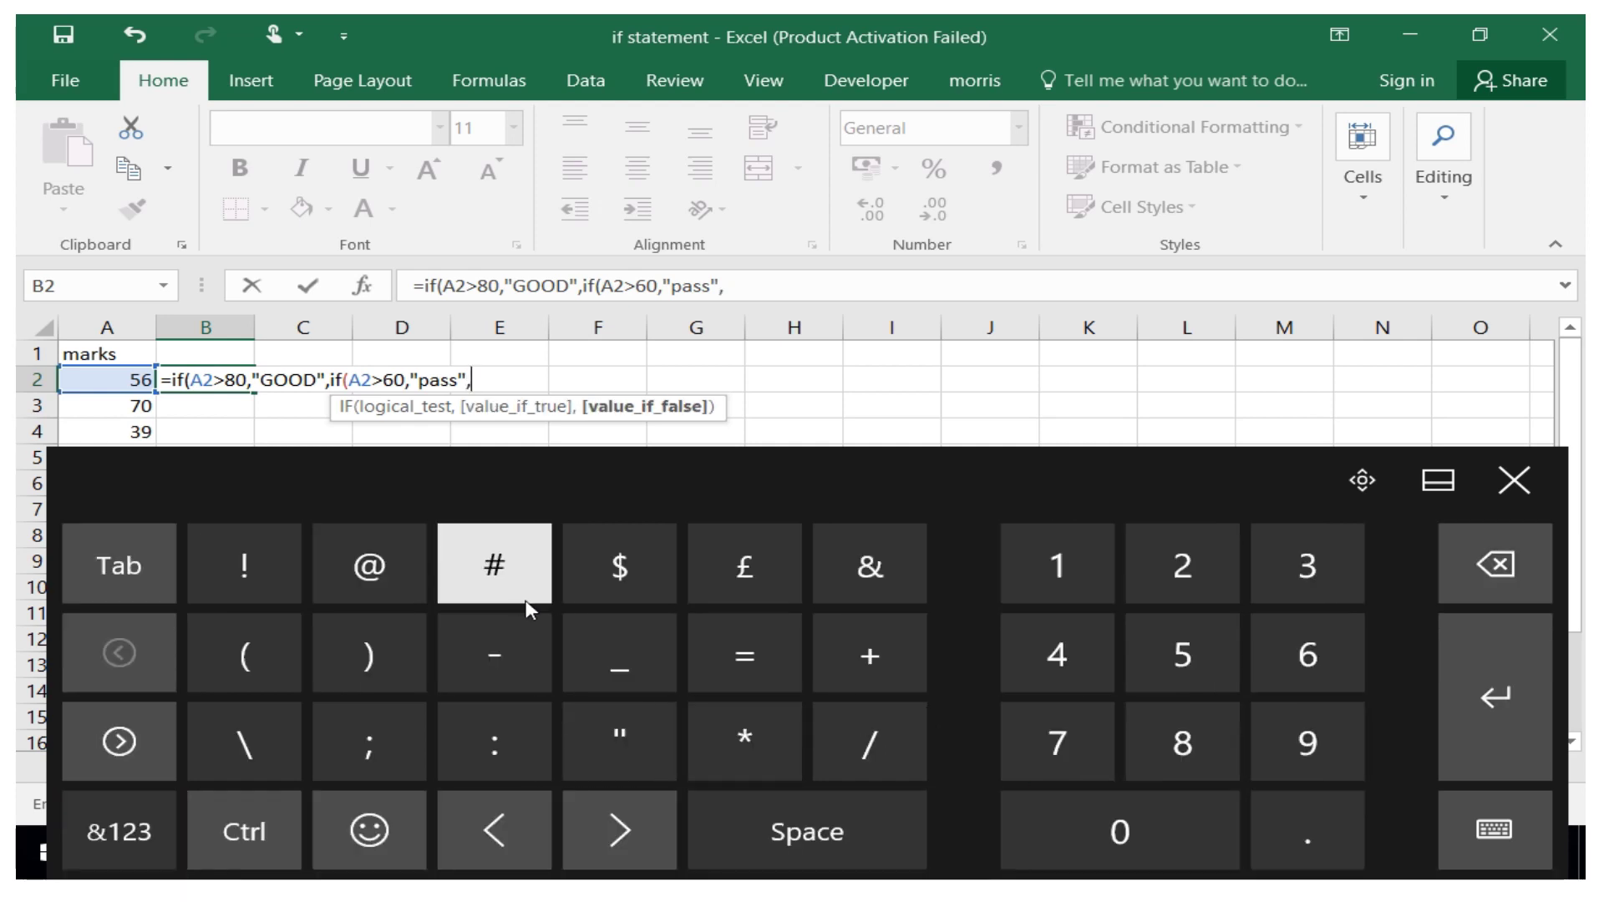
{"action": "left_click", "coordinate": [598, 777]}
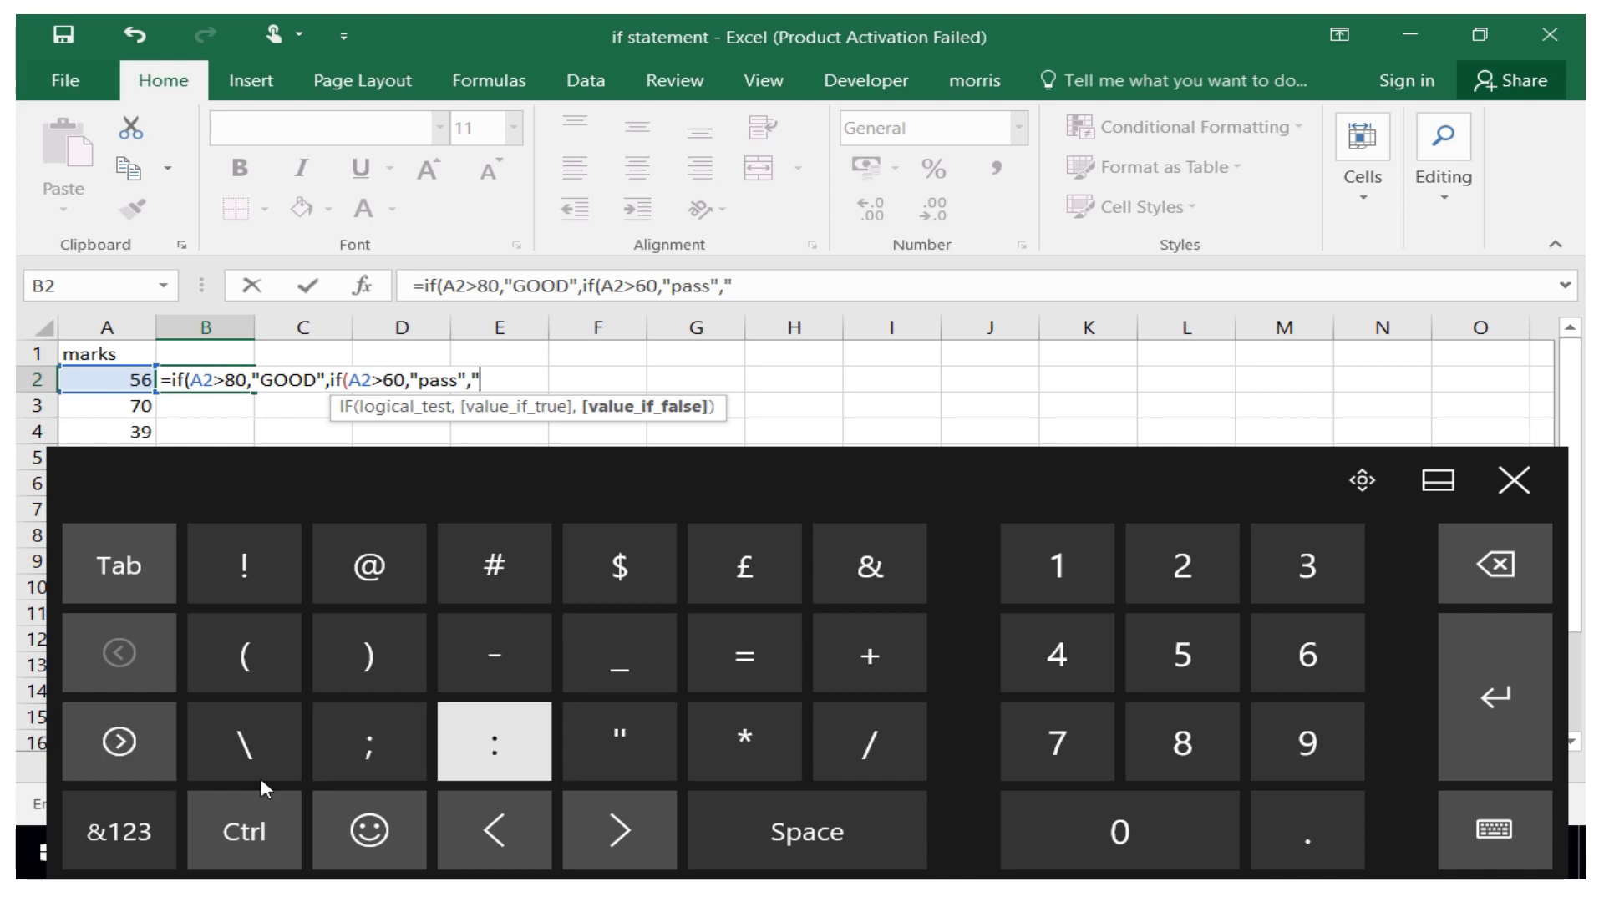
{"action": "left_click", "coordinate": [117, 832]}
{"action": "left_click", "coordinate": [523, 677]}
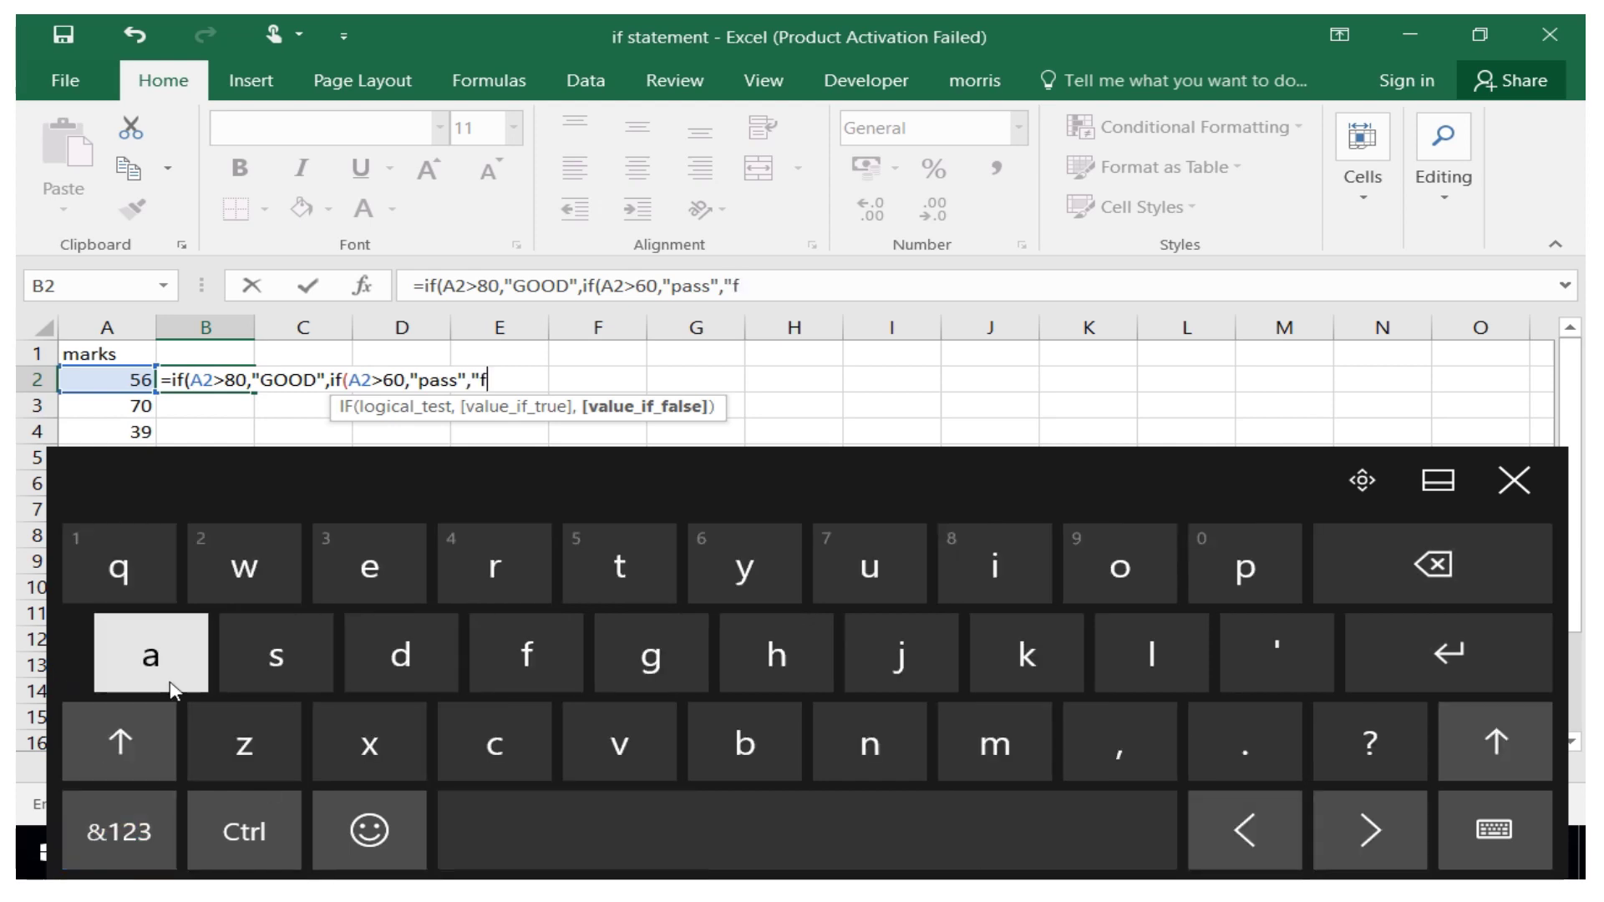
{"action": "left_click", "coordinate": [135, 682]}
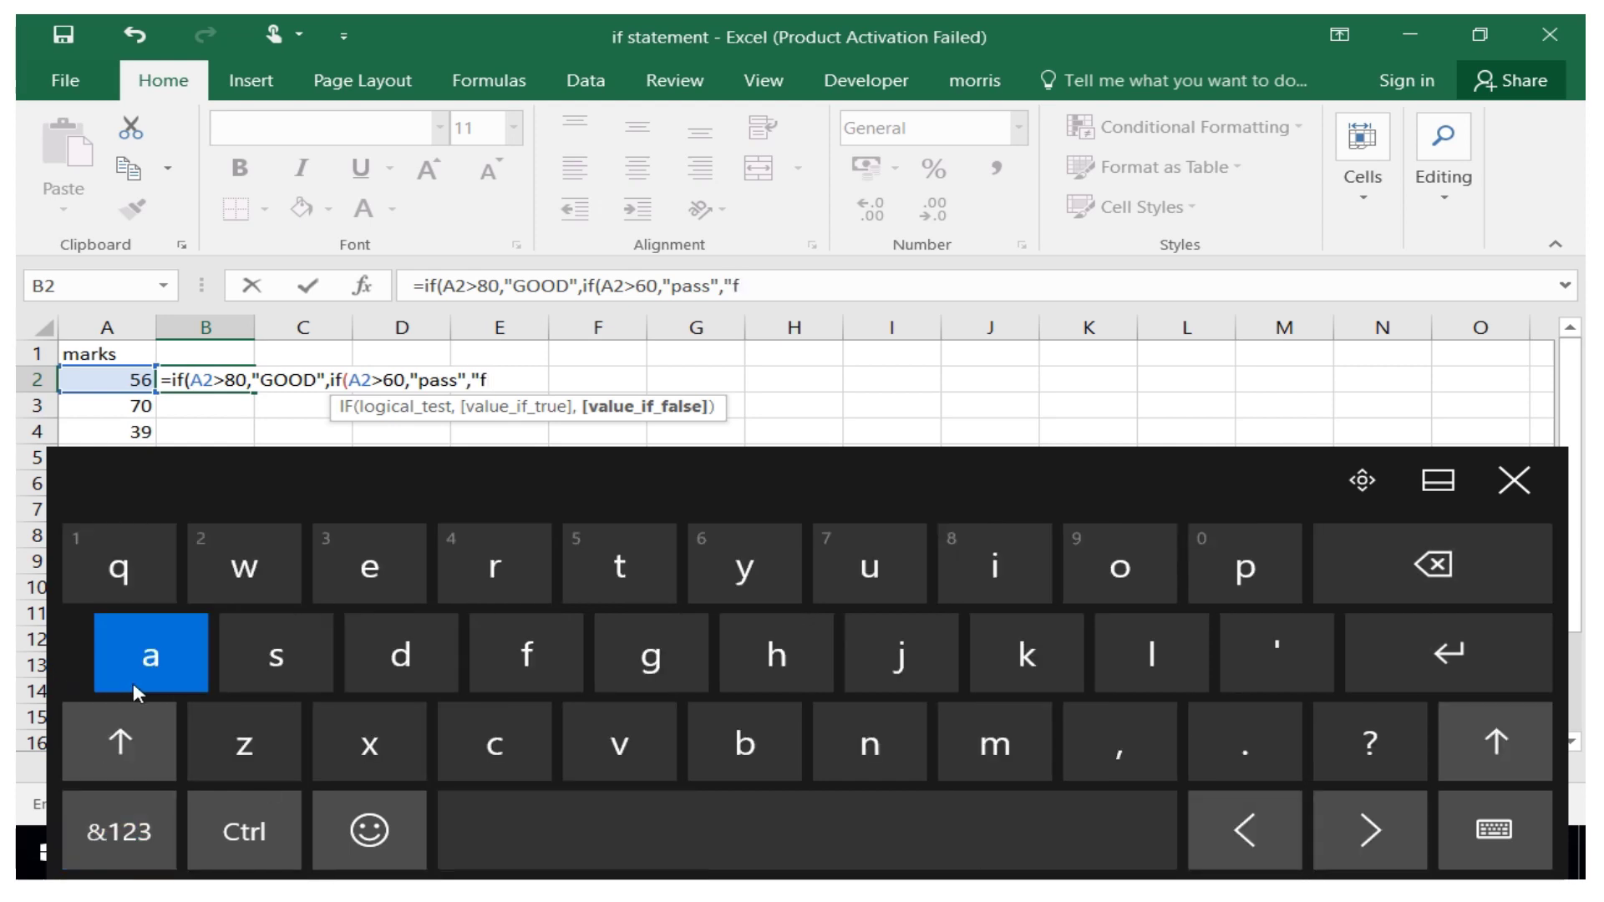
{"action": "left_click", "coordinate": [1006, 585]}
{"action": "left_click", "coordinate": [1152, 656]}
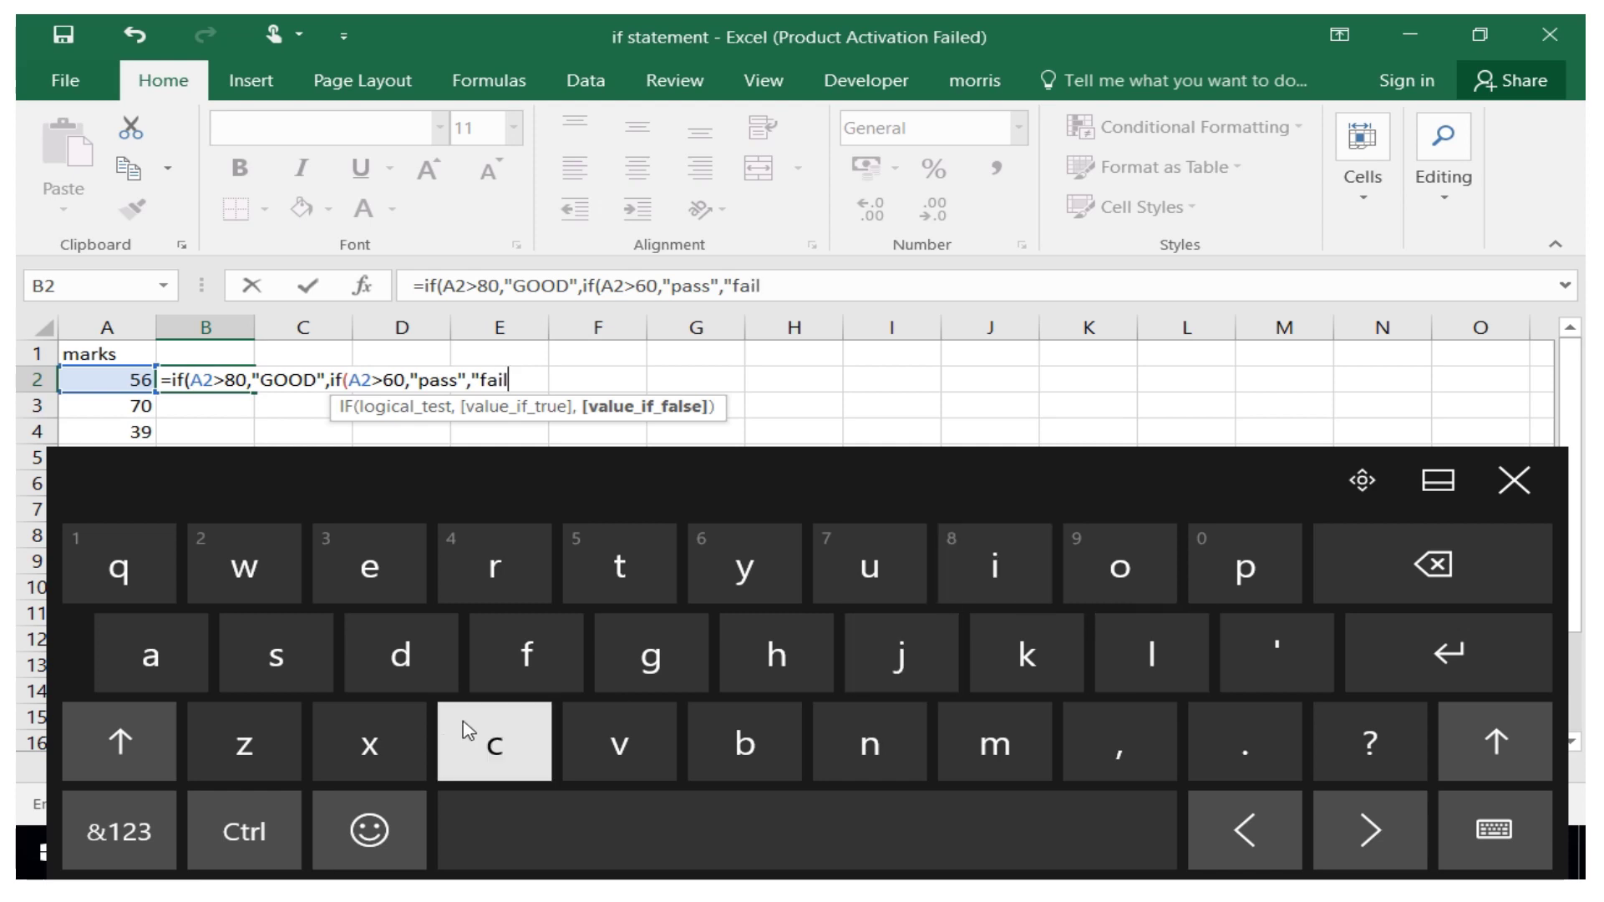
{"action": "left_click", "coordinate": [120, 831]}
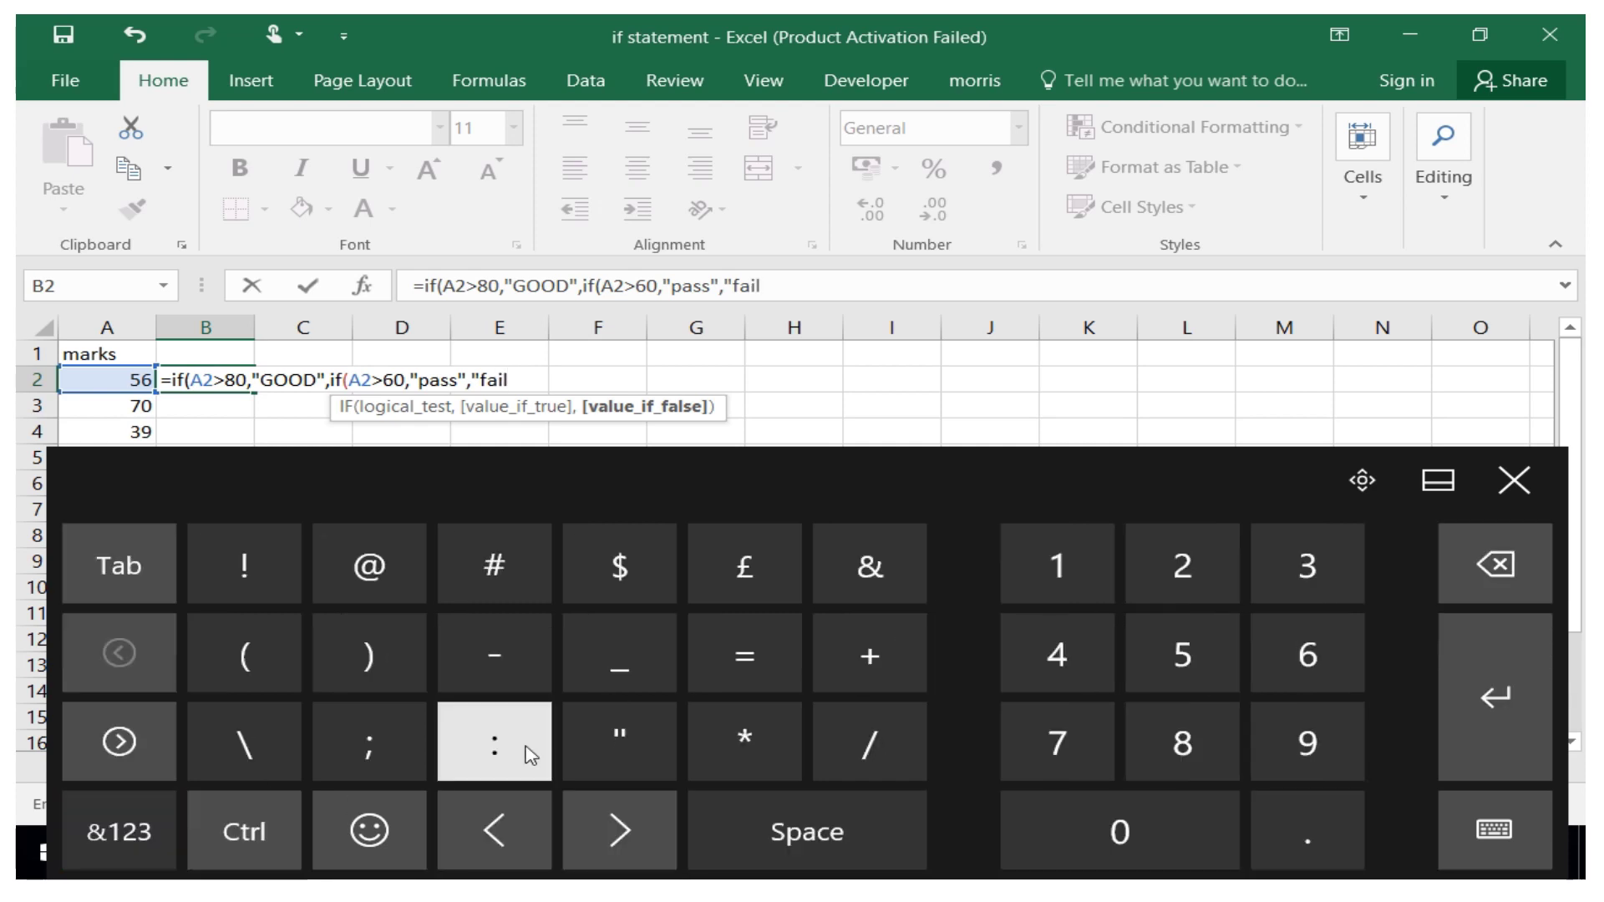
{"action": "left_click", "coordinate": [602, 744]}
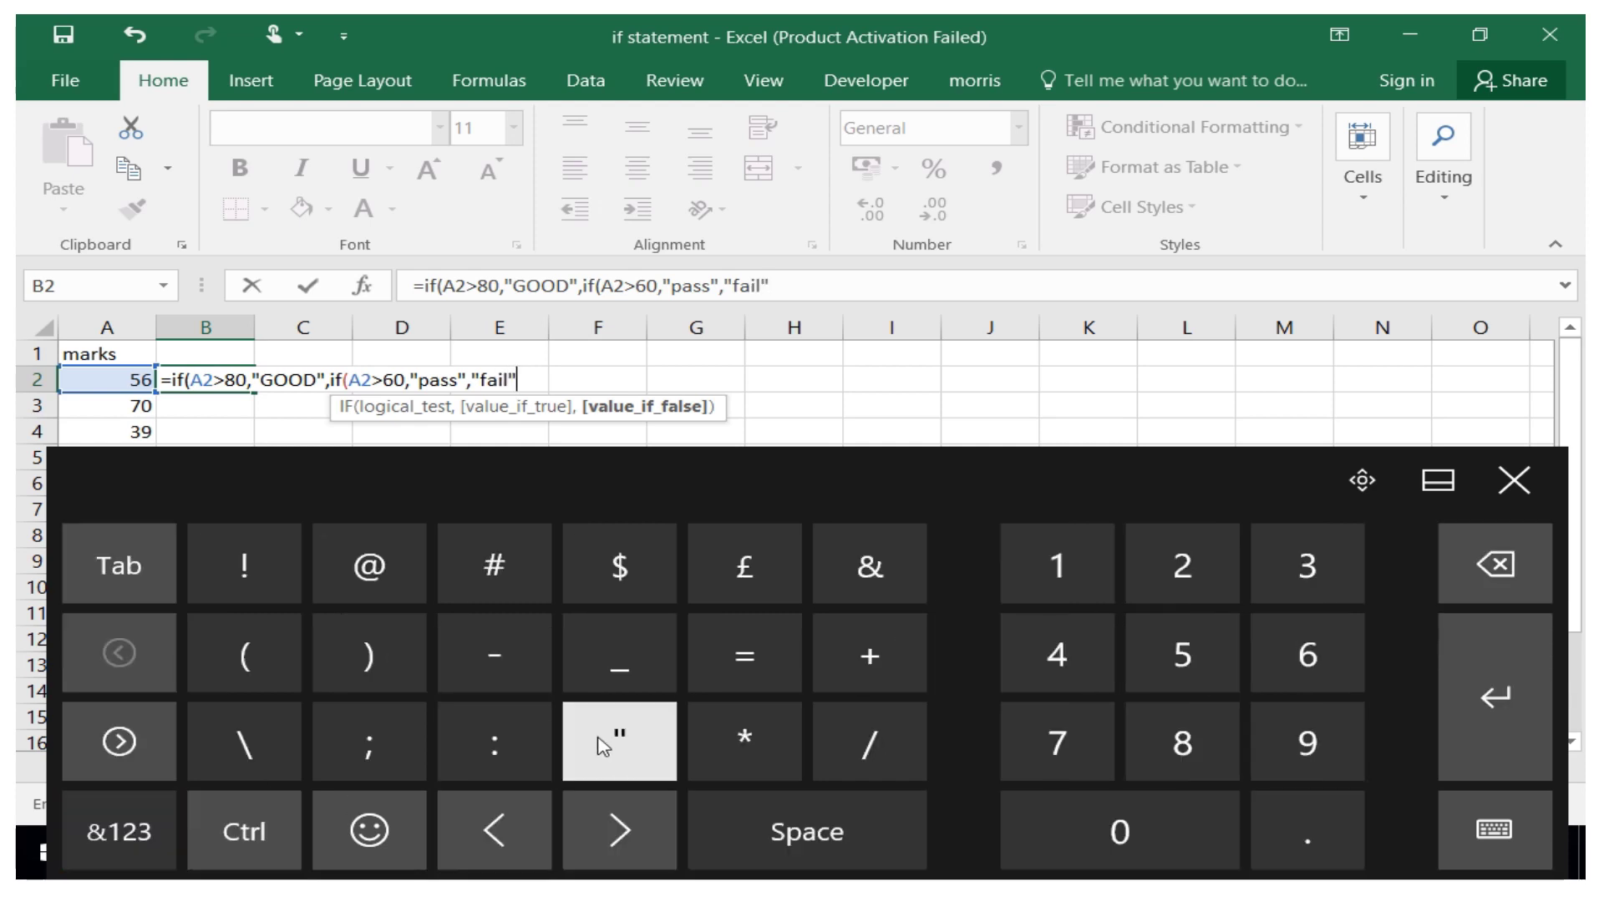
{"action": "left_click", "coordinate": [383, 678]}
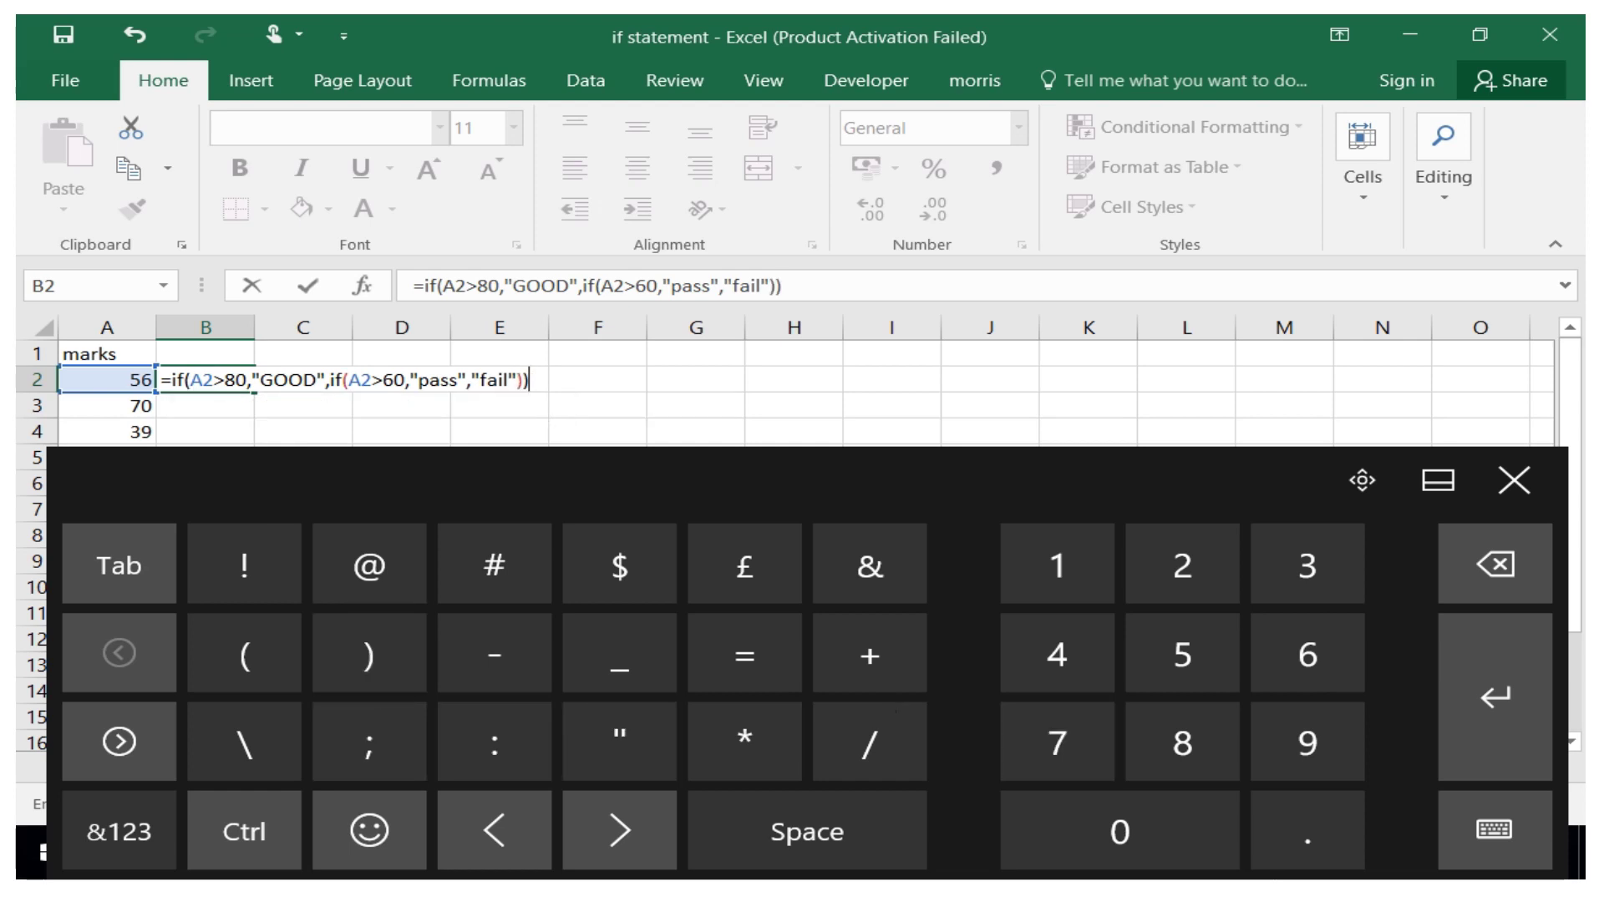
{"action": "left_click", "coordinate": [1495, 698]}
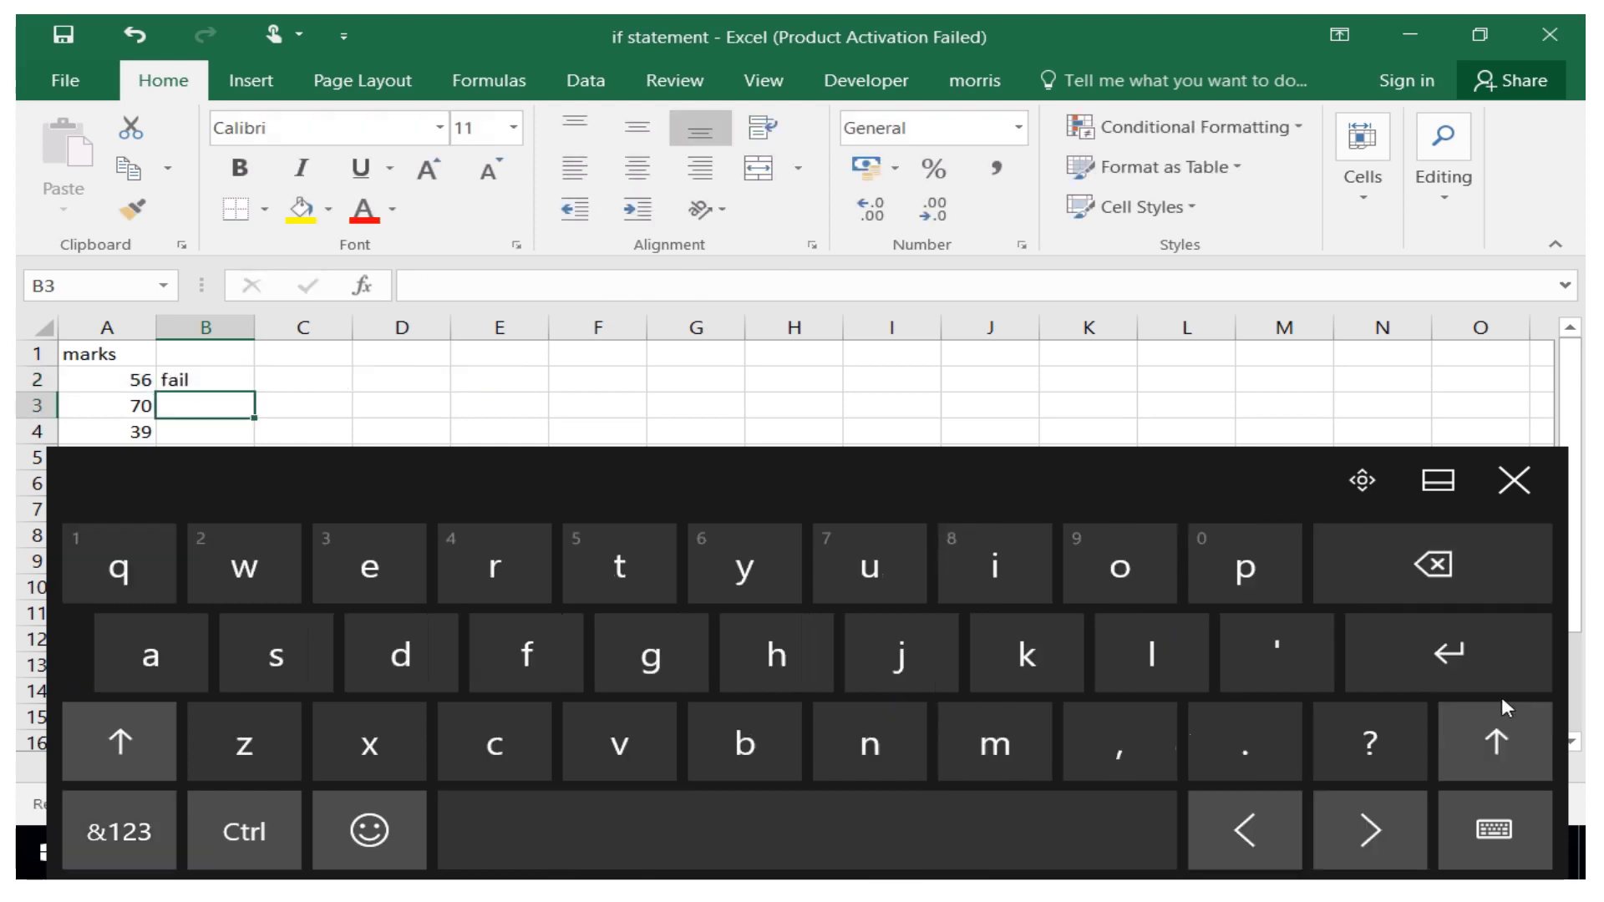
Fill the nested IF formula from B2 down to B11.
{"action": "left_click", "coordinate": [184, 383]}
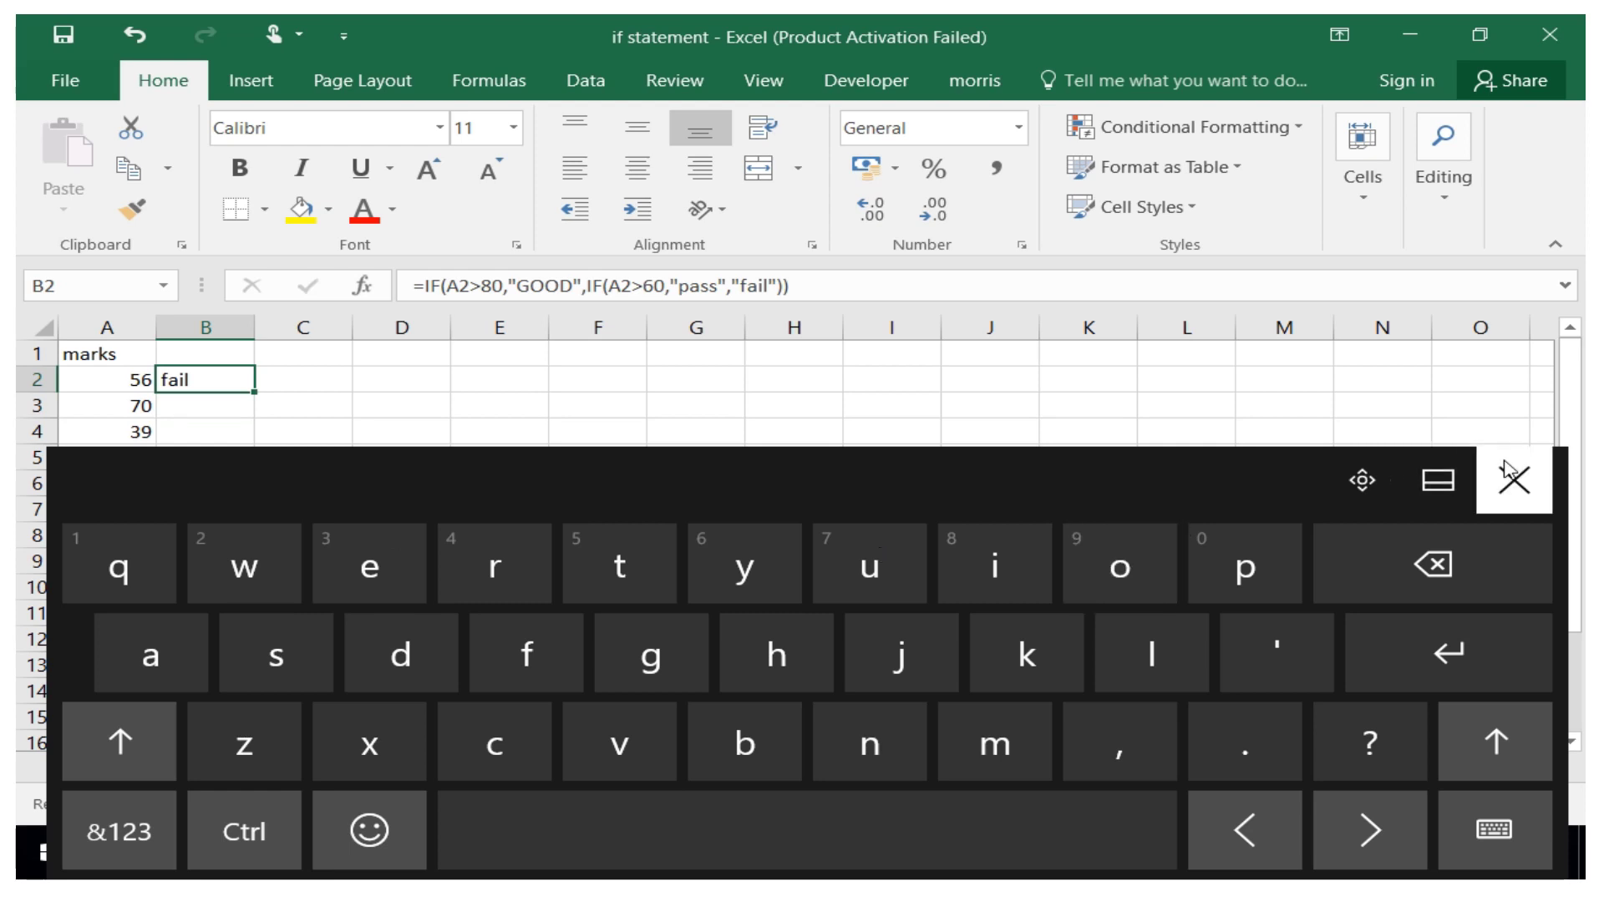
{"action": "left_click", "coordinate": [1509, 472]}
{"action": "left_click_drag", "start_coordinate": [255, 391], "coordinate": [244, 620]}
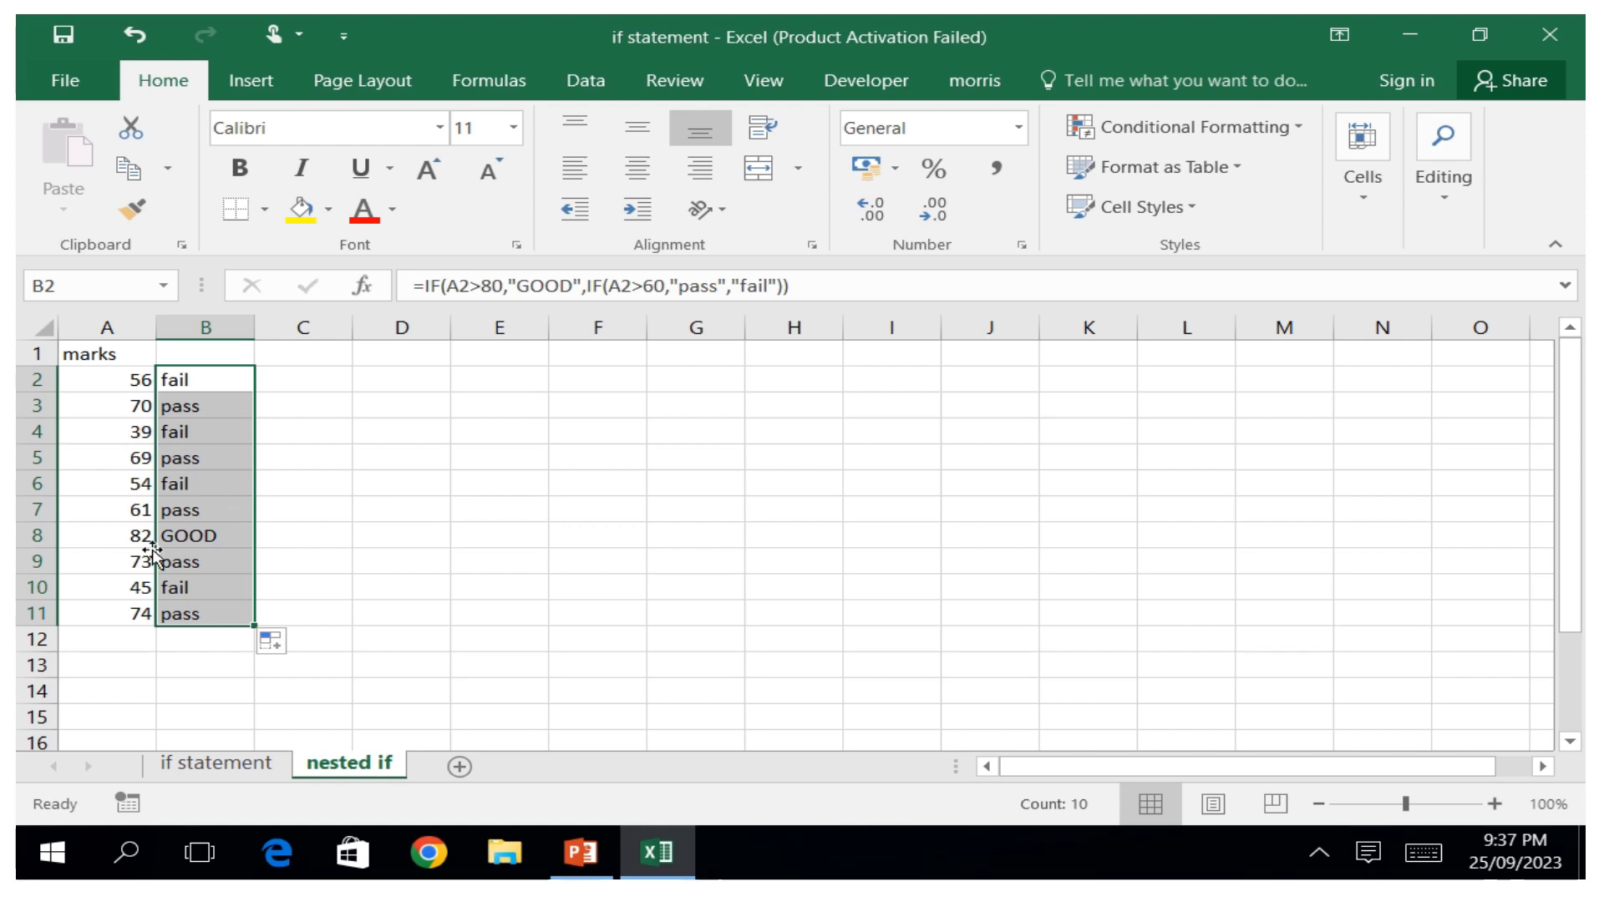
Add the mark 95 in cell A12, directly below the existing marks.
{"action": "left_click", "coordinate": [125, 635]}
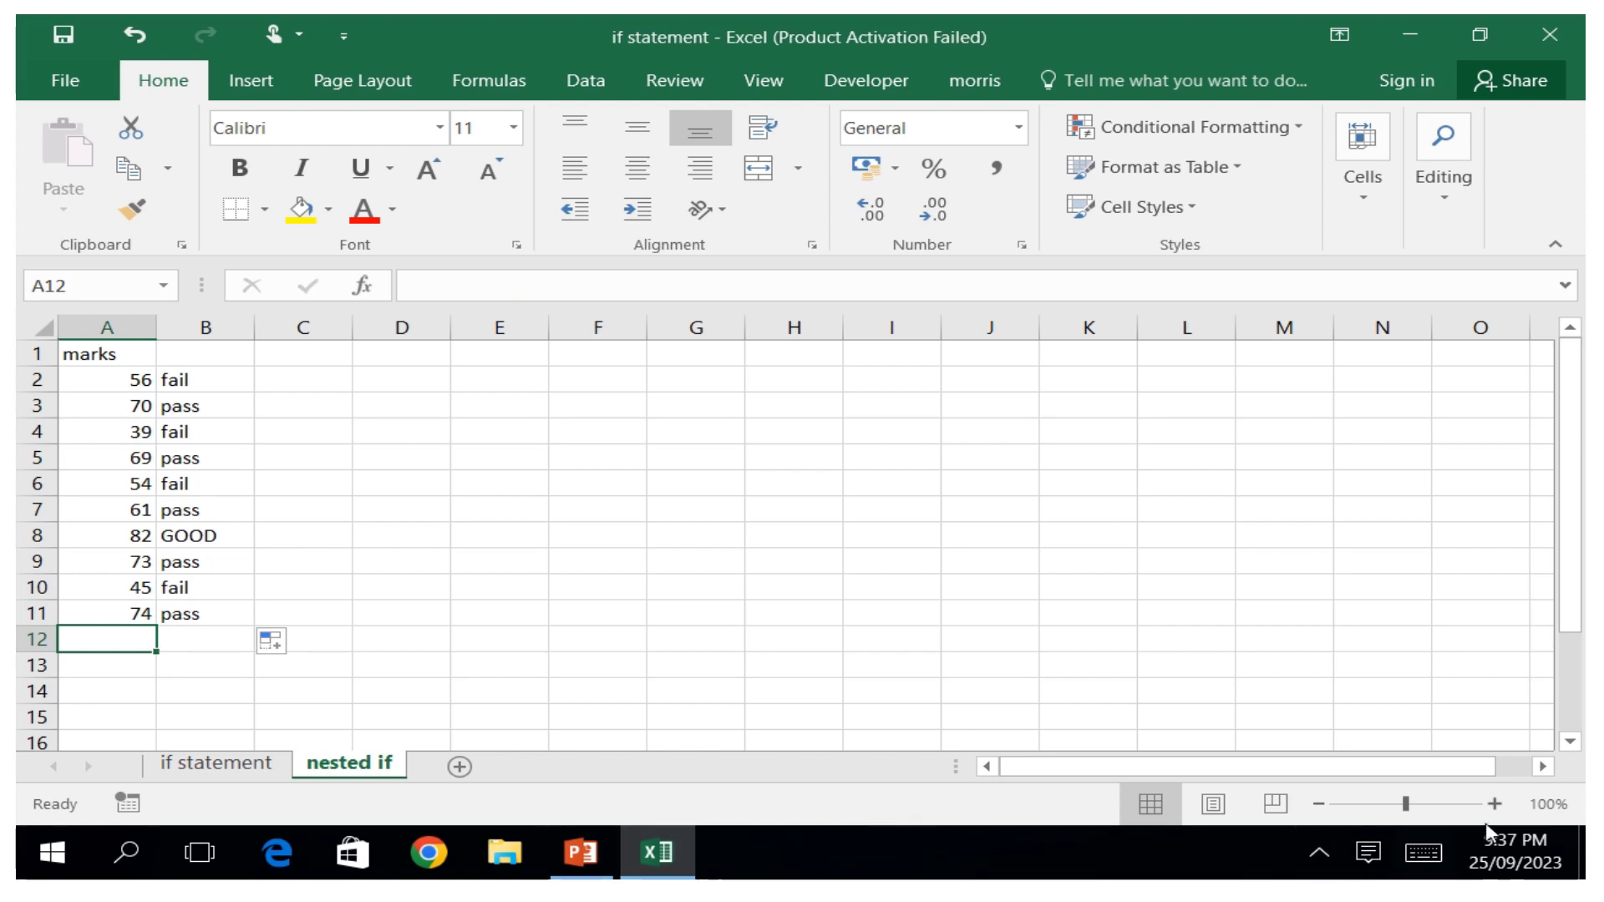
{"action": "left_click", "coordinate": [1443, 852]}
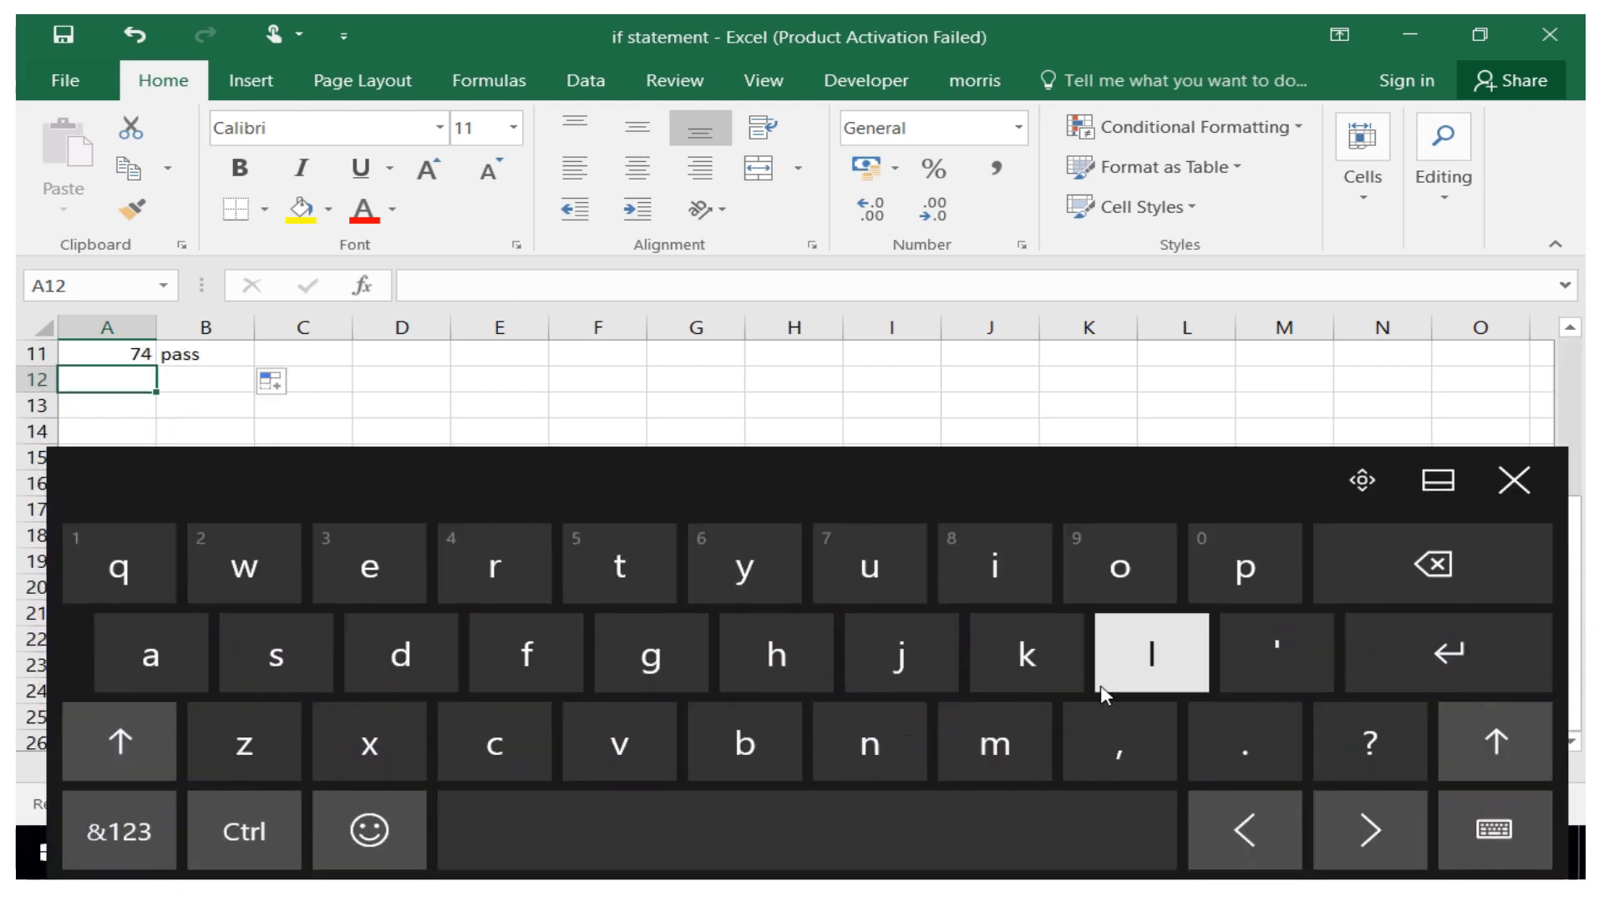
{"action": "left_click", "coordinate": [83, 840]}
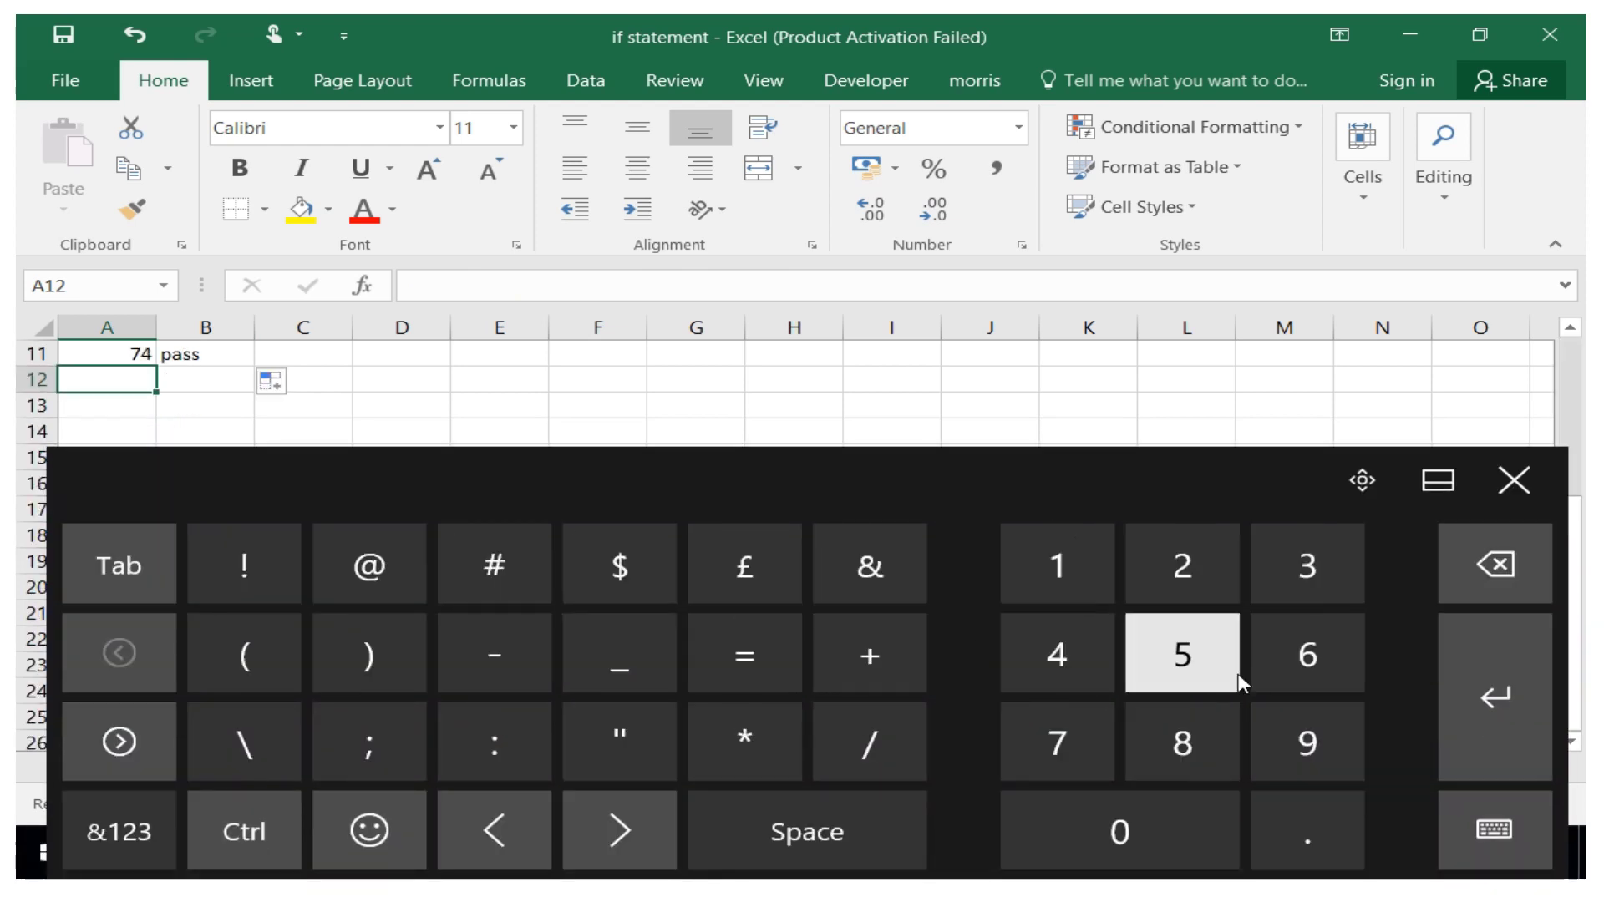
{"action": "left_click", "coordinate": [1308, 739]}
{"action": "left_click", "coordinate": [1183, 657]}
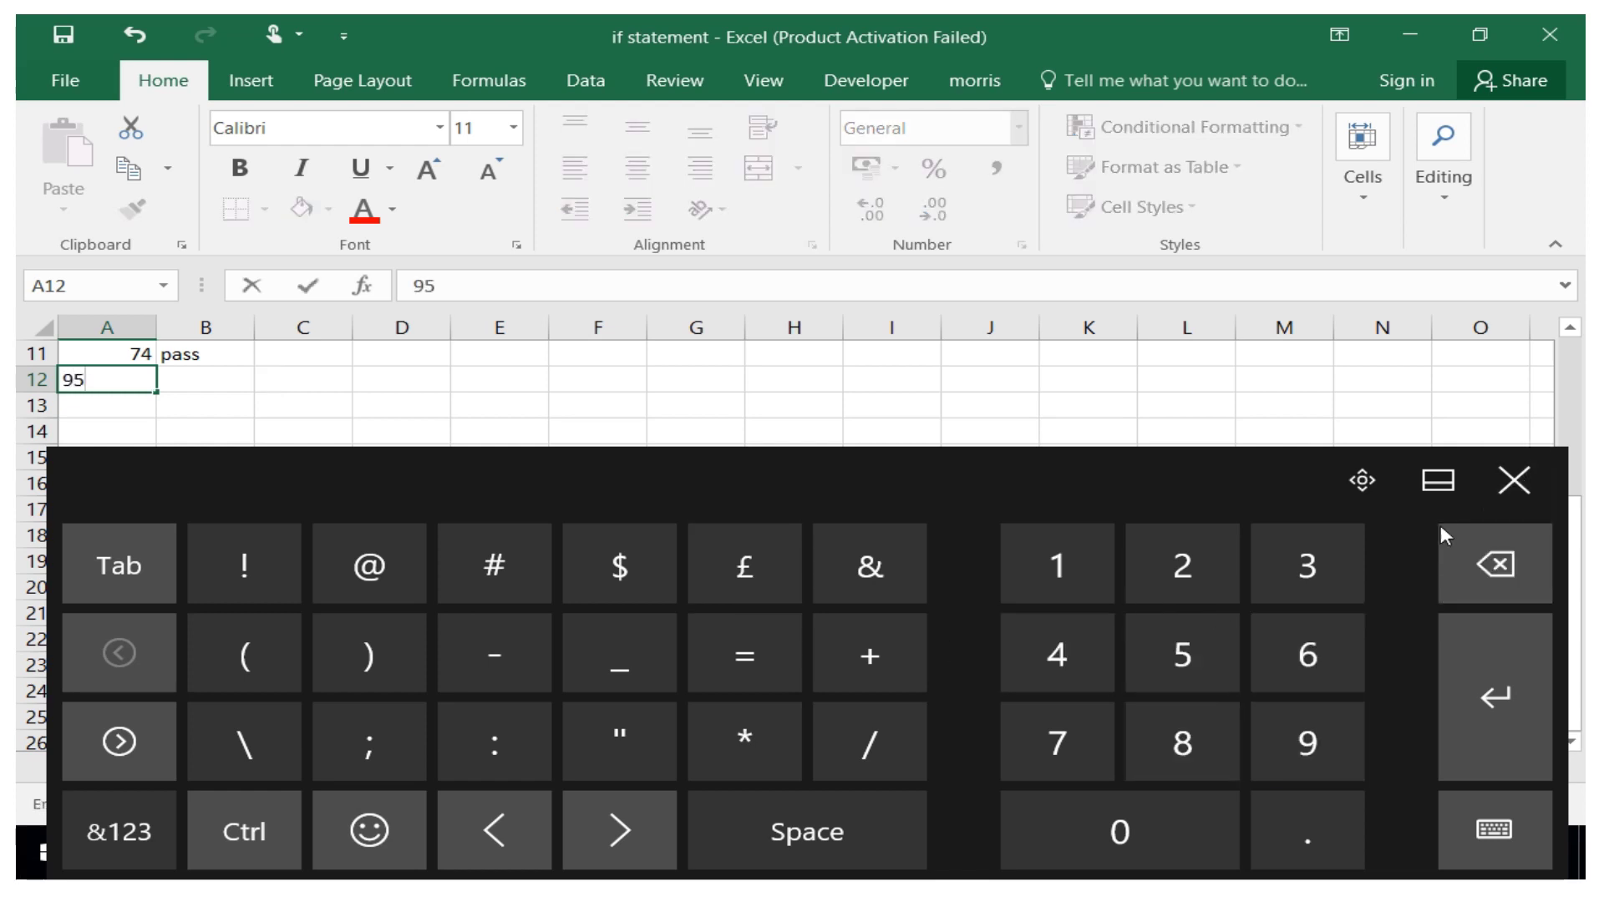
{"action": "left_click", "coordinate": [1484, 668]}
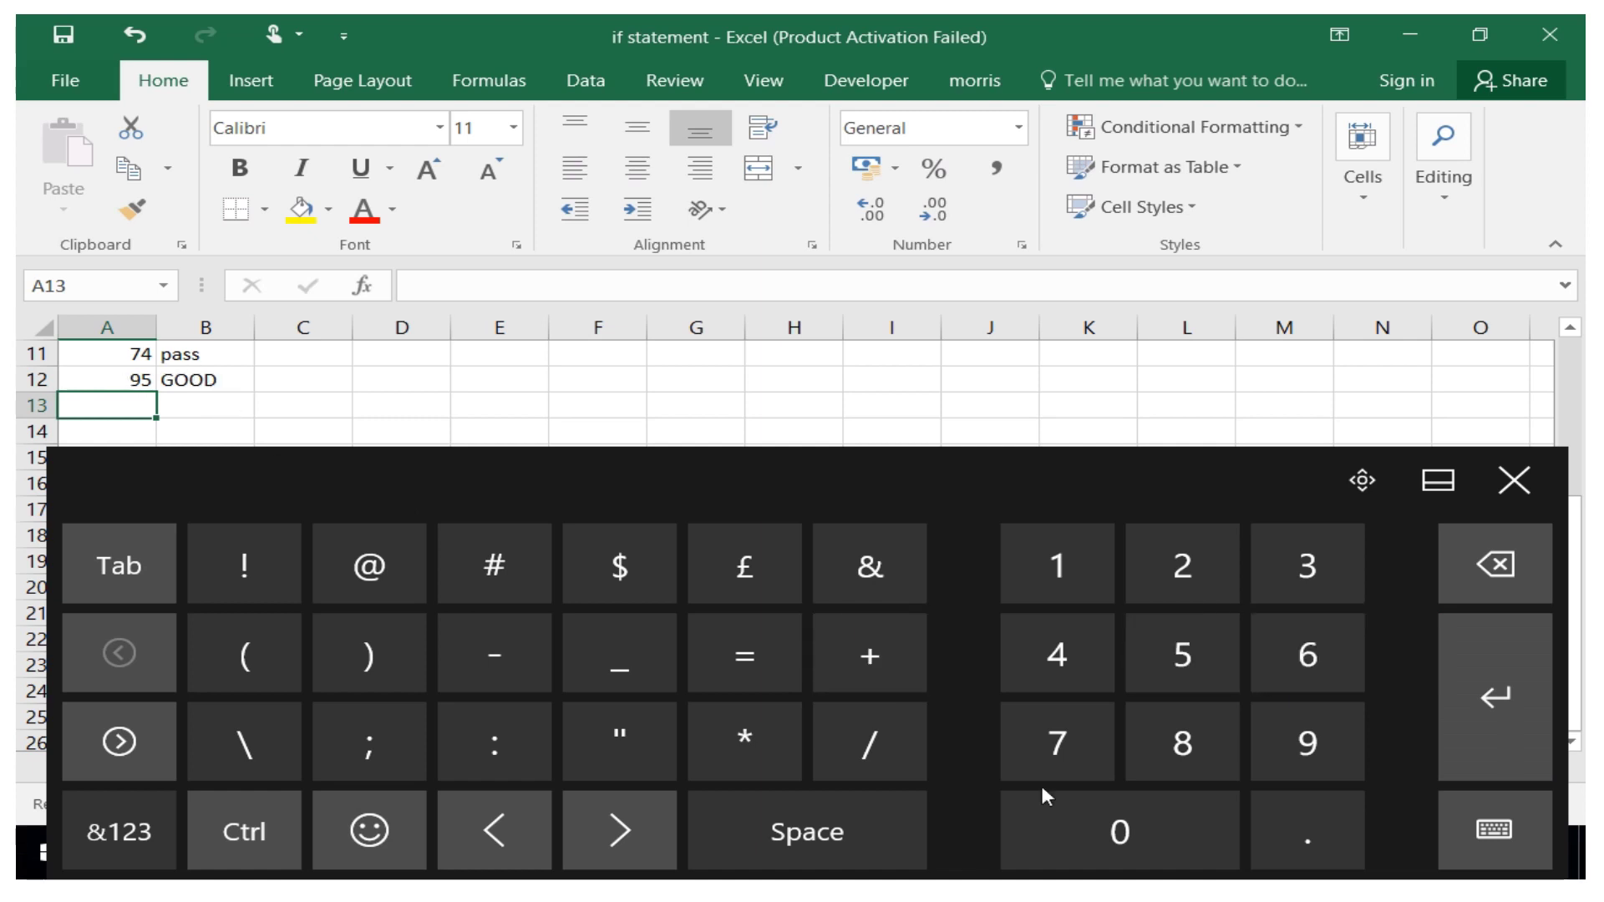
Add the marks 40 in A13 and 62 in A14.
{"action": "left_click", "coordinate": [1057, 654]}
{"action": "left_click", "coordinate": [1146, 853]}
{"action": "left_click", "coordinate": [1524, 724]}
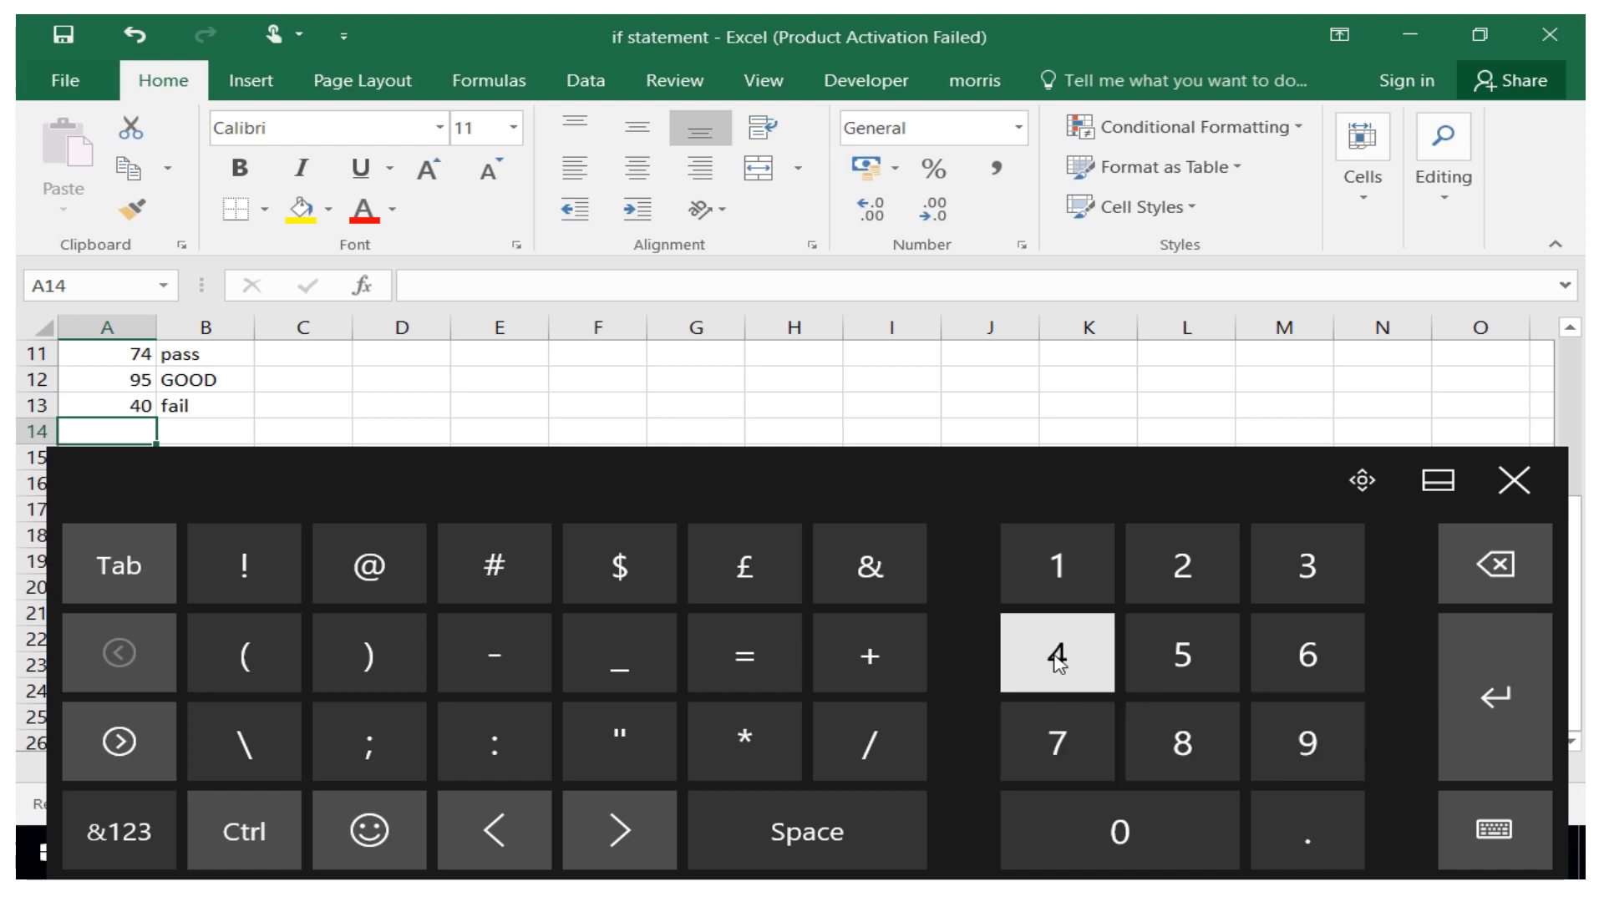
{"action": "left_click", "coordinate": [1316, 669]}
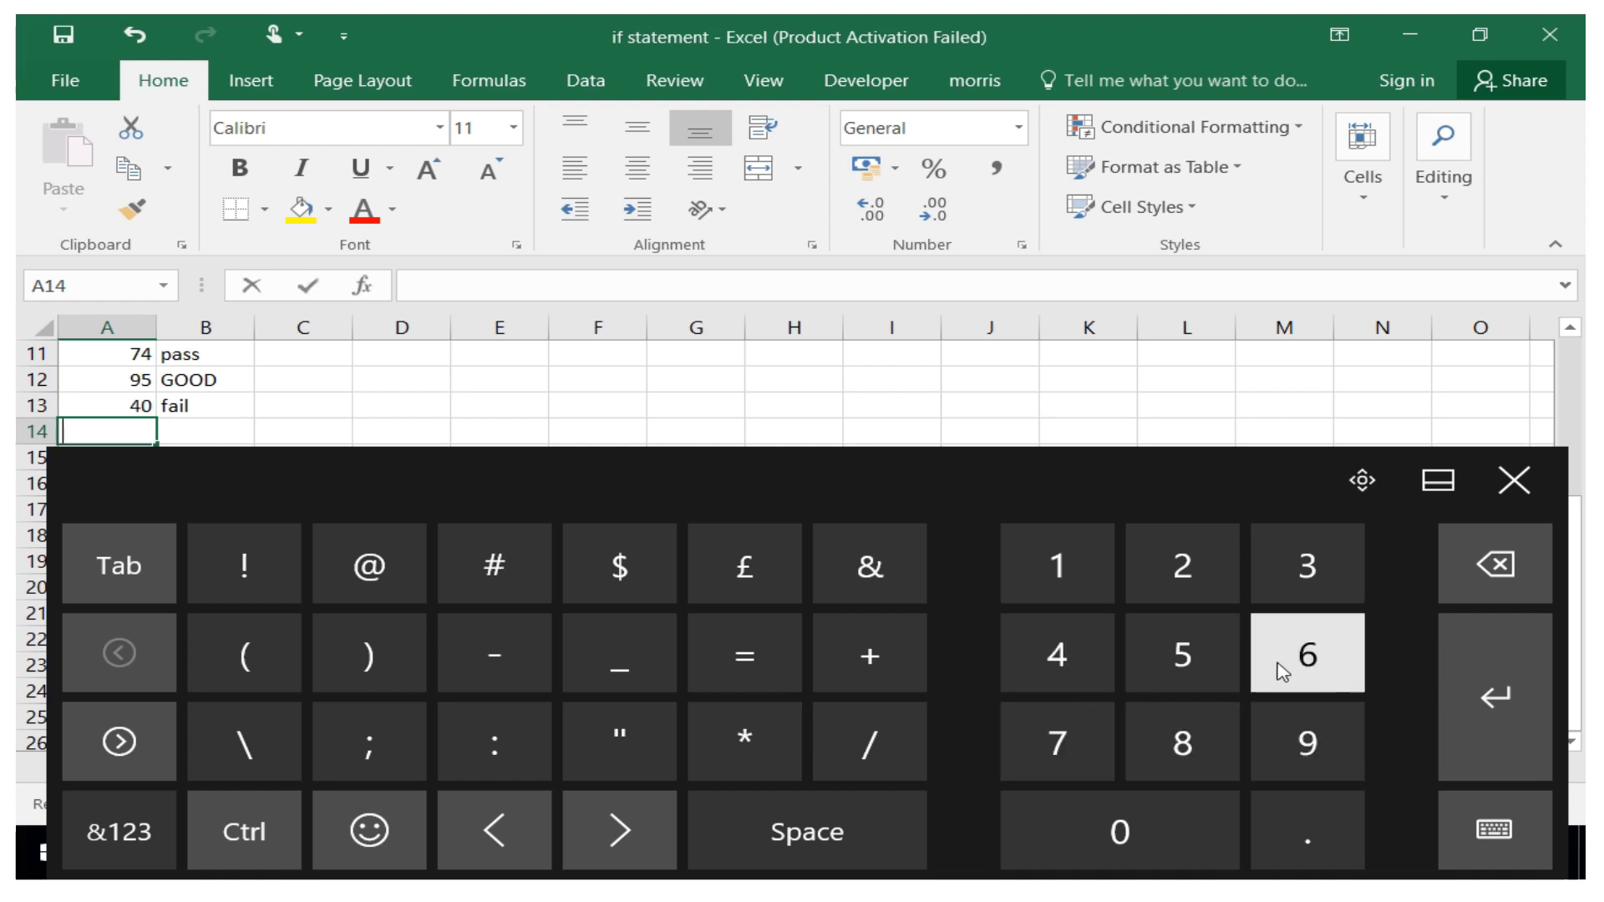
{"action": "left_click", "coordinate": [1161, 597]}
{"action": "left_click", "coordinate": [1453, 701]}
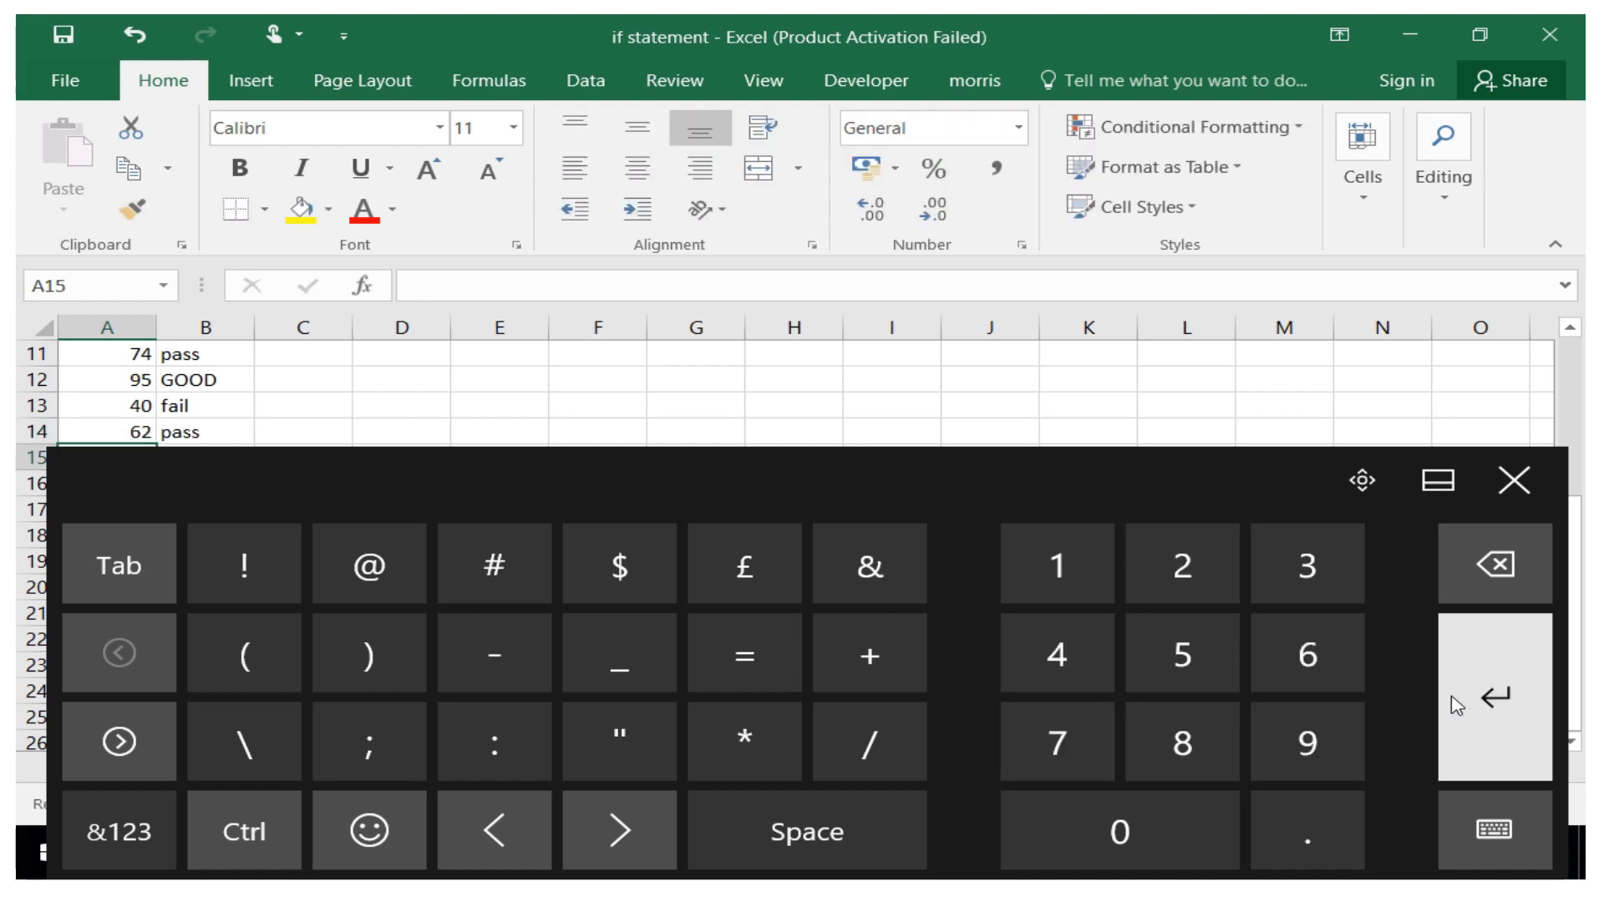
{"action": "left_click", "coordinate": [1514, 480]}
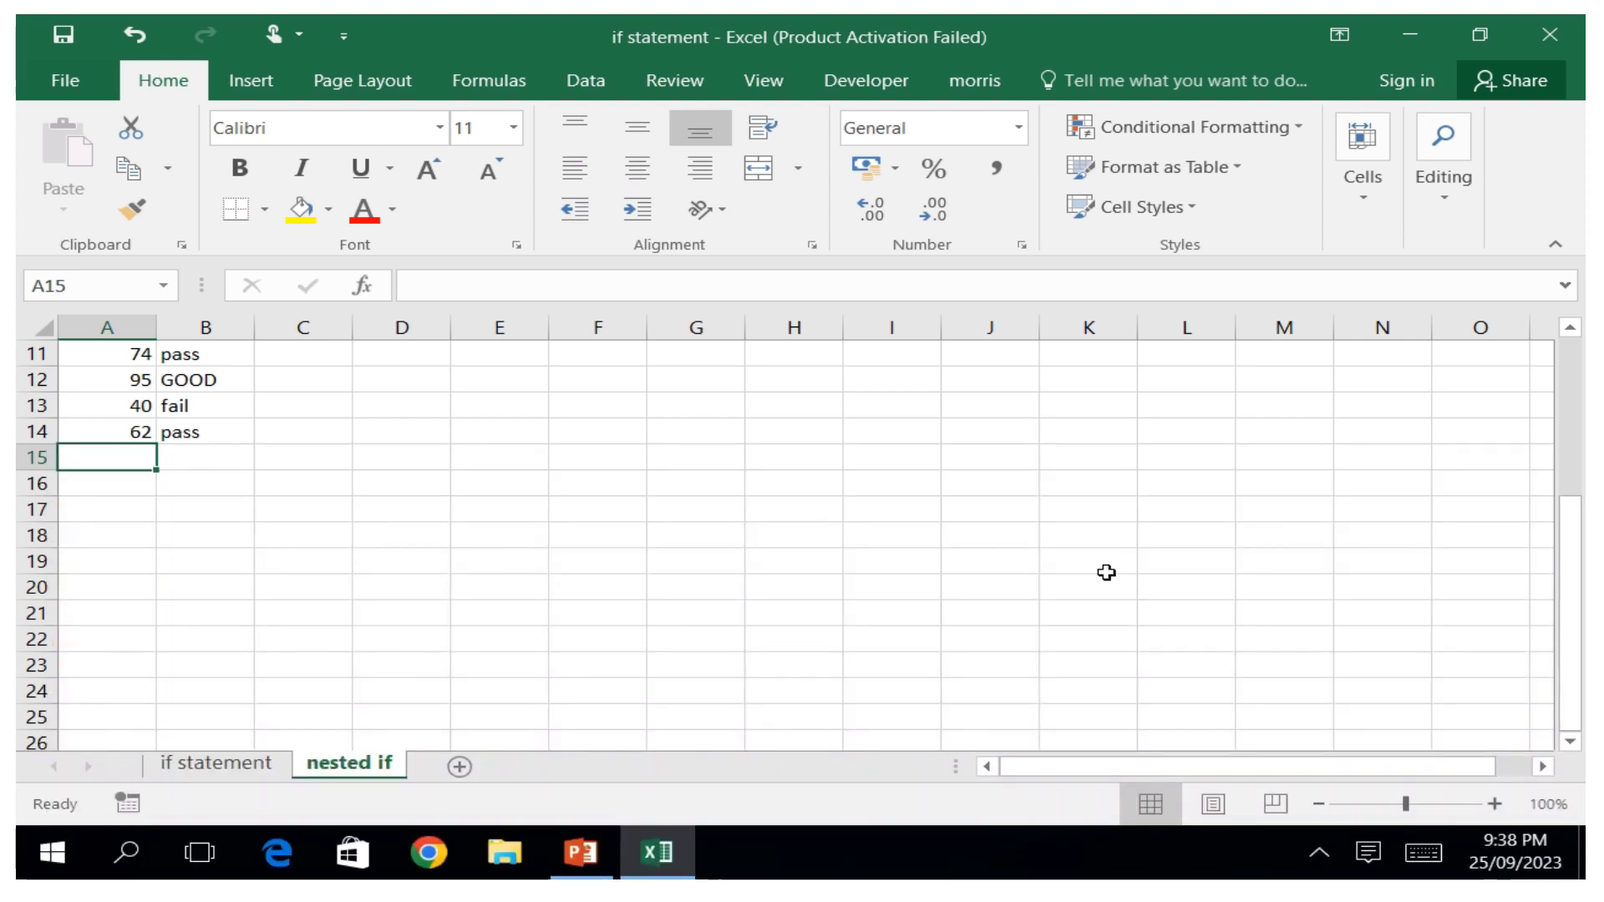
Review the nested IF formula inside cell B2 and leave the cell without editing it.
{"action": "left_click_drag", "start_coordinate": [1572, 558], "coordinate": [1565, 460]}
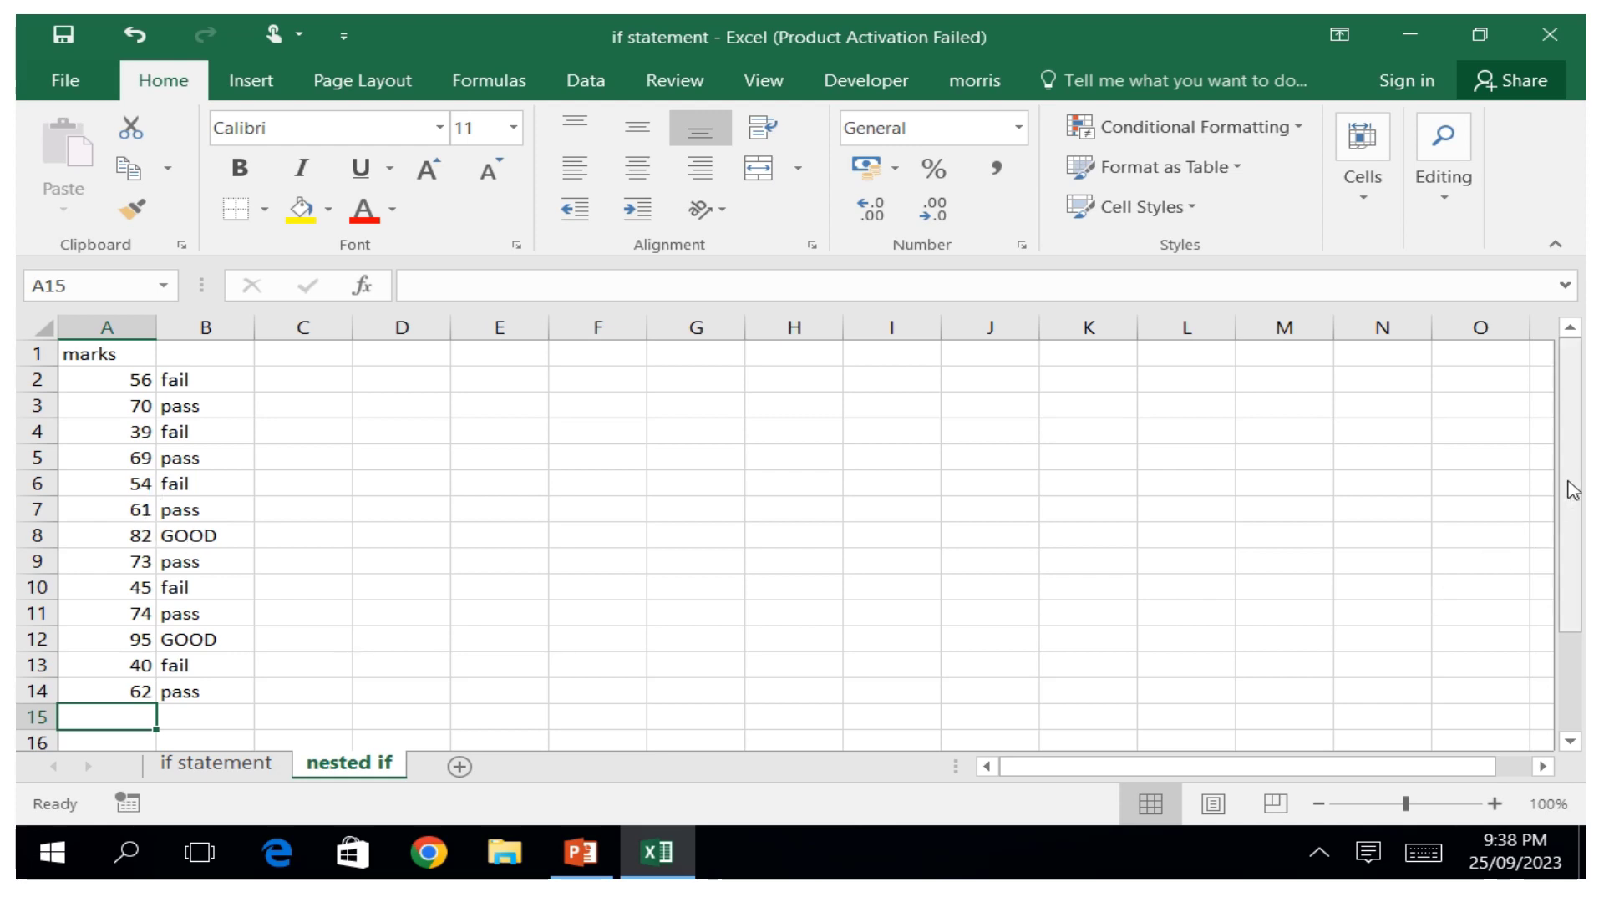
{"action": "mouse_move", "coordinate": [1574, 485]}
{"action": "left_mouse_down"}
{"action": "mouse_move", "coordinate": [1569, 506]}
{"action": "mouse_move", "coordinate": [1579, 467]}
{"action": "left_mouse_up"}
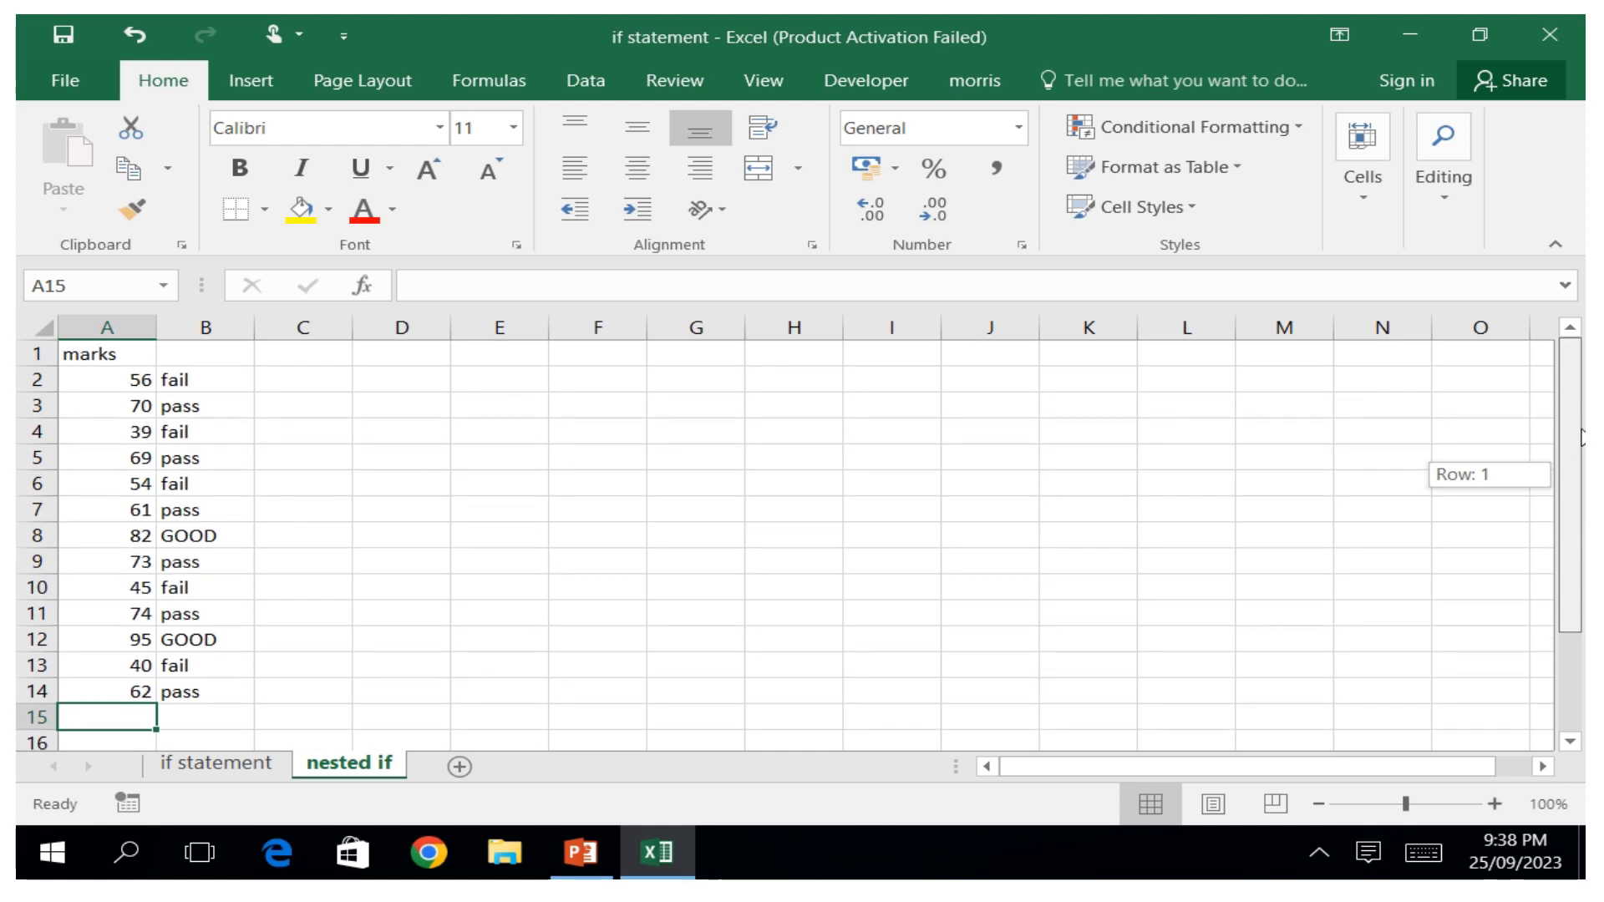
{"action": "left_click_drag", "start_coordinate": [1581, 473], "coordinate": [1582, 473]}
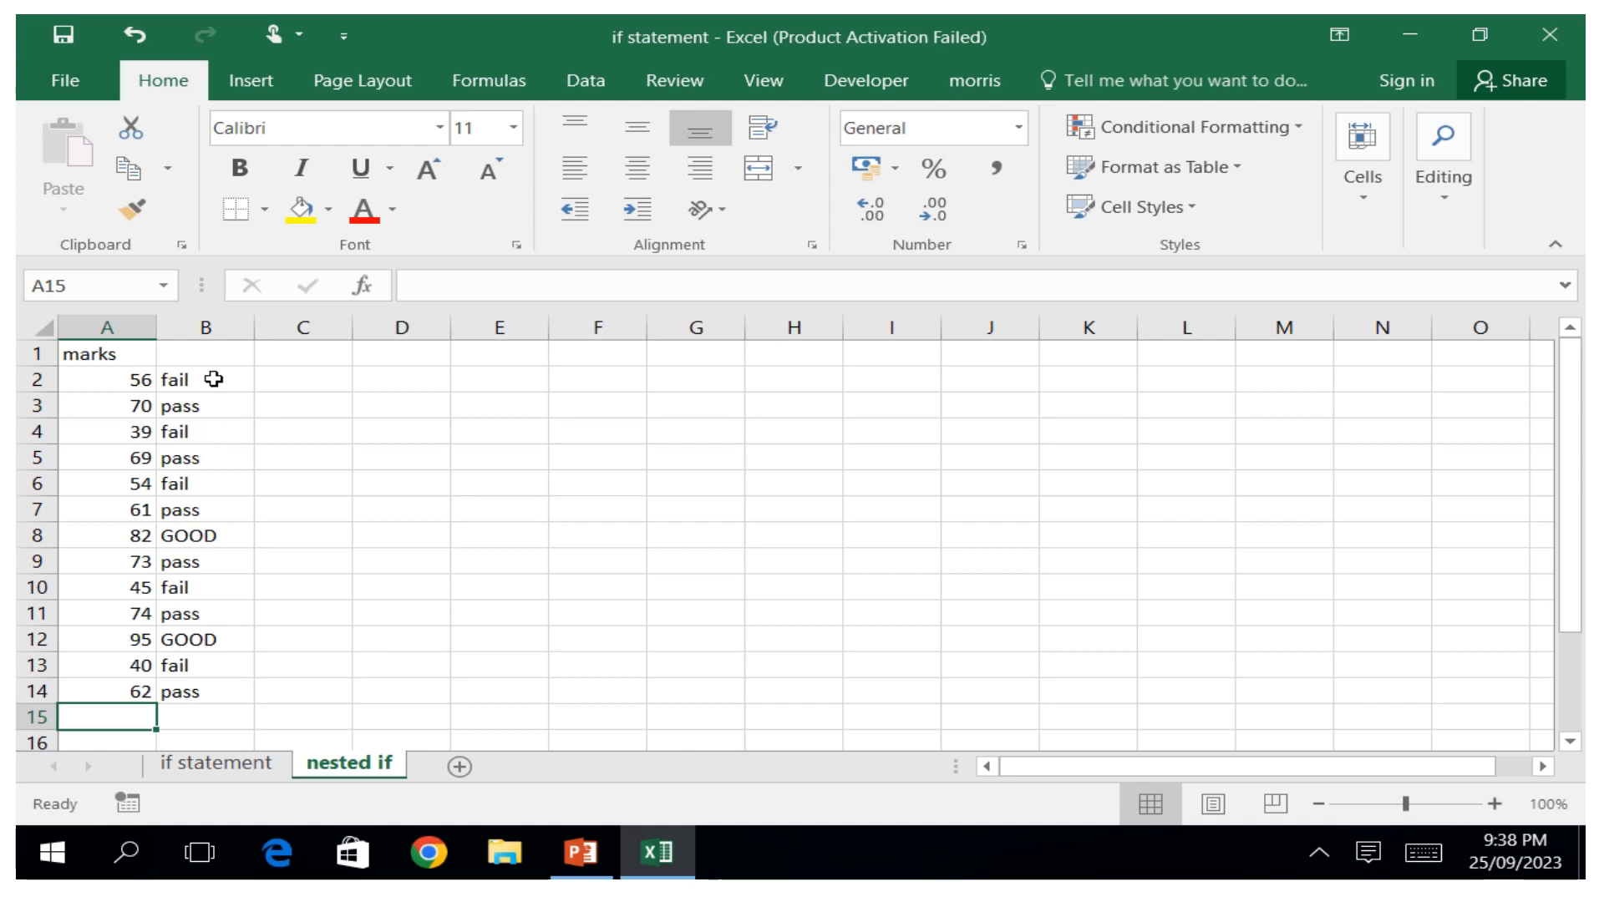
{"action": "double_click", "coordinate": [214, 379]}
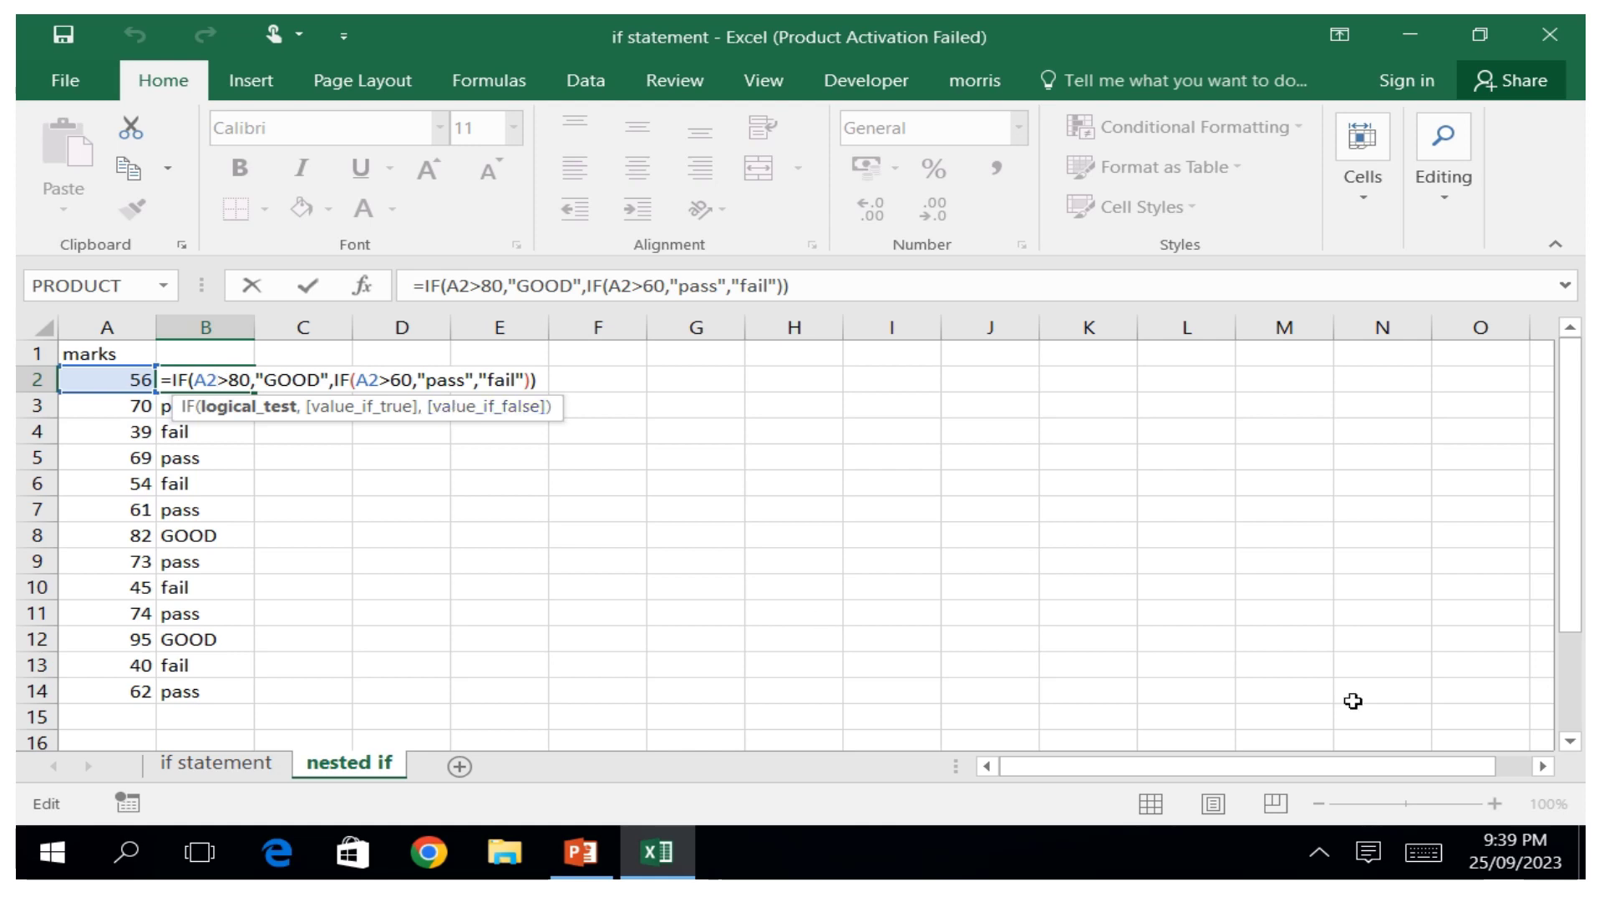
{"action": "left_click", "coordinate": [1425, 857]}
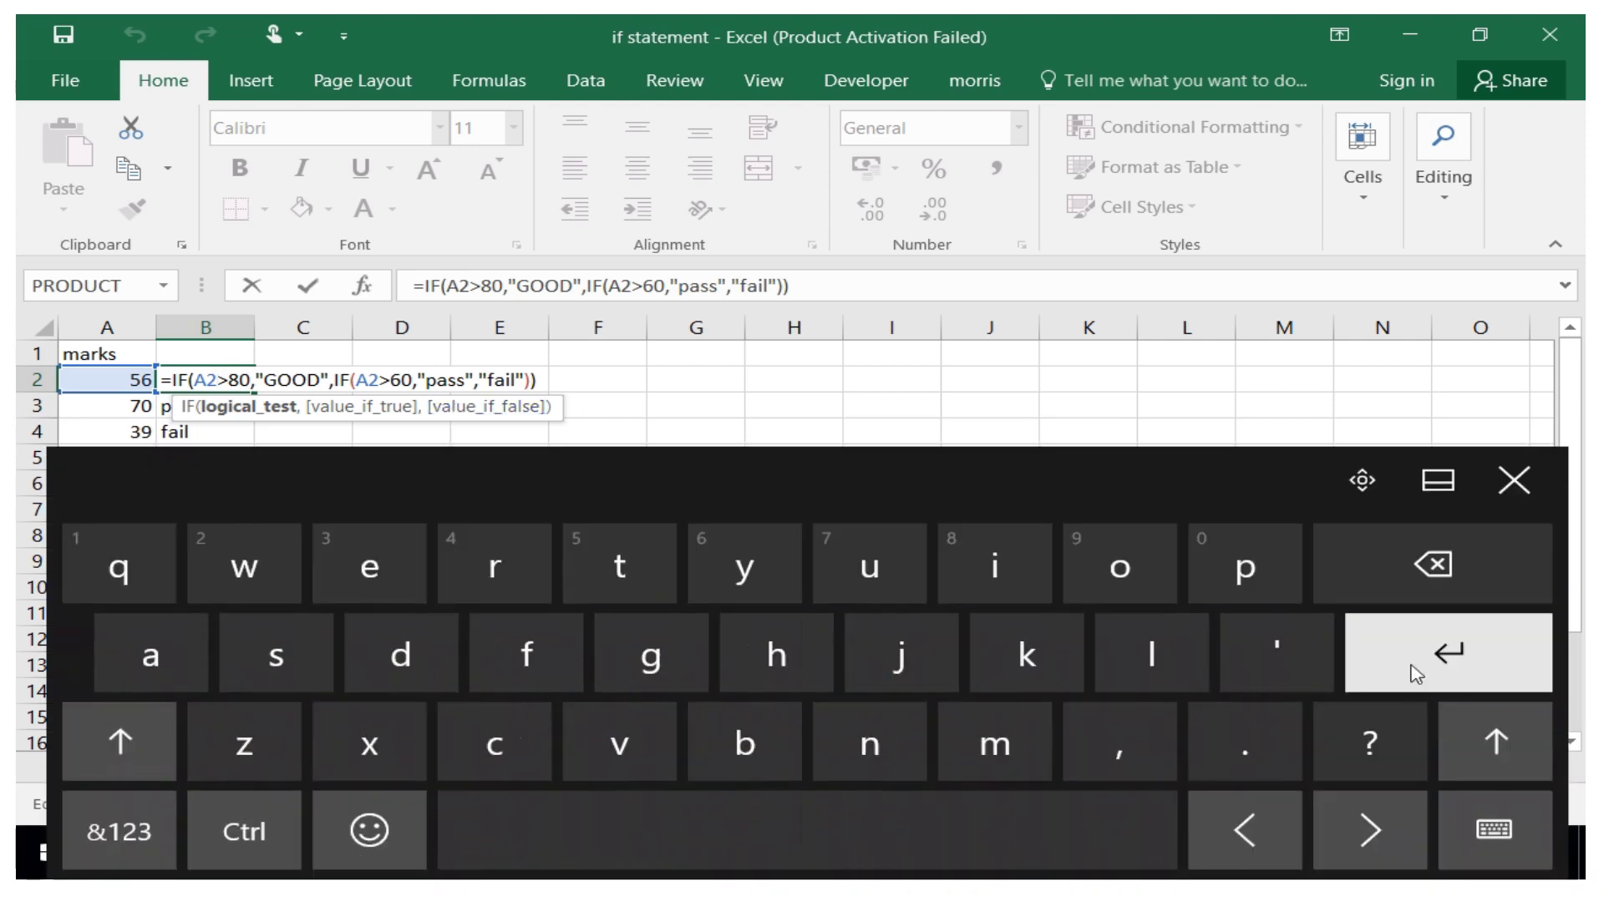
{"action": "left_click", "coordinate": [1410, 671]}
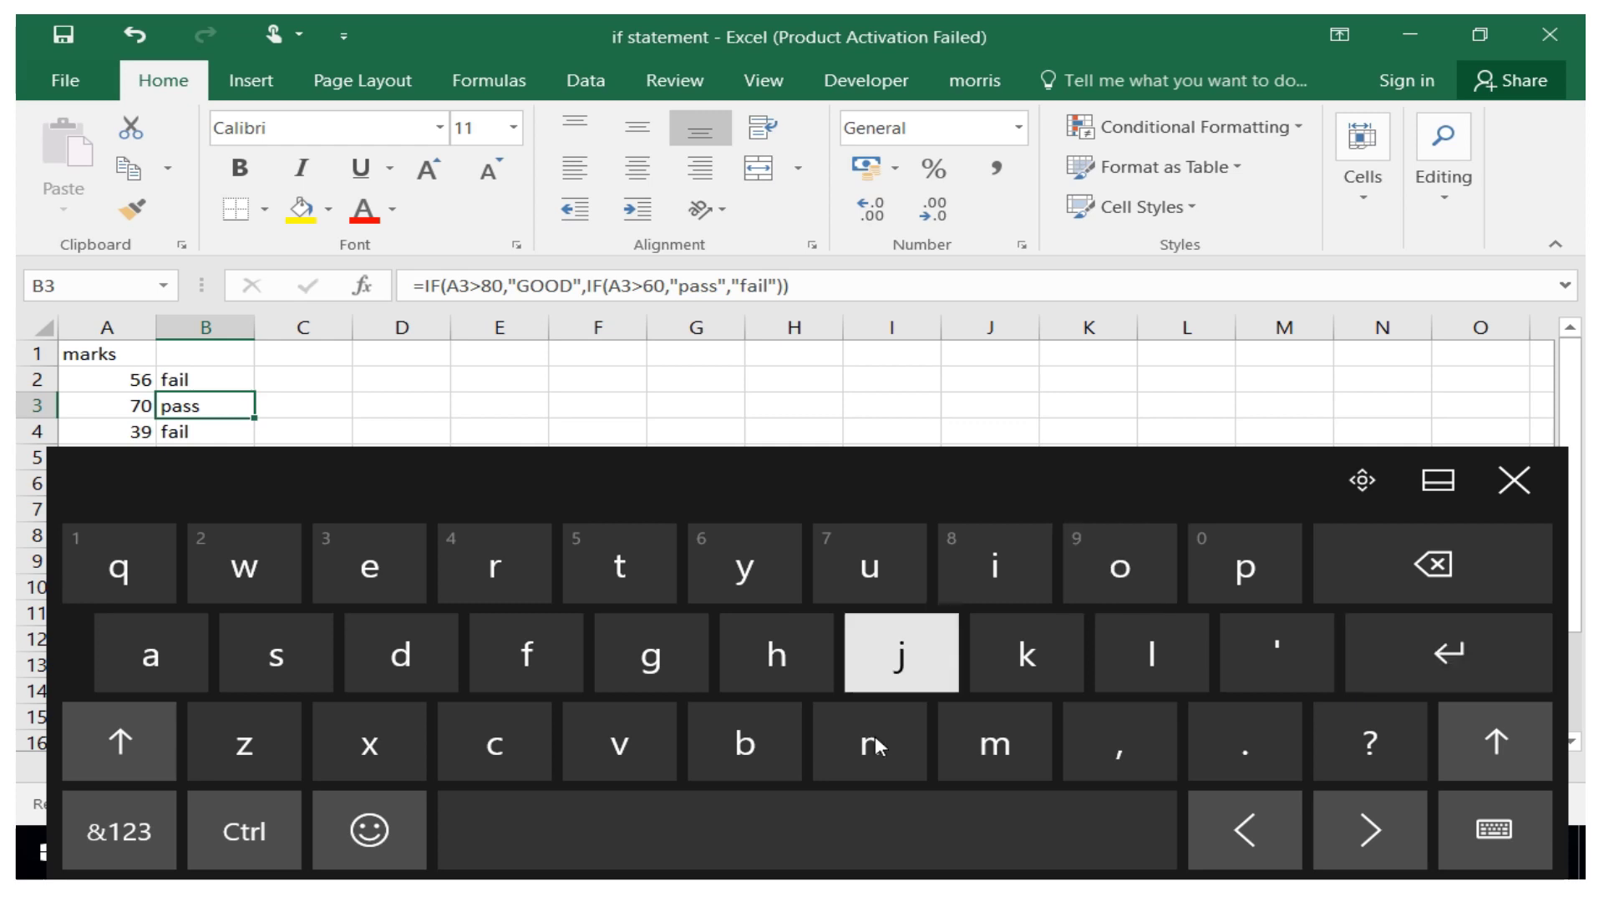
{"action": "left_click", "coordinate": [1508, 494]}
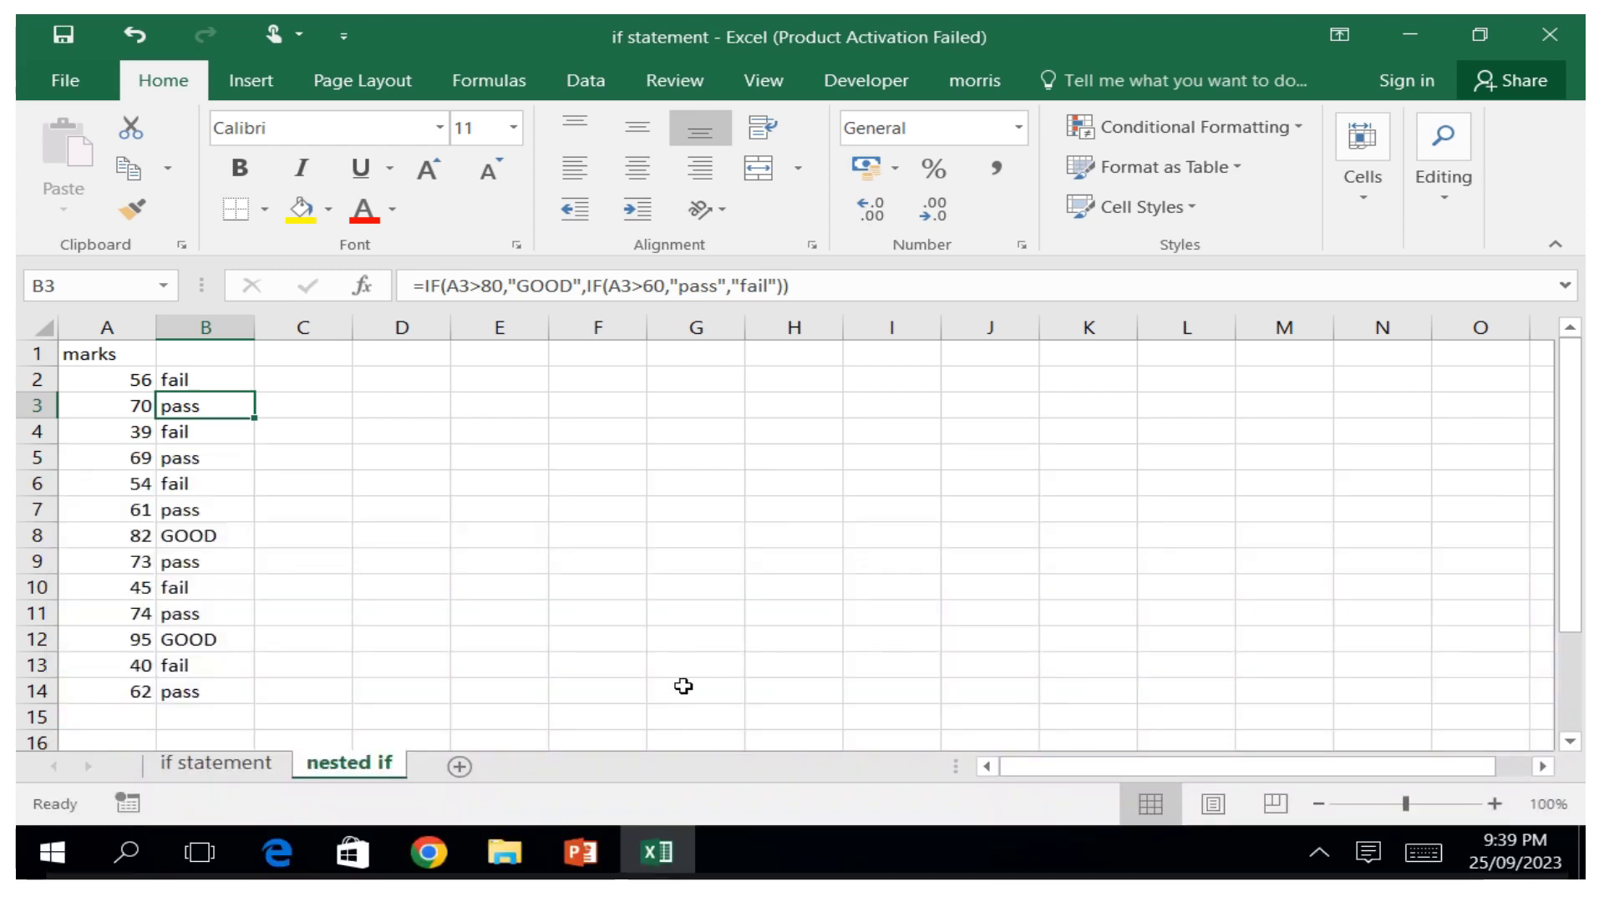
Begin a SUMIF formula in cell C2 by entering =sumif( up to the opening parenthesis.
{"action": "left_click", "coordinate": [300, 381]}
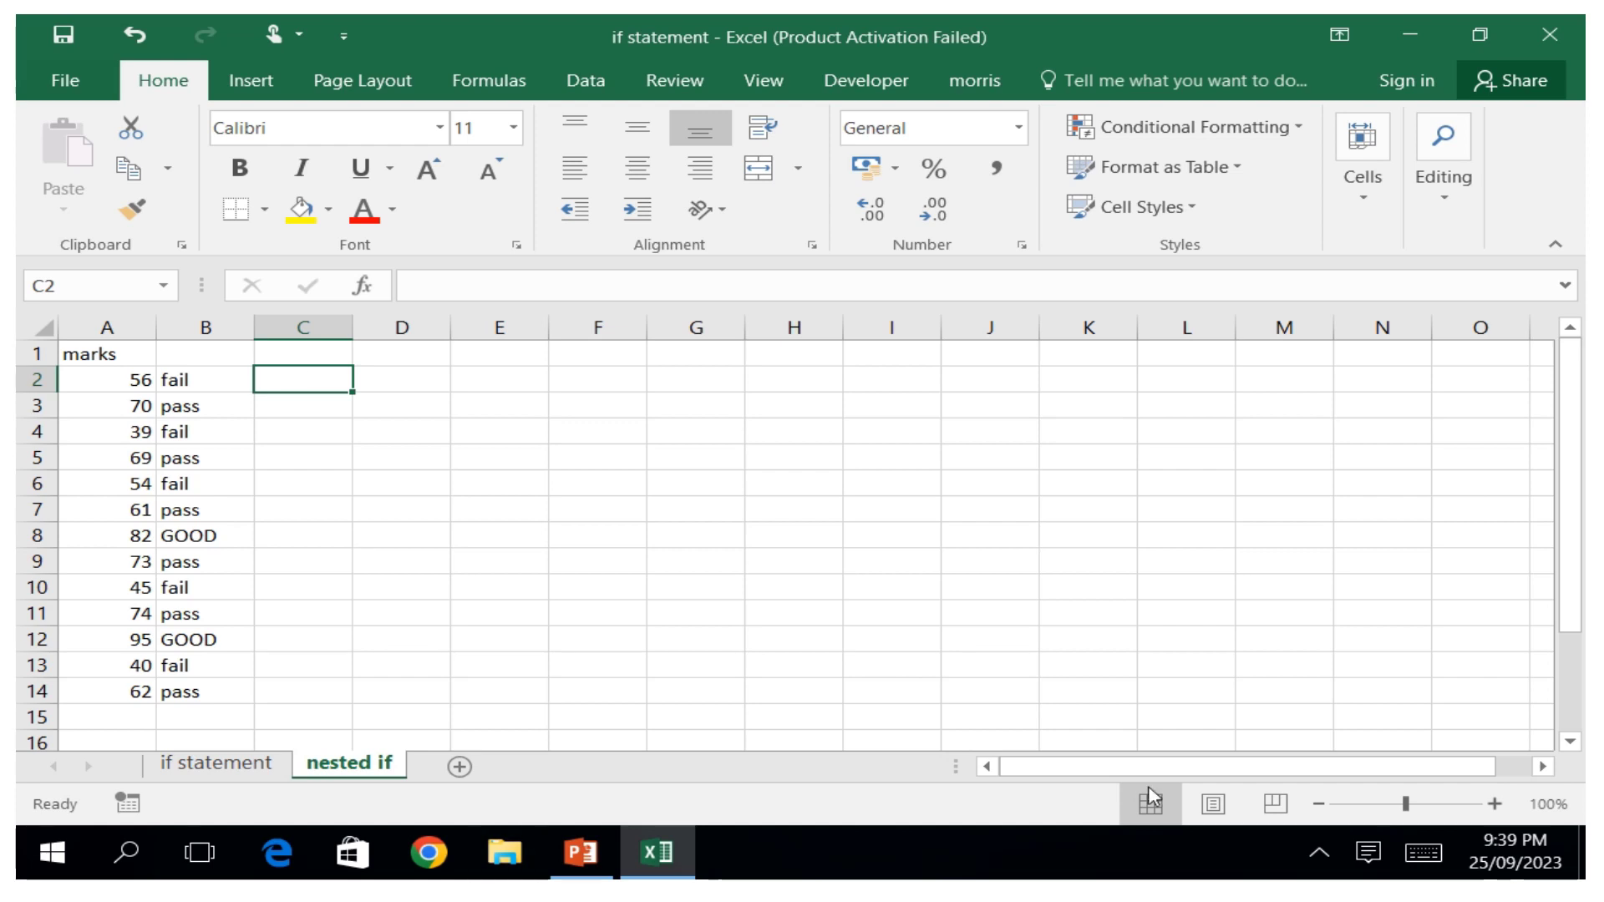
{"action": "left_click", "coordinate": [1417, 852]}
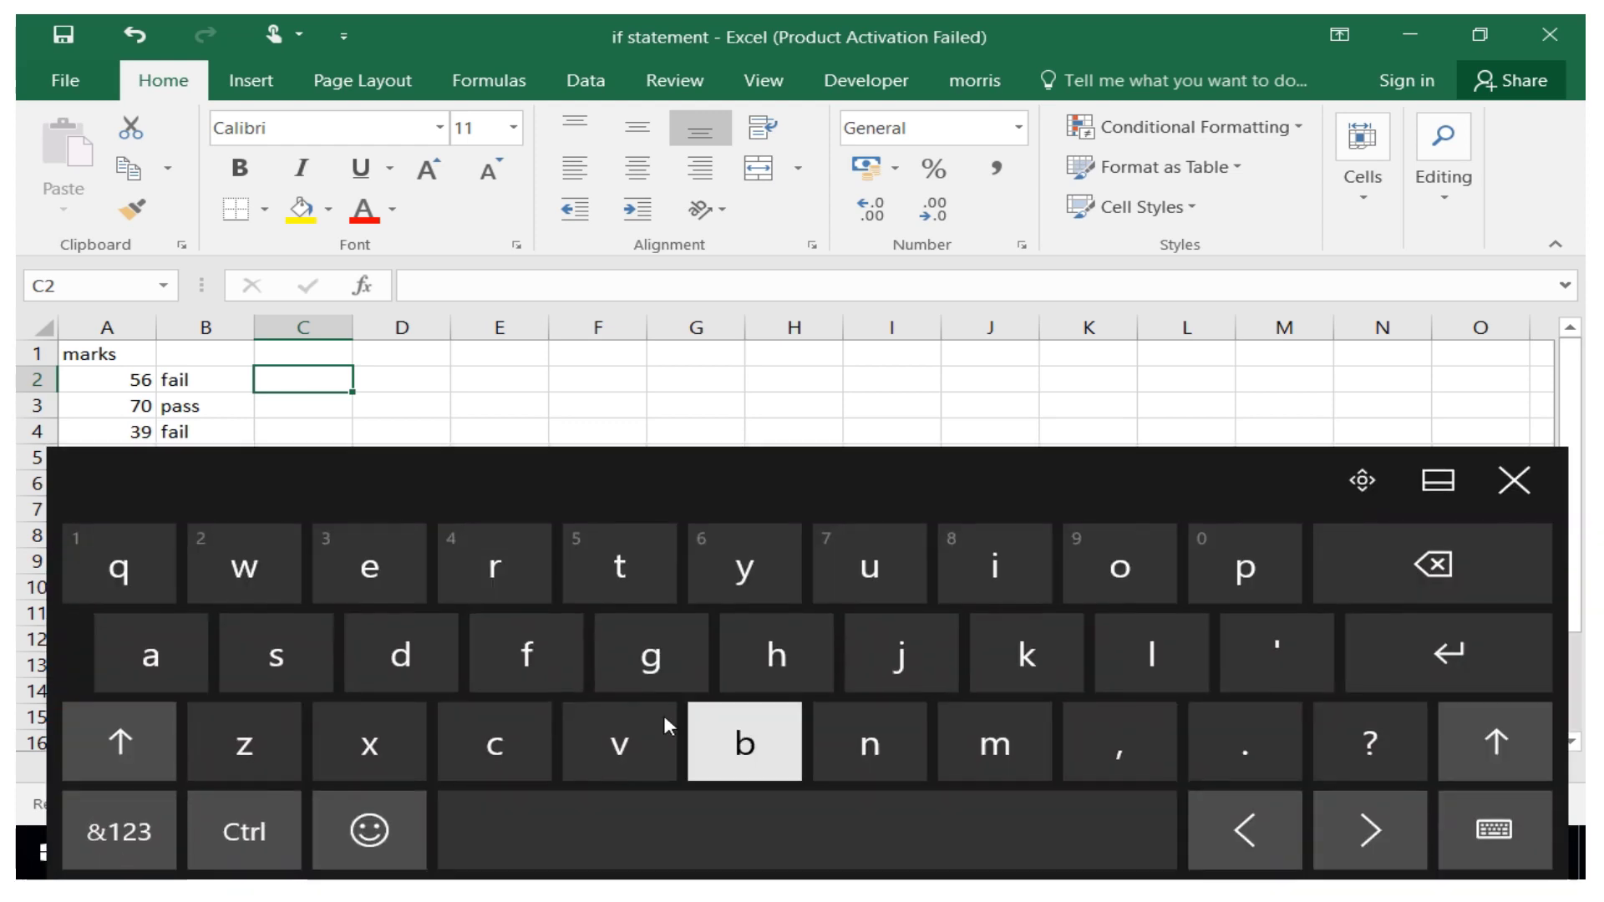
{"action": "left_click", "coordinate": [146, 852]}
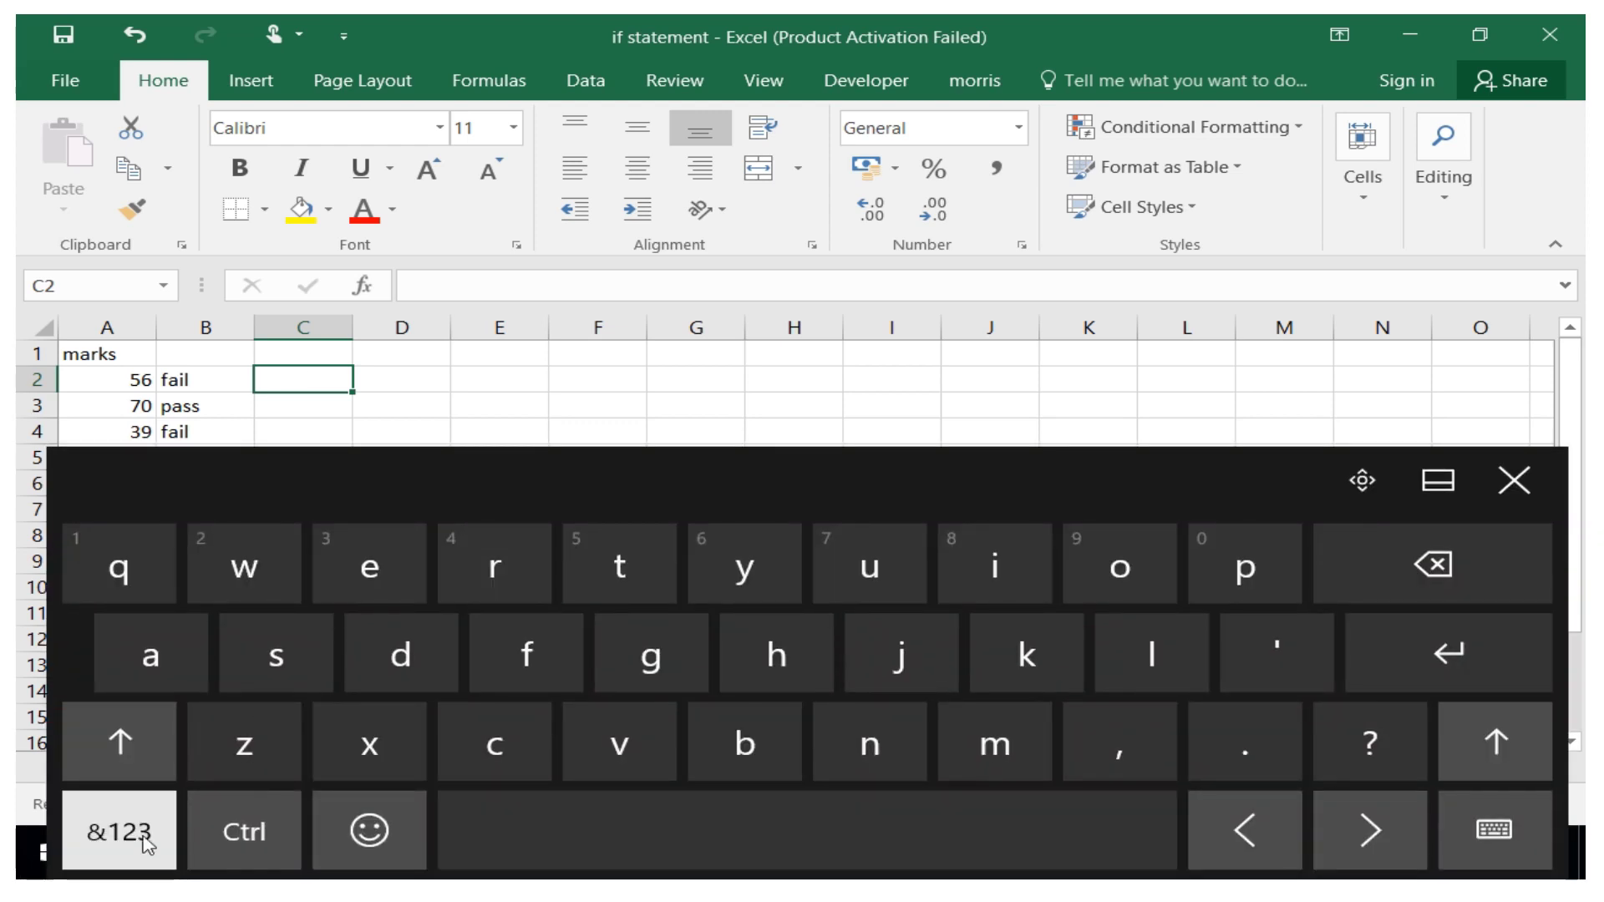
{"action": "left_click", "coordinate": [737, 672]}
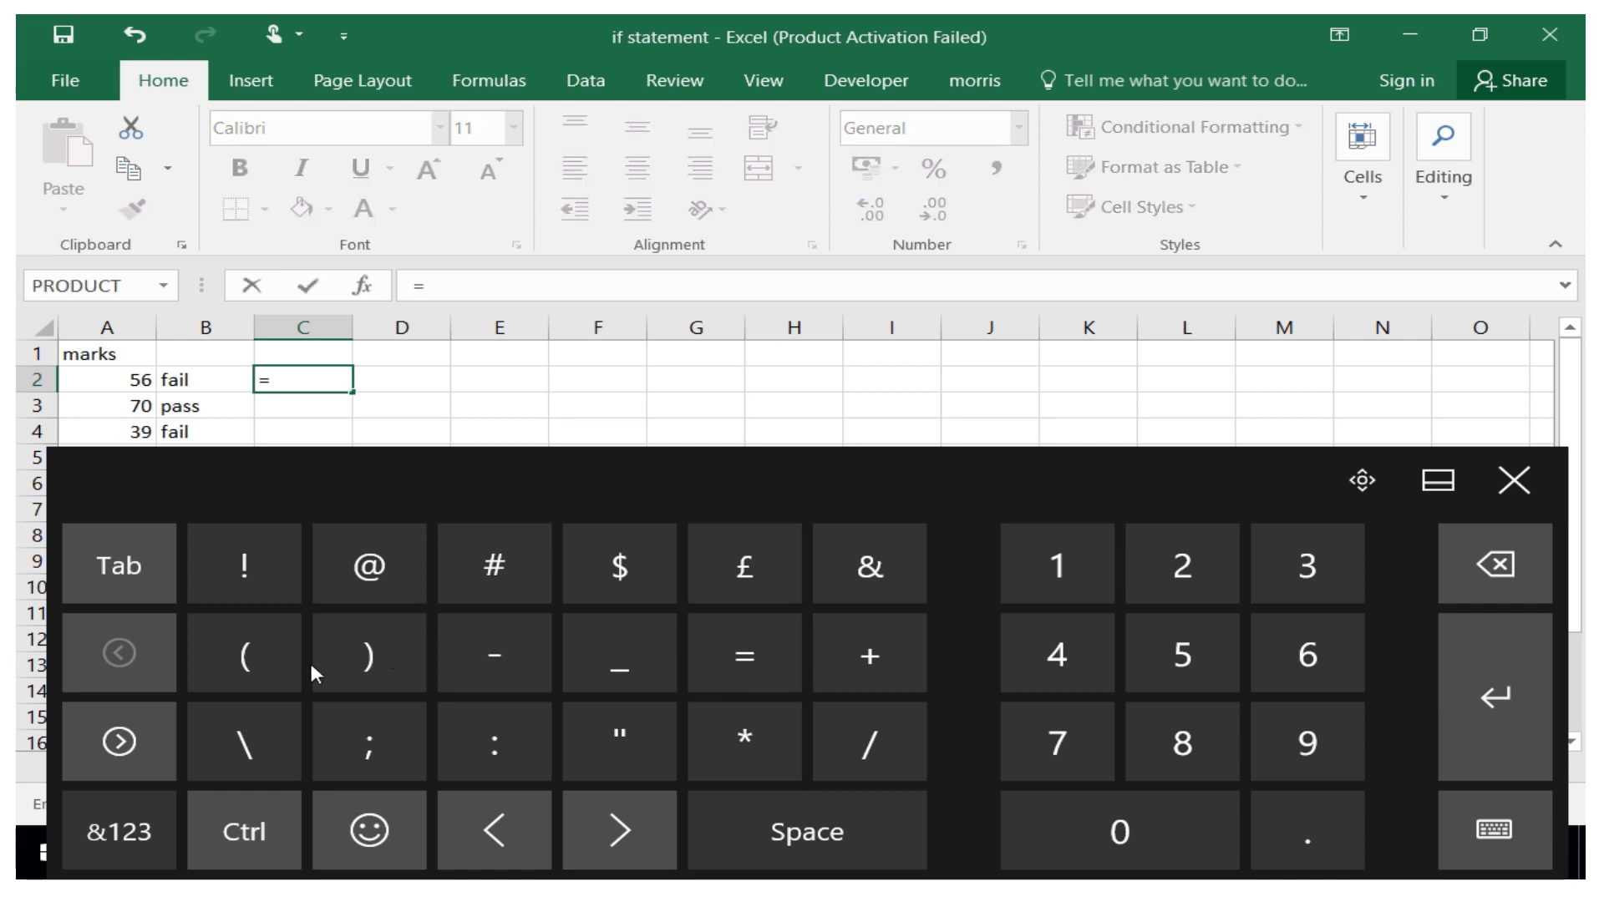
{"action": "left_click", "coordinate": [117, 838]}
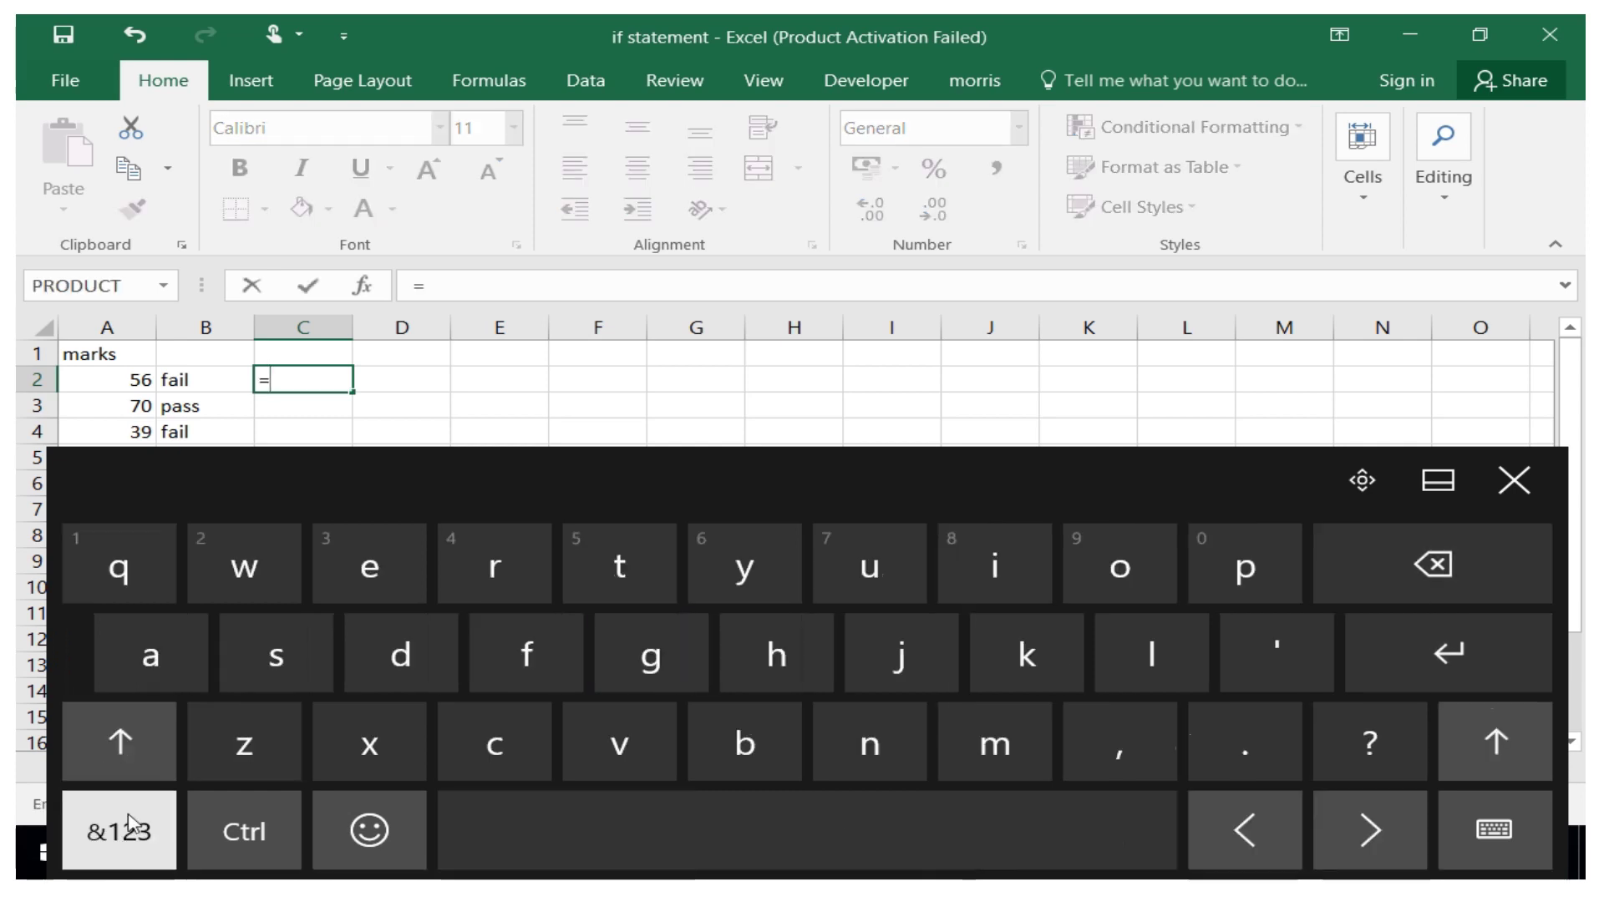
{"action": "left_click", "coordinate": [276, 656]}
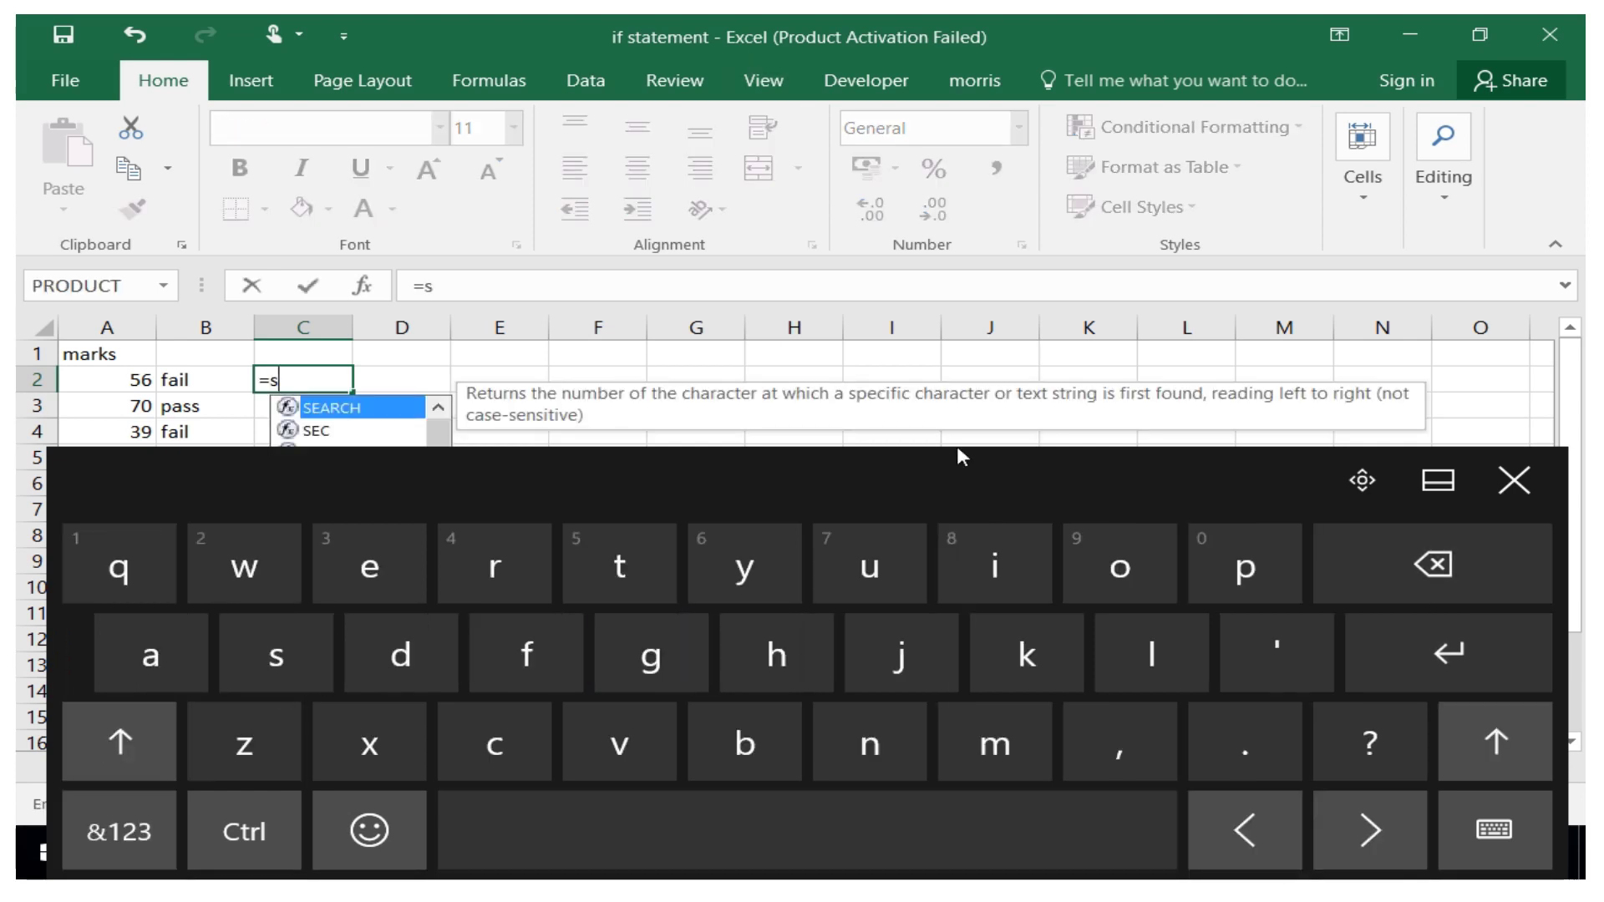
{"action": "left_click", "coordinate": [902, 564]}
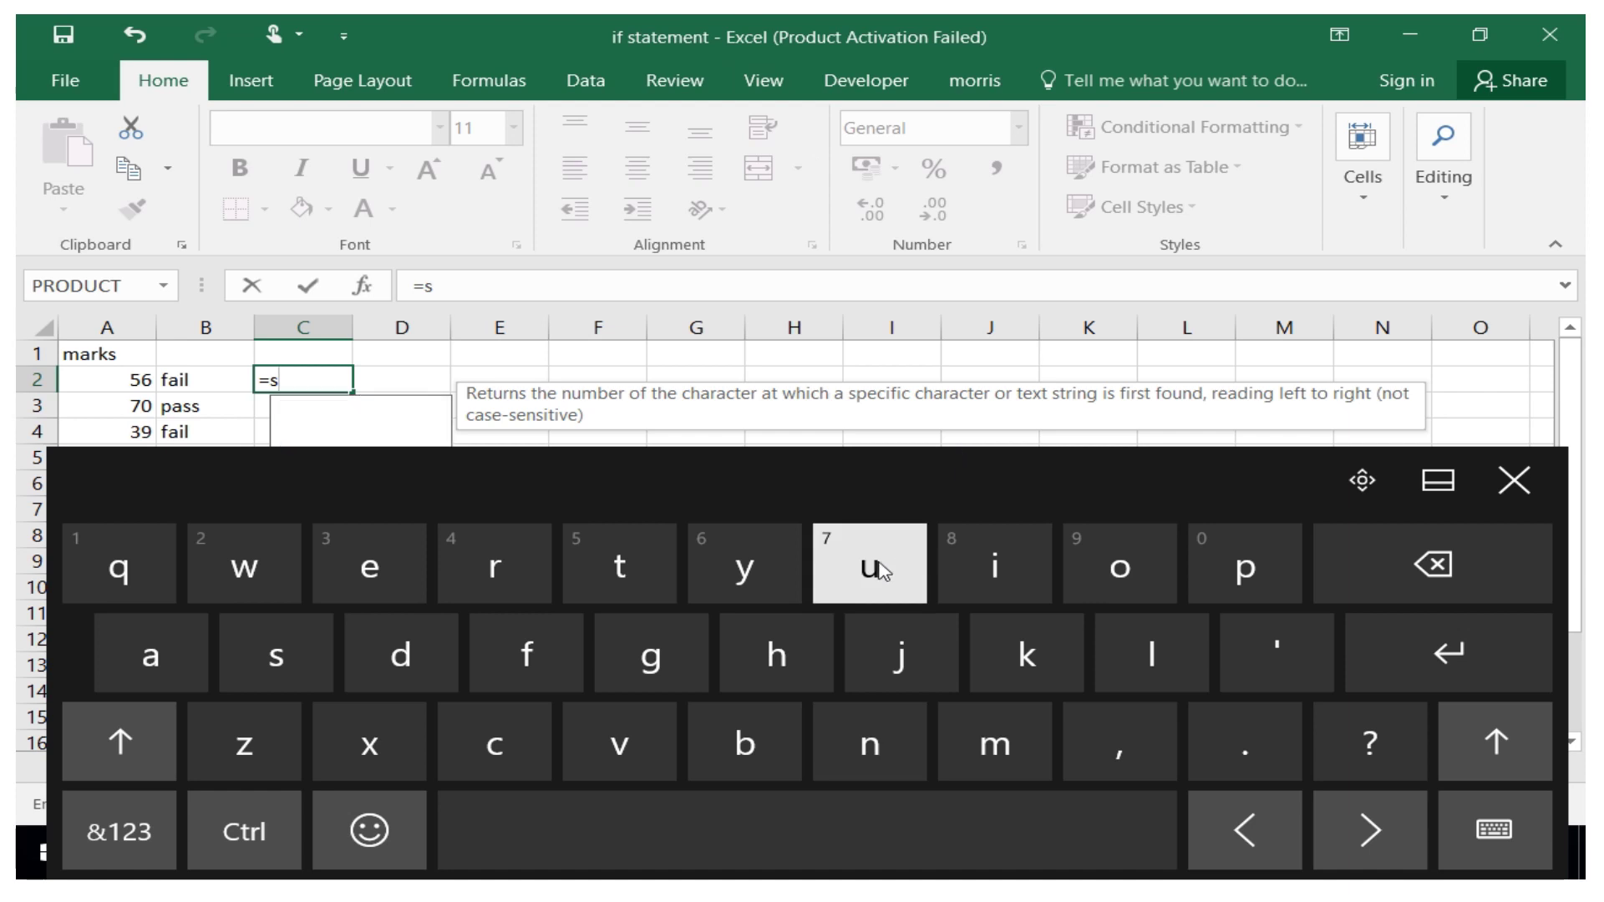
{"action": "left_click", "coordinate": [984, 759]}
{"action": "left_click", "coordinate": [1020, 579]}
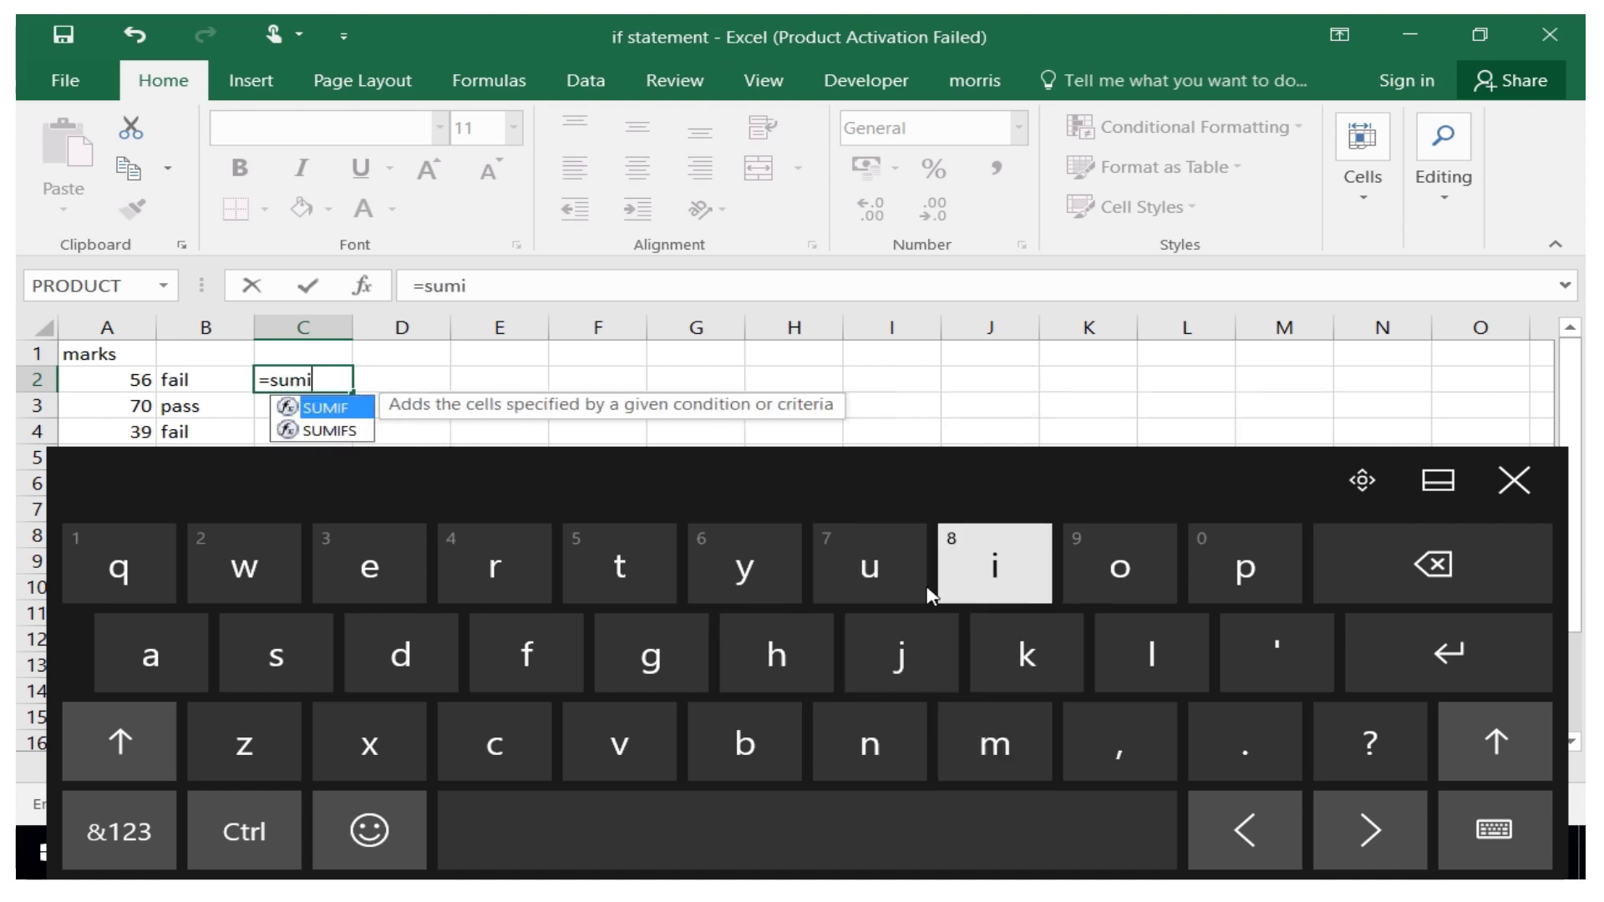
{"action": "left_click", "coordinate": [539, 664]}
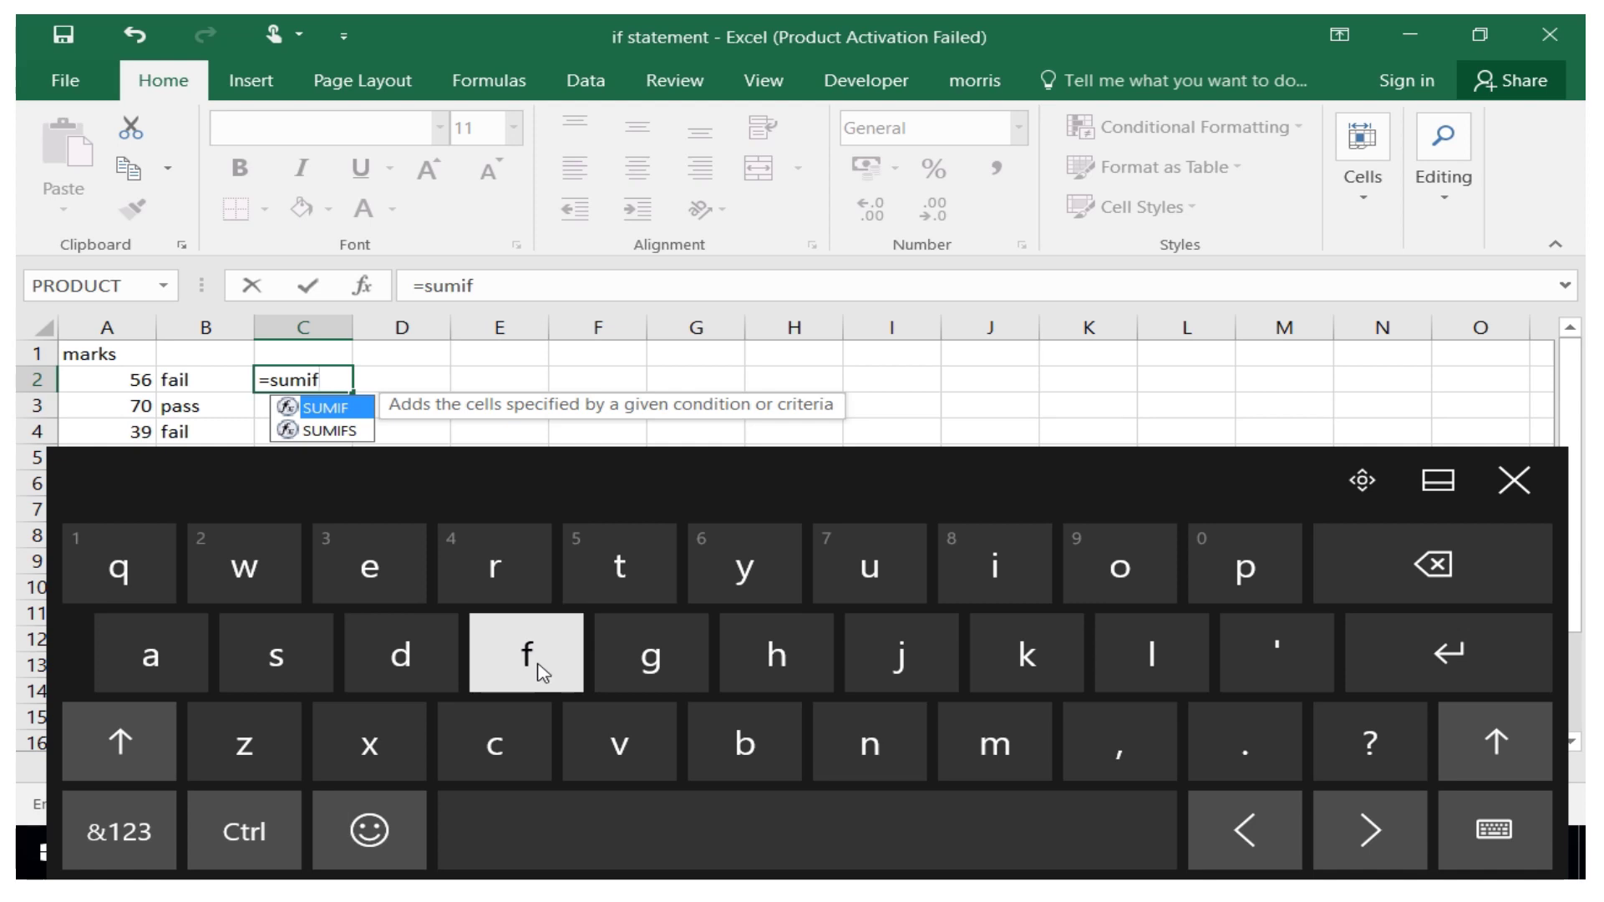
{"action": "left_click", "coordinate": [119, 831]}
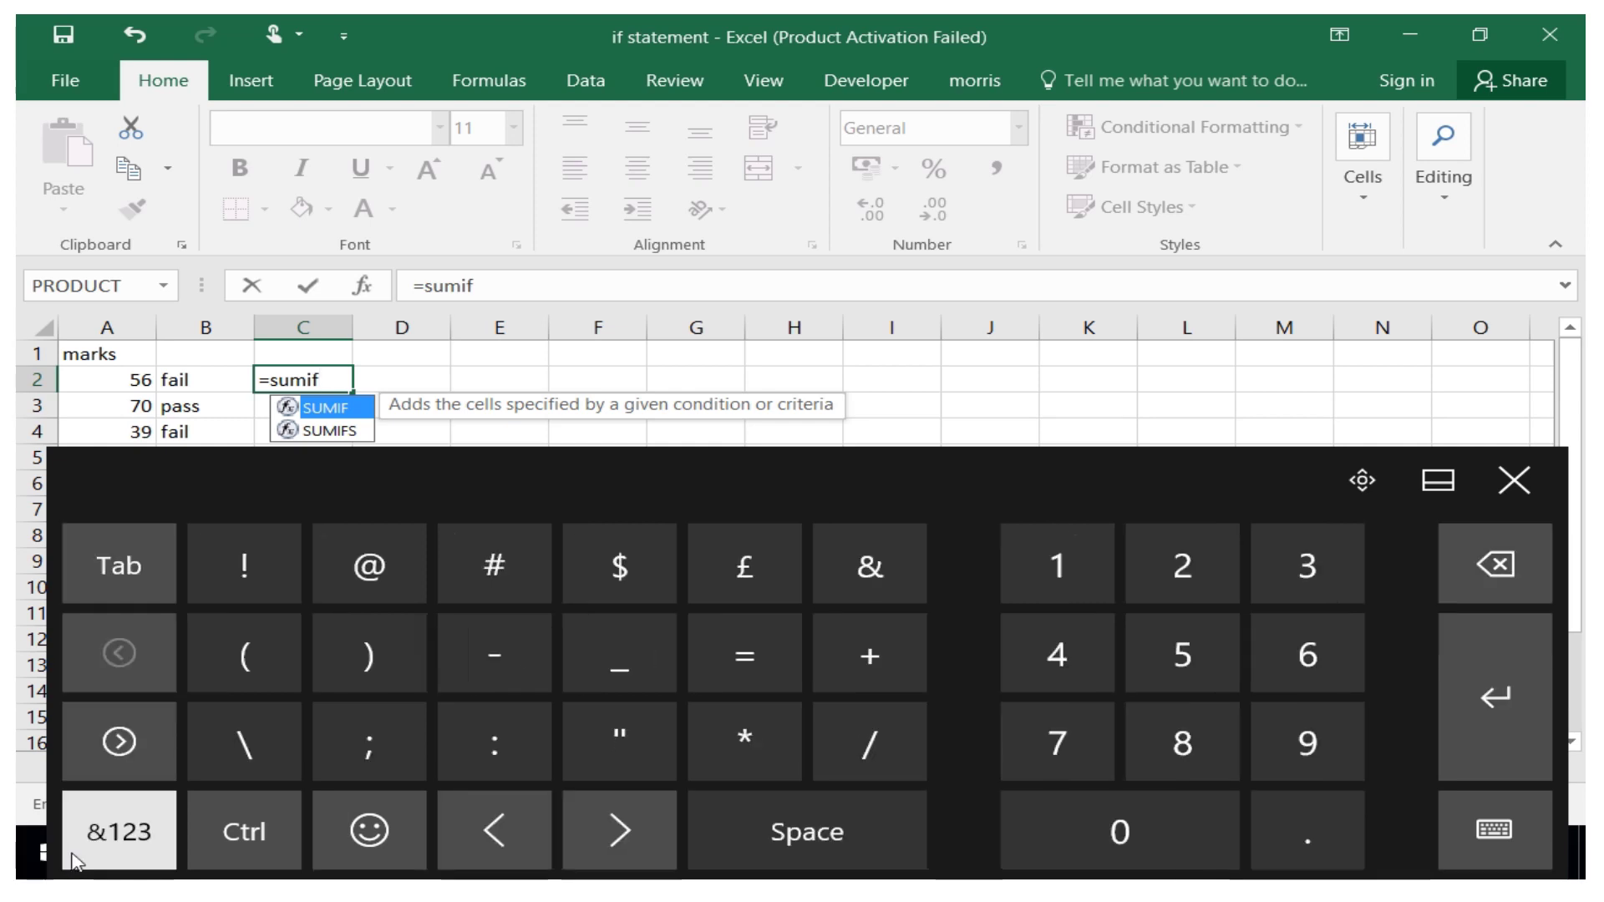
{"action": "left_click", "coordinate": [241, 664]}
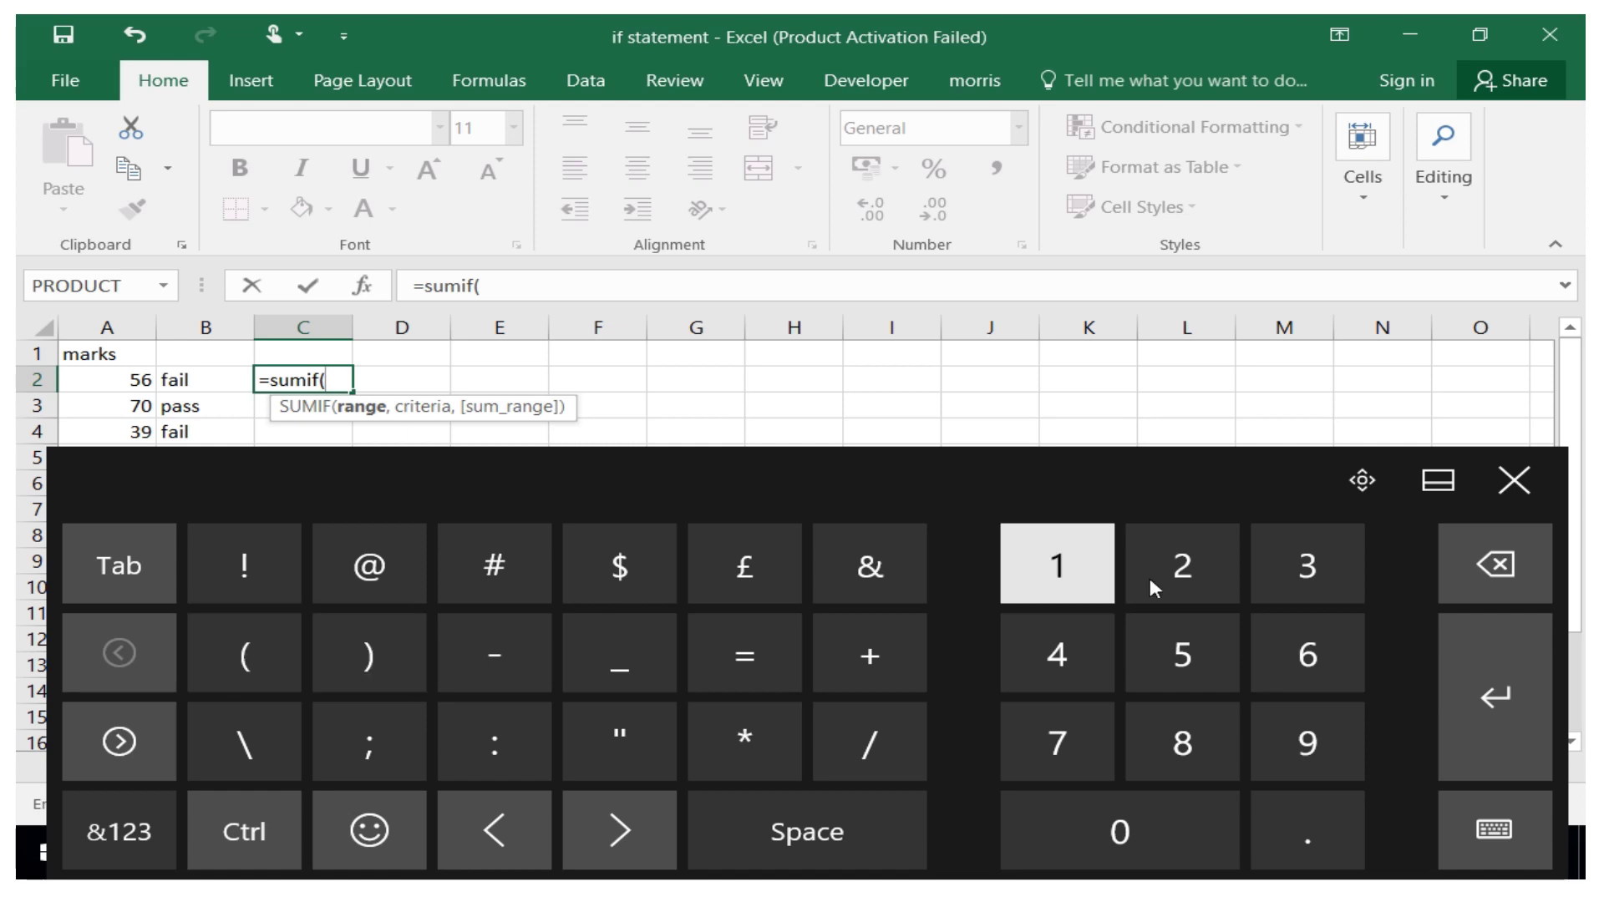
Set the marks in A2:A14 as the SUMIF range and add a comma after it.
{"action": "left_click", "coordinate": [1513, 481]}
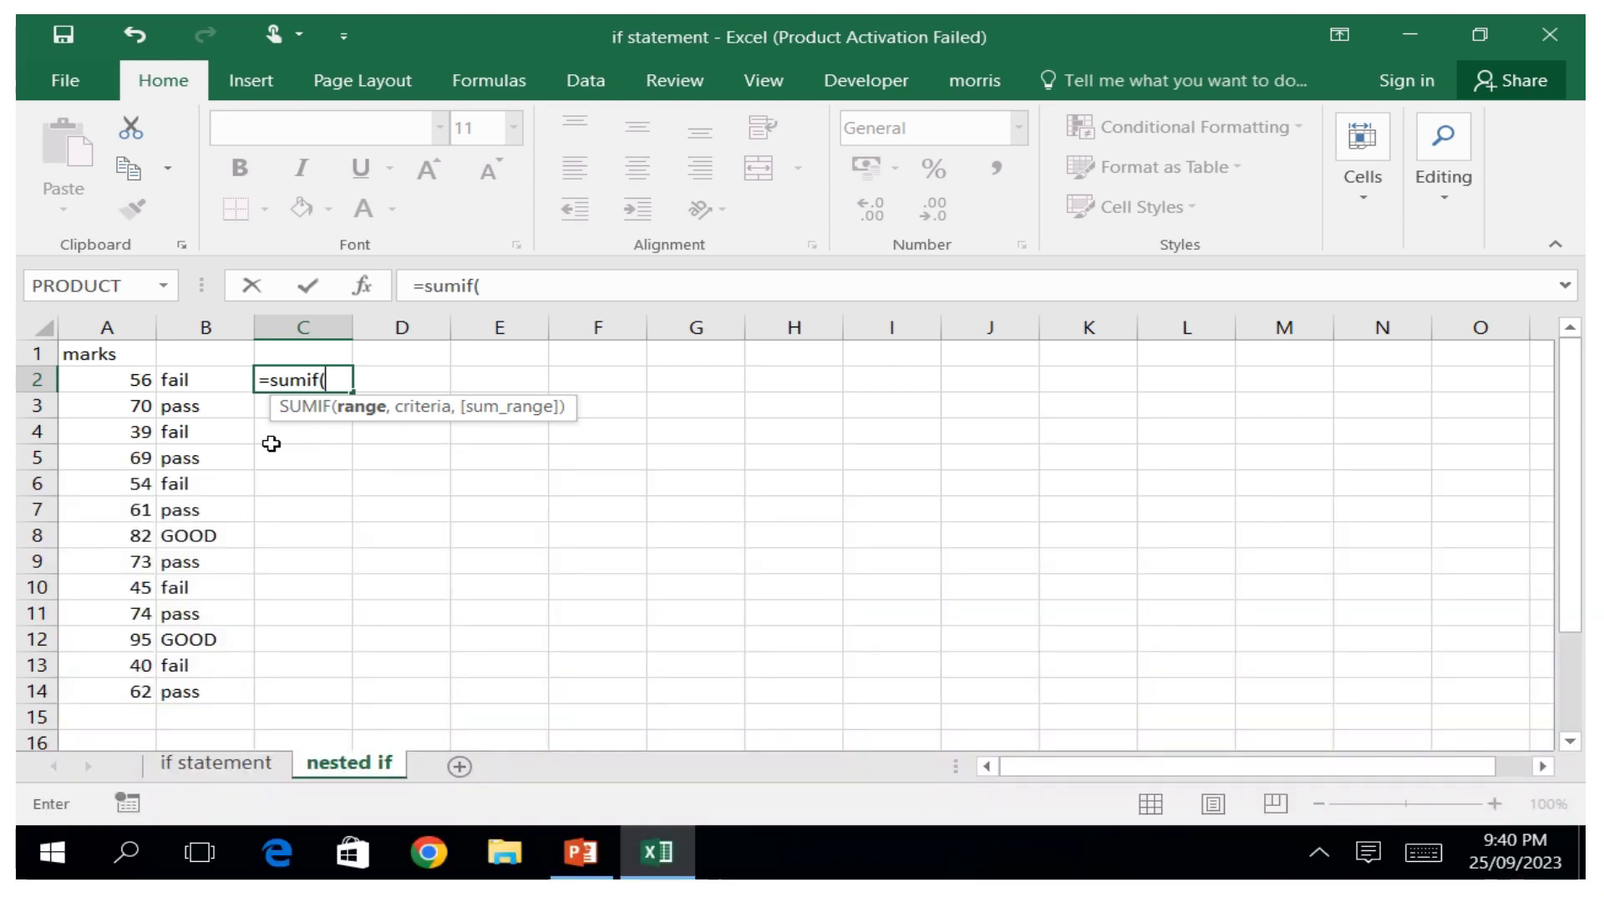
{"action": "left_click", "coordinate": [136, 381]}
{"action": "left_click_drag", "start_coordinate": [137, 401], "coordinate": [122, 695]}
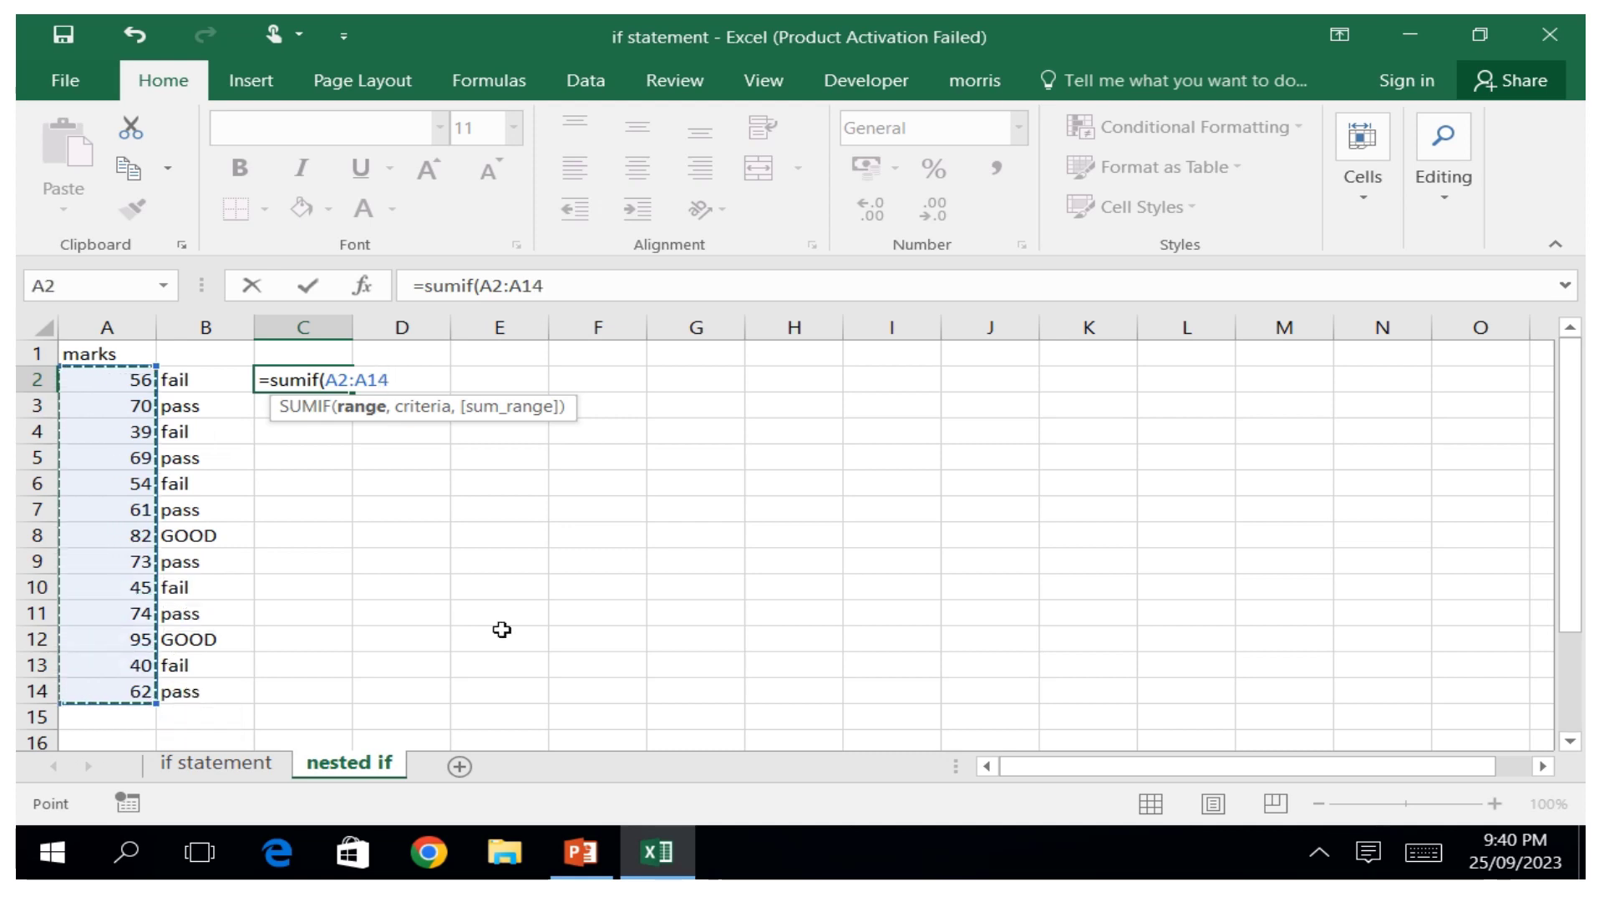
{"action": "left_click", "coordinate": [1424, 852]}
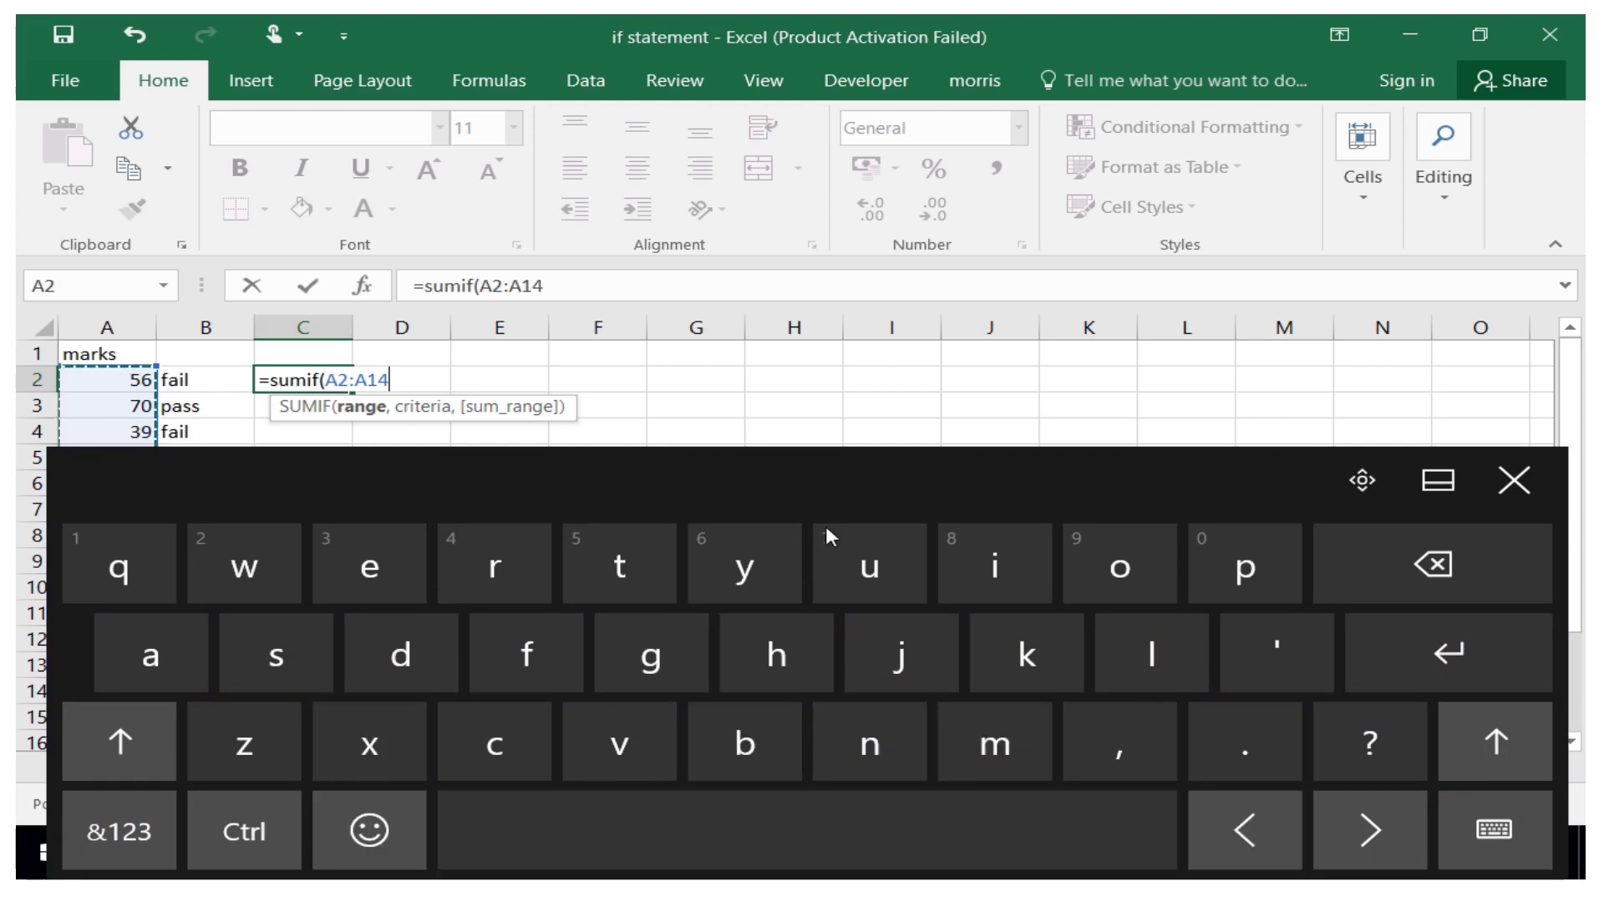
{"action": "left_click", "coordinate": [1115, 764]}
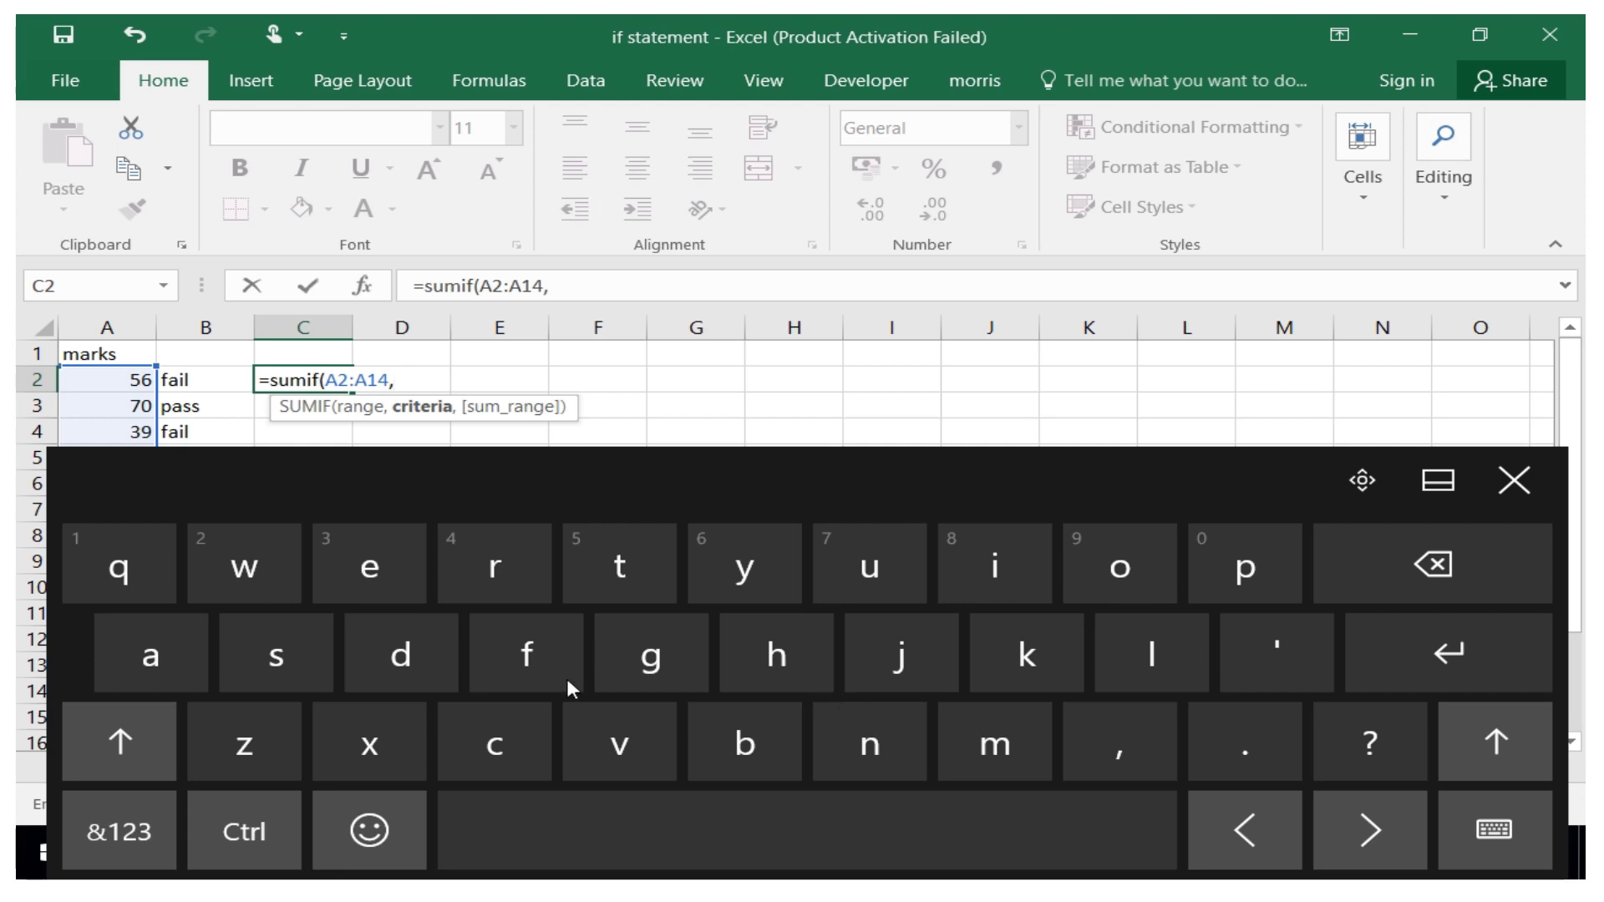
Enter a greater-than operator as the SUMIF criteria and enclose the criteria in double quotation marks.
{"action": "left_click", "coordinate": [147, 840]}
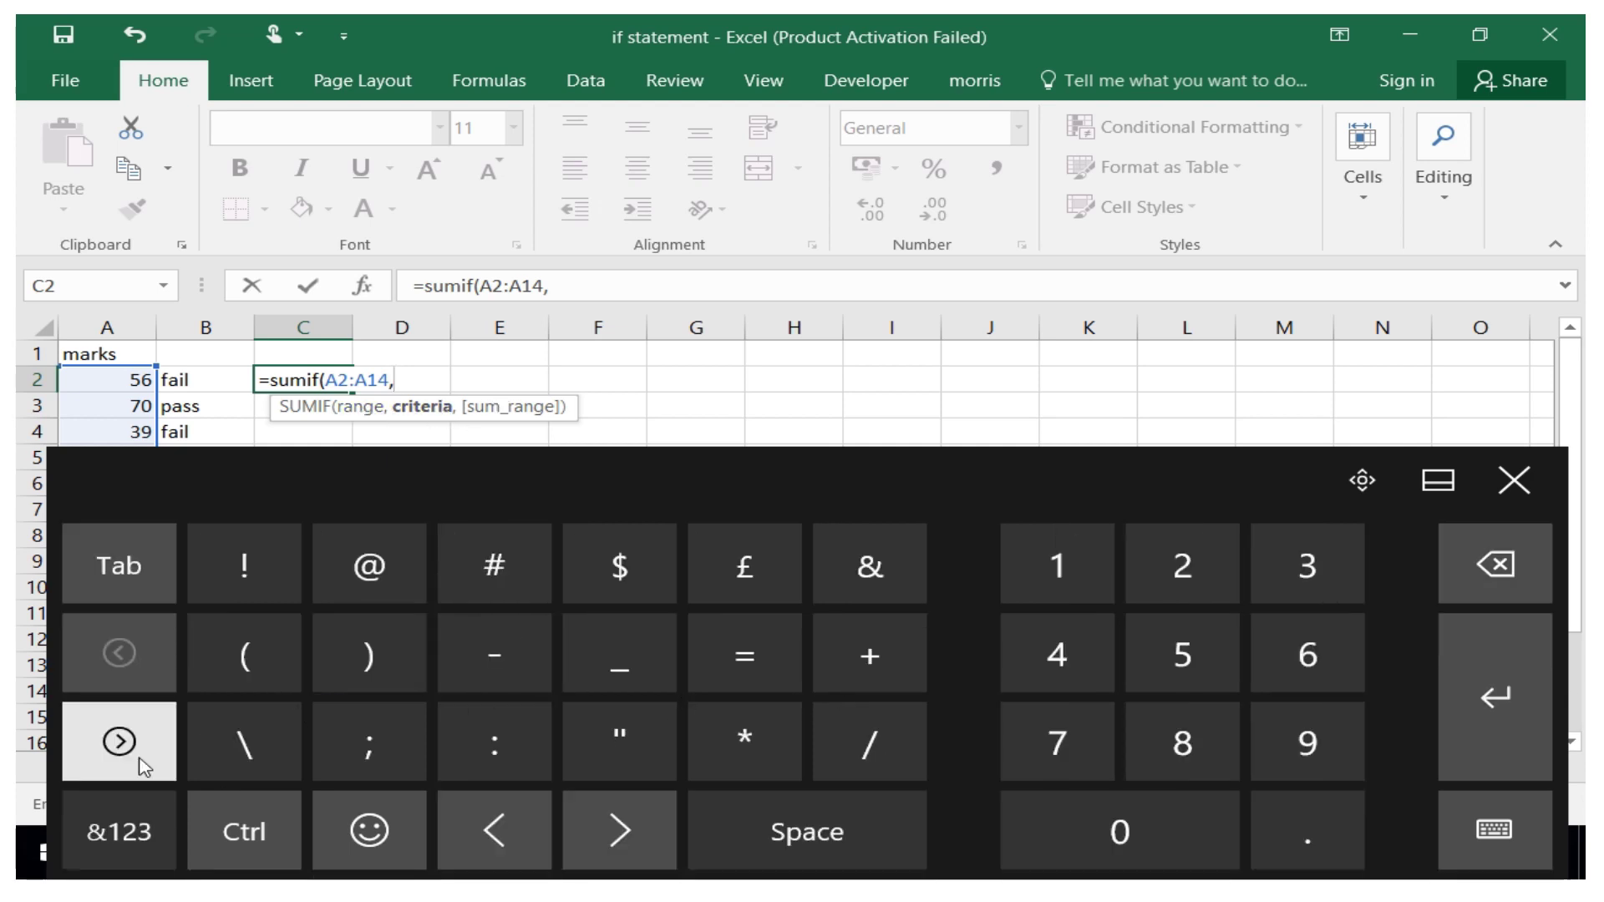
{"action": "left_click", "coordinate": [144, 766]}
{"action": "left_click", "coordinate": [368, 655]}
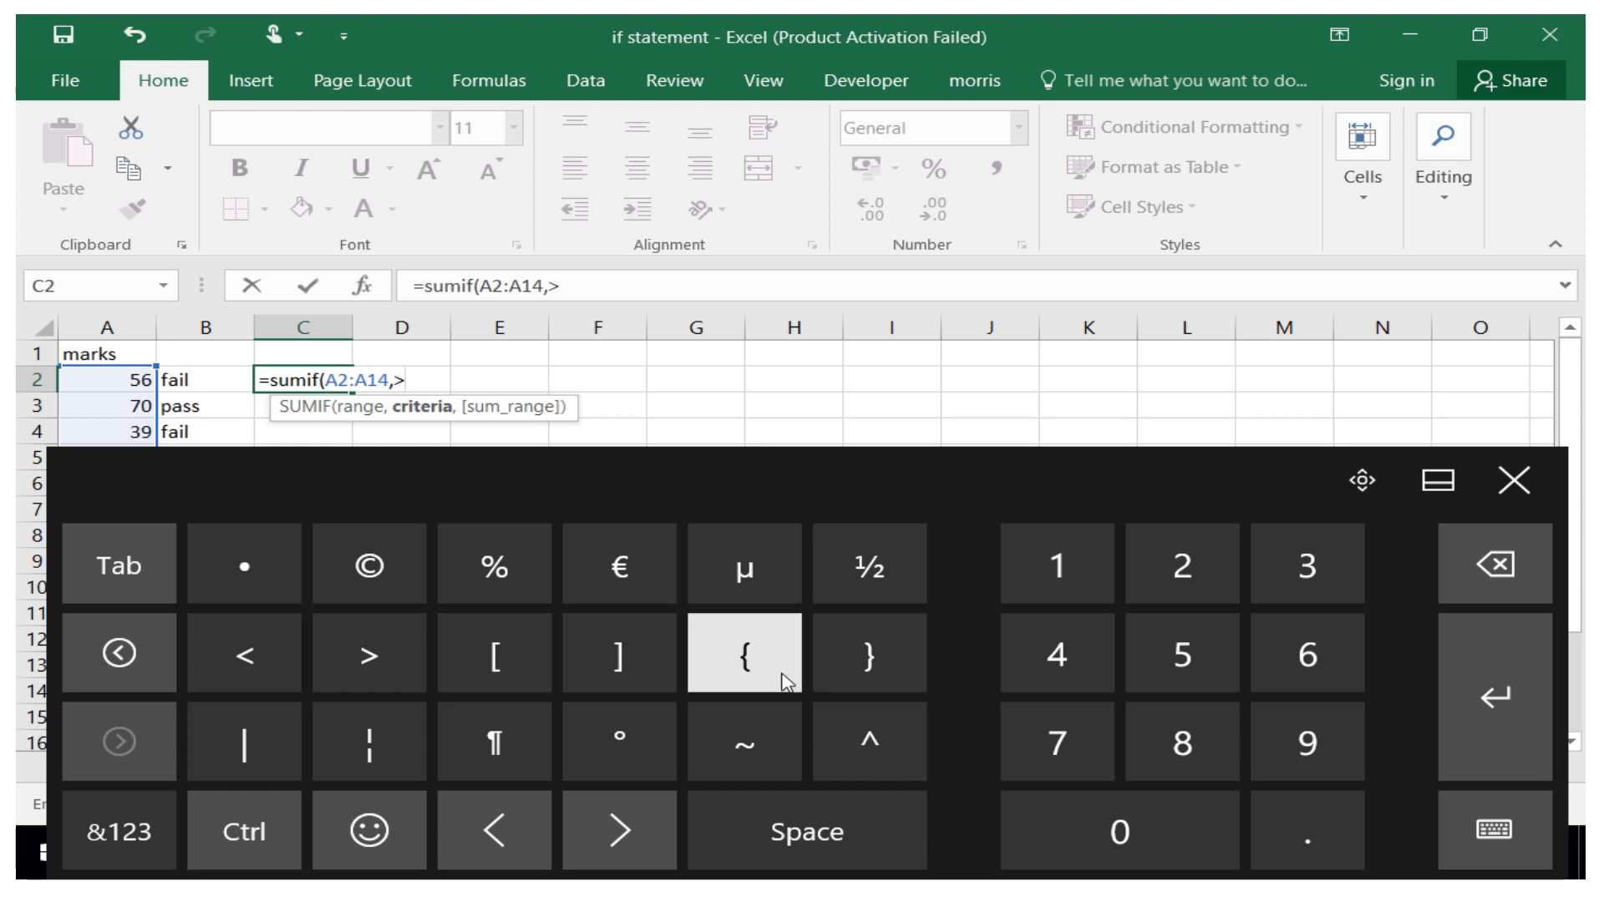
{"action": "left_click", "coordinate": [494, 831]}
{"action": "left_click", "coordinate": [153, 861]}
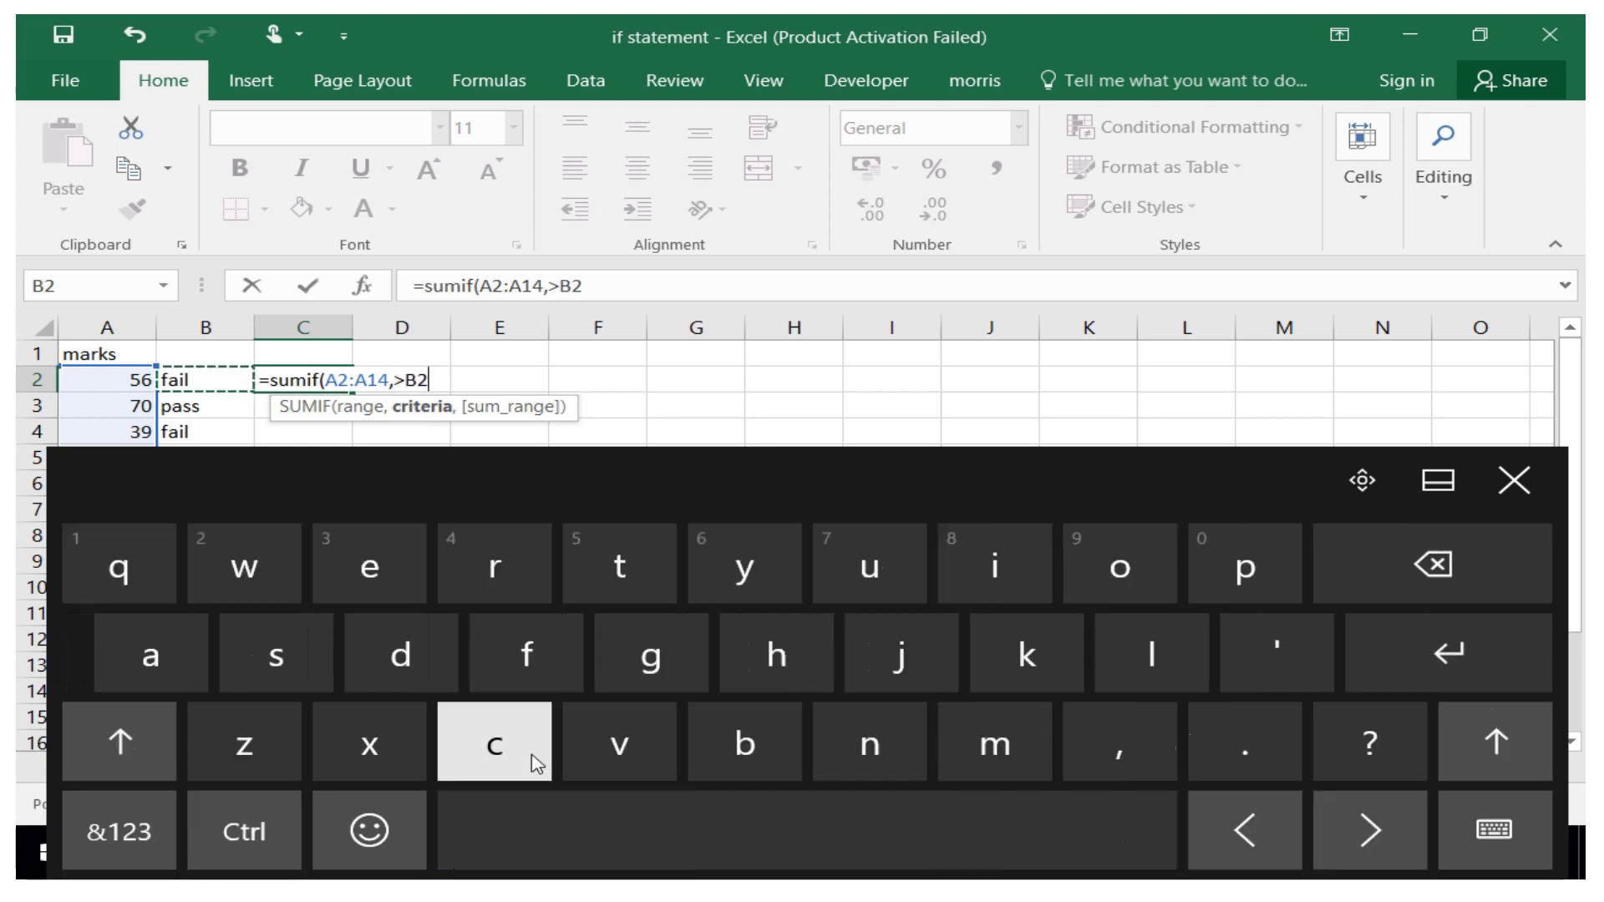
{"action": "left_click", "coordinate": [125, 835]}
{"action": "left_click", "coordinate": [619, 735]}
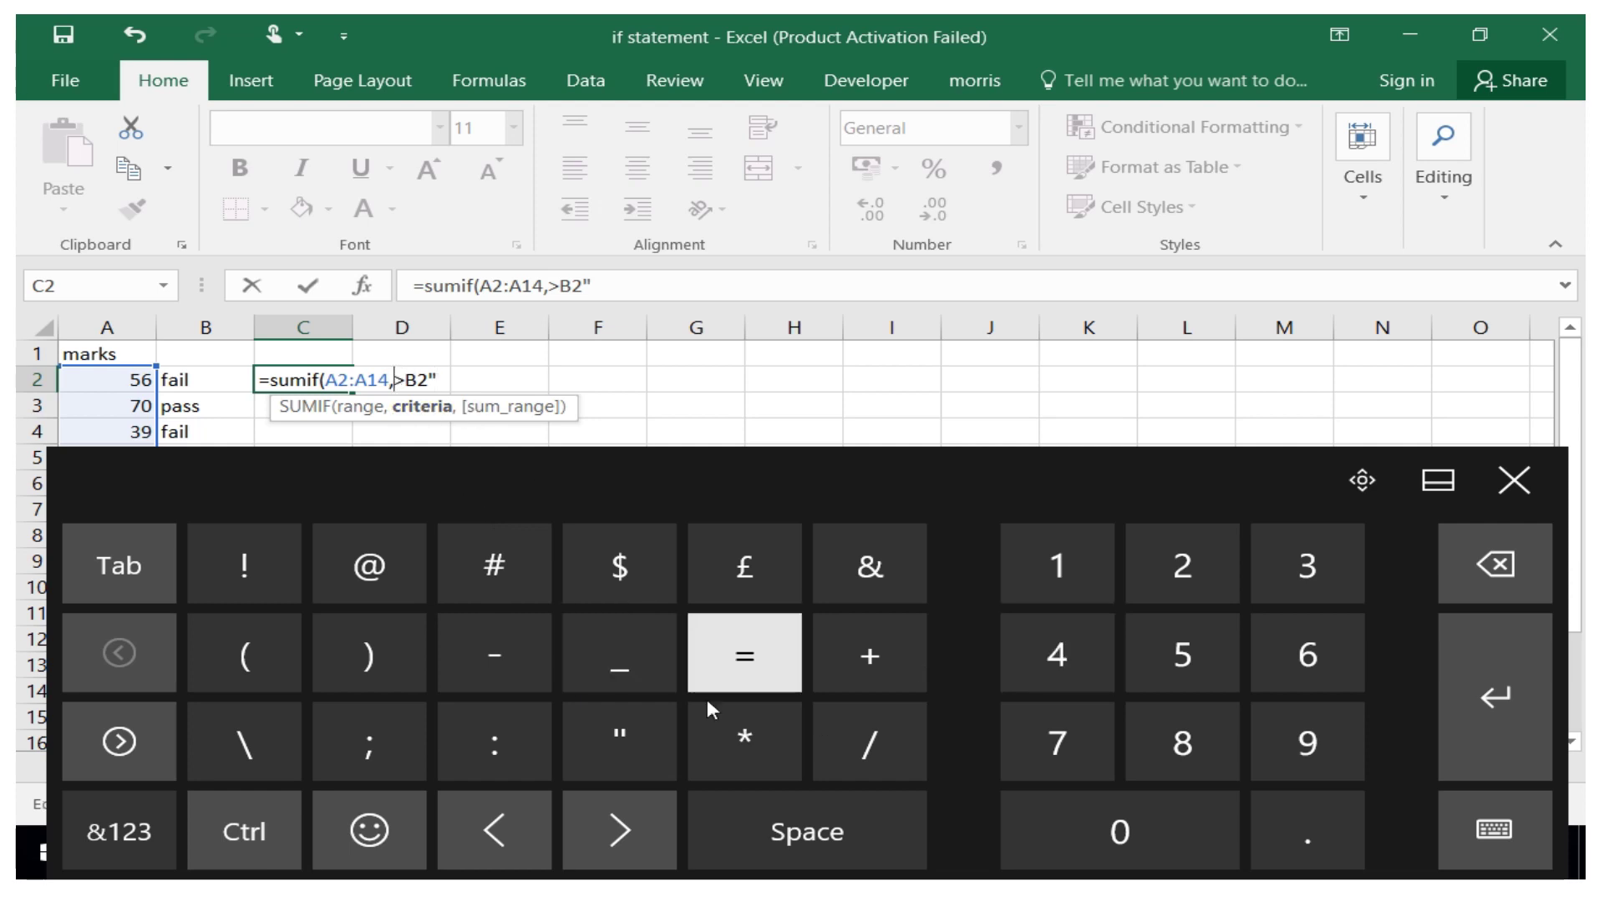
{"action": "left_click", "coordinate": [596, 748]}
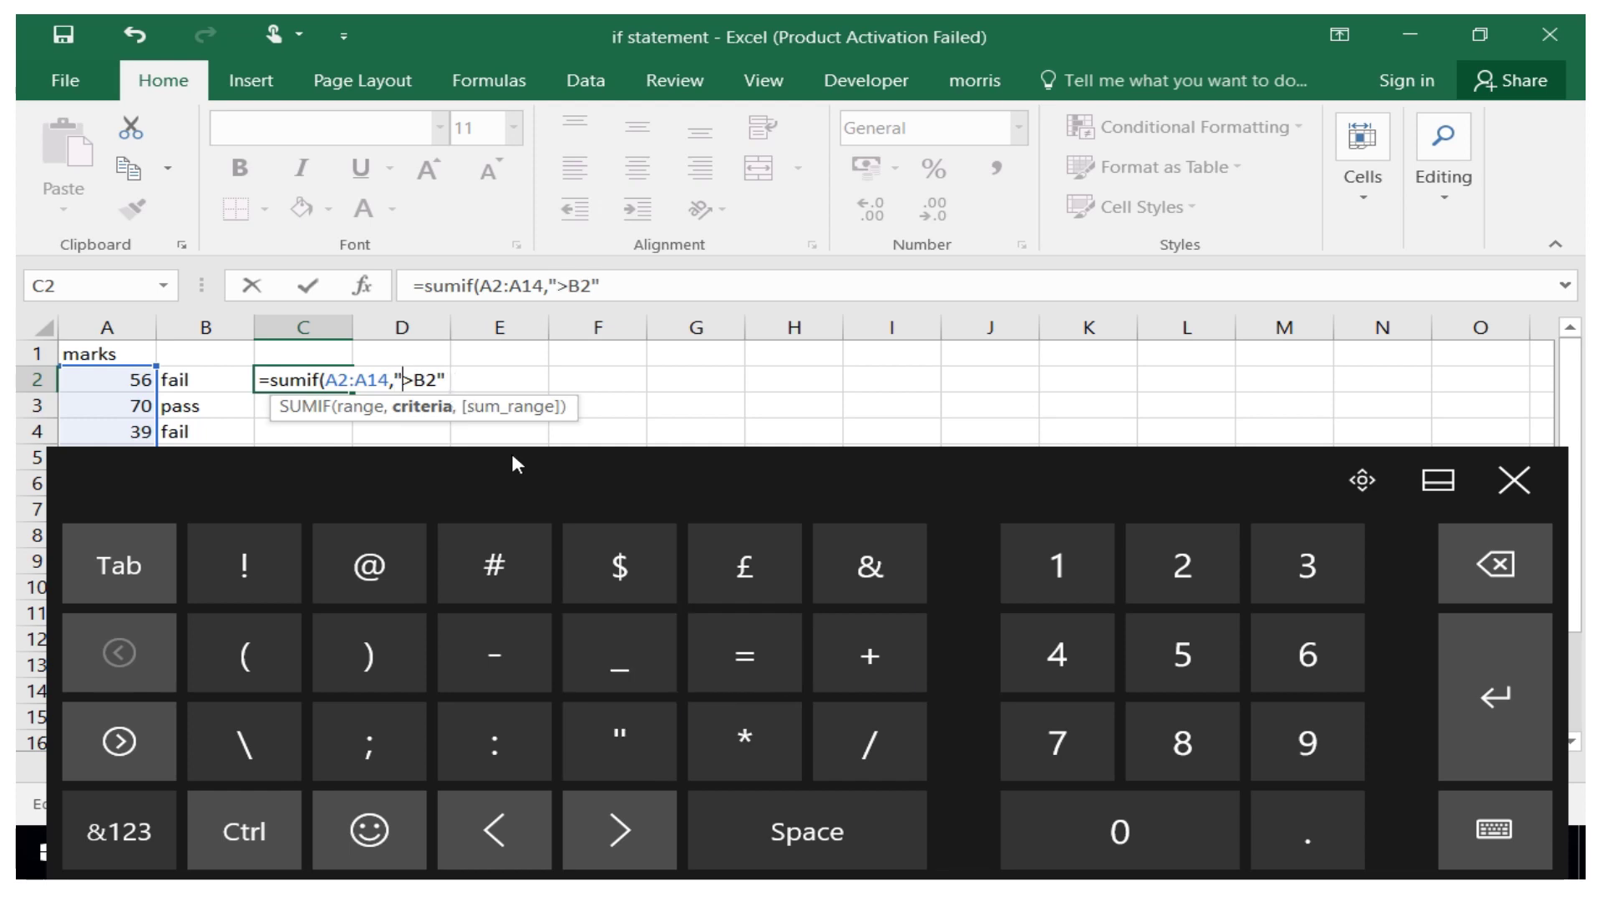
Remove the stray B2 reference from the quoted criteria and enter 50 so that it reads ">50".
{"action": "left_click", "coordinate": [648, 830]}
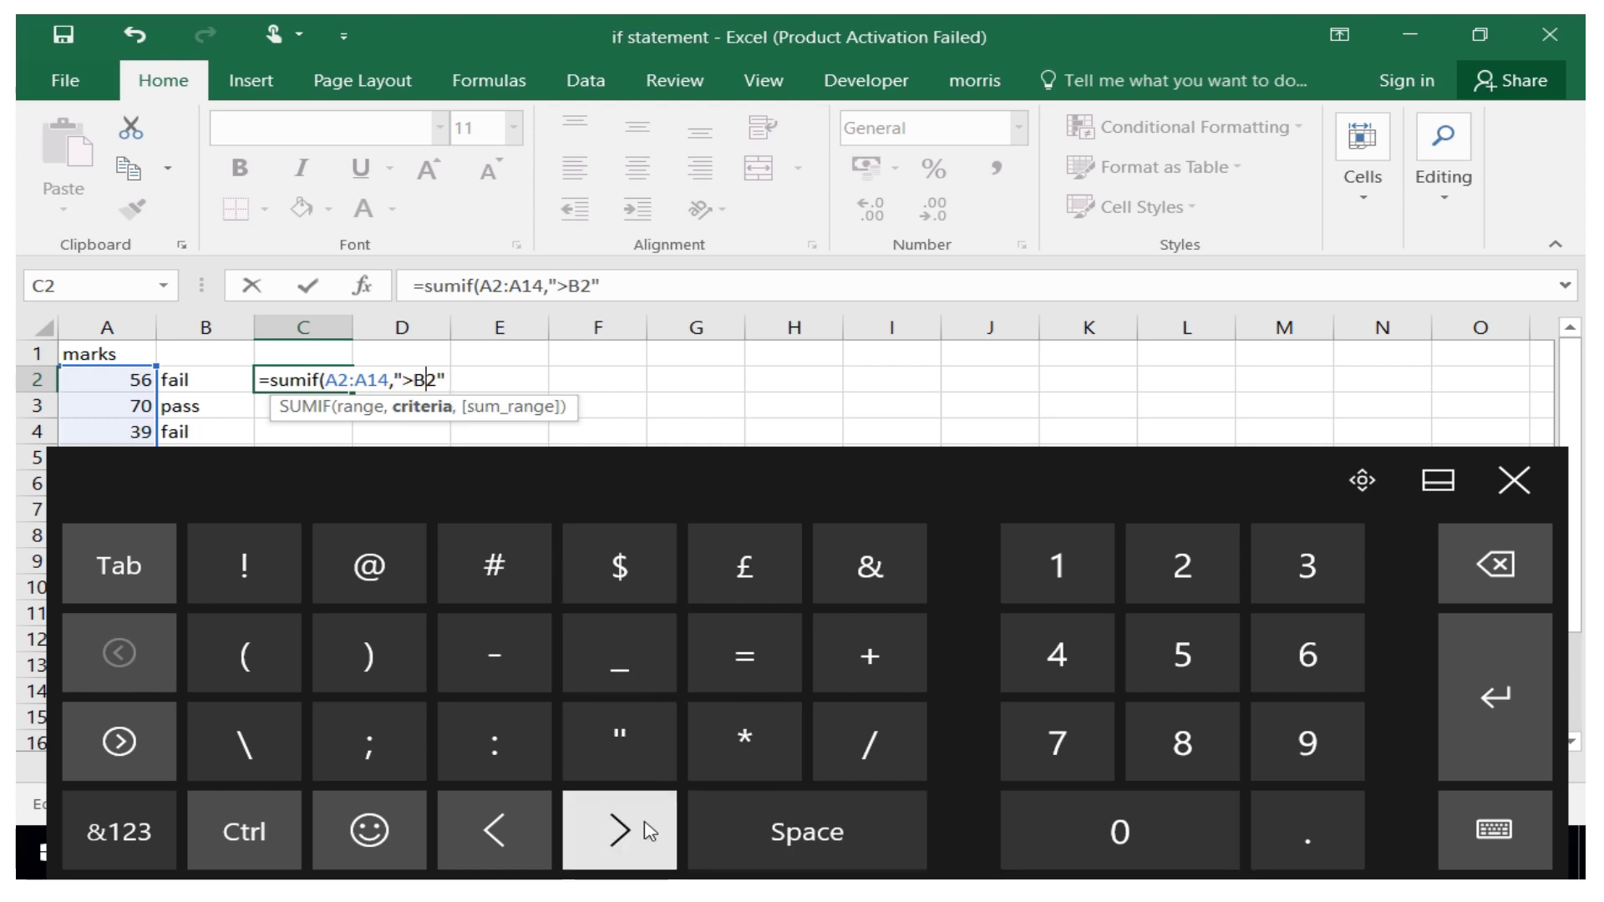
{"action": "left_click", "coordinate": [648, 829]}
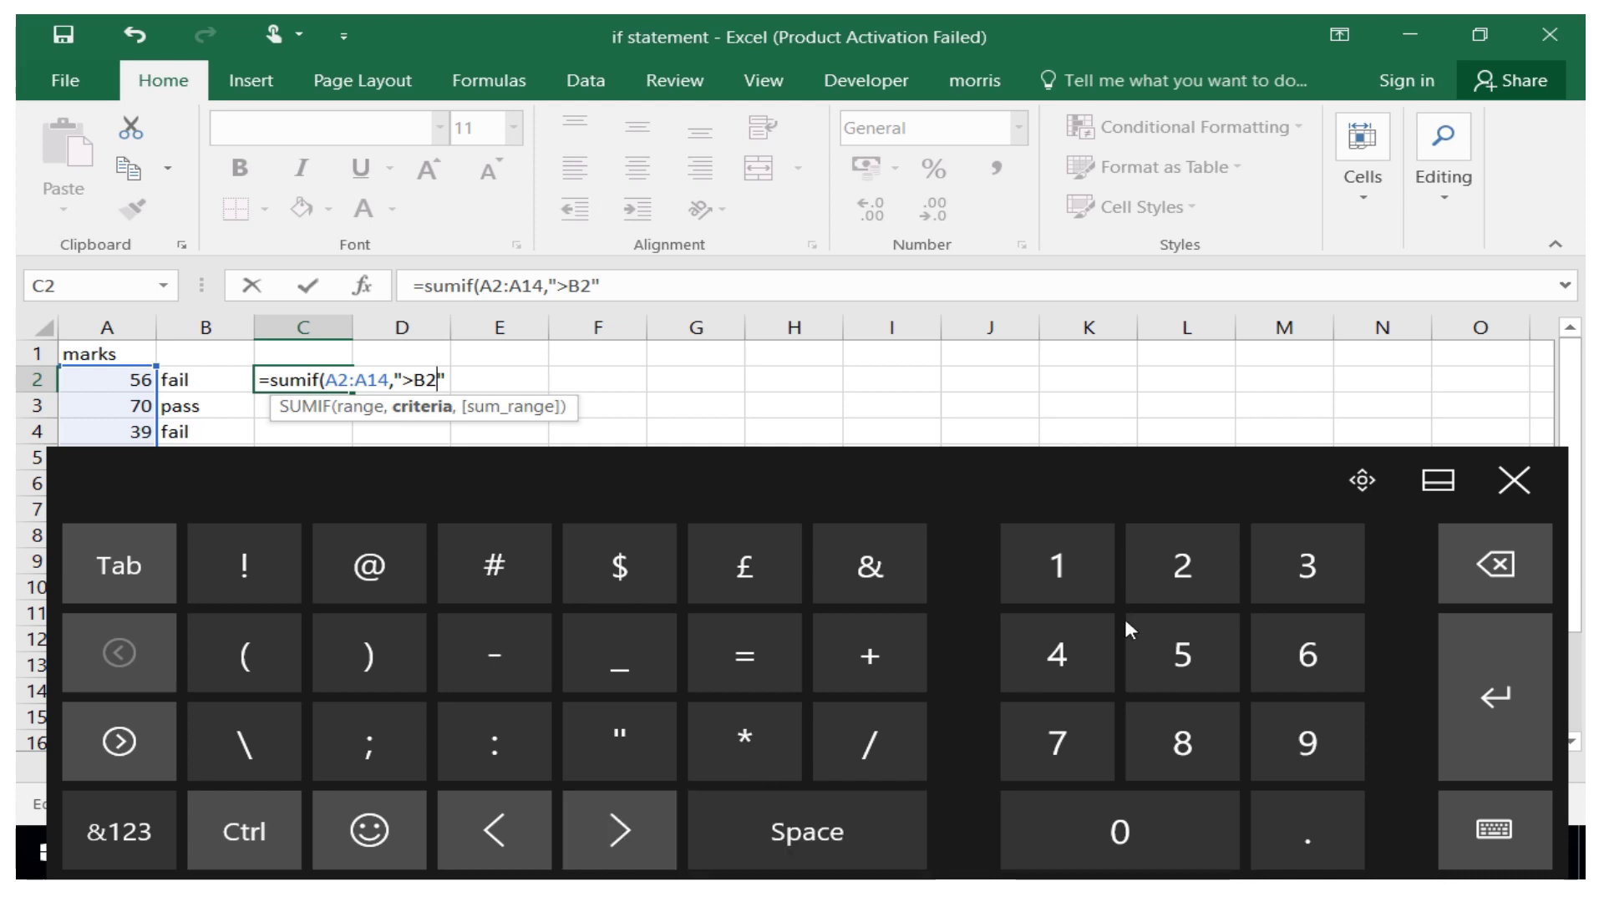
{"action": "left_click", "coordinate": [1523, 582]}
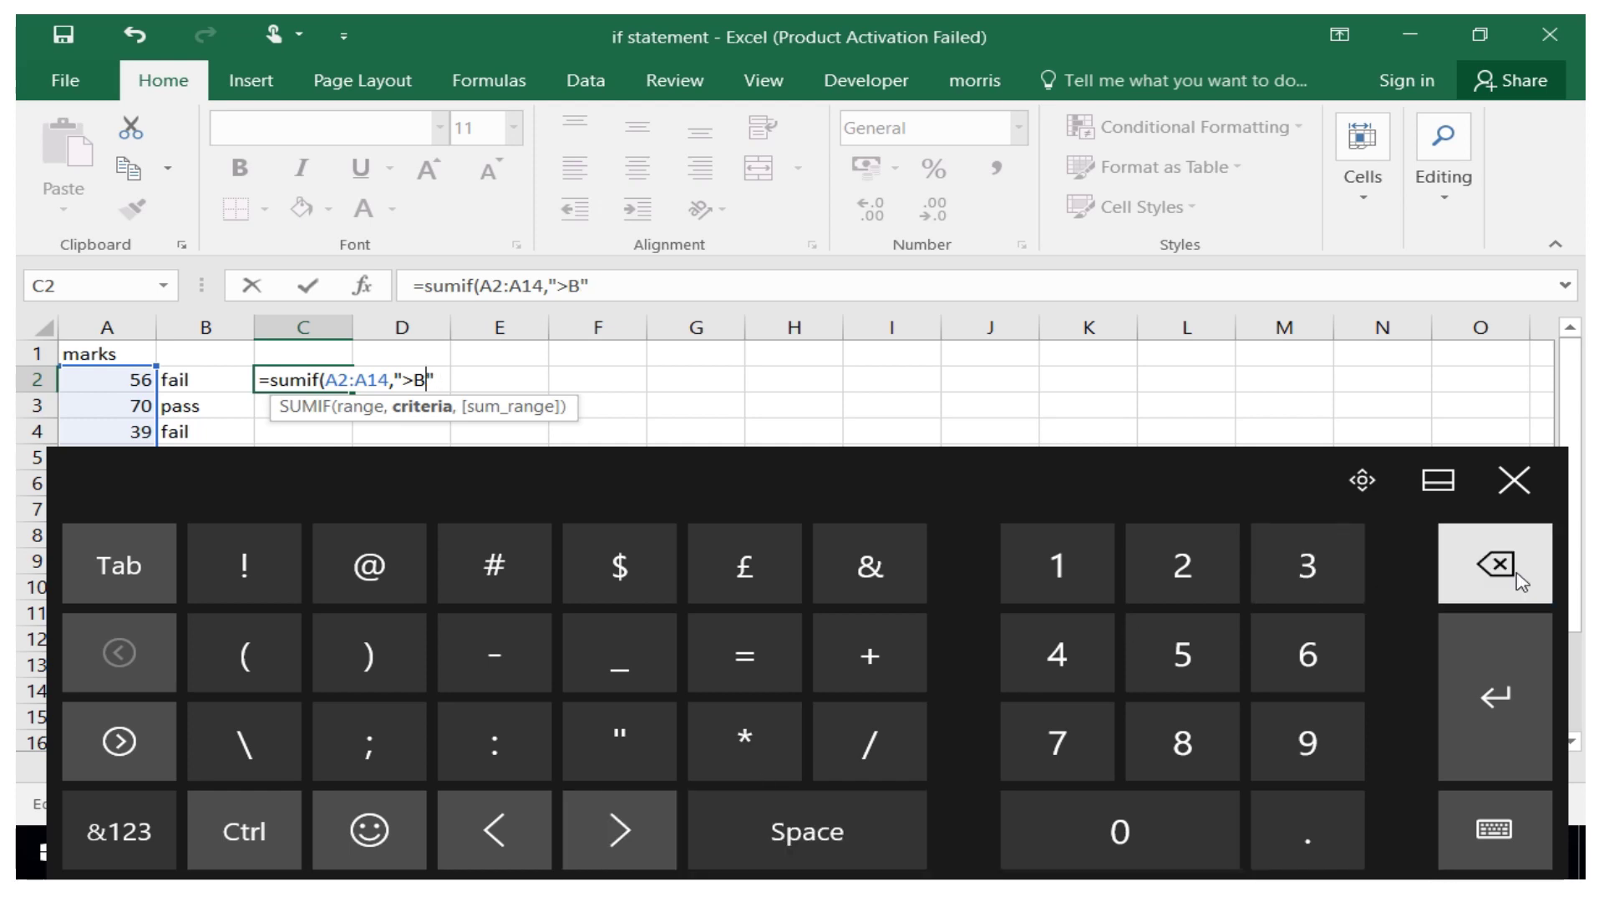
{"action": "left_click", "coordinate": [1522, 582]}
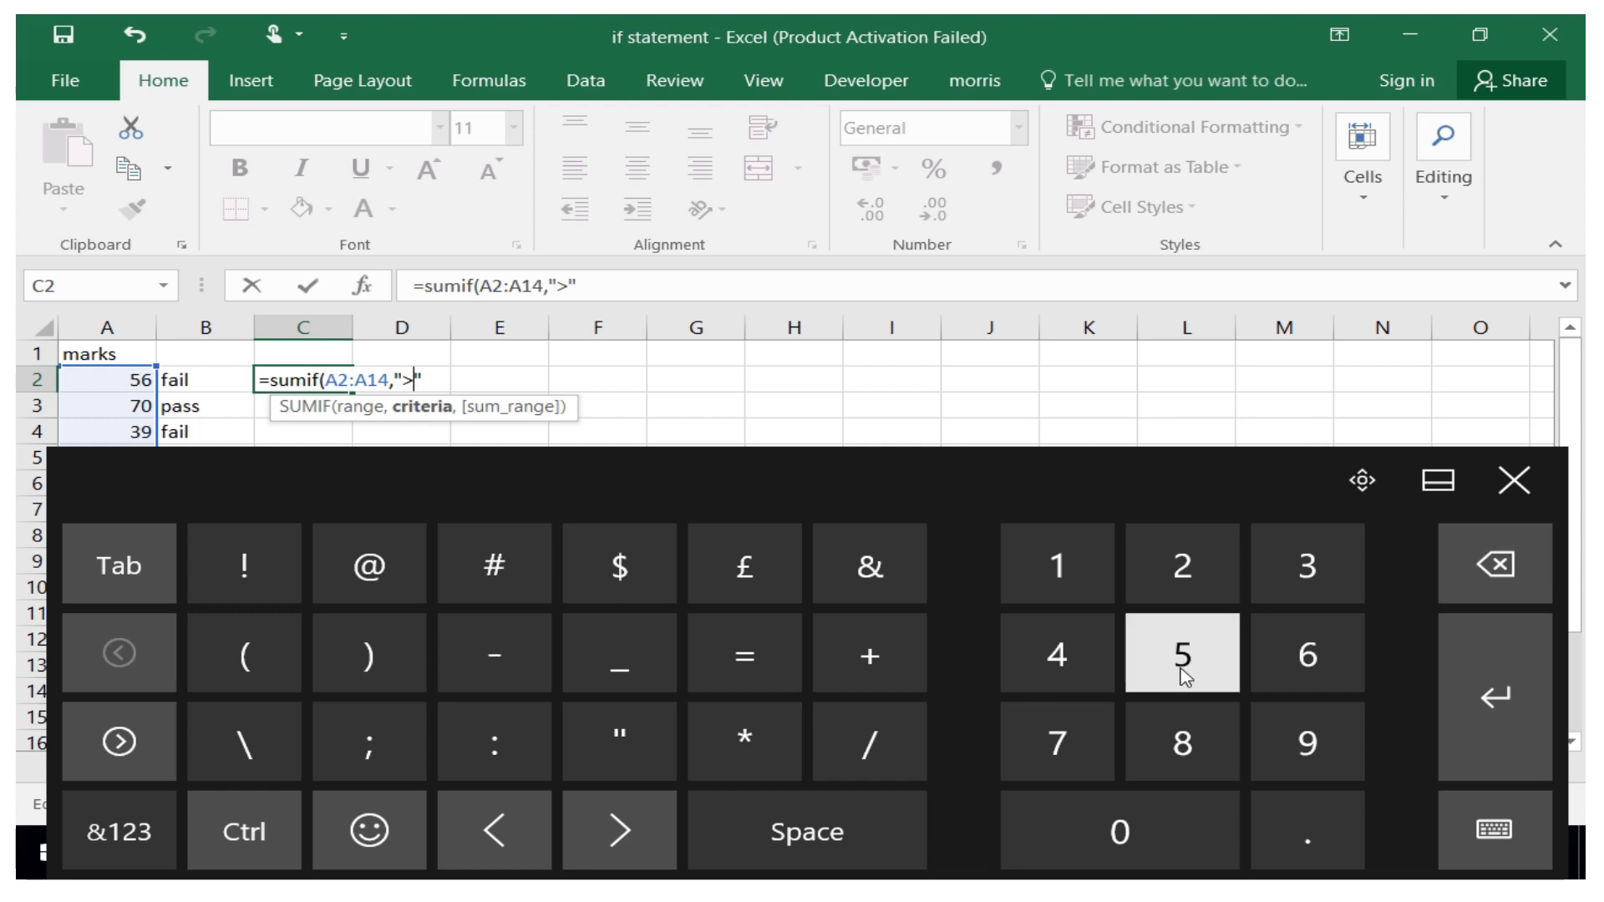
{"action": "left_click", "coordinate": [1178, 672]}
{"action": "left_click", "coordinate": [1137, 834]}
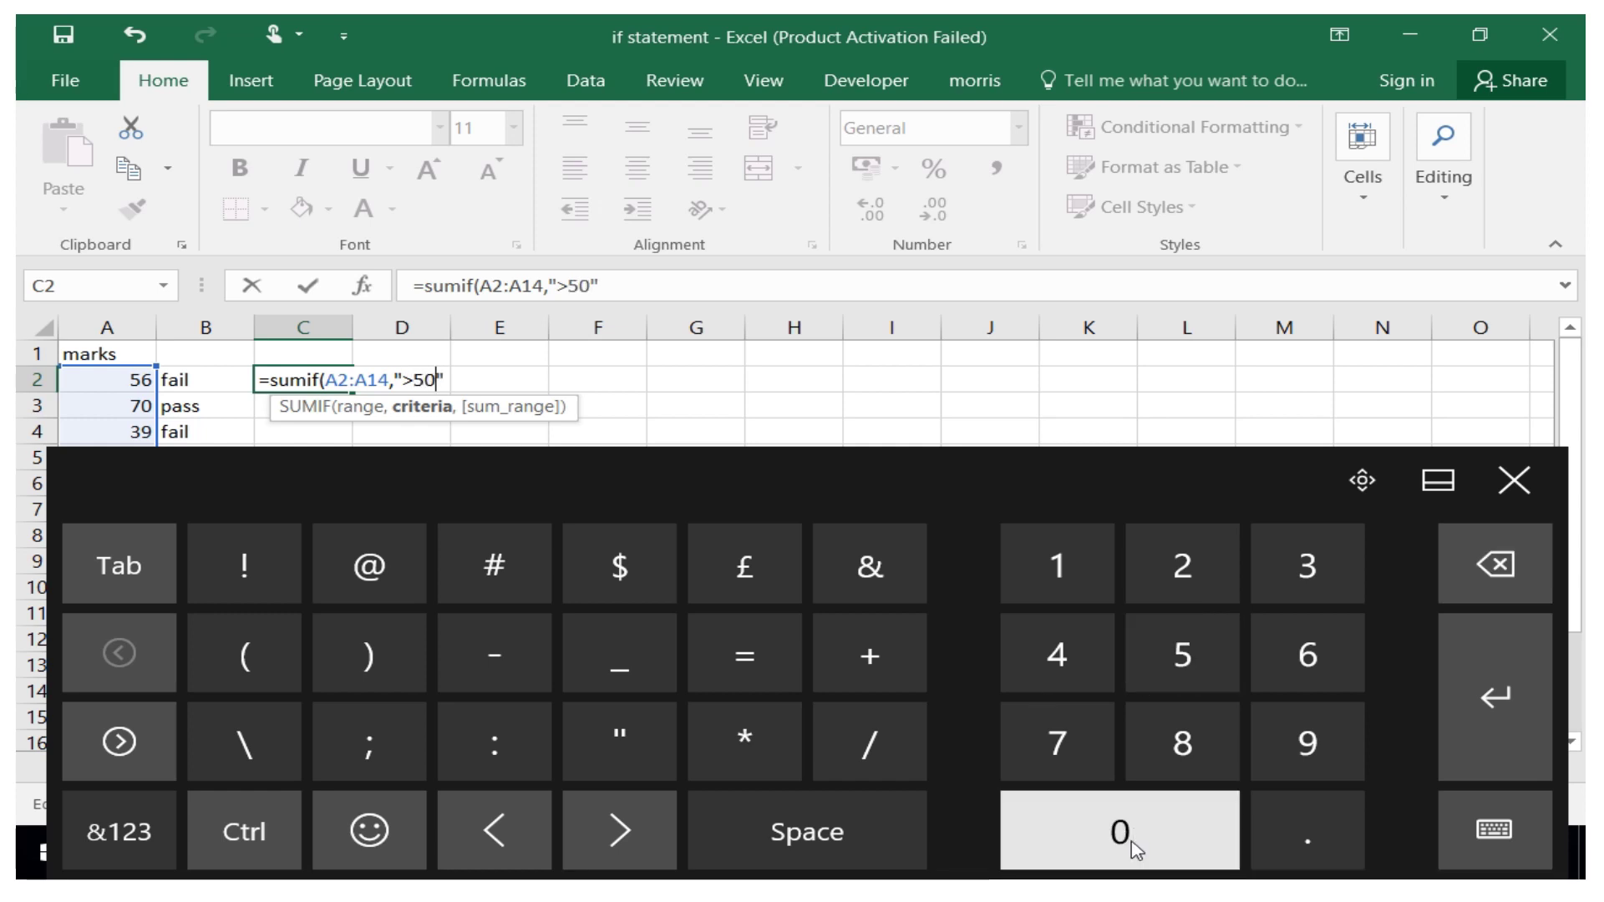
Close the SUMIF formula with a parenthesis after the closing quotation mark and commit it as =sumif(A2:A14,">50").
{"action": "left_click", "coordinate": [351, 673]}
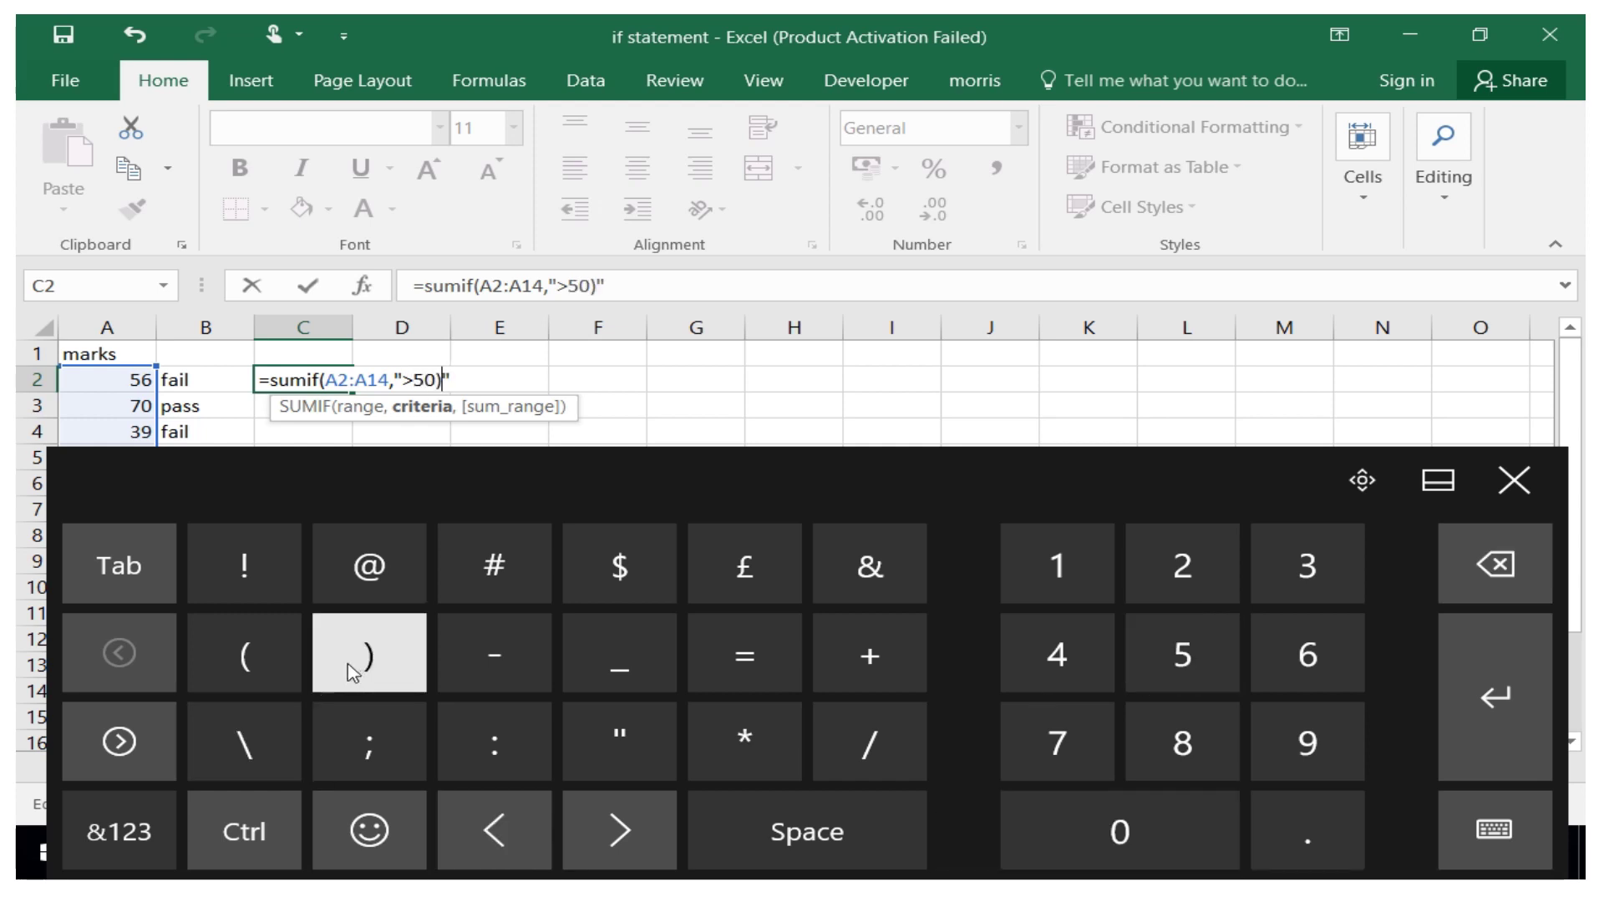
{"action": "left_click", "coordinate": [1496, 566]}
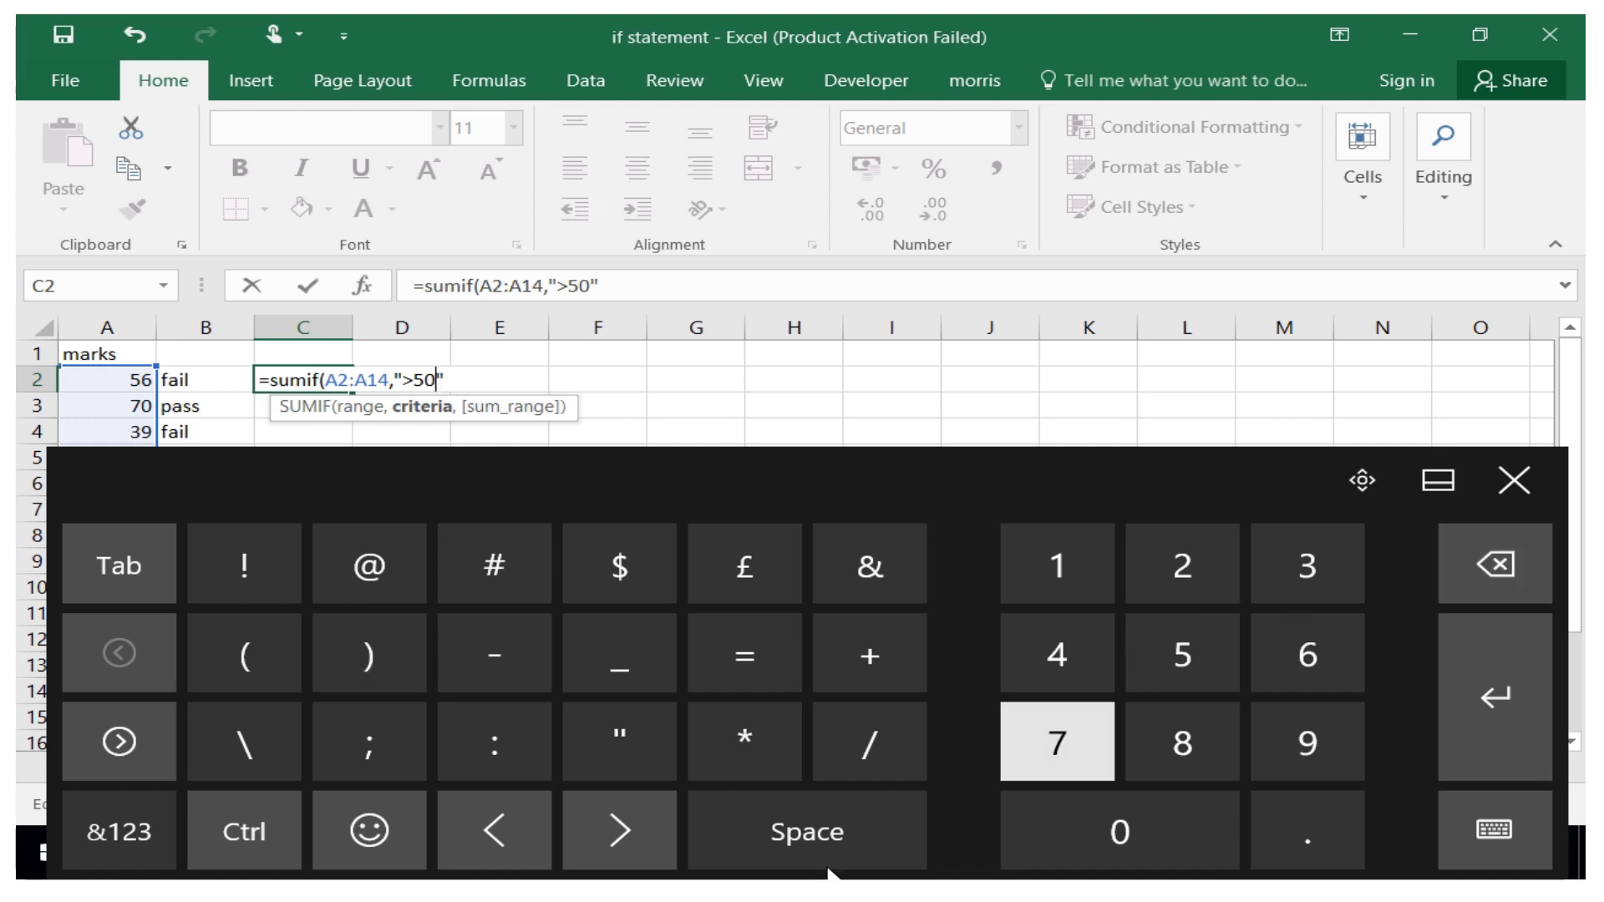
{"action": "left_click", "coordinate": [409, 672]}
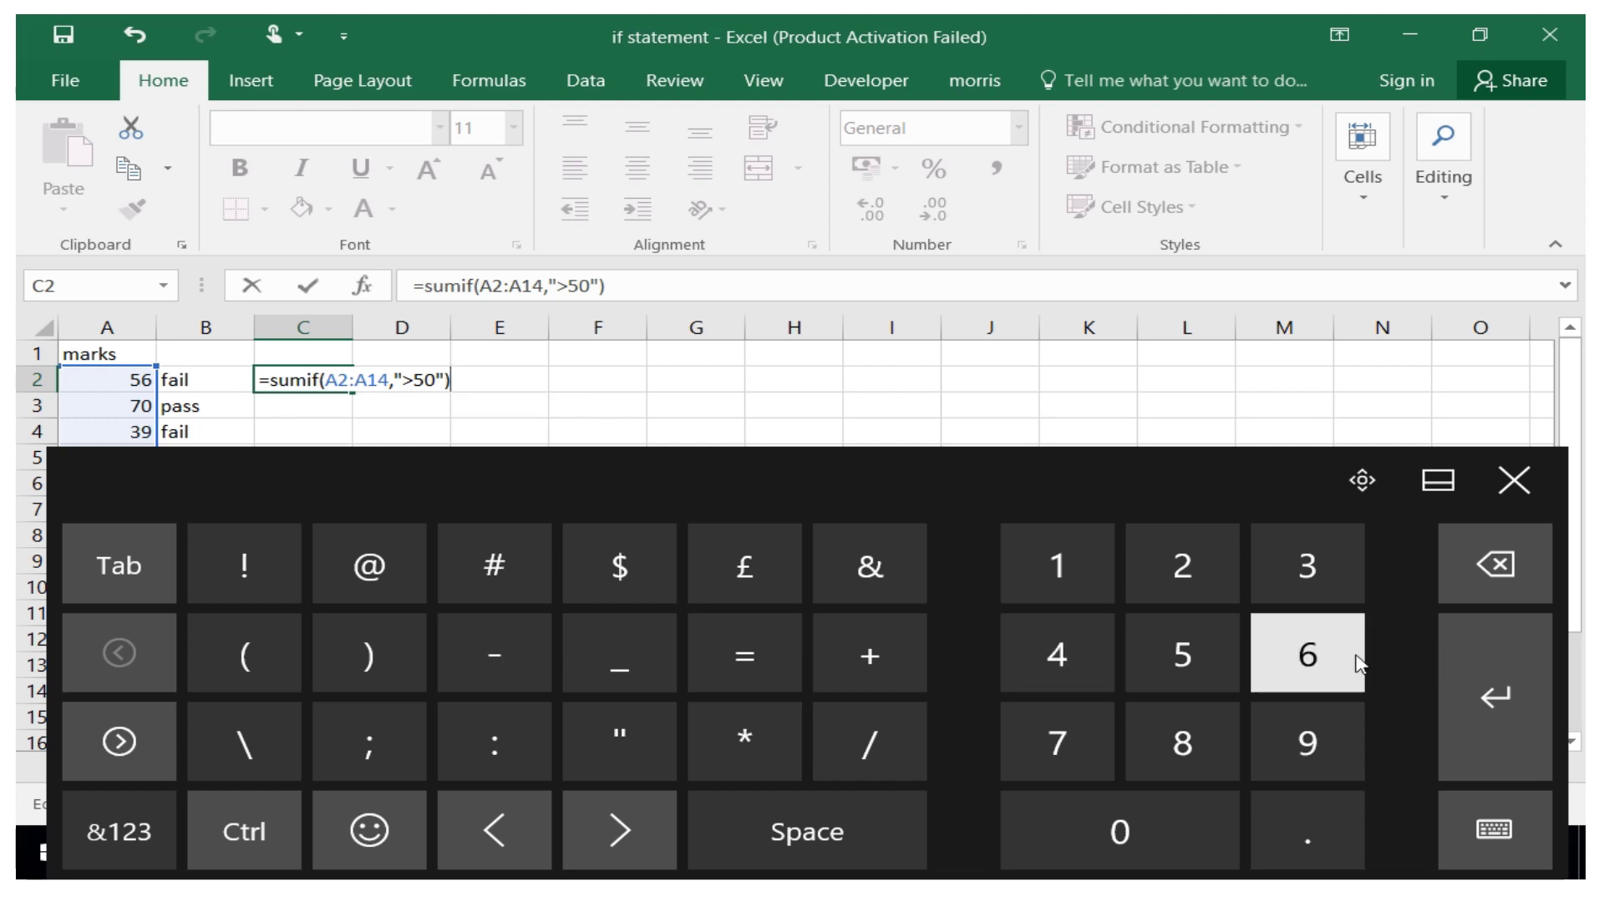
{"action": "left_click", "coordinate": [1500, 681]}
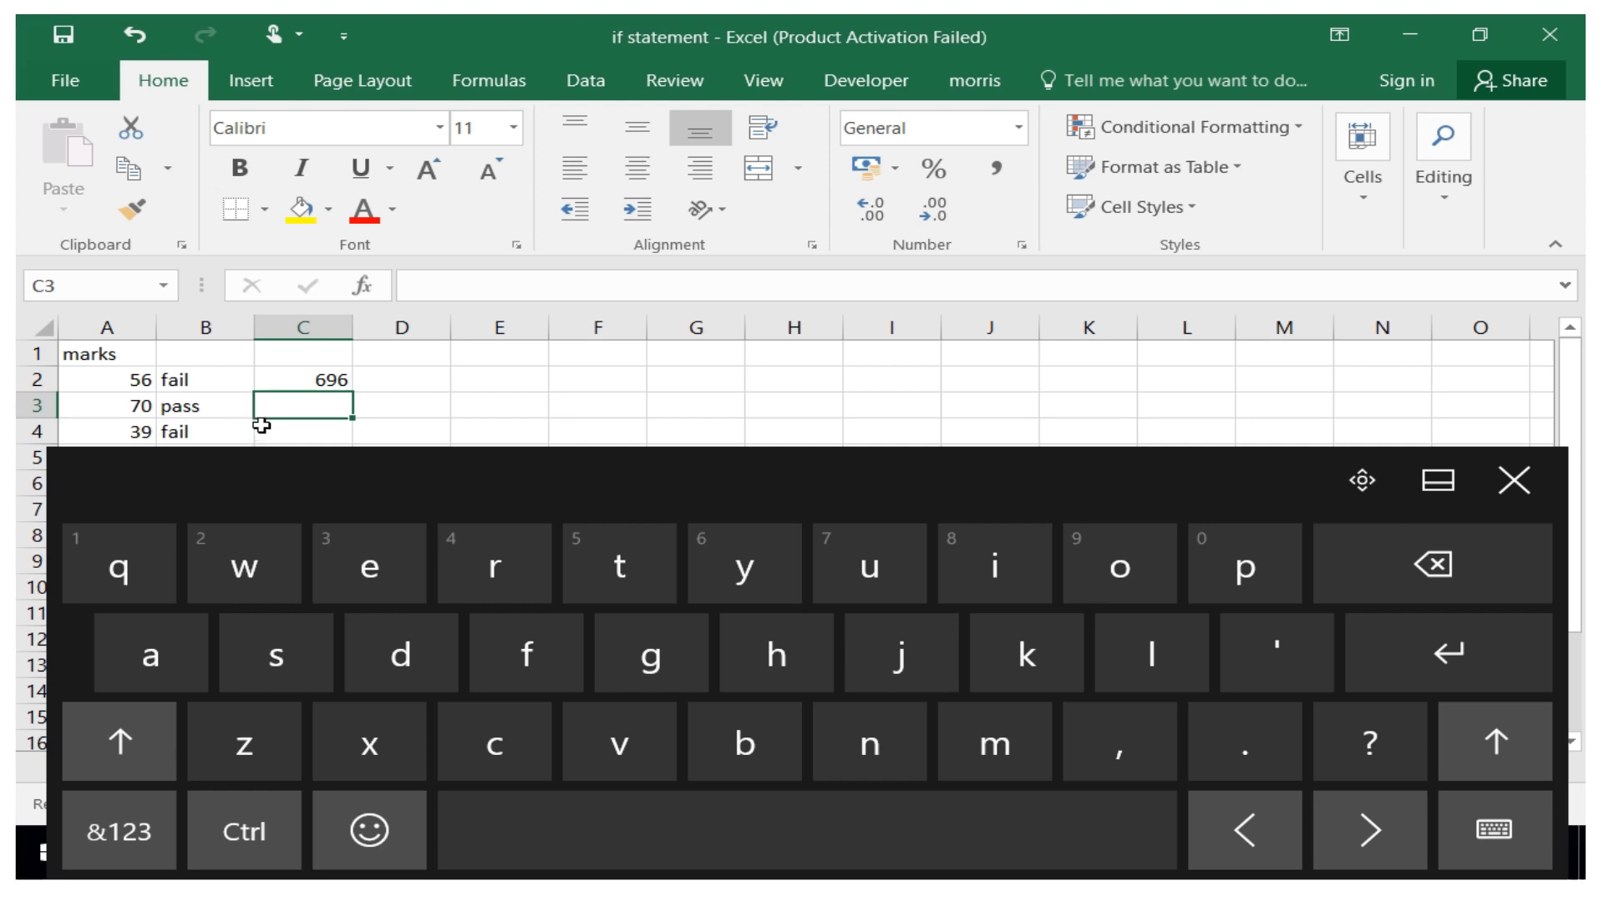
Fill the SUMIF formula from C2 down to C14, with the on-screen keyboard closed.
{"action": "left_click", "coordinate": [322, 378]}
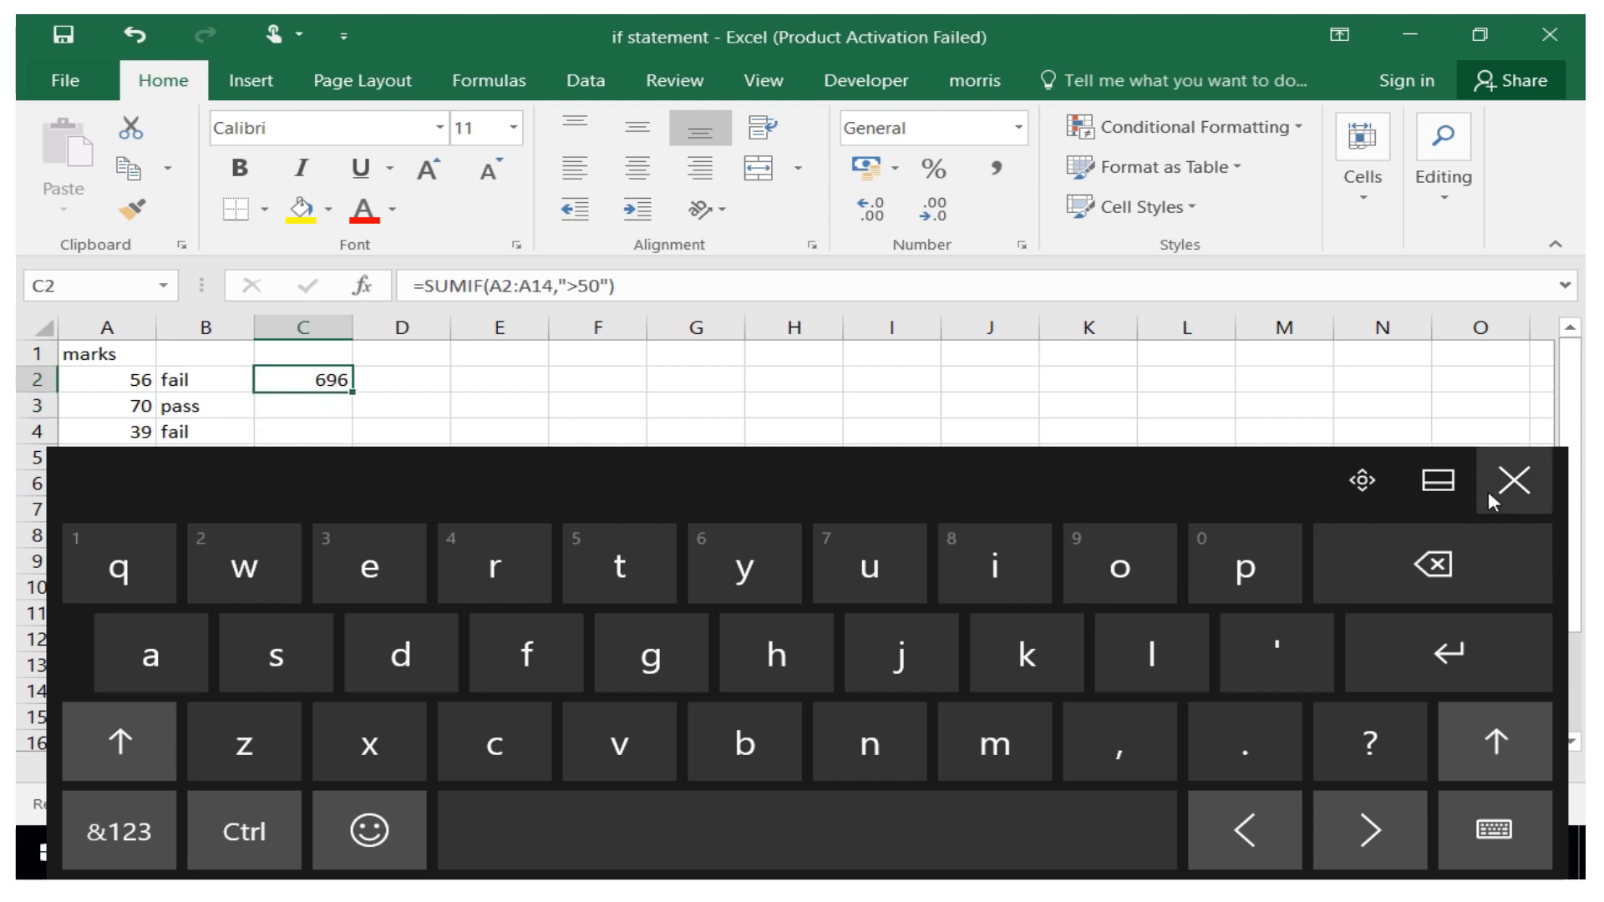
{"action": "left_click", "coordinate": [1508, 481]}
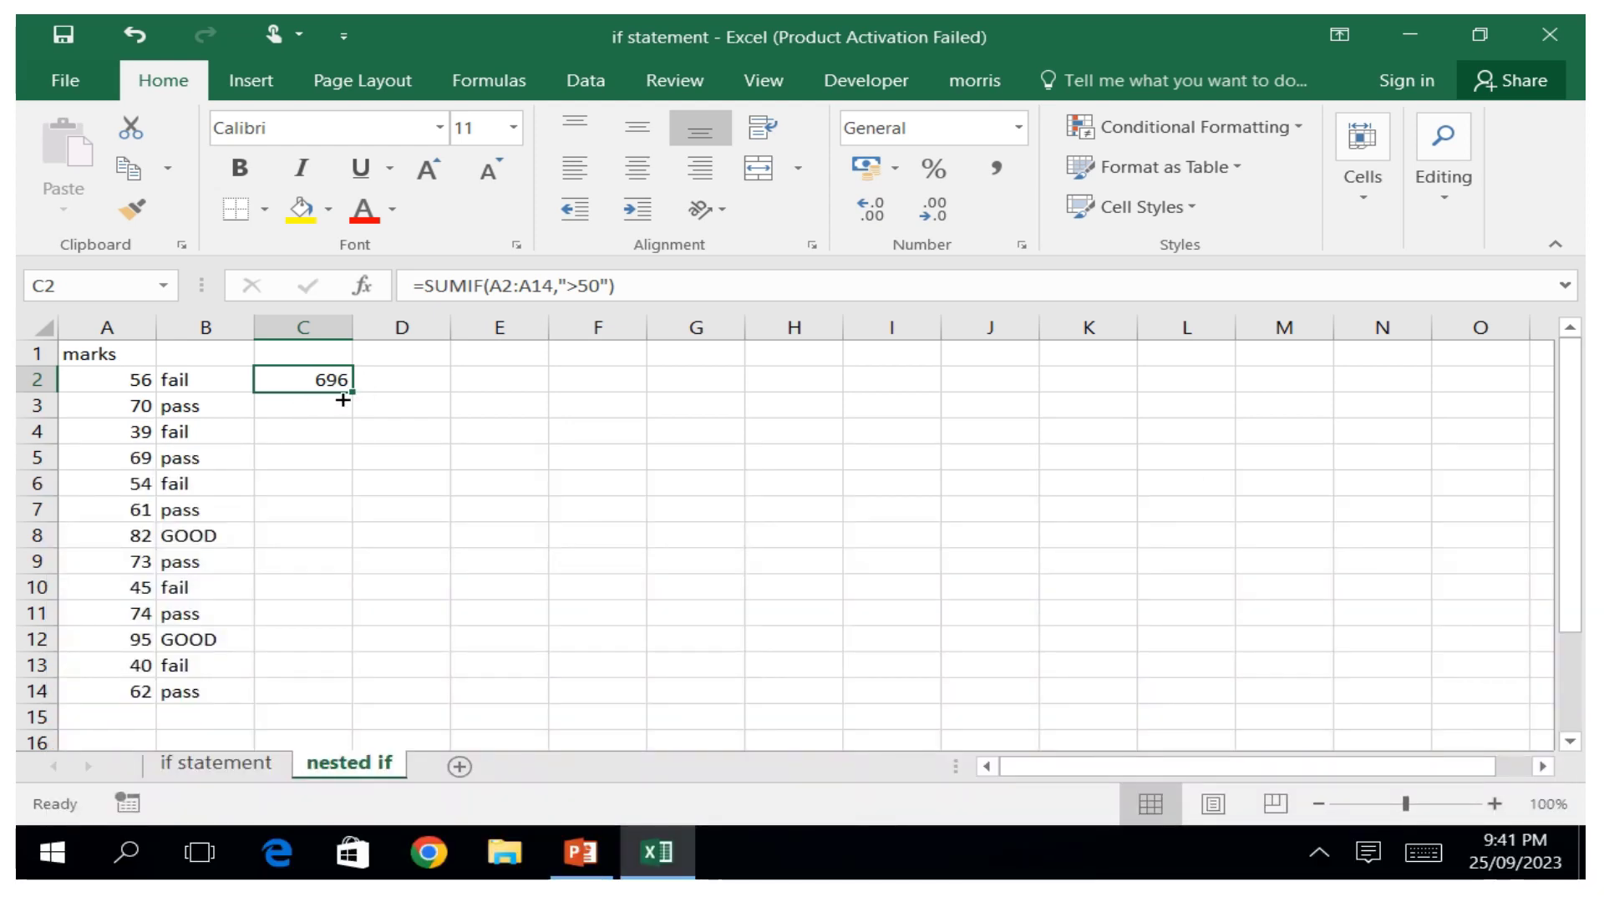
{"action": "left_click_drag", "start_coordinate": [352, 390], "coordinate": [346, 693]}
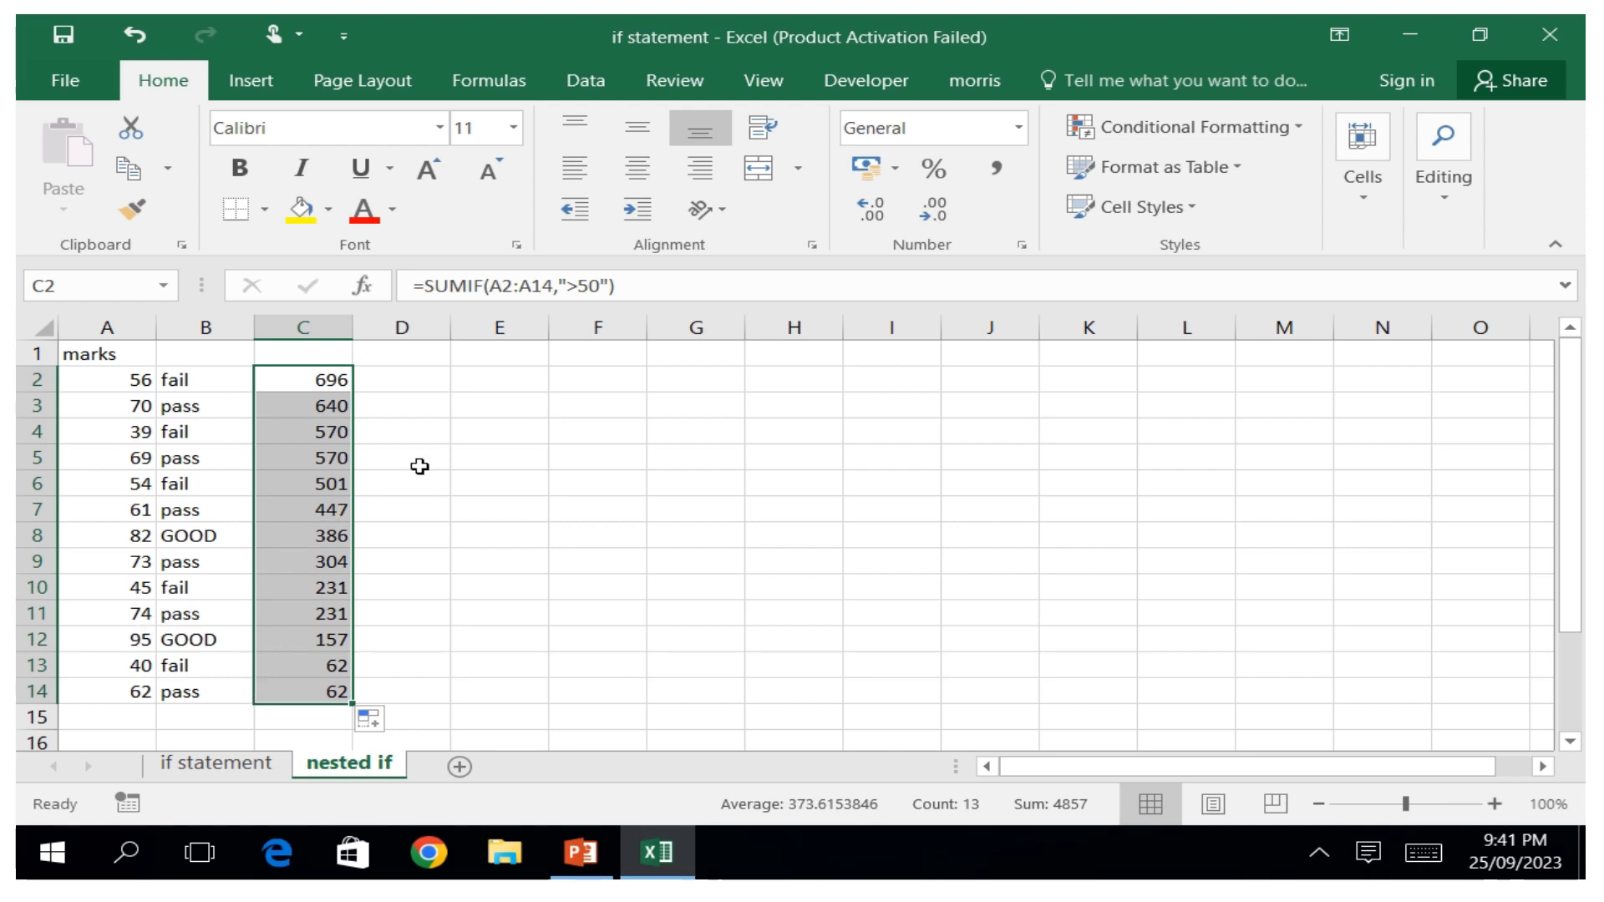
{"action": "left_click", "coordinate": [419, 465]}
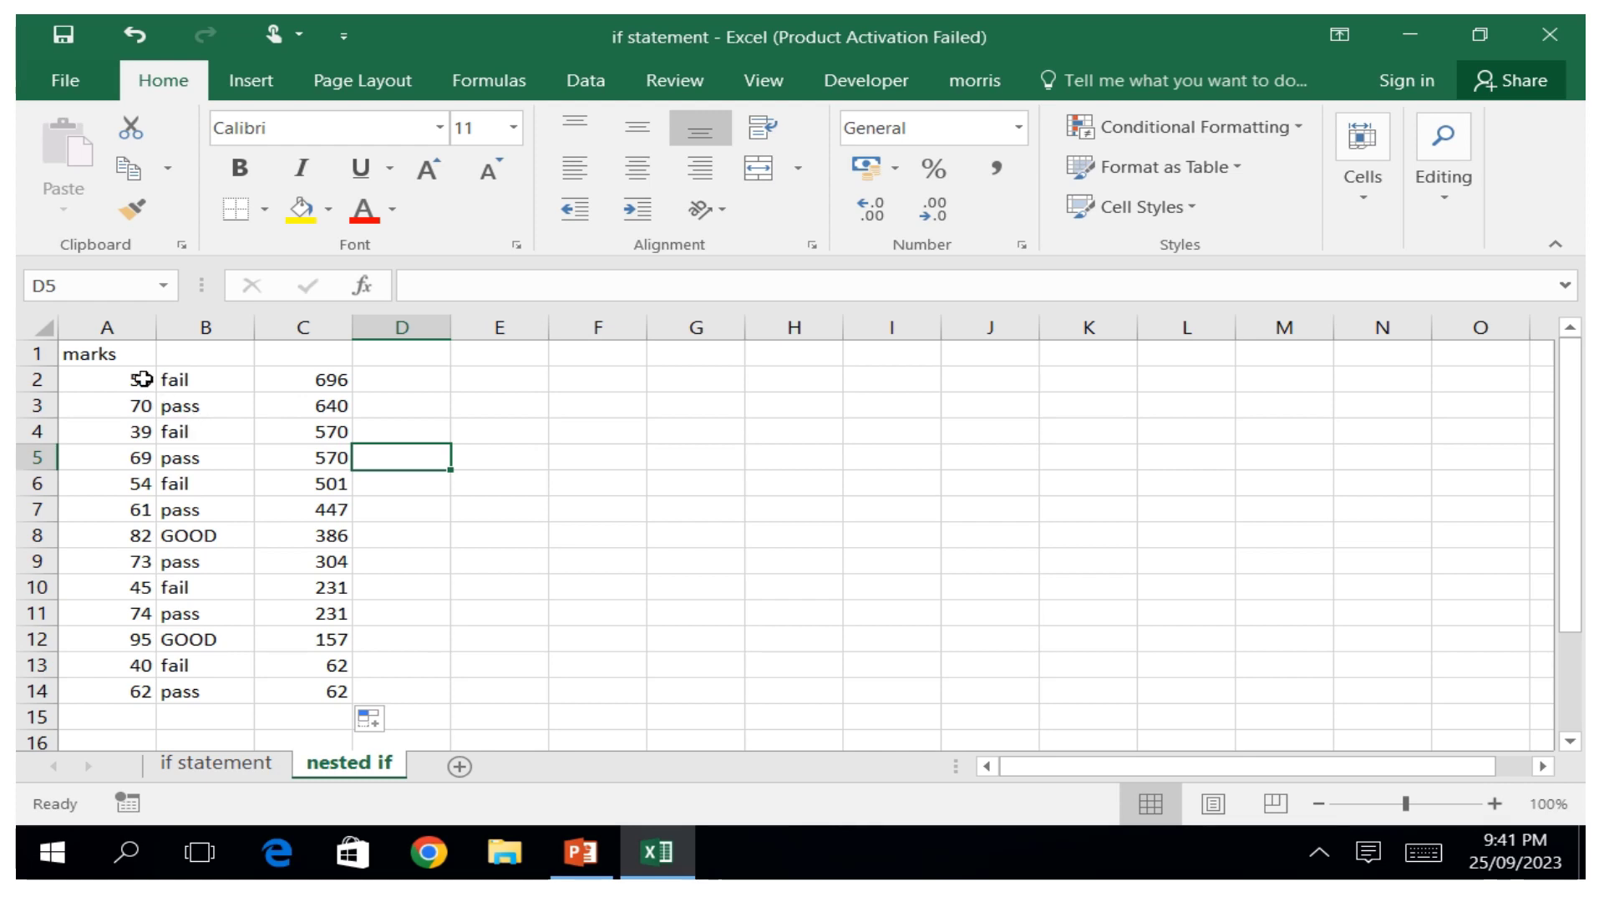
Begin a formula in cell E2 with =count, using the on-screen keyboard.
{"action": "left_click", "coordinate": [473, 380]}
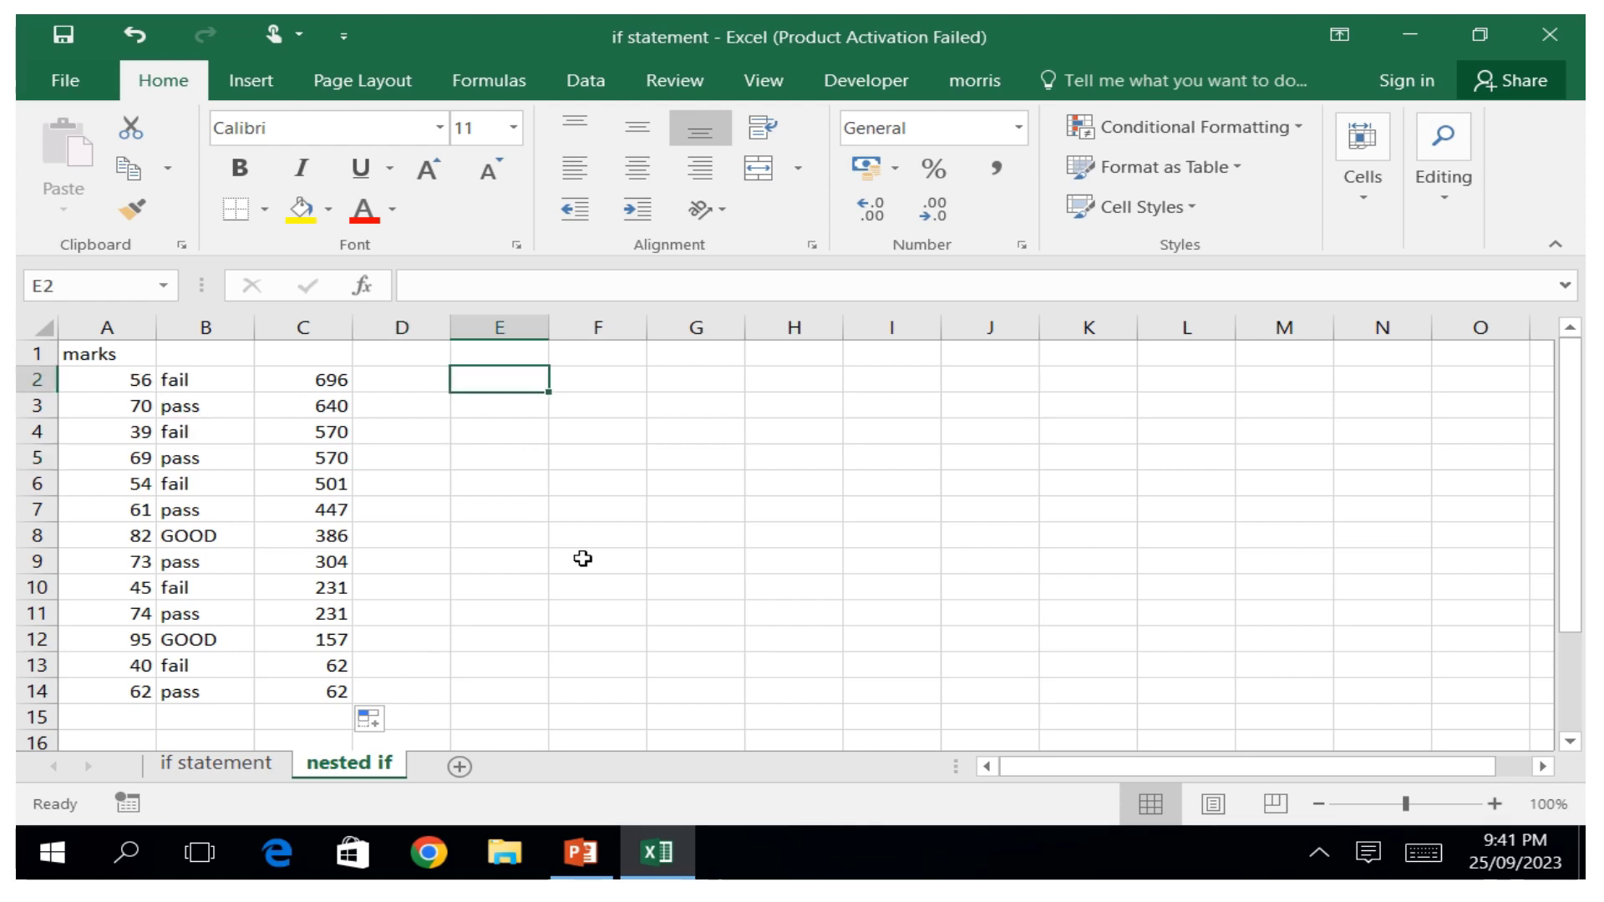
{"action": "left_click", "coordinate": [1395, 845]}
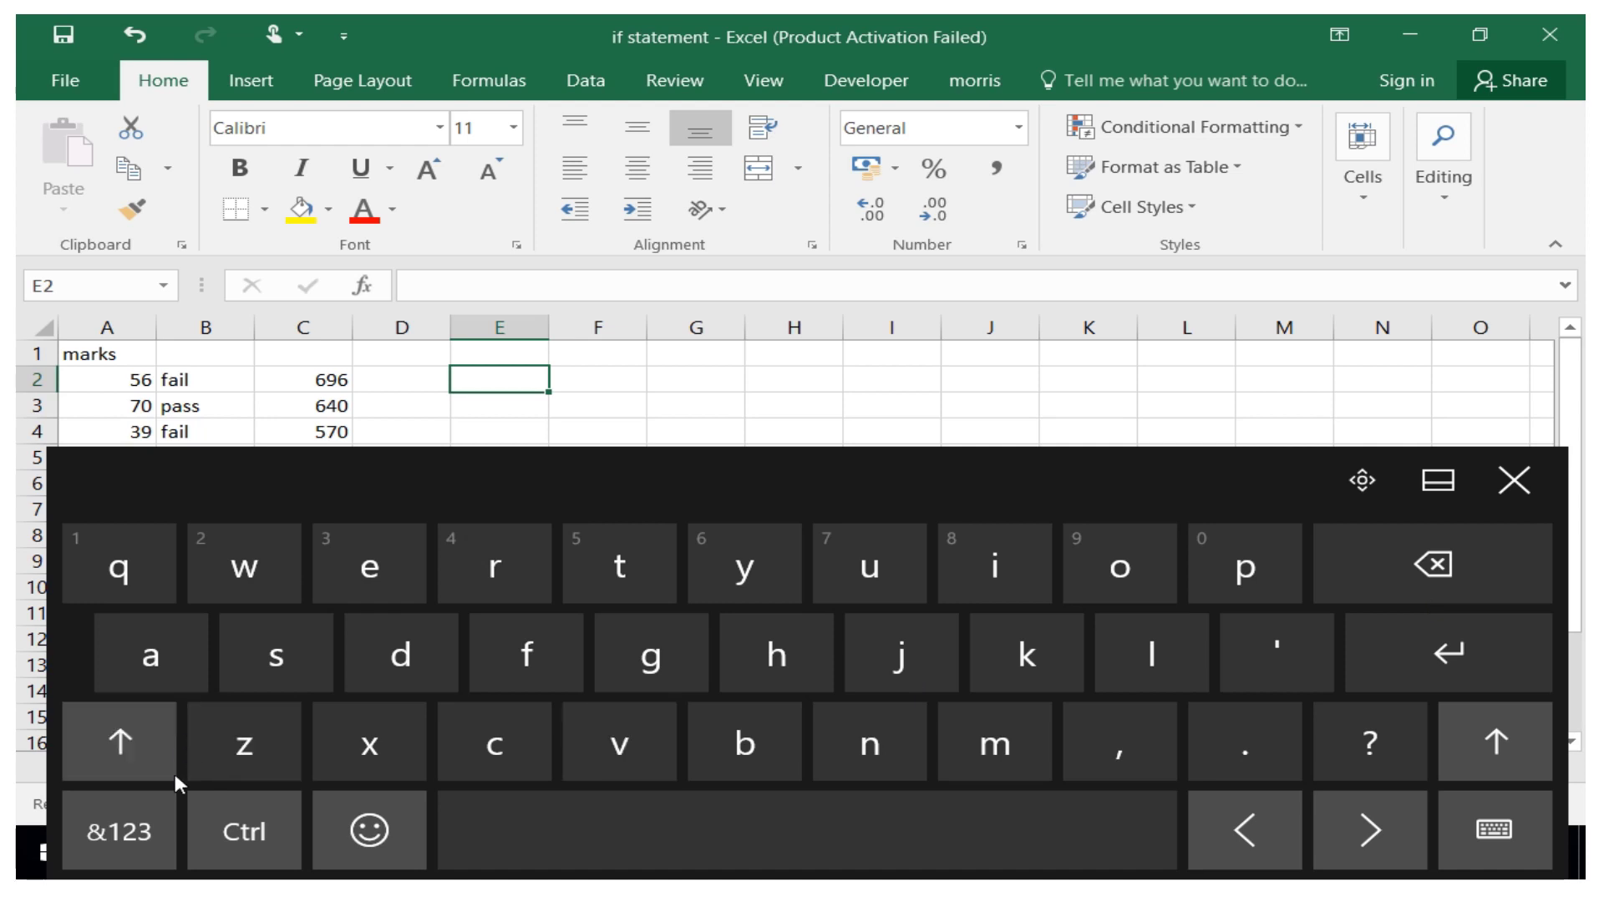
{"action": "left_click", "coordinate": [116, 833]}
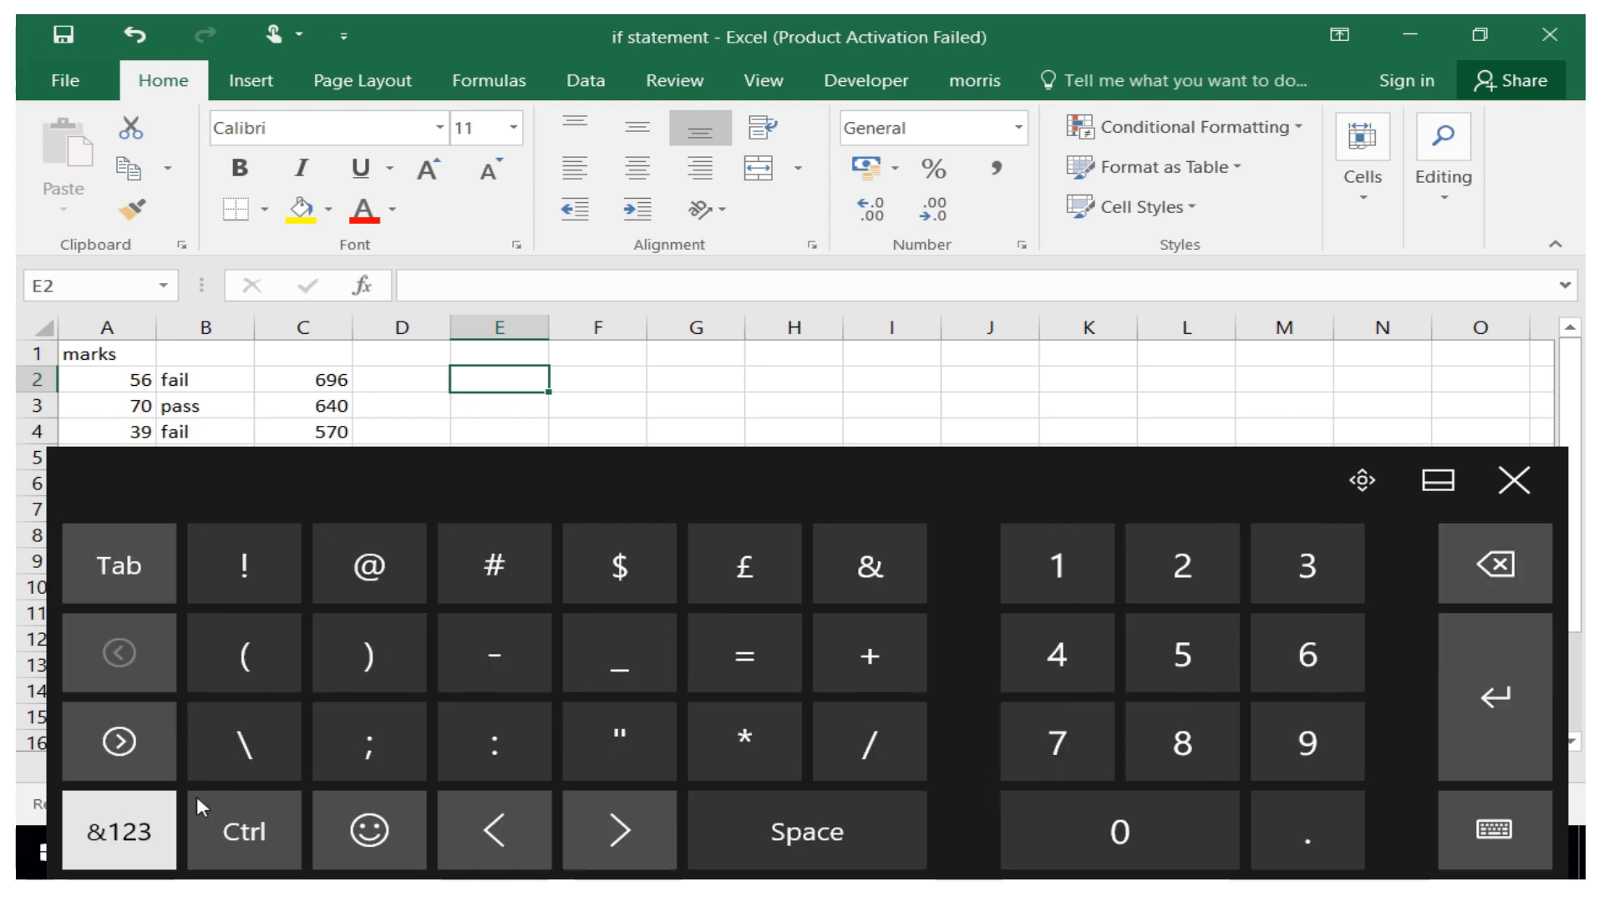
{"action": "left_click", "coordinate": [746, 660]}
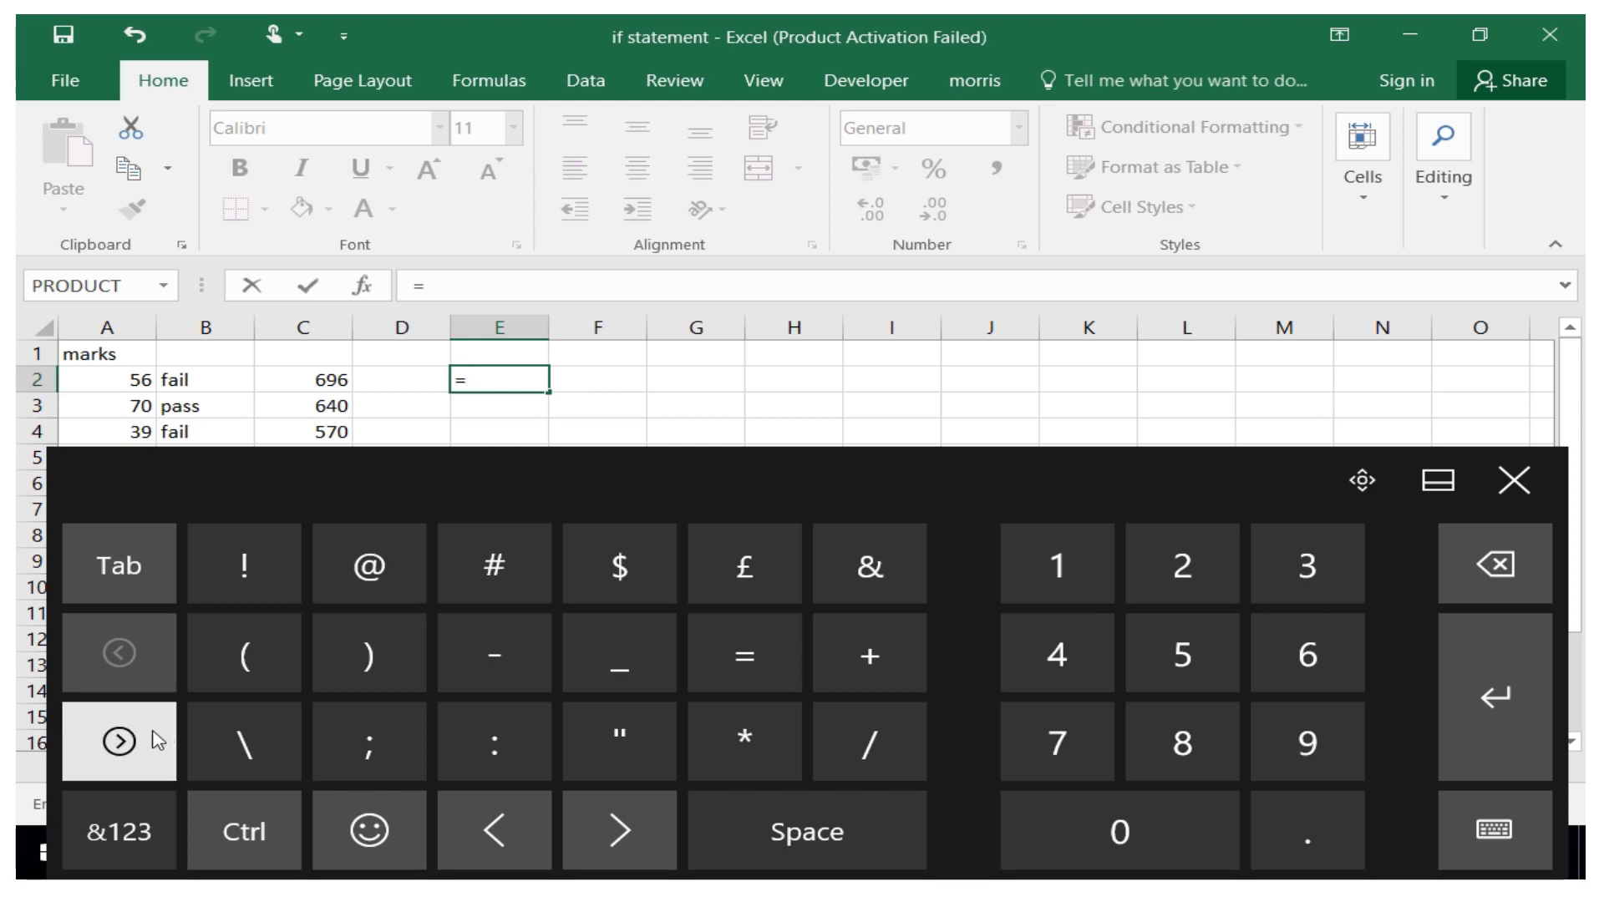
{"action": "left_click", "coordinate": [96, 827]}
{"action": "left_click", "coordinate": [493, 748]}
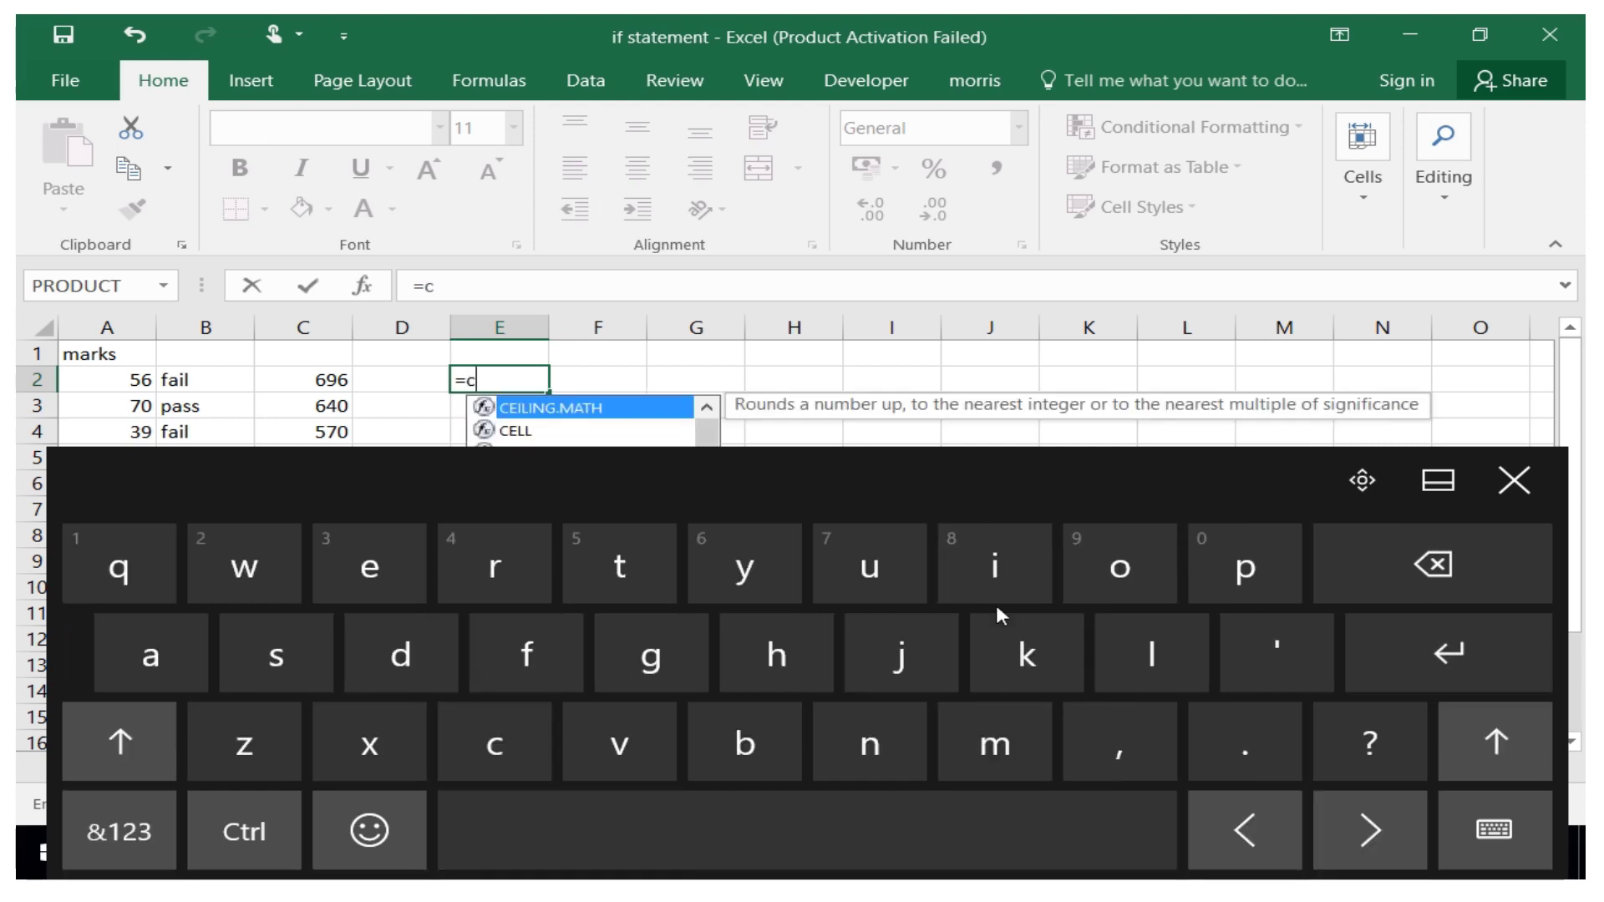
{"action": "left_click", "coordinate": [1125, 563]}
{"action": "left_click", "coordinate": [886, 591]}
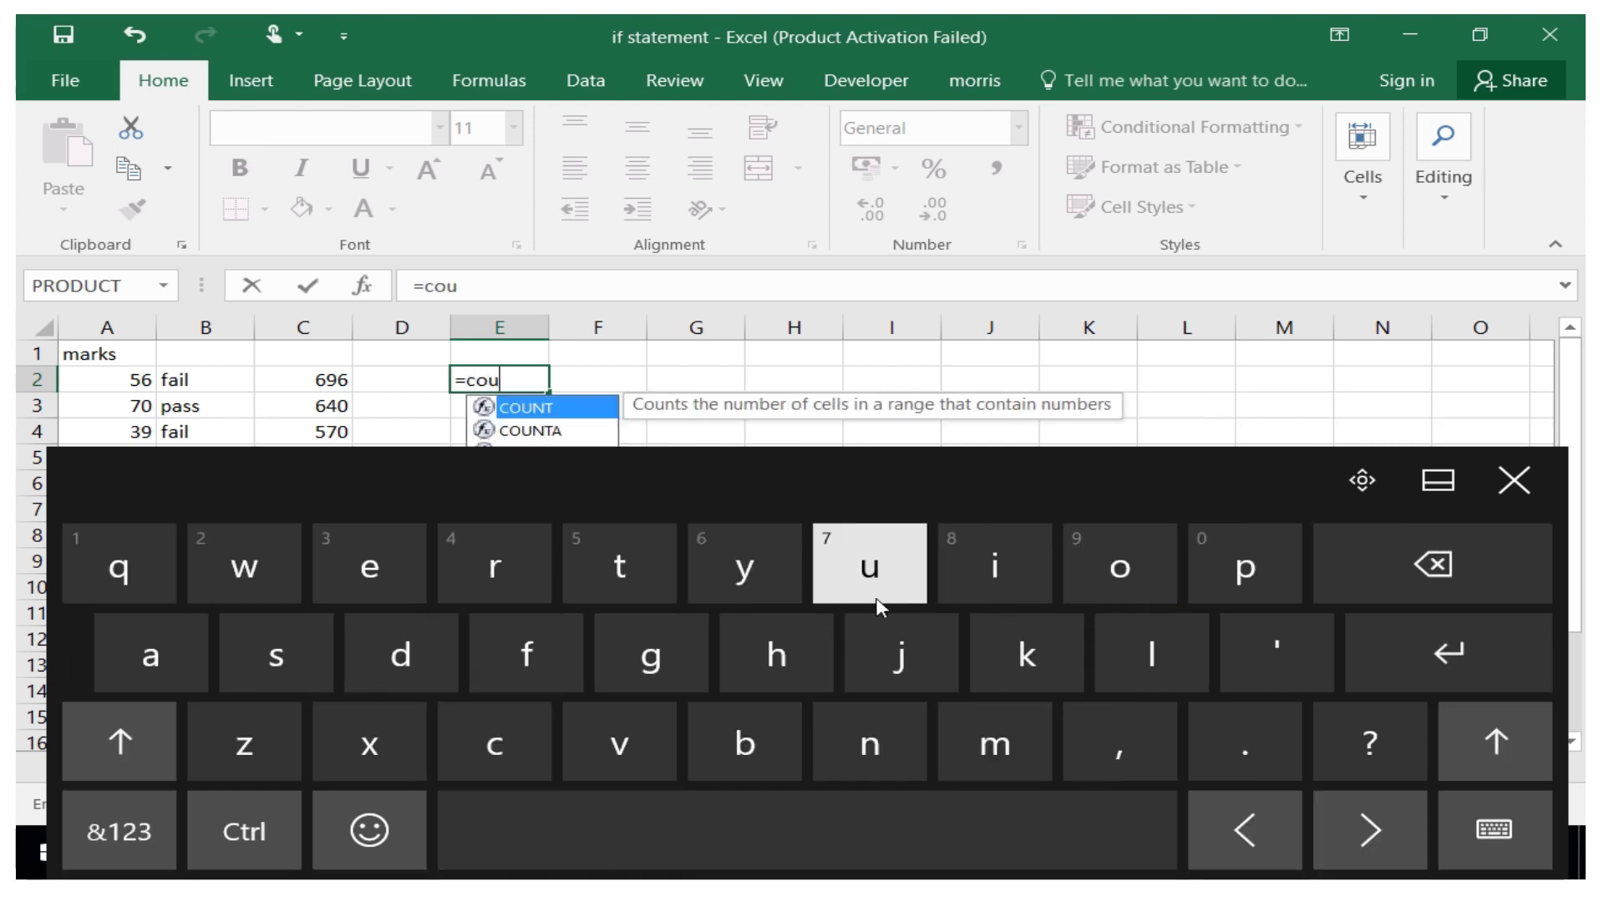
{"action": "left_click", "coordinate": [660, 581]}
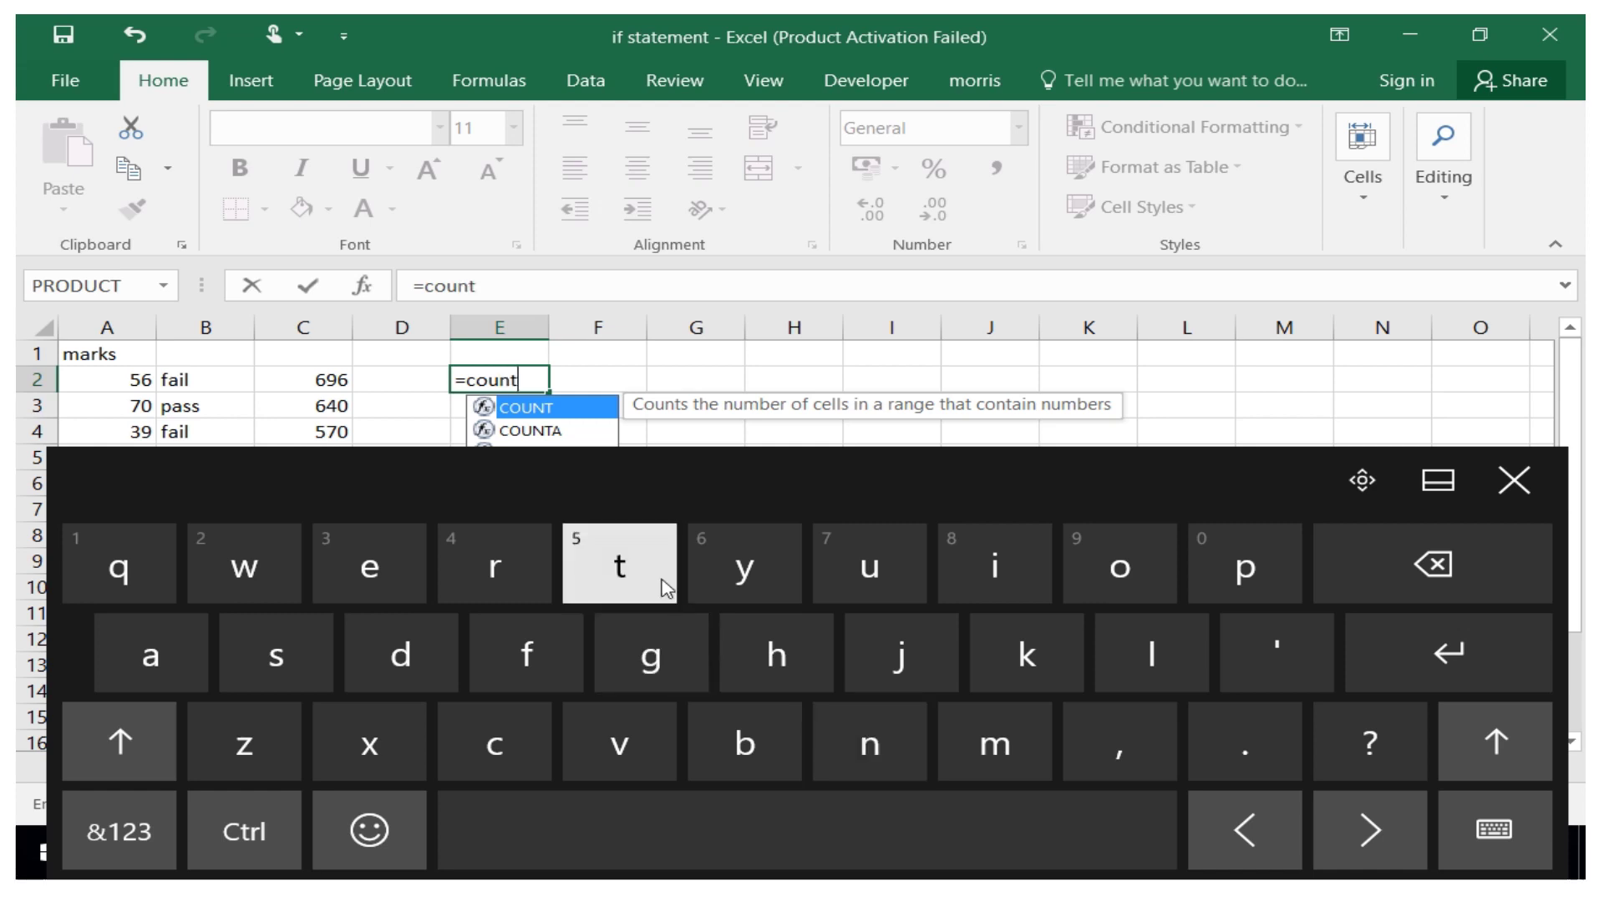
Remove the stray space after the function name, then extend it to =countif with an opening parenthesis.
{"action": "left_click", "coordinate": [593, 864]}
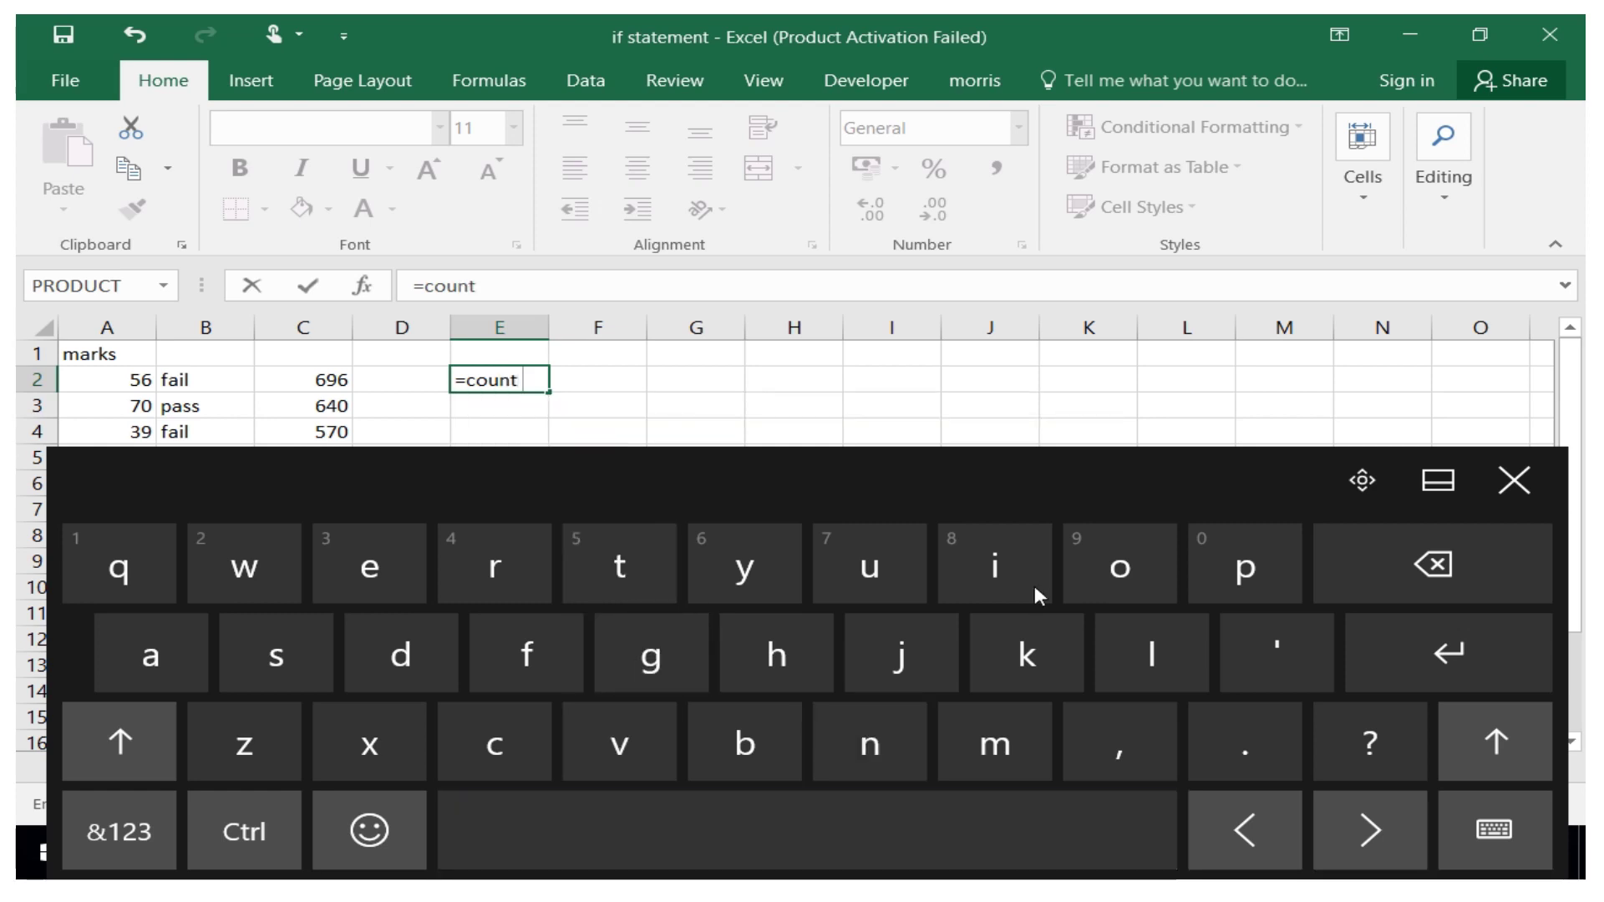
{"action": "left_click", "coordinate": [1433, 568]}
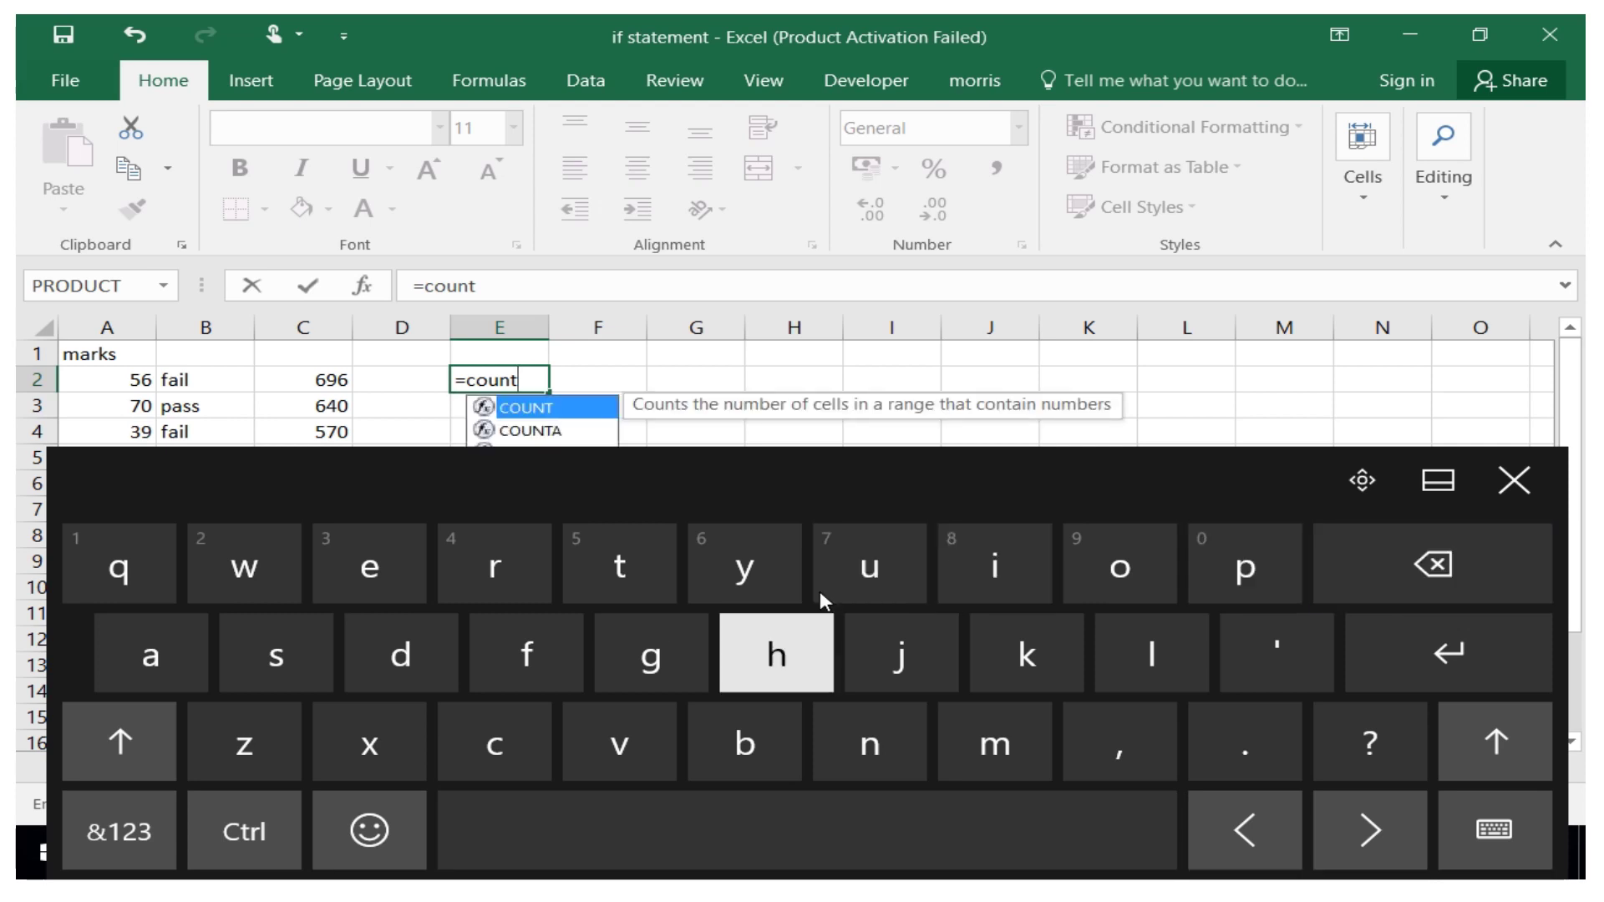
{"action": "left_click", "coordinate": [976, 584]}
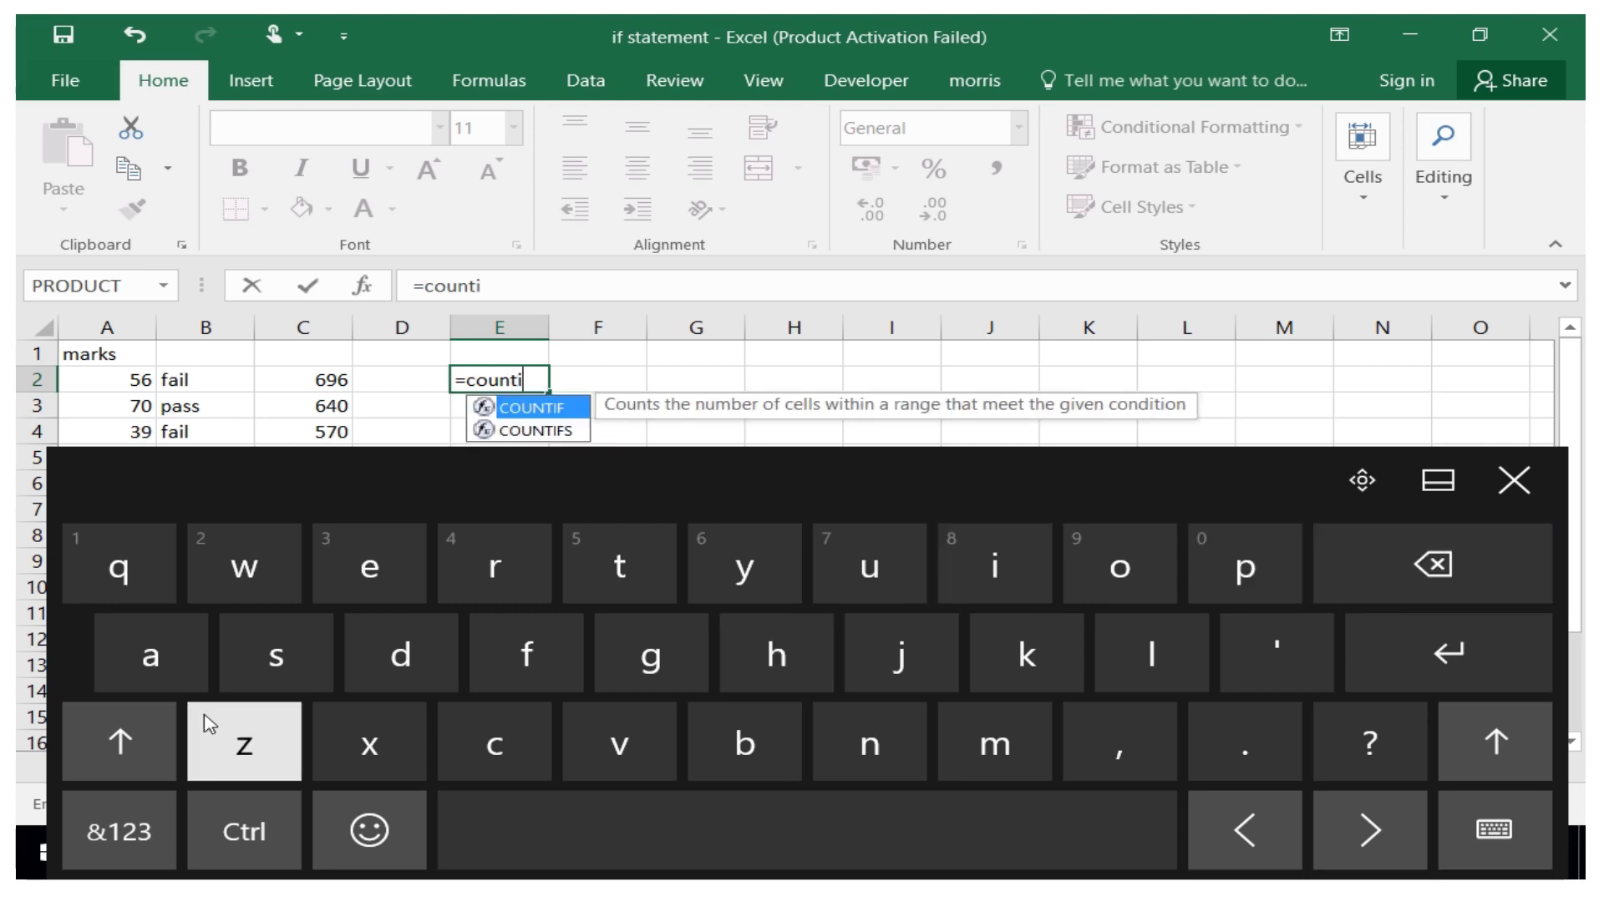
{"action": "left_click", "coordinate": [501, 671]}
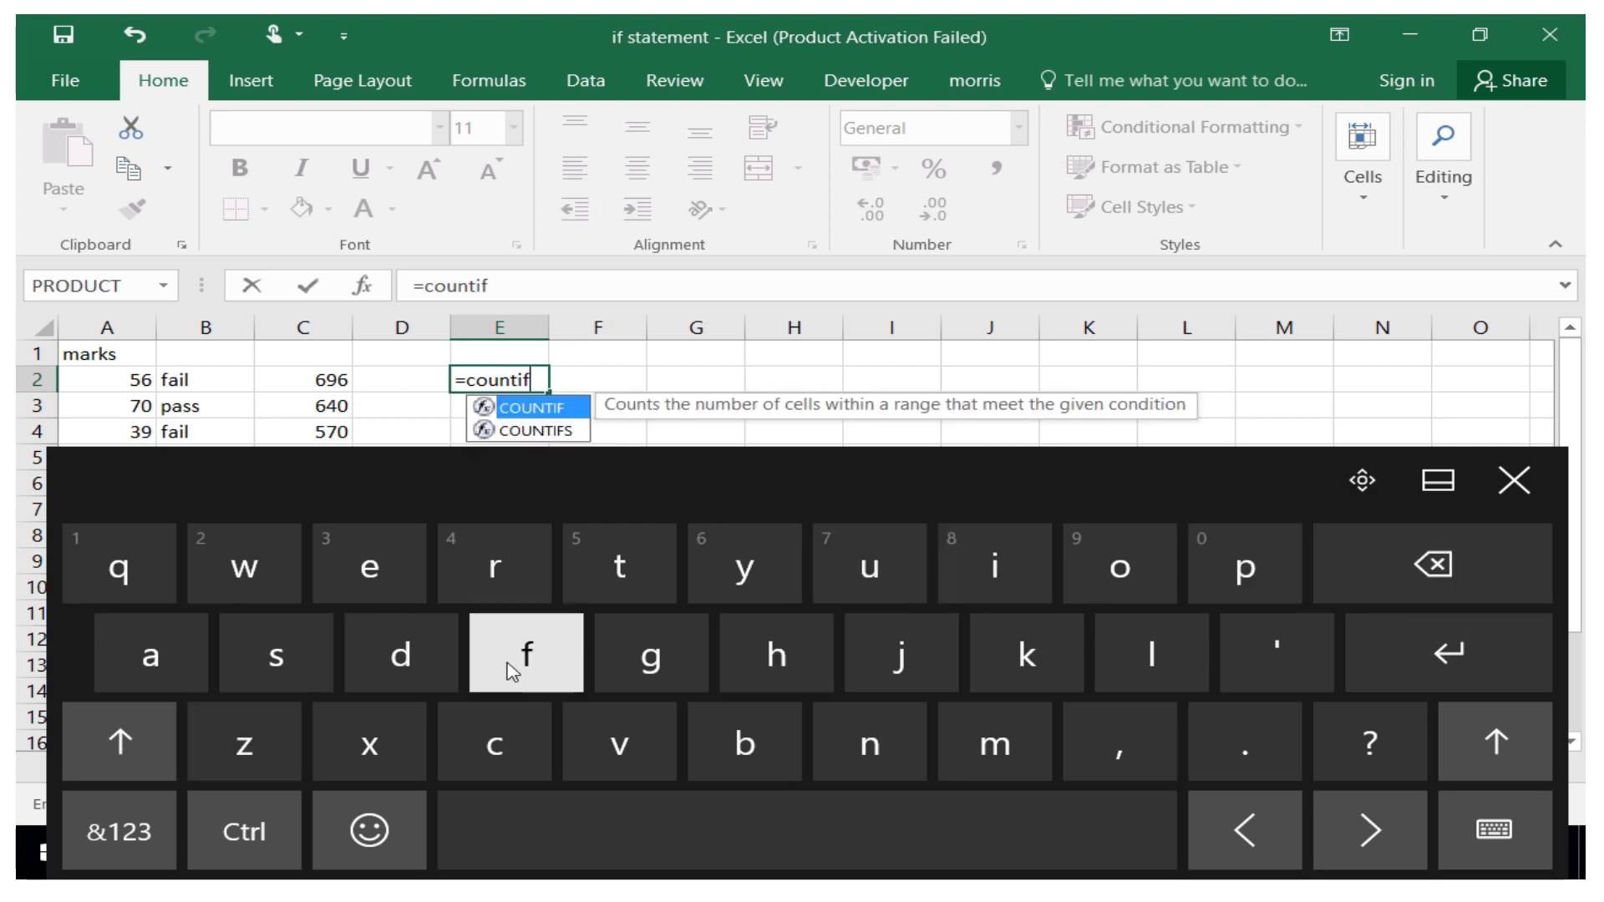
{"action": "left_click", "coordinate": [123, 835]}
{"action": "left_click", "coordinate": [244, 660]}
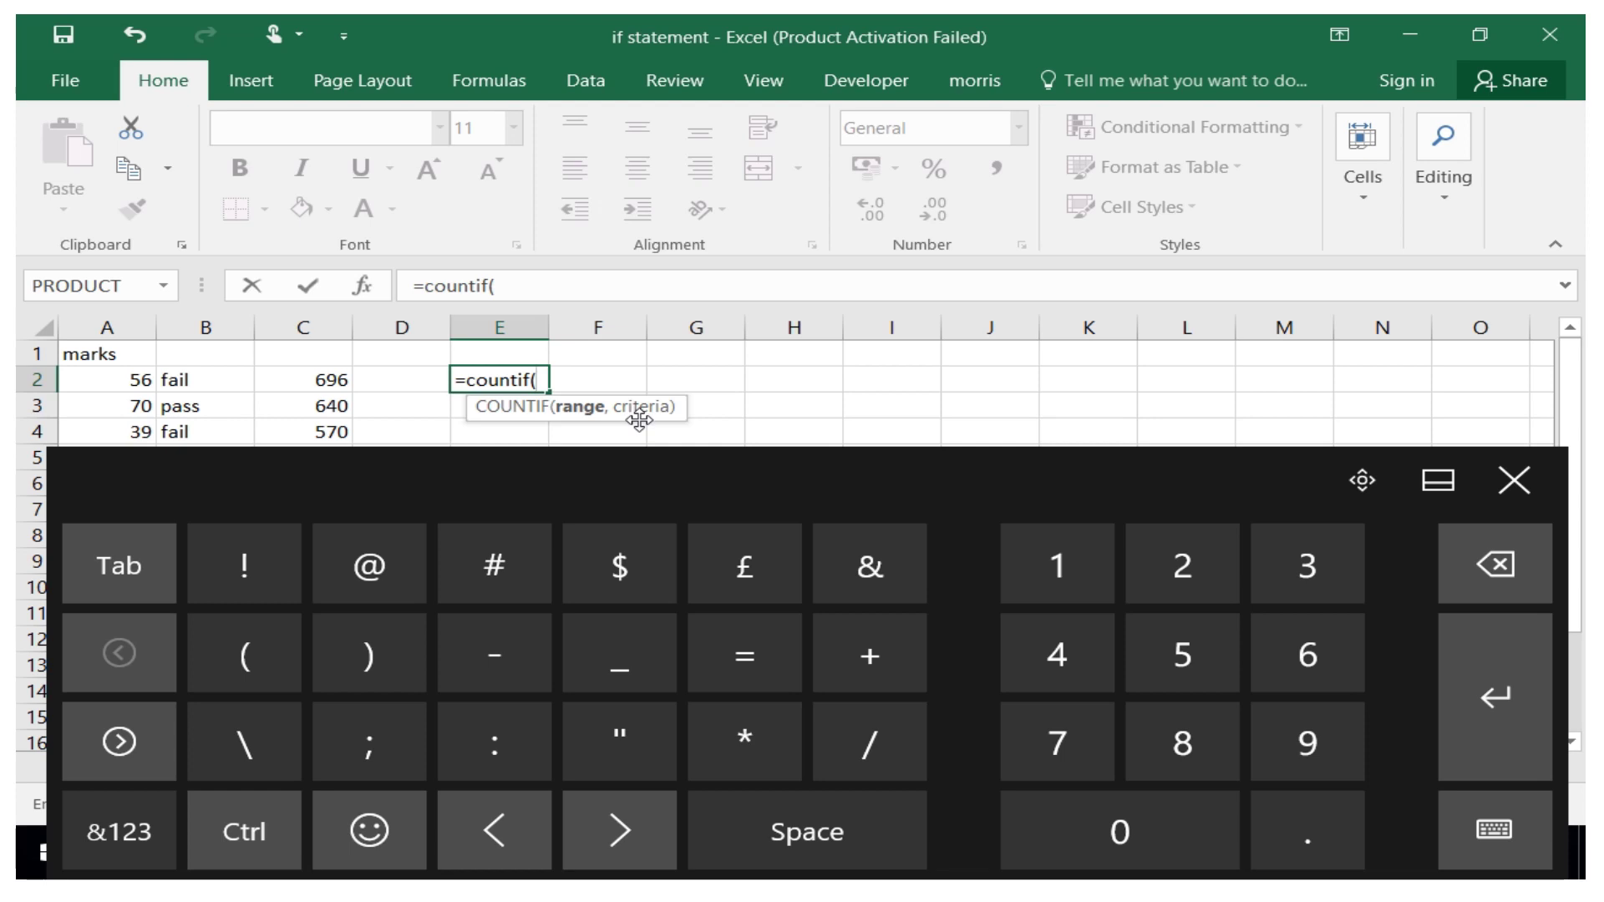
Set the COUNTIF range to the marks in A2:A14 and add a comma after it.
{"action": "left_click", "coordinate": [1514, 480]}
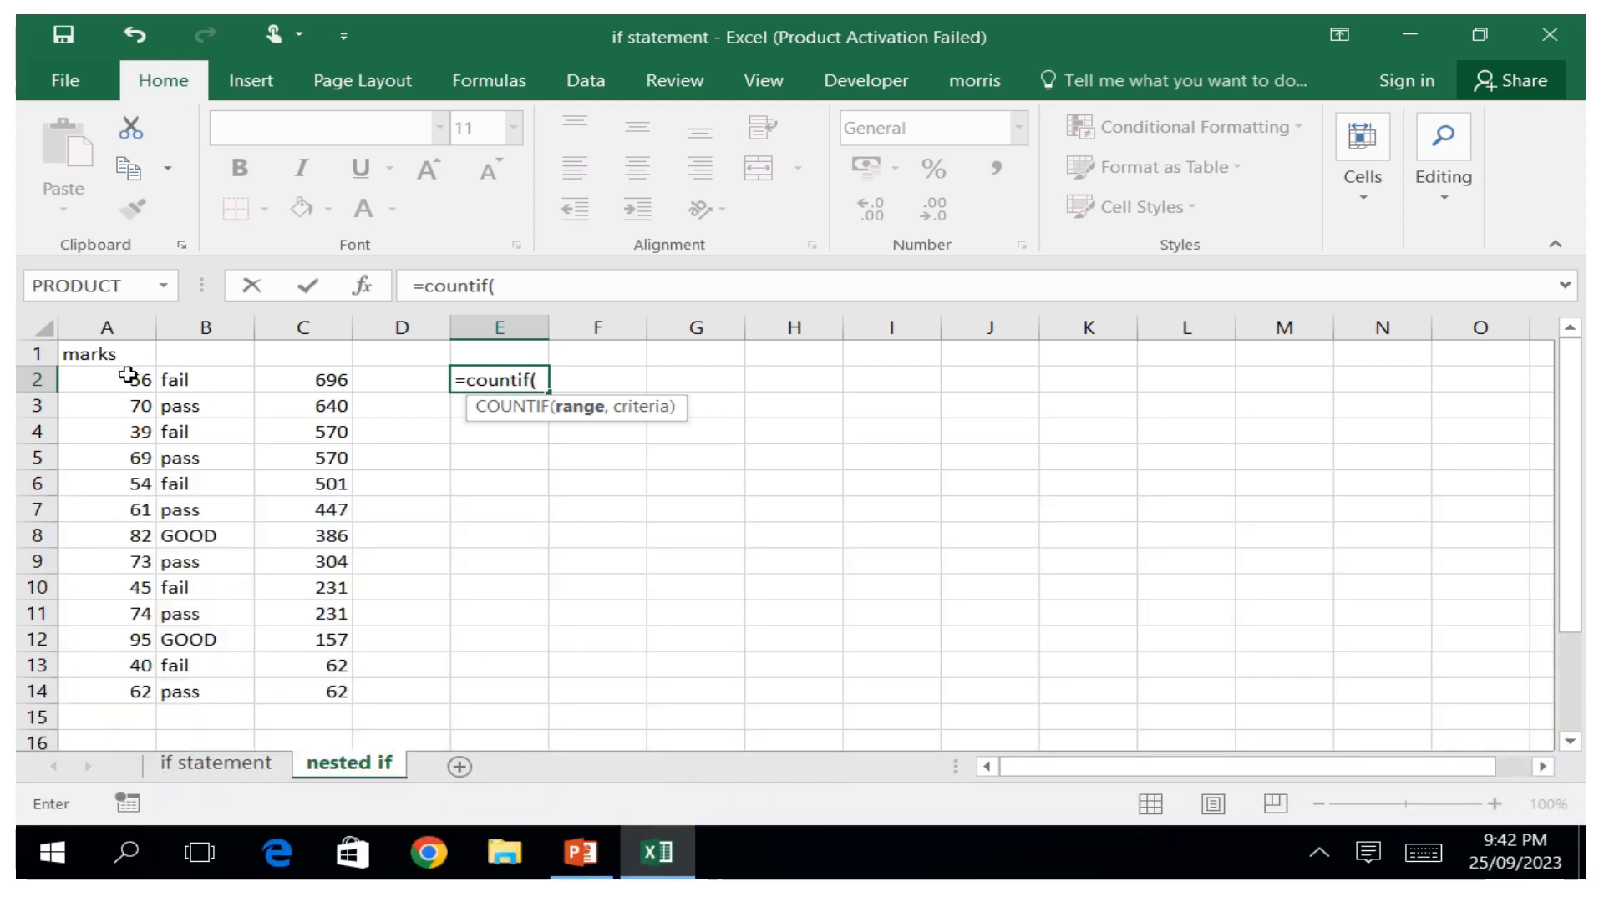
{"action": "left_click_drag", "start_coordinate": [125, 377], "coordinate": [124, 692]}
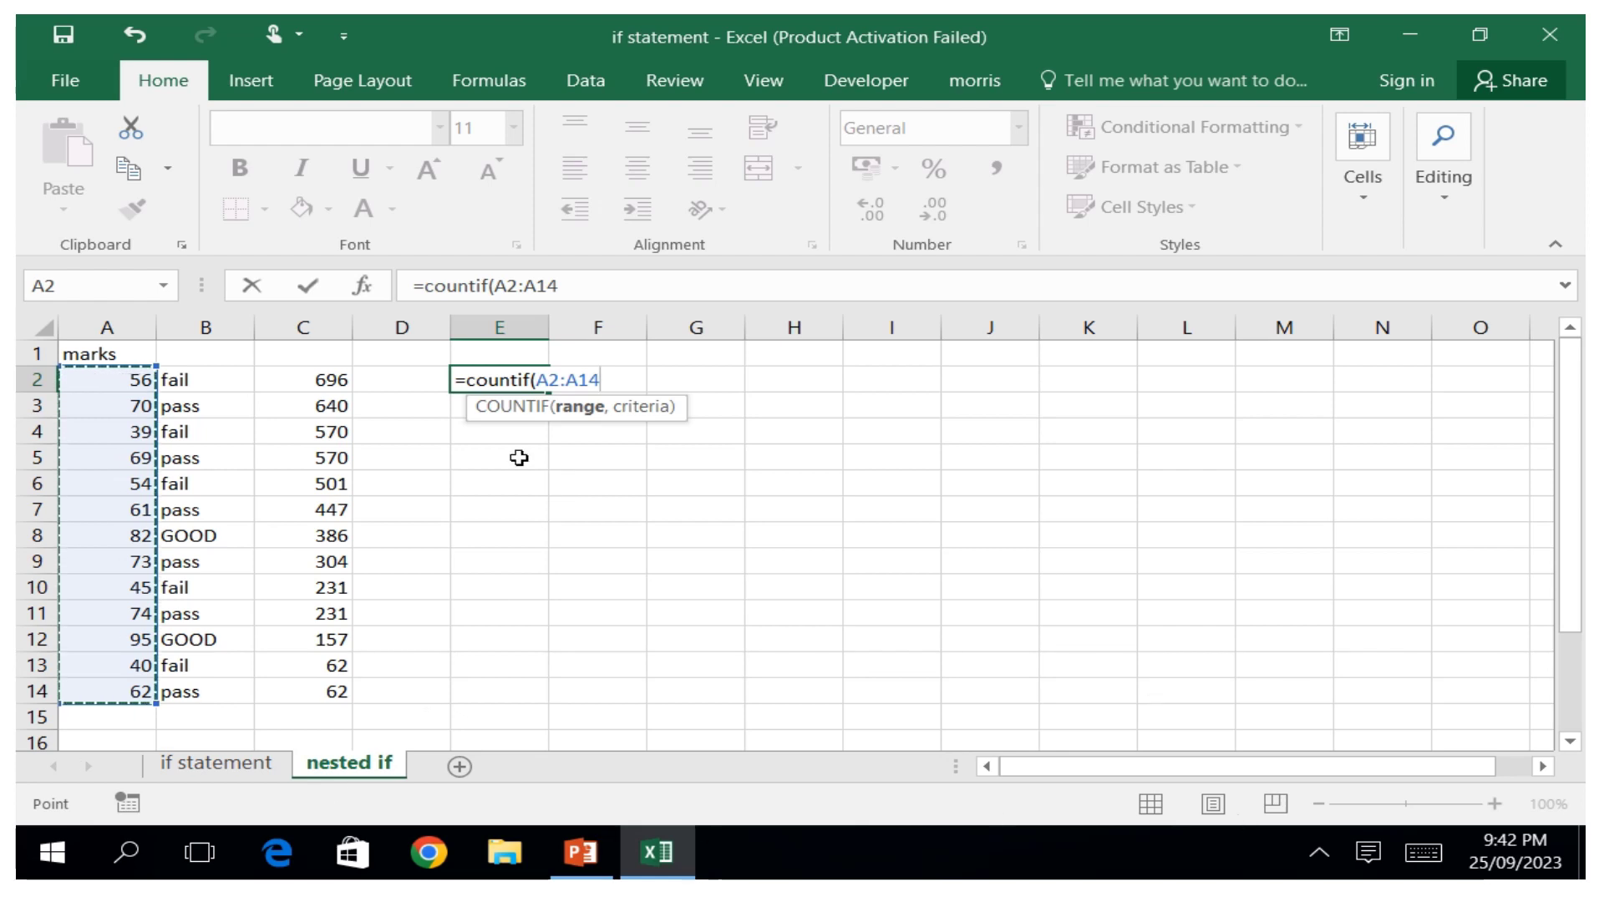
{"action": "left_click", "coordinate": [1422, 868]}
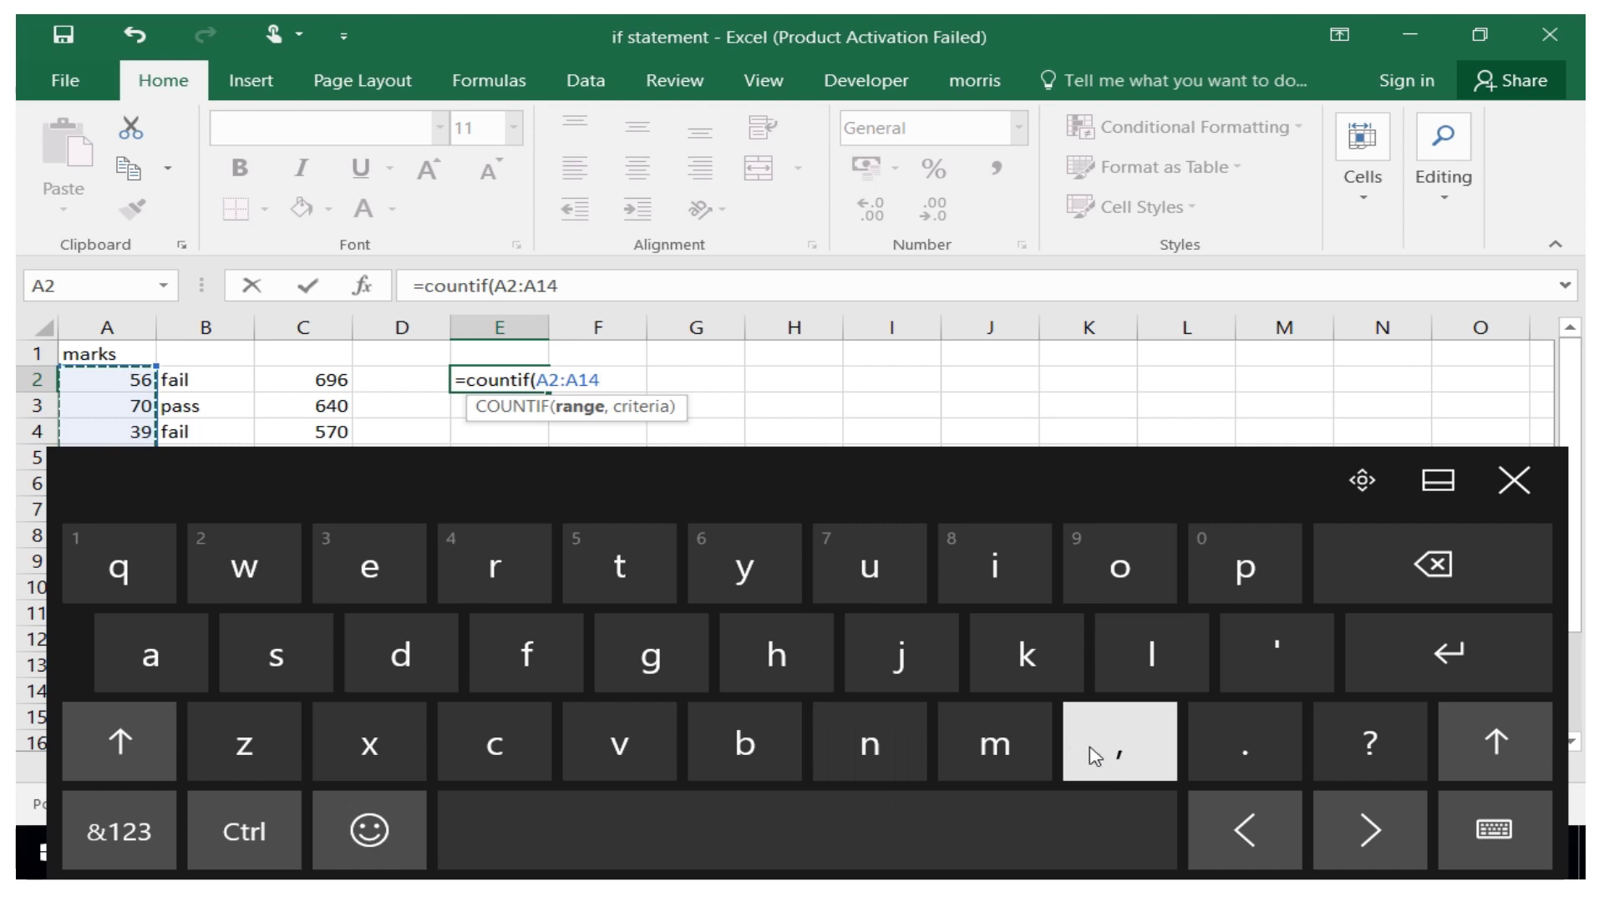
{"action": "left_click", "coordinate": [1106, 758]}
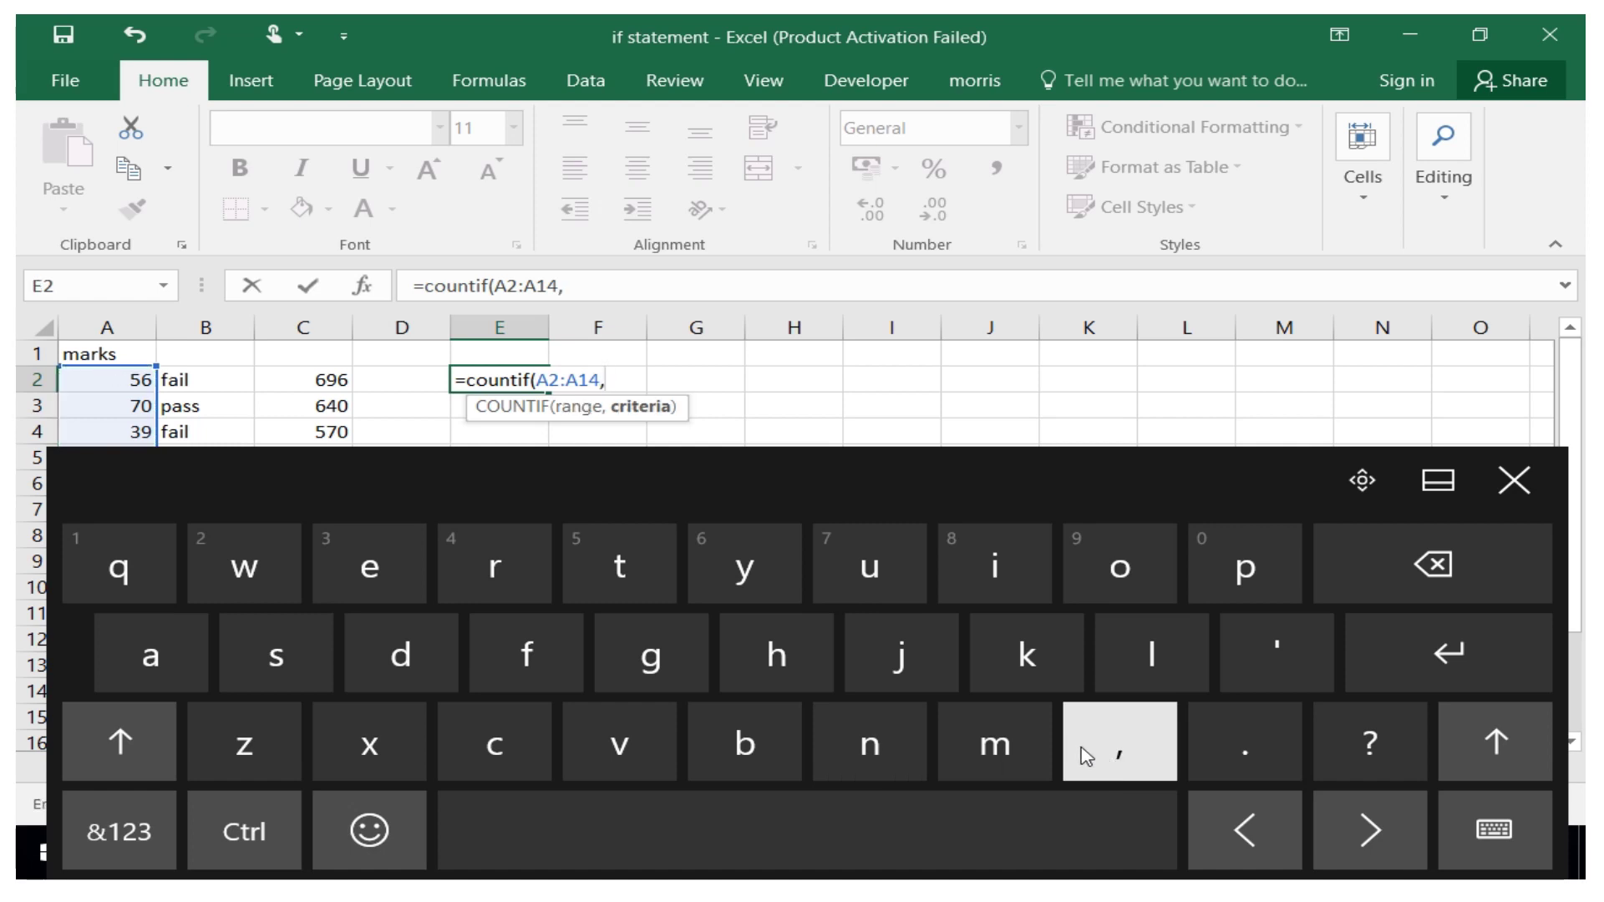
Enter the COUNTIF criteria as an opening double quotation mark followed by >60.
{"action": "left_click", "coordinate": [95, 832]}
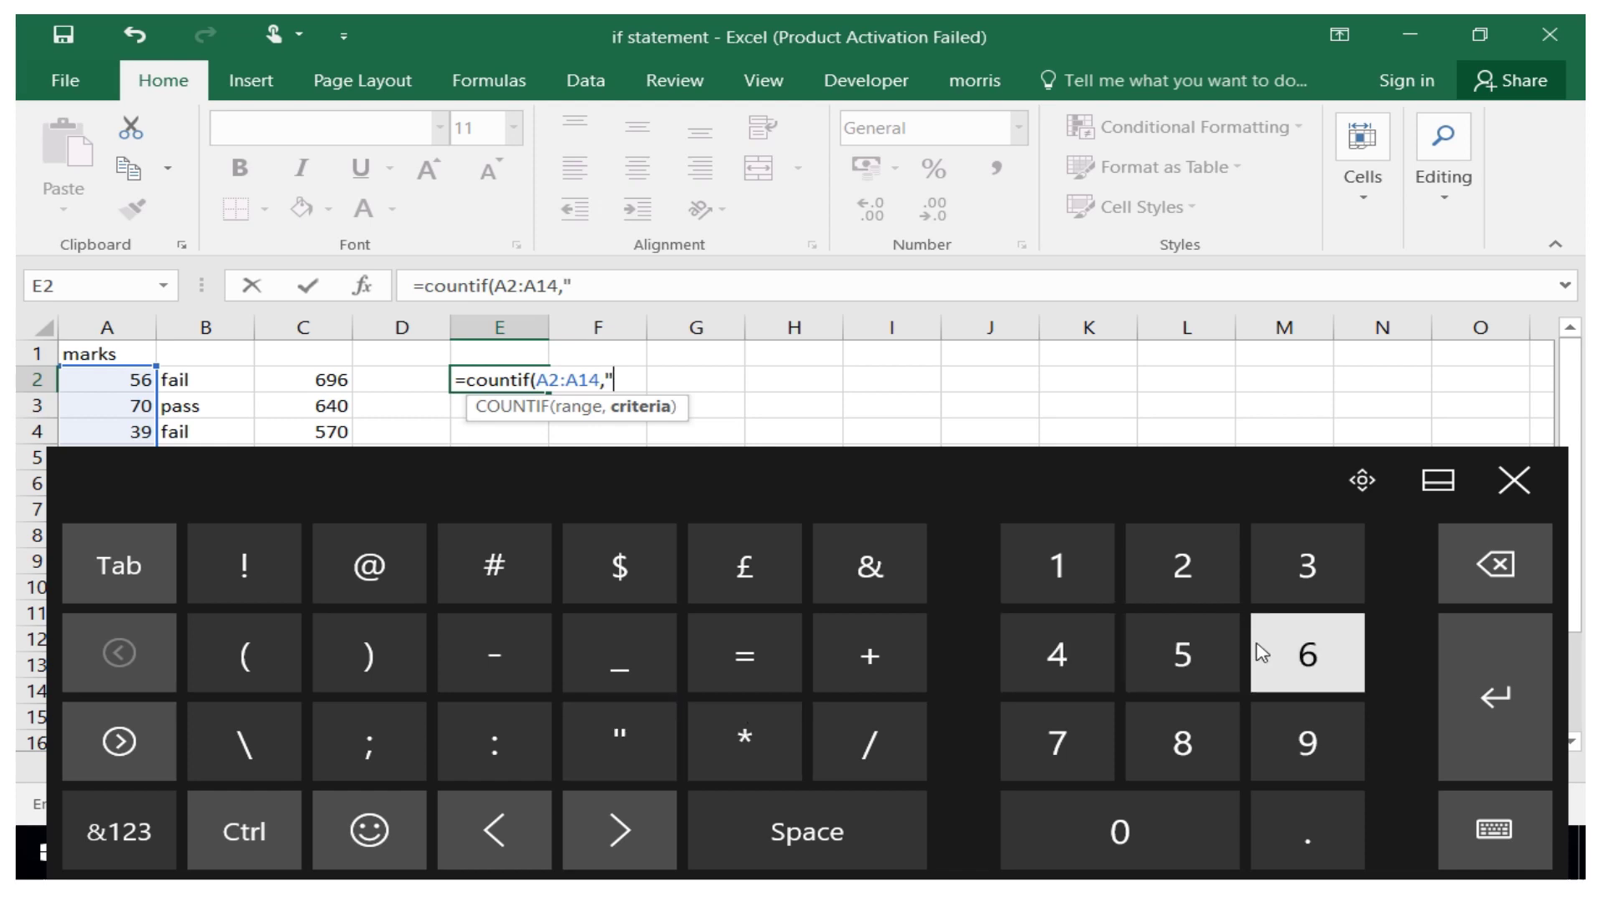
{"action": "left_click", "coordinate": [154, 736]}
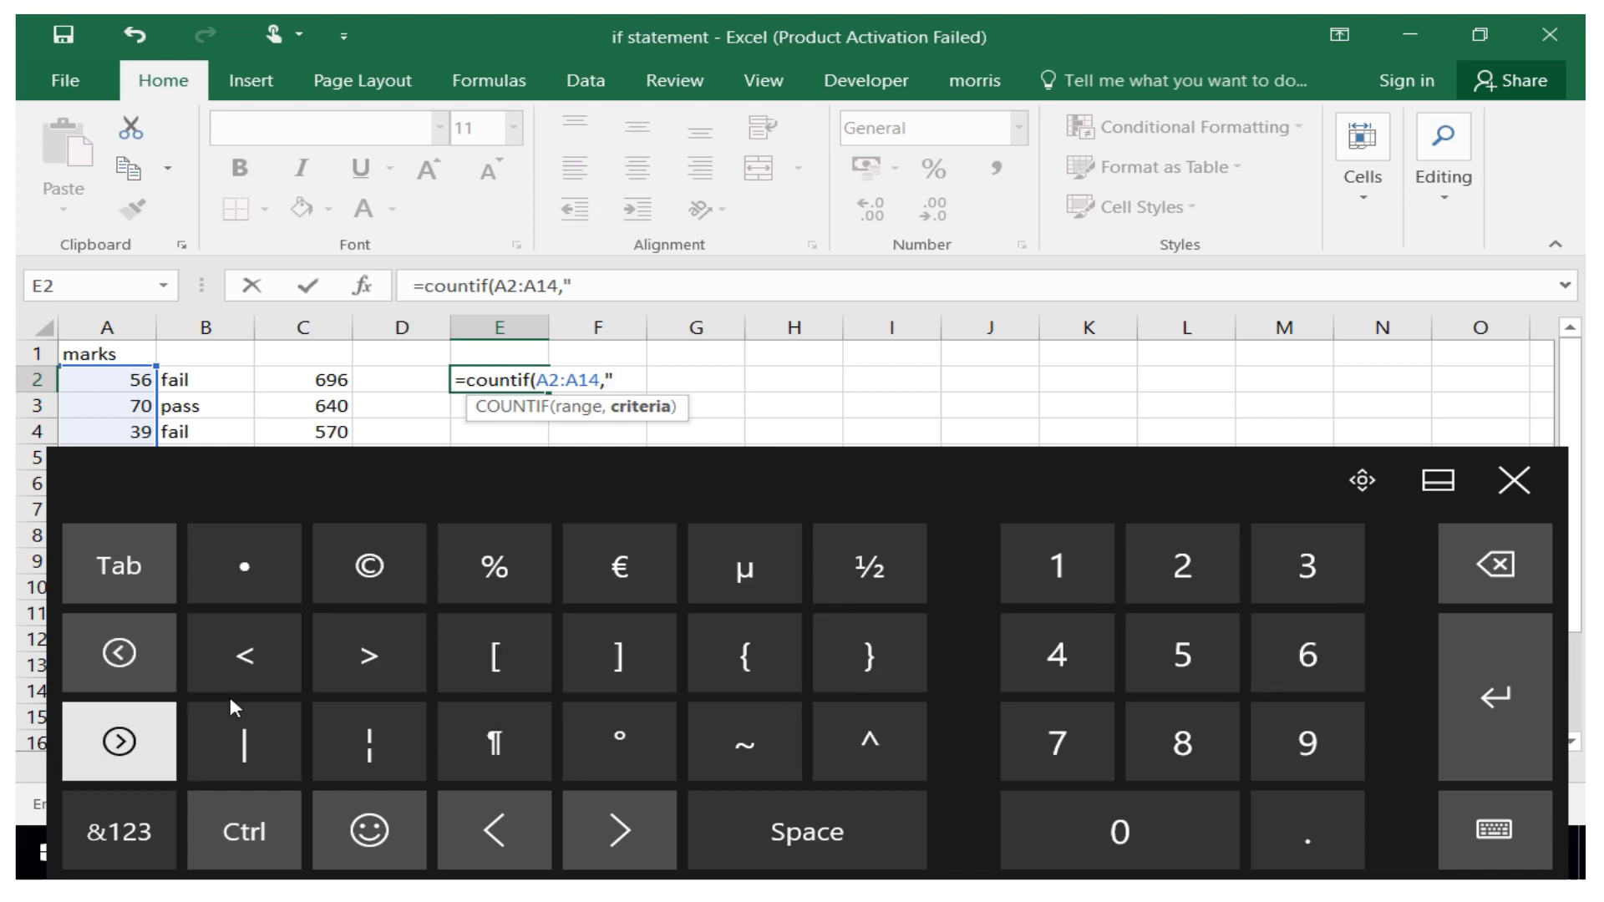
{"action": "left_click", "coordinate": [369, 656]}
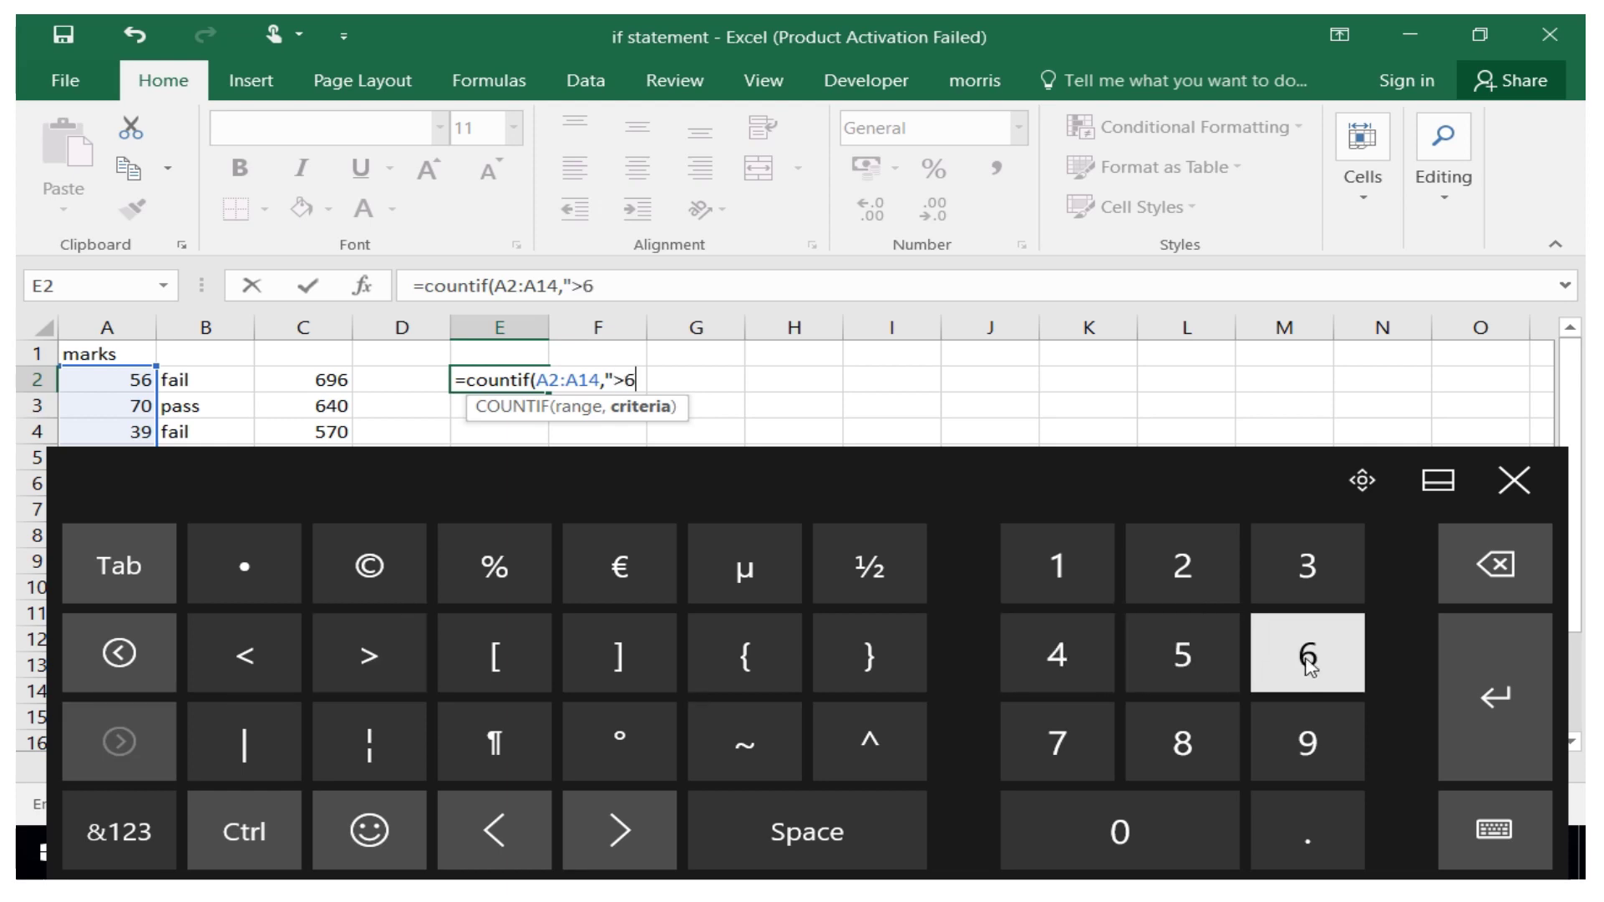
{"action": "left_click", "coordinate": [1120, 831]}
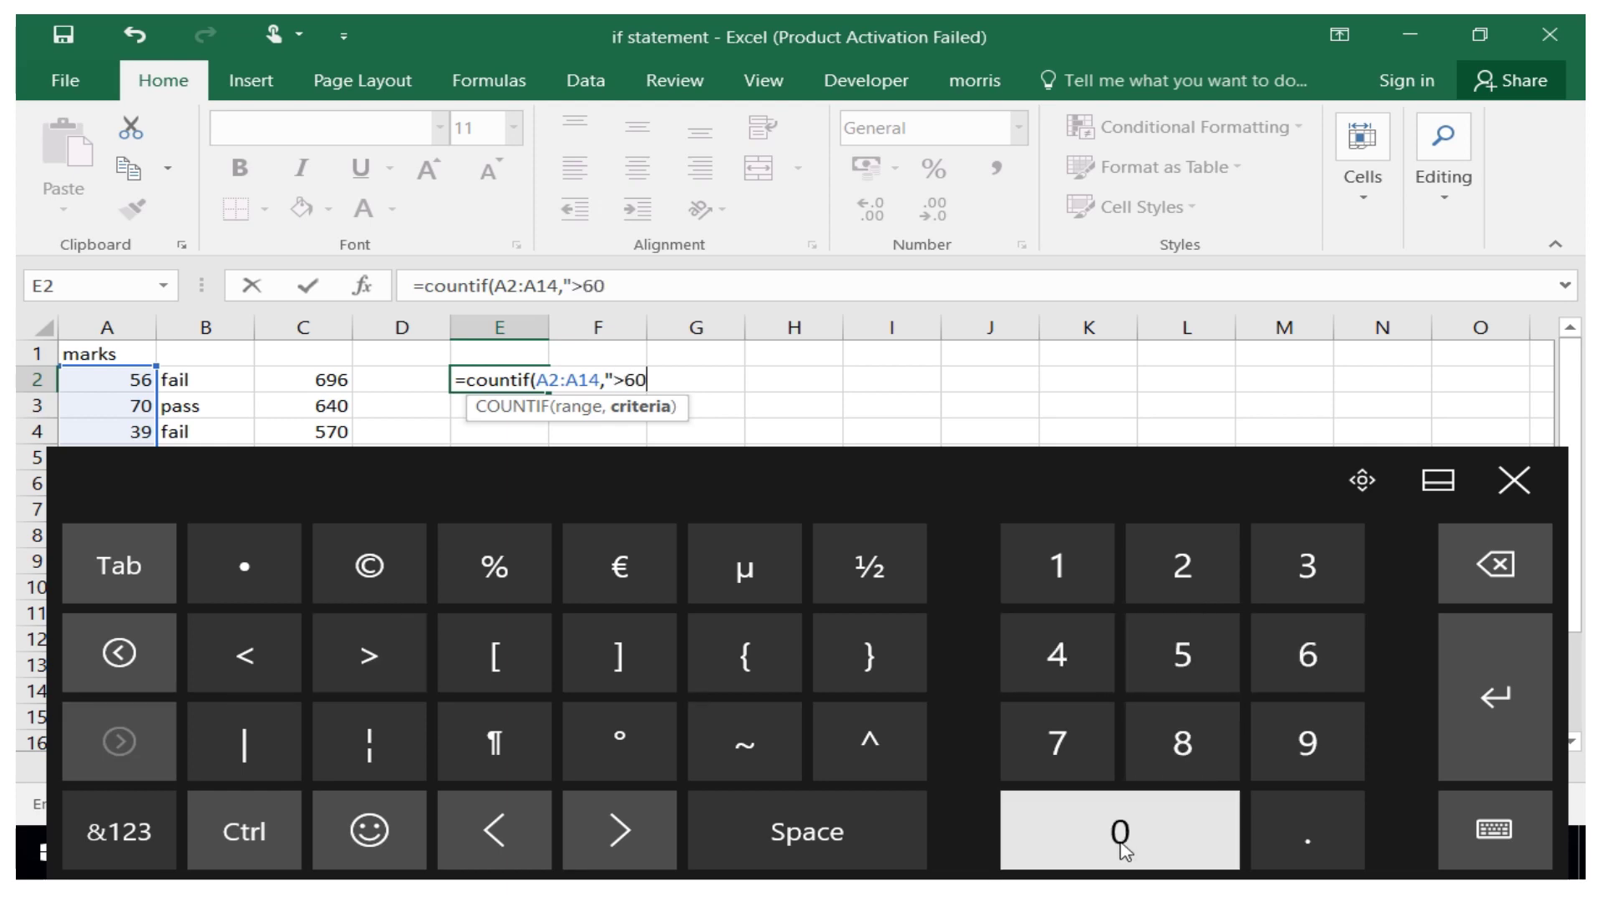
Close the criteria's quotation mark and the parenthesis, commit =countif(A2:A14,">60"), and close the on-screen keyboard.
{"action": "left_click", "coordinate": [154, 848]}
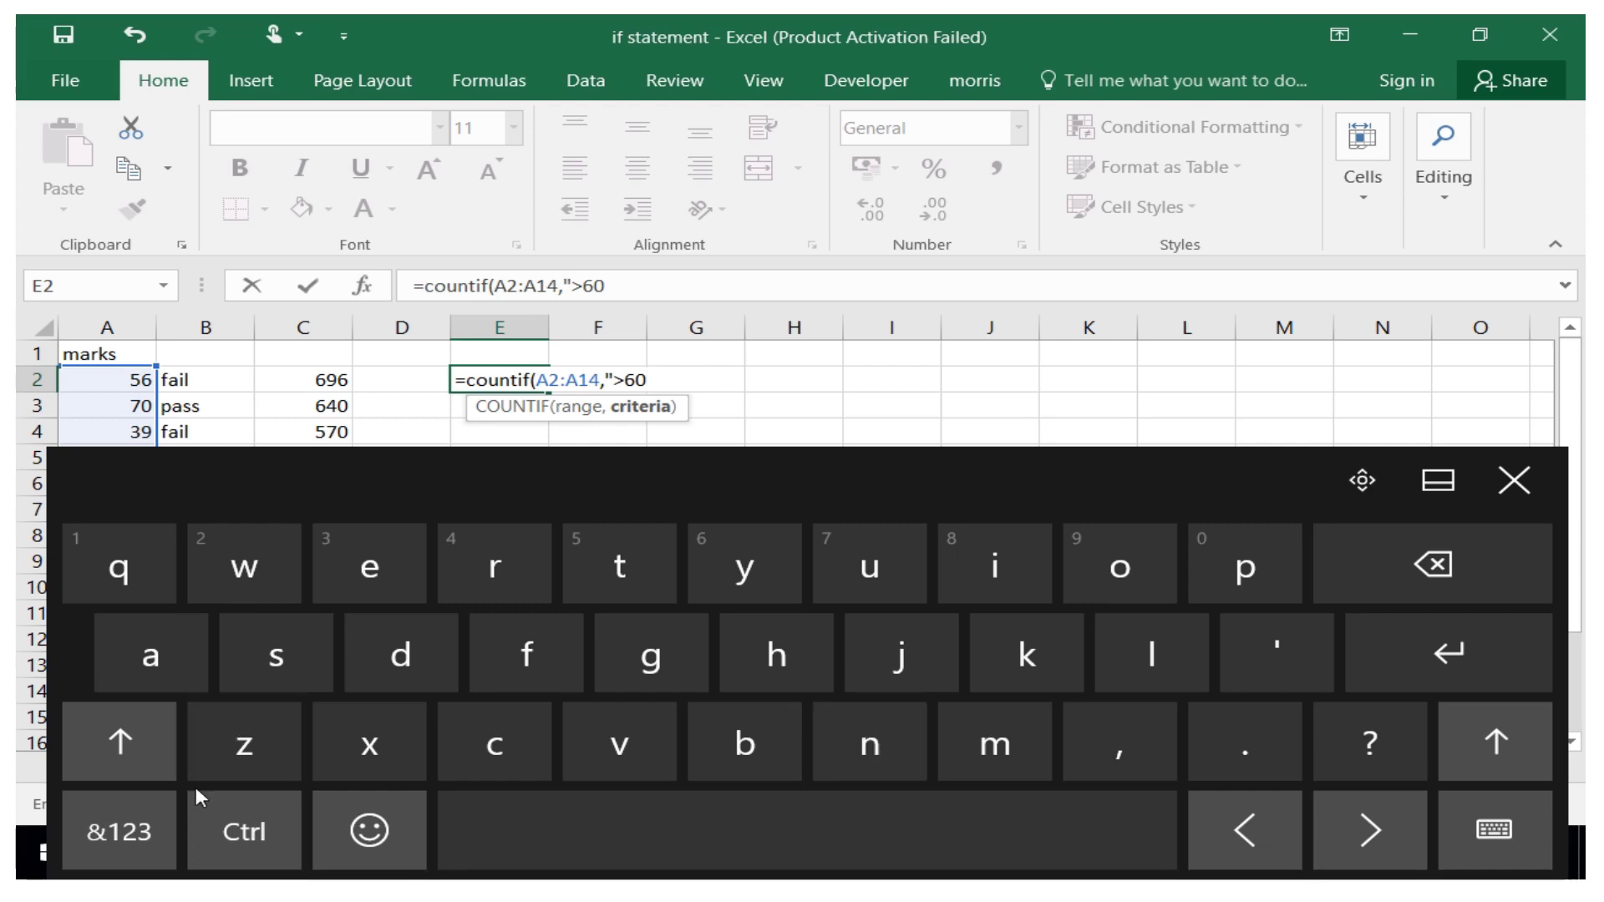
{"action": "left_click", "coordinate": [138, 835]}
{"action": "left_click", "coordinate": [623, 737]}
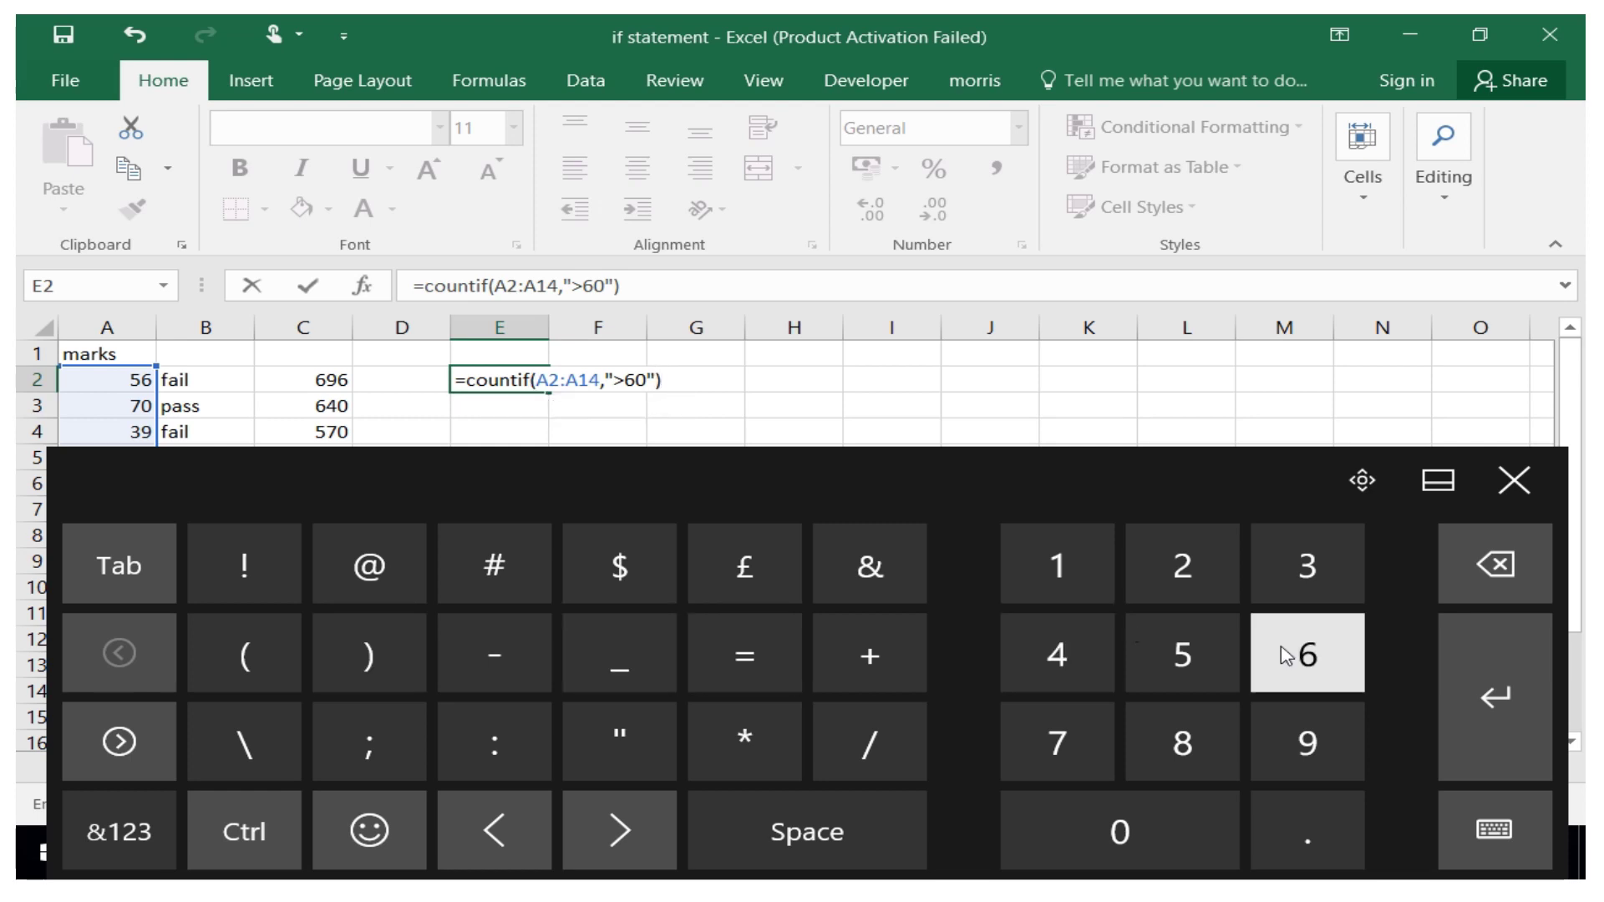
{"action": "left_click", "coordinate": [1439, 673]}
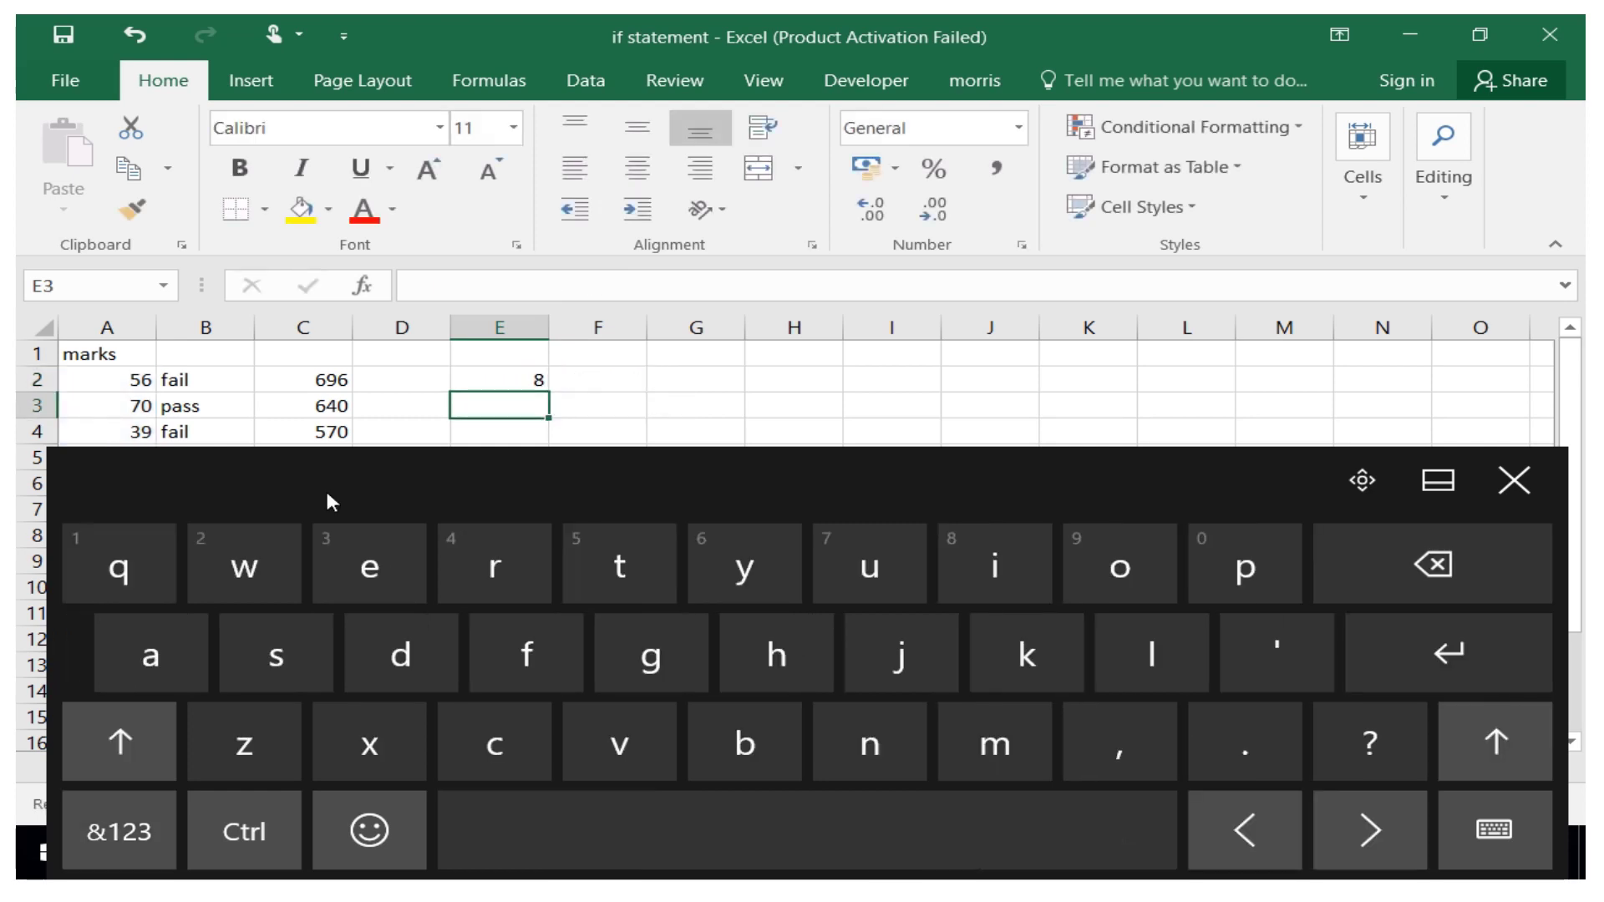
{"action": "left_click", "coordinate": [1495, 483]}
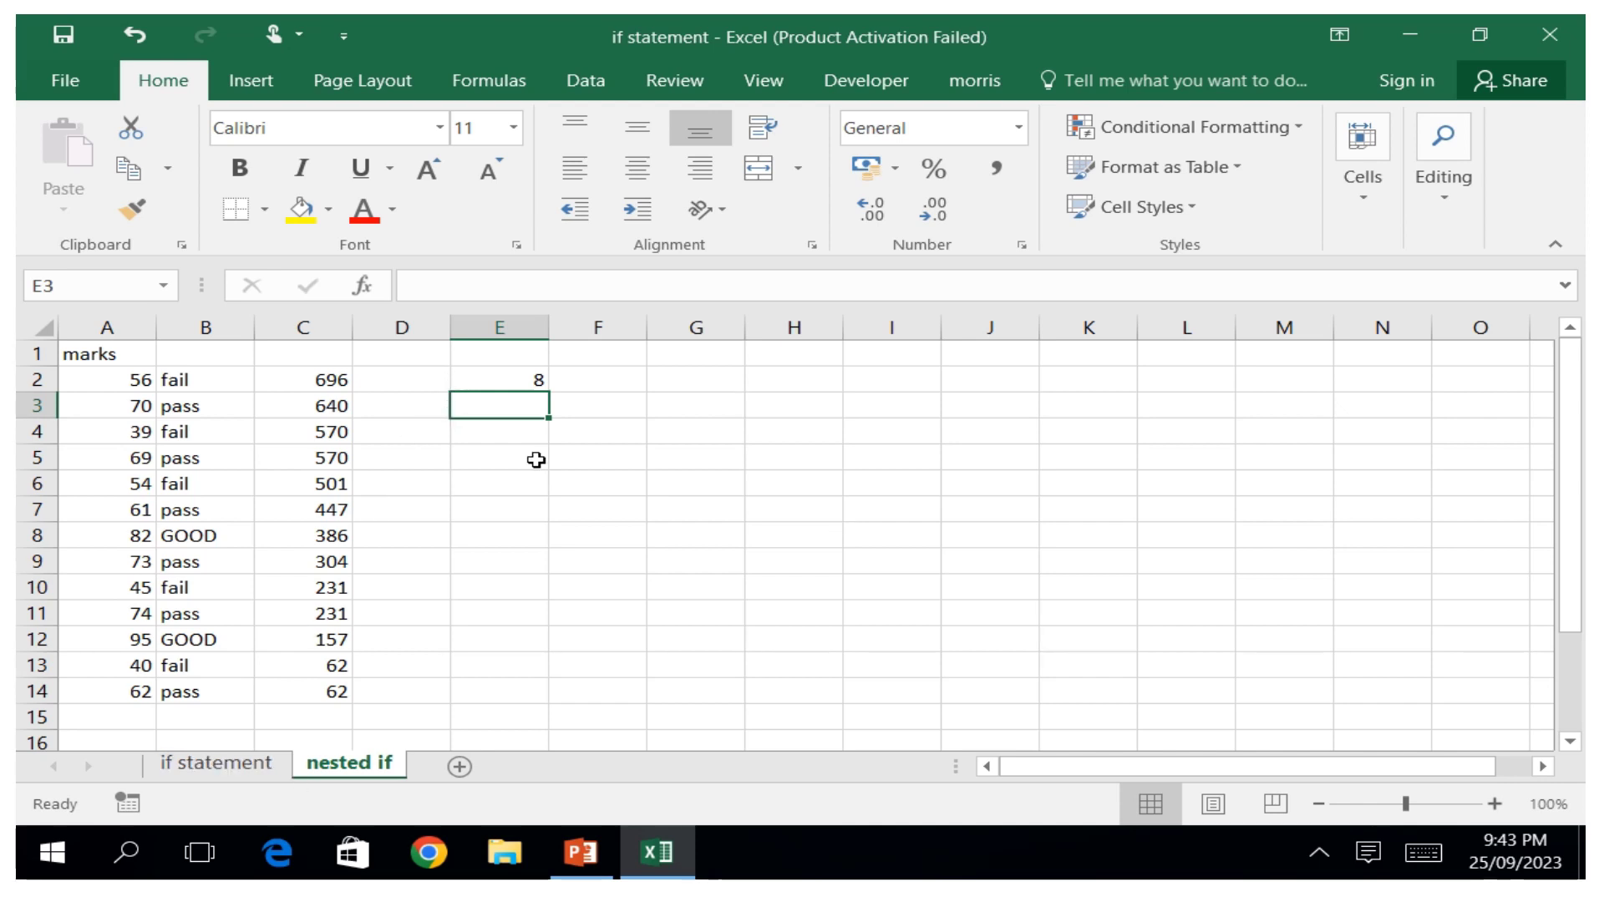
Enter the column heading "name" in cell G3, with the on-screen keyboard reopened.
{"action": "left_click", "coordinate": [680, 410]}
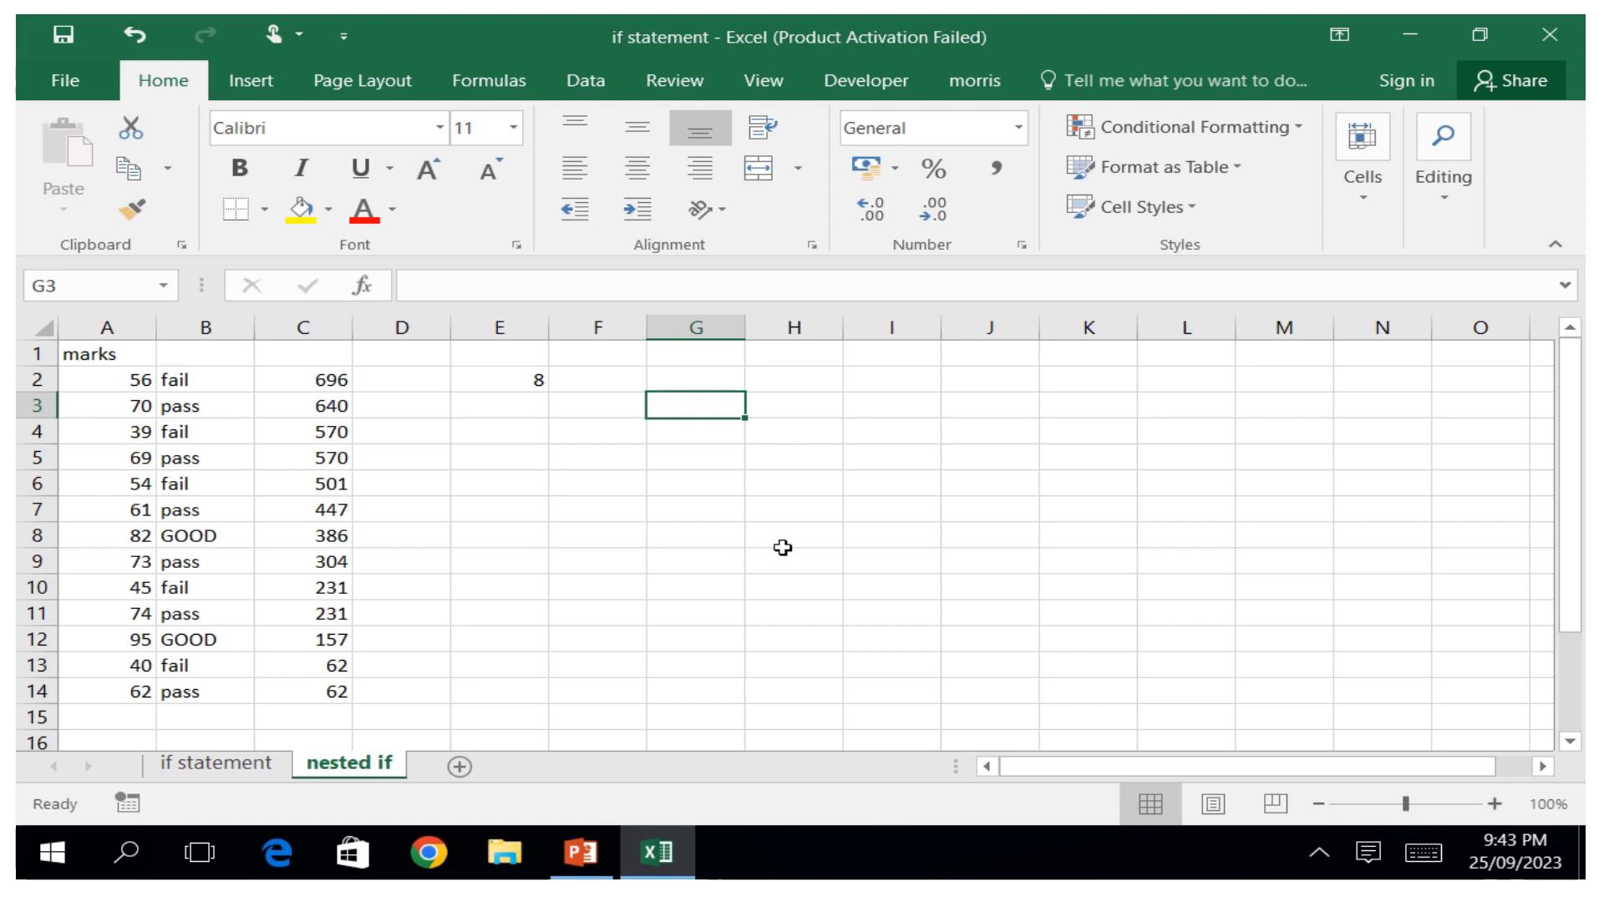
{"action": "left_click", "coordinate": [1434, 847]}
{"action": "left_click", "coordinate": [858, 748]}
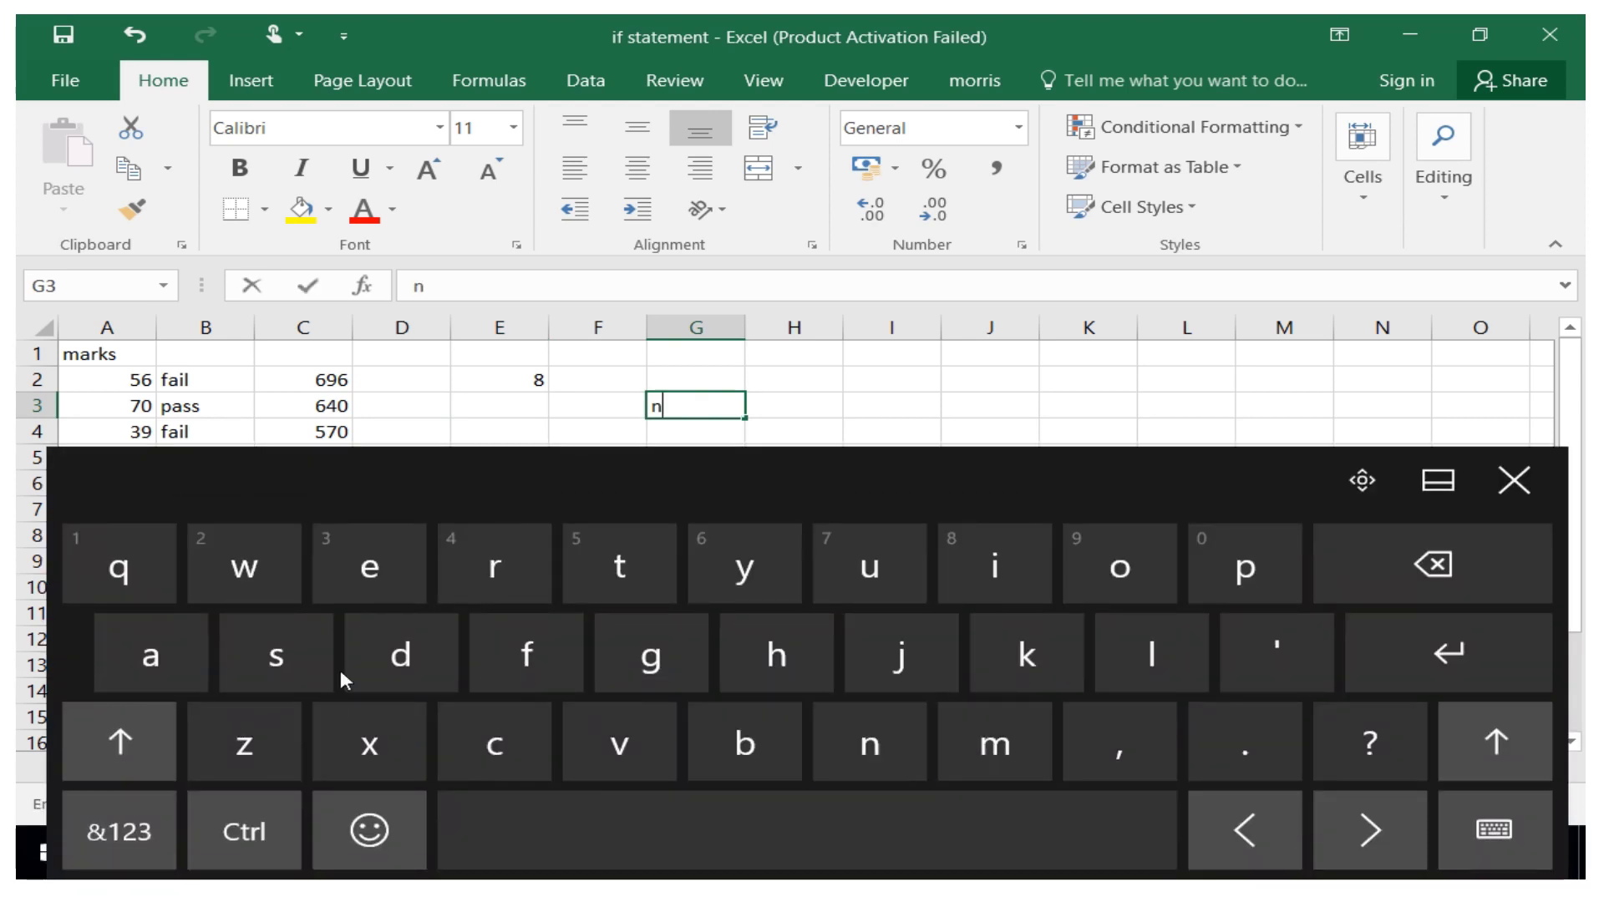
{"action": "left_click", "coordinate": [190, 655]}
{"action": "left_click", "coordinate": [999, 757]}
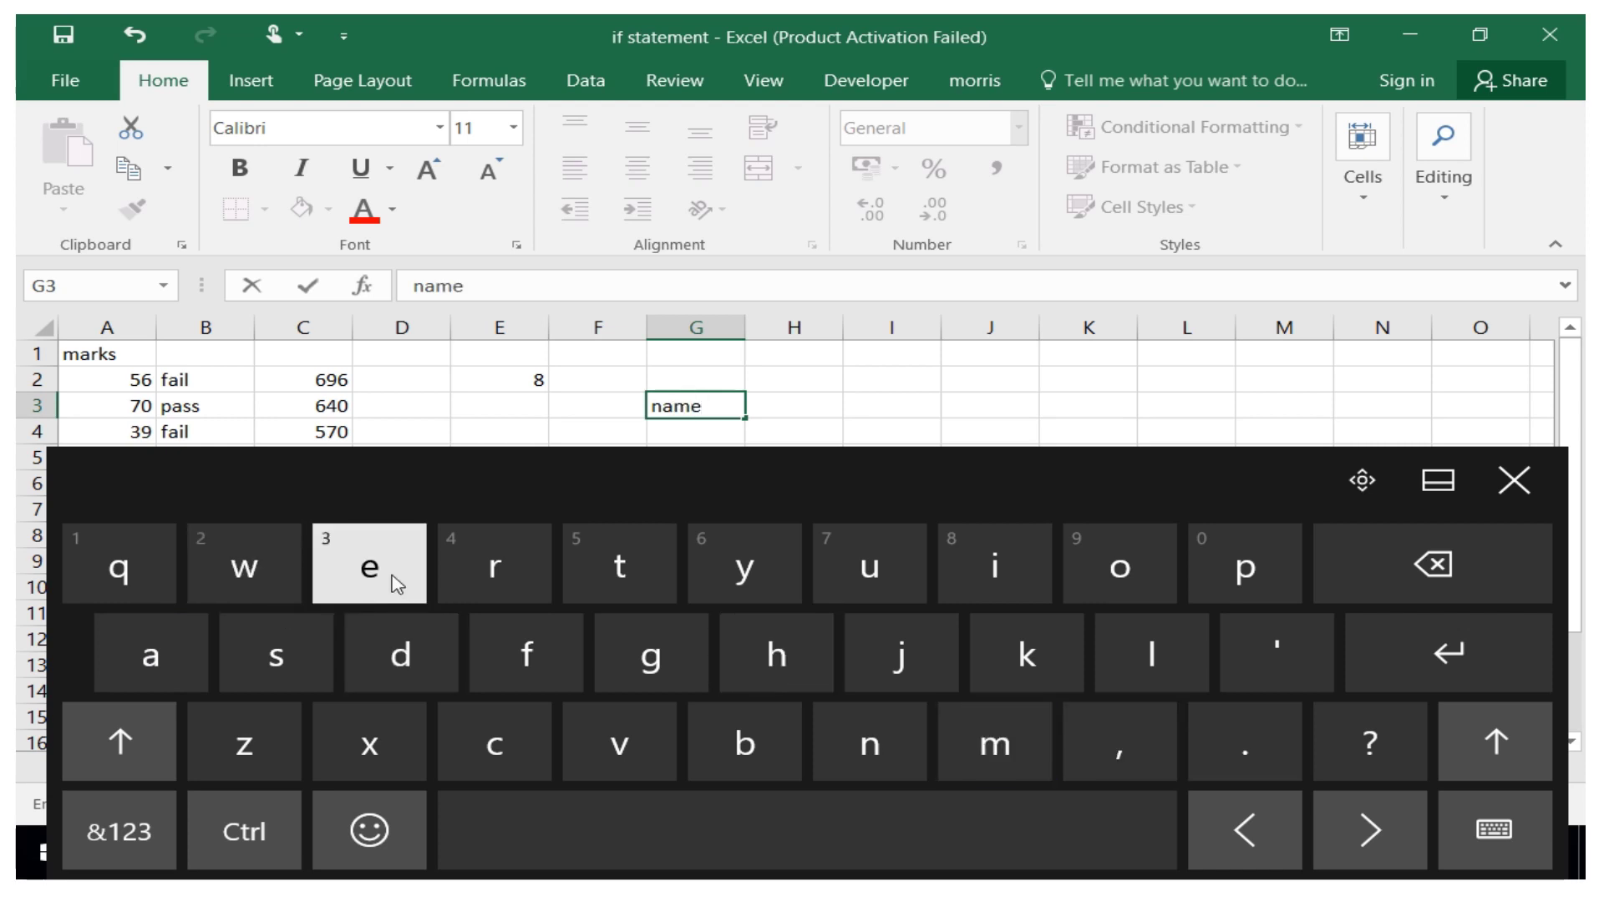
Enter the column heading "marks" in cell H3, beside the name heading.
{"action": "left_click", "coordinate": [803, 401]}
{"action": "left_click", "coordinate": [995, 741]}
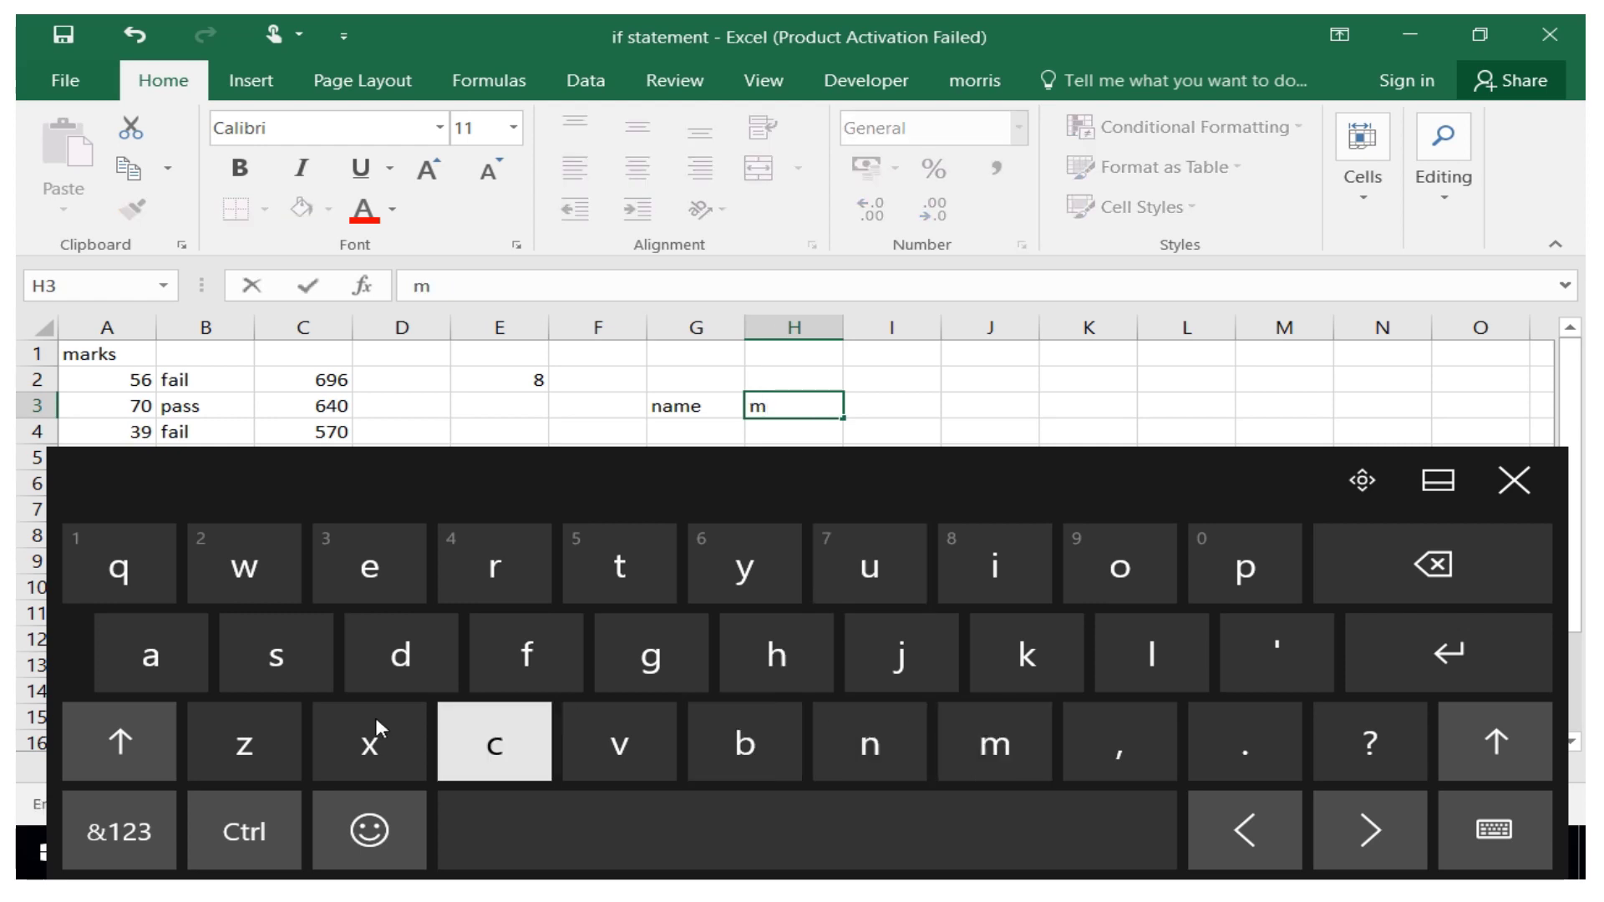
{"action": "left_click", "coordinate": [171, 679]}
{"action": "left_click", "coordinate": [530, 595]}
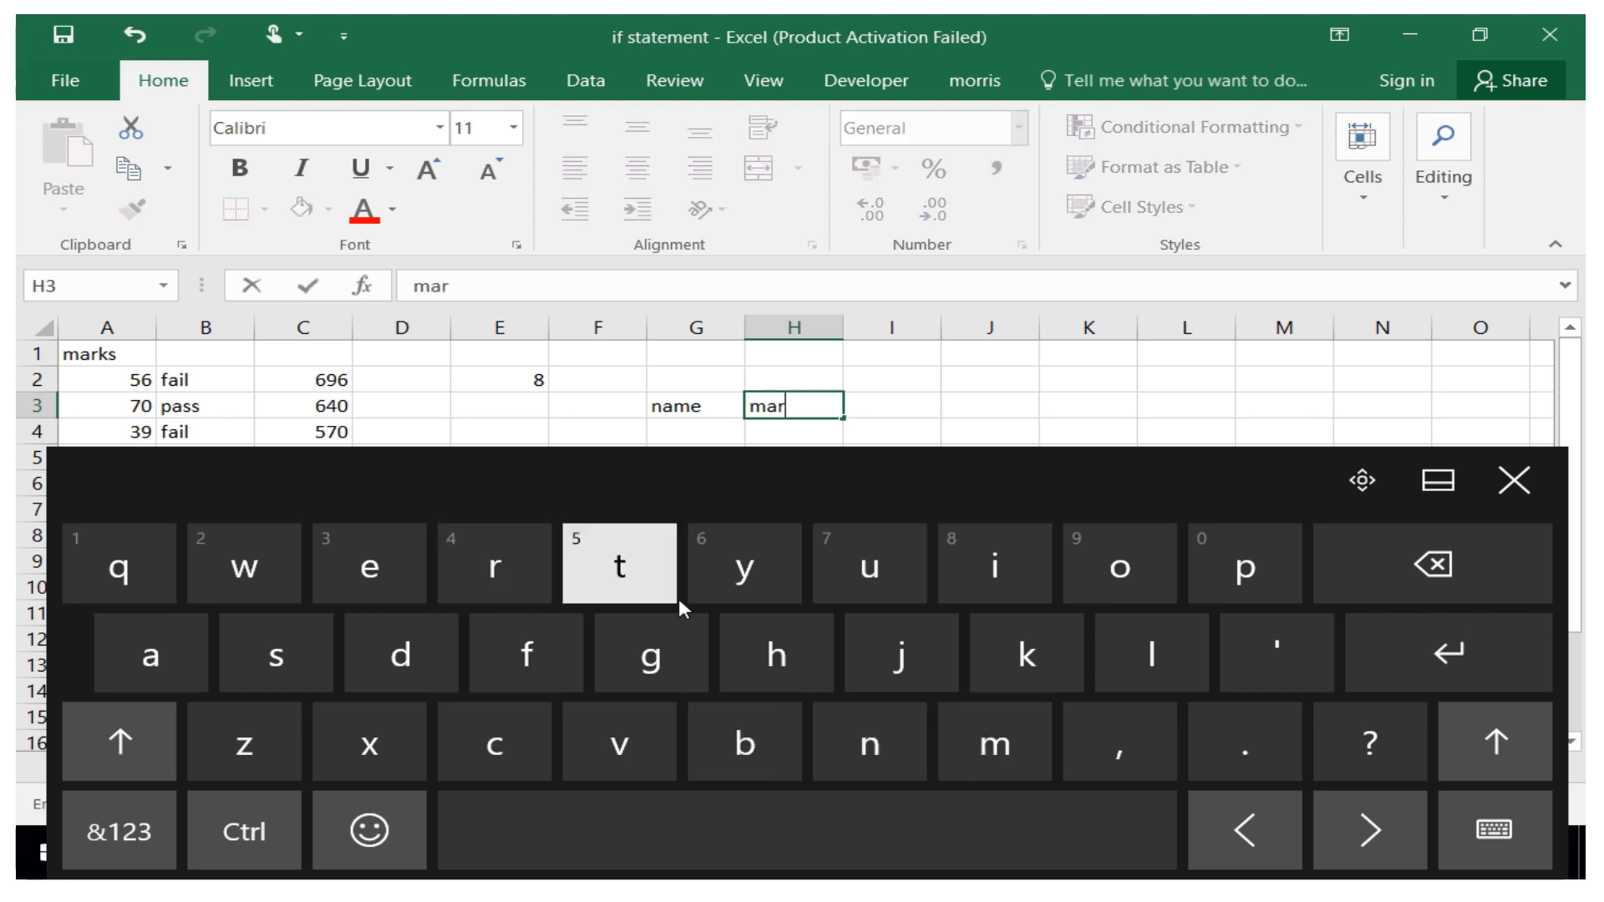
{"action": "left_click", "coordinate": [1040, 647]}
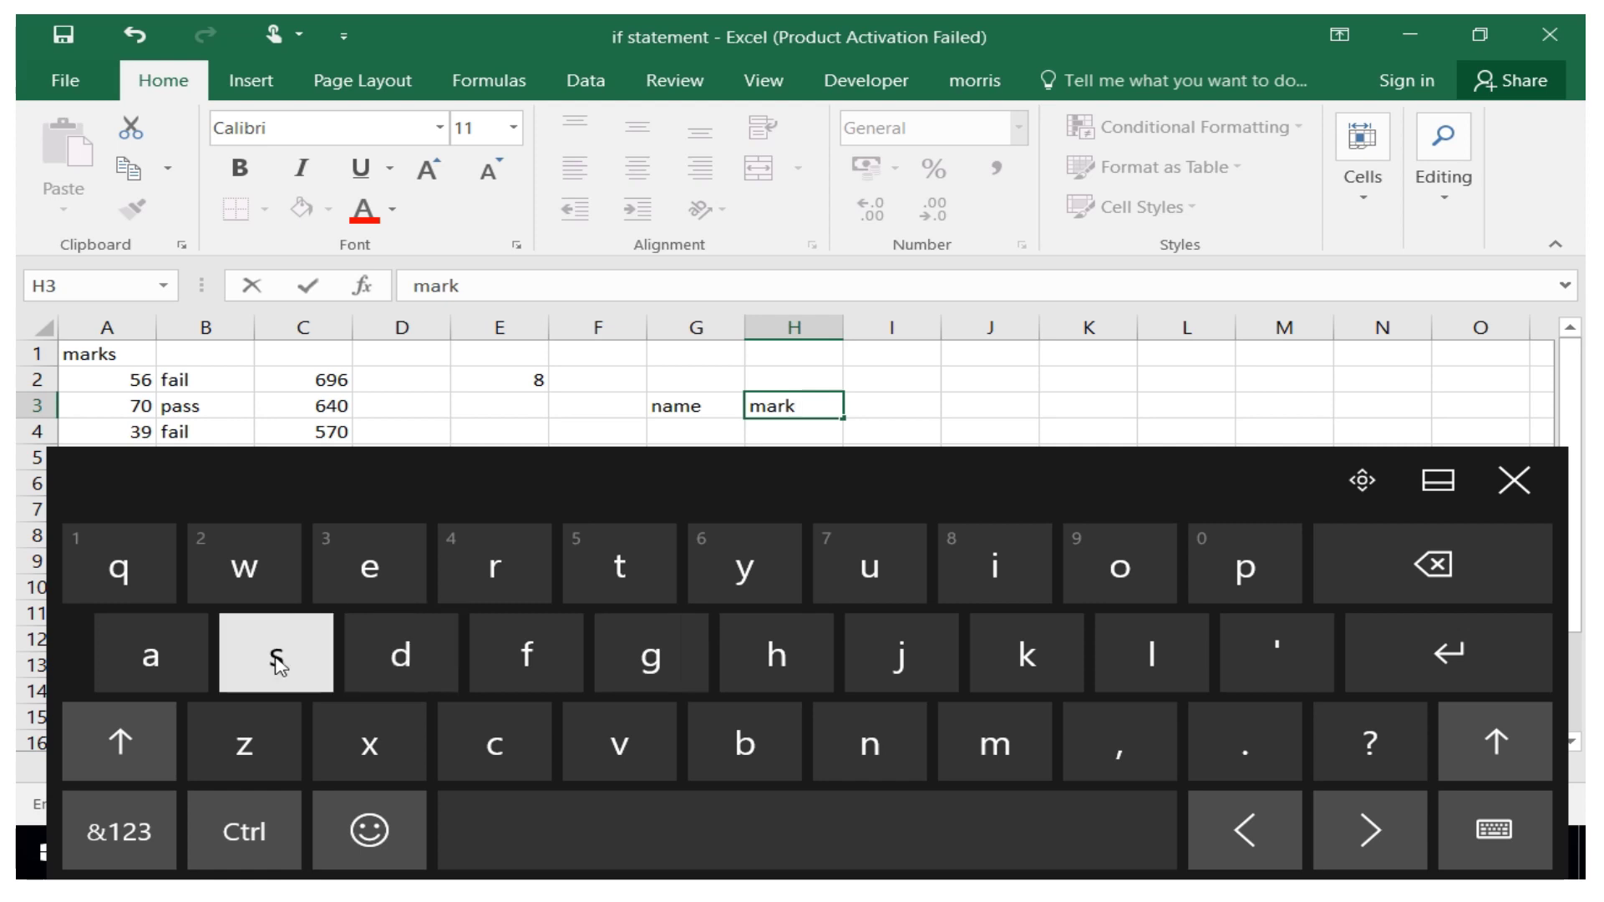
Enter the column heading "results" in cell I3, beside the marks heading.
{"action": "left_click", "coordinate": [873, 410]}
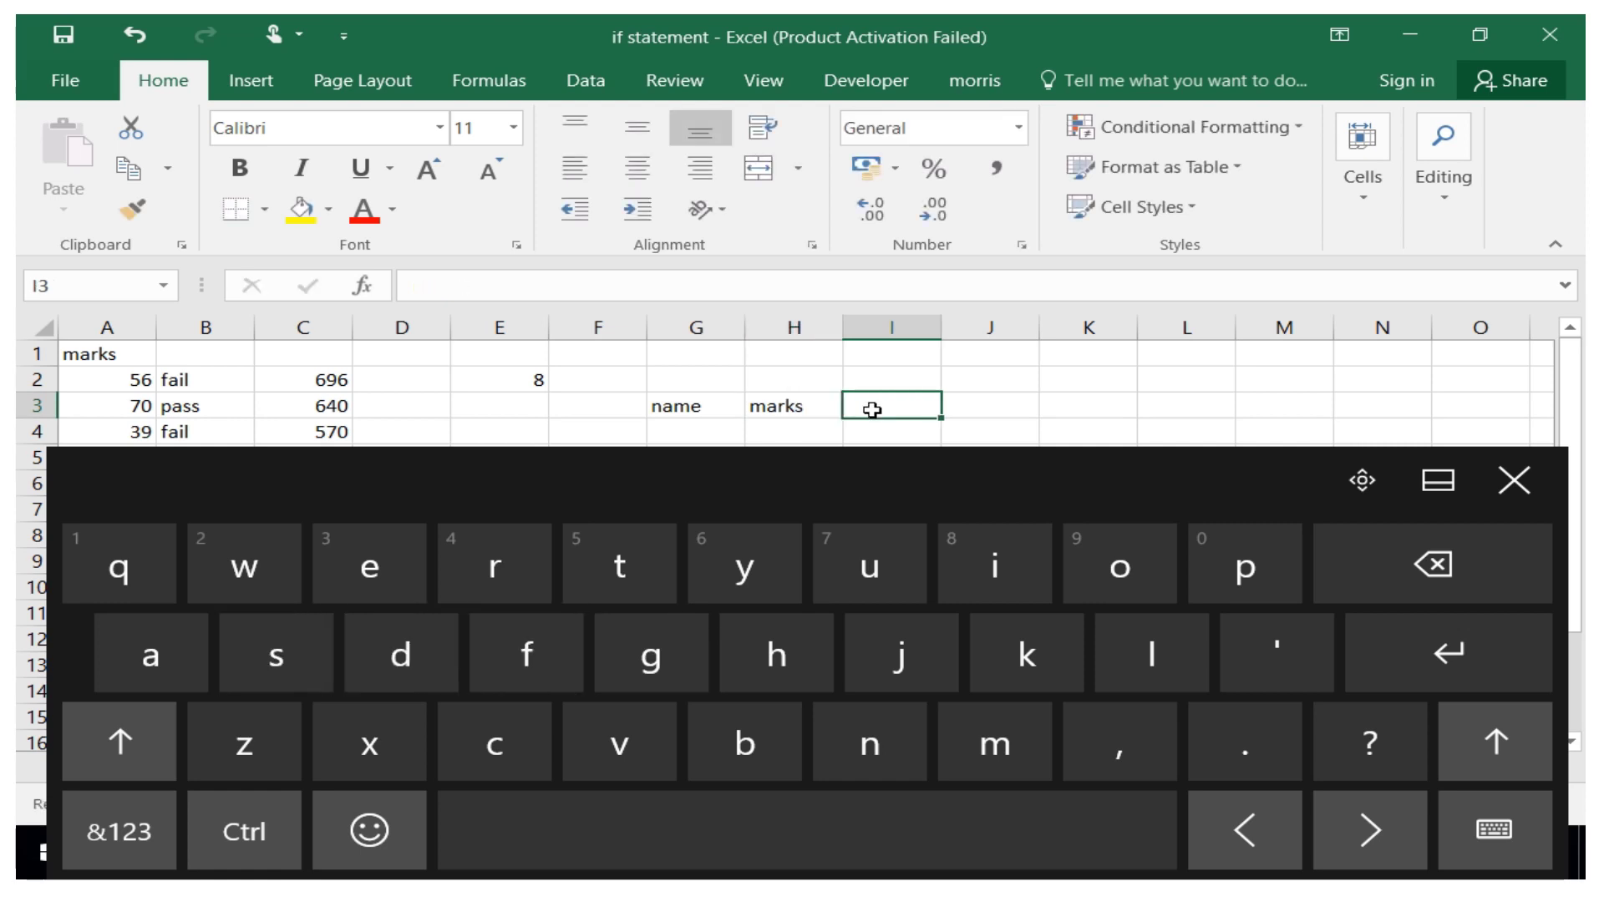
{"action": "left_click", "coordinate": [495, 585]}
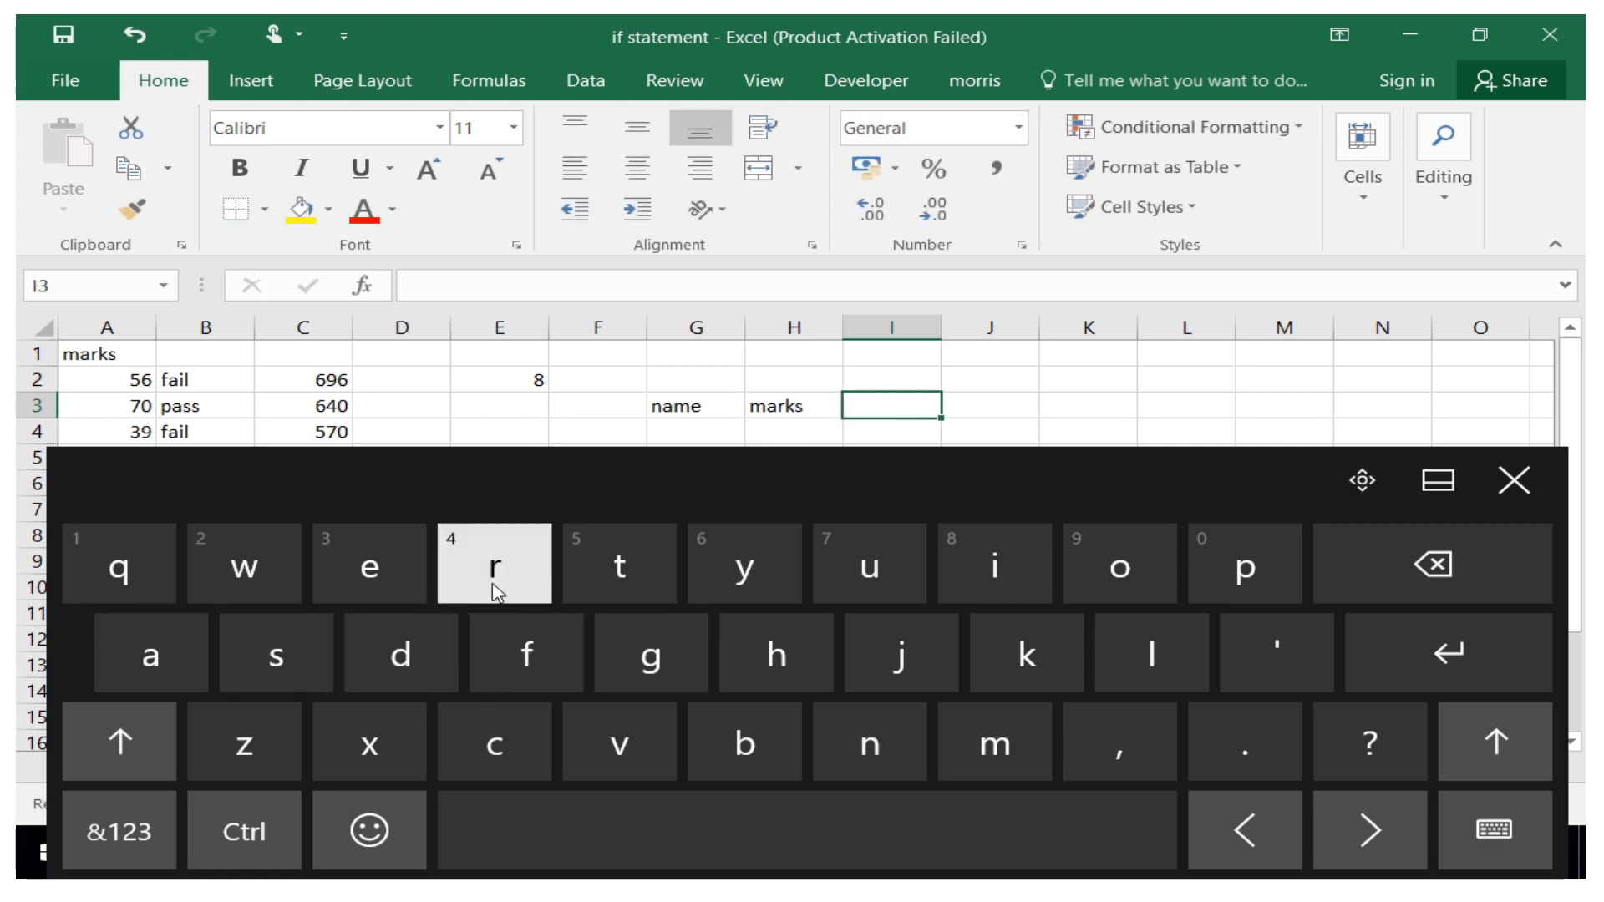
{"action": "left_click", "coordinate": [462, 576]}
{"action": "left_click", "coordinate": [411, 571]}
{"action": "left_click", "coordinate": [301, 671]}
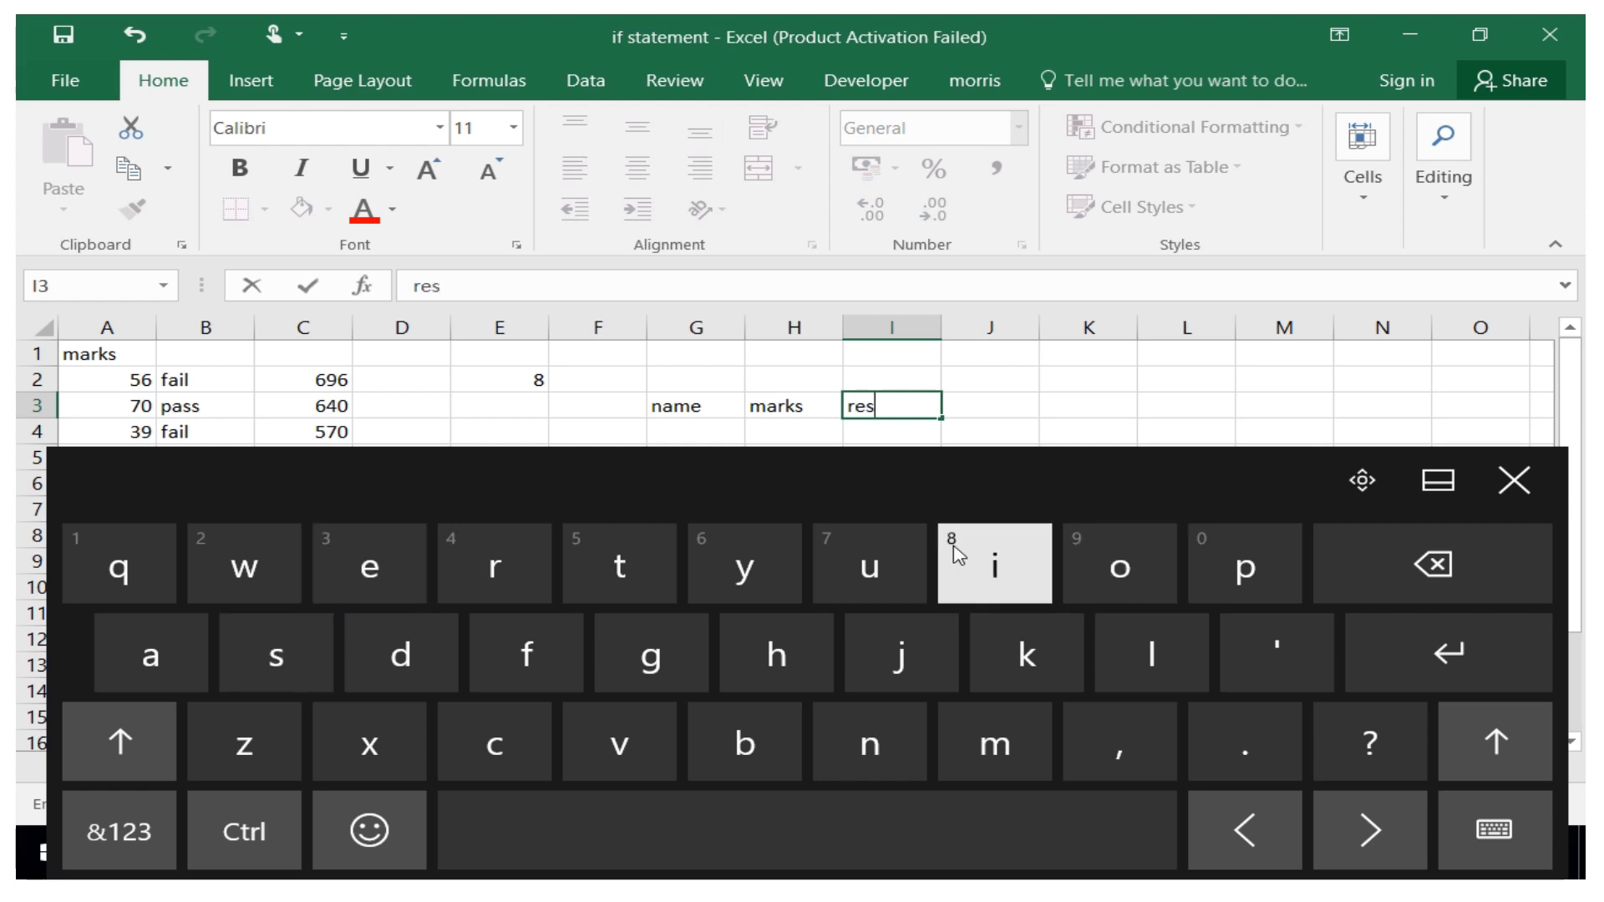
{"action": "left_click", "coordinate": [860, 585]}
{"action": "left_click", "coordinate": [1136, 644]}
{"action": "left_click", "coordinate": [652, 585]}
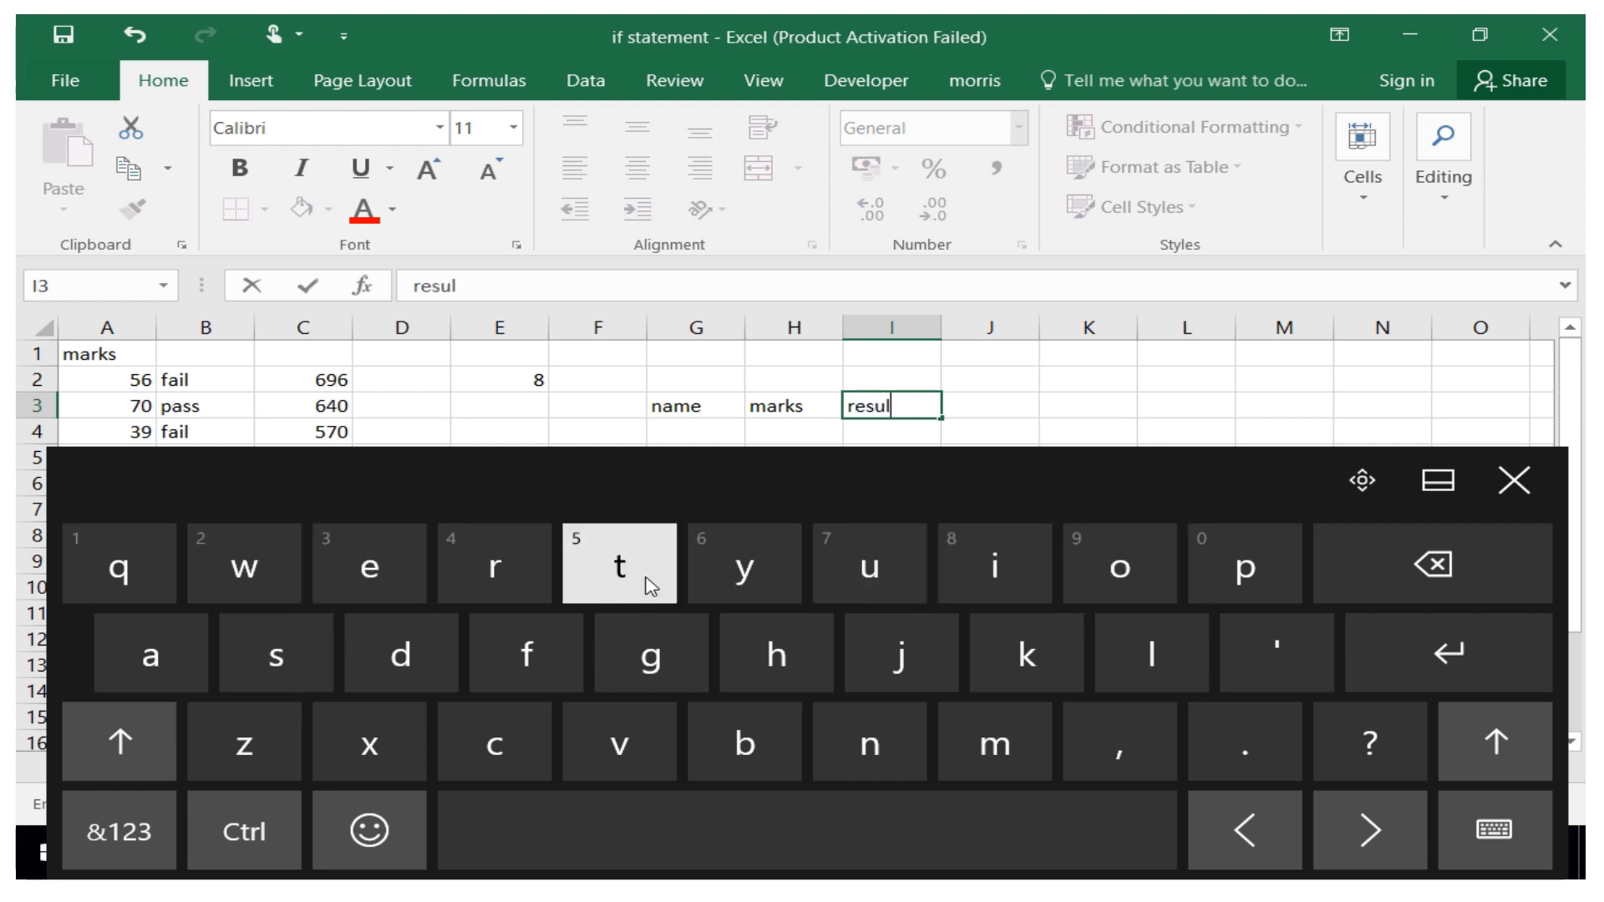
{"action": "left_click", "coordinate": [297, 658]}
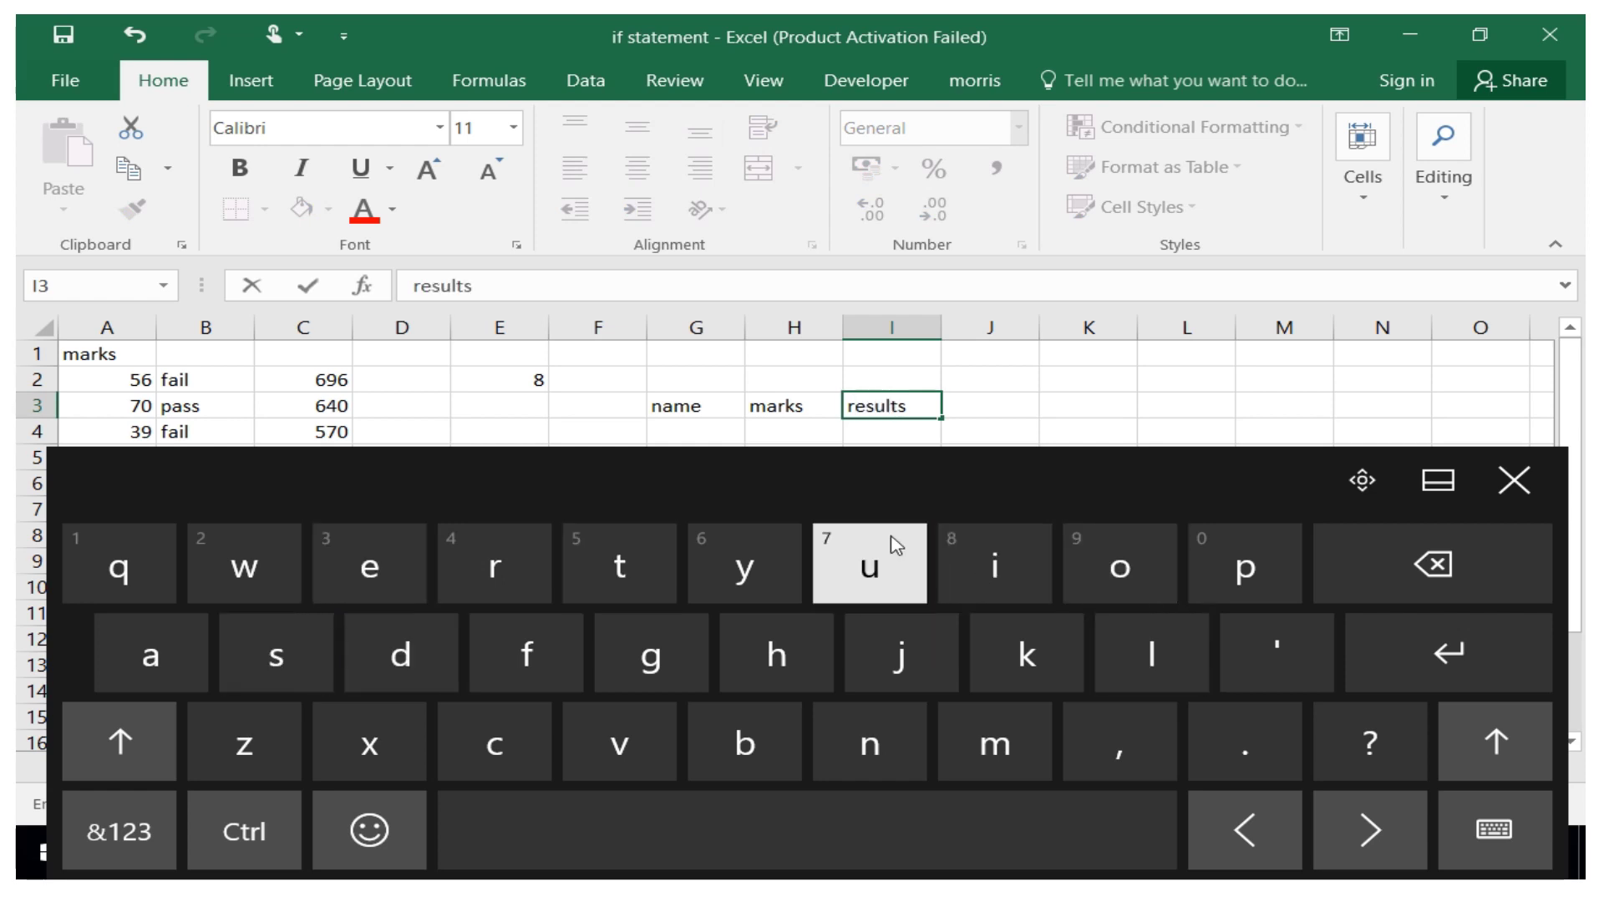
Enter the first student's name in cell G4, under the name heading.
{"action": "scroll", "coordinate": [1537, 390], "scroll_direction": "down", "scroll_amount": 1}
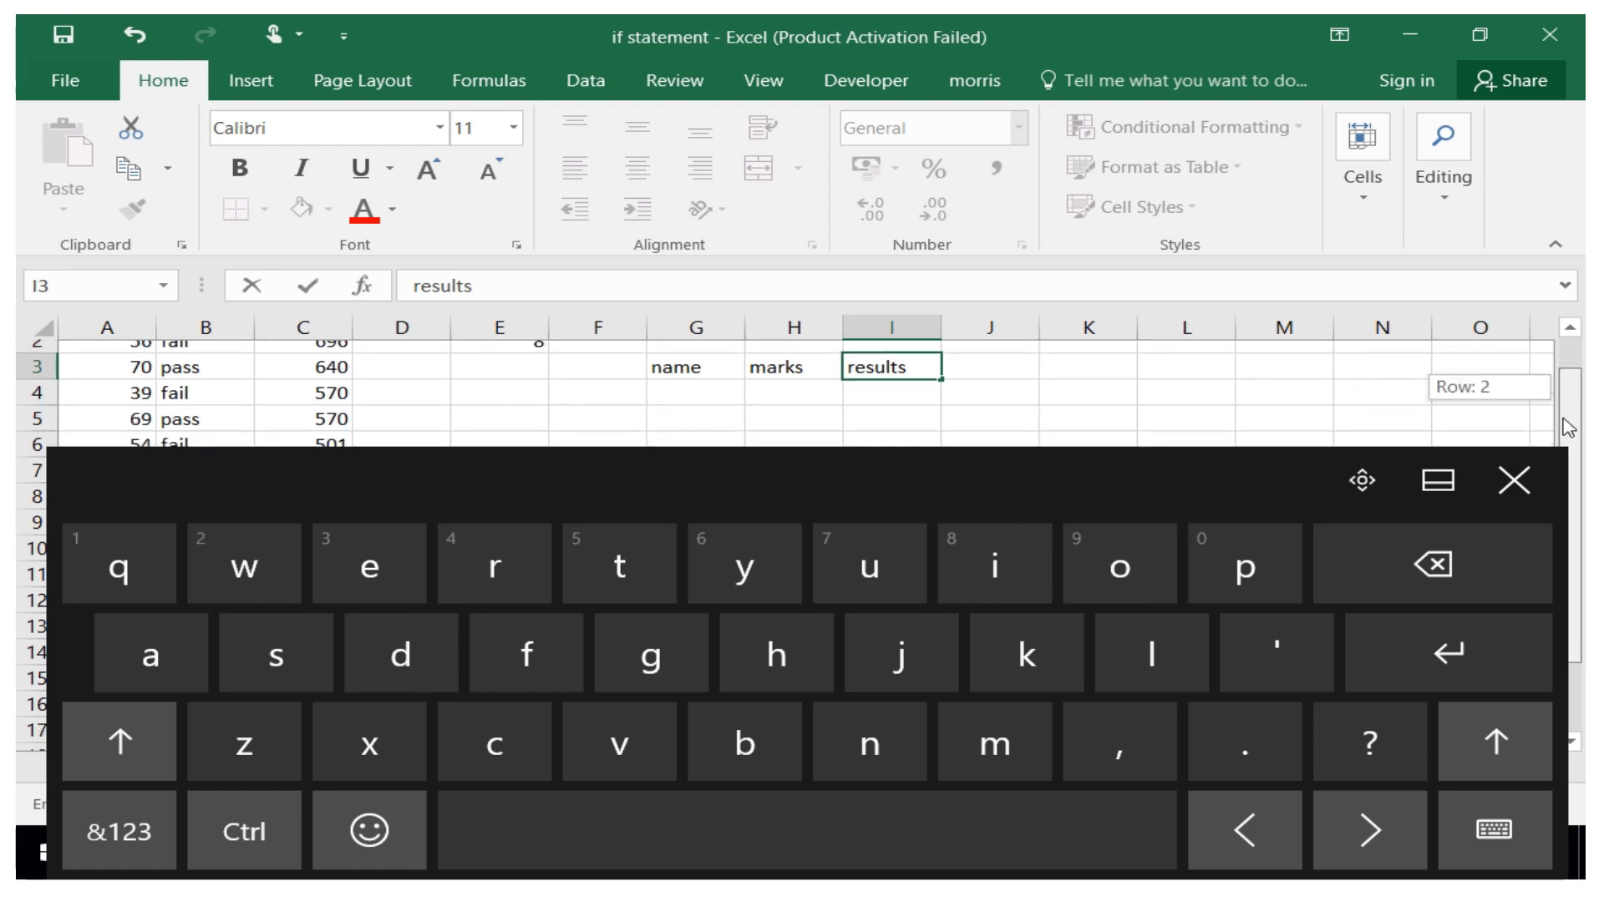
{"action": "left_click", "coordinate": [685, 374]}
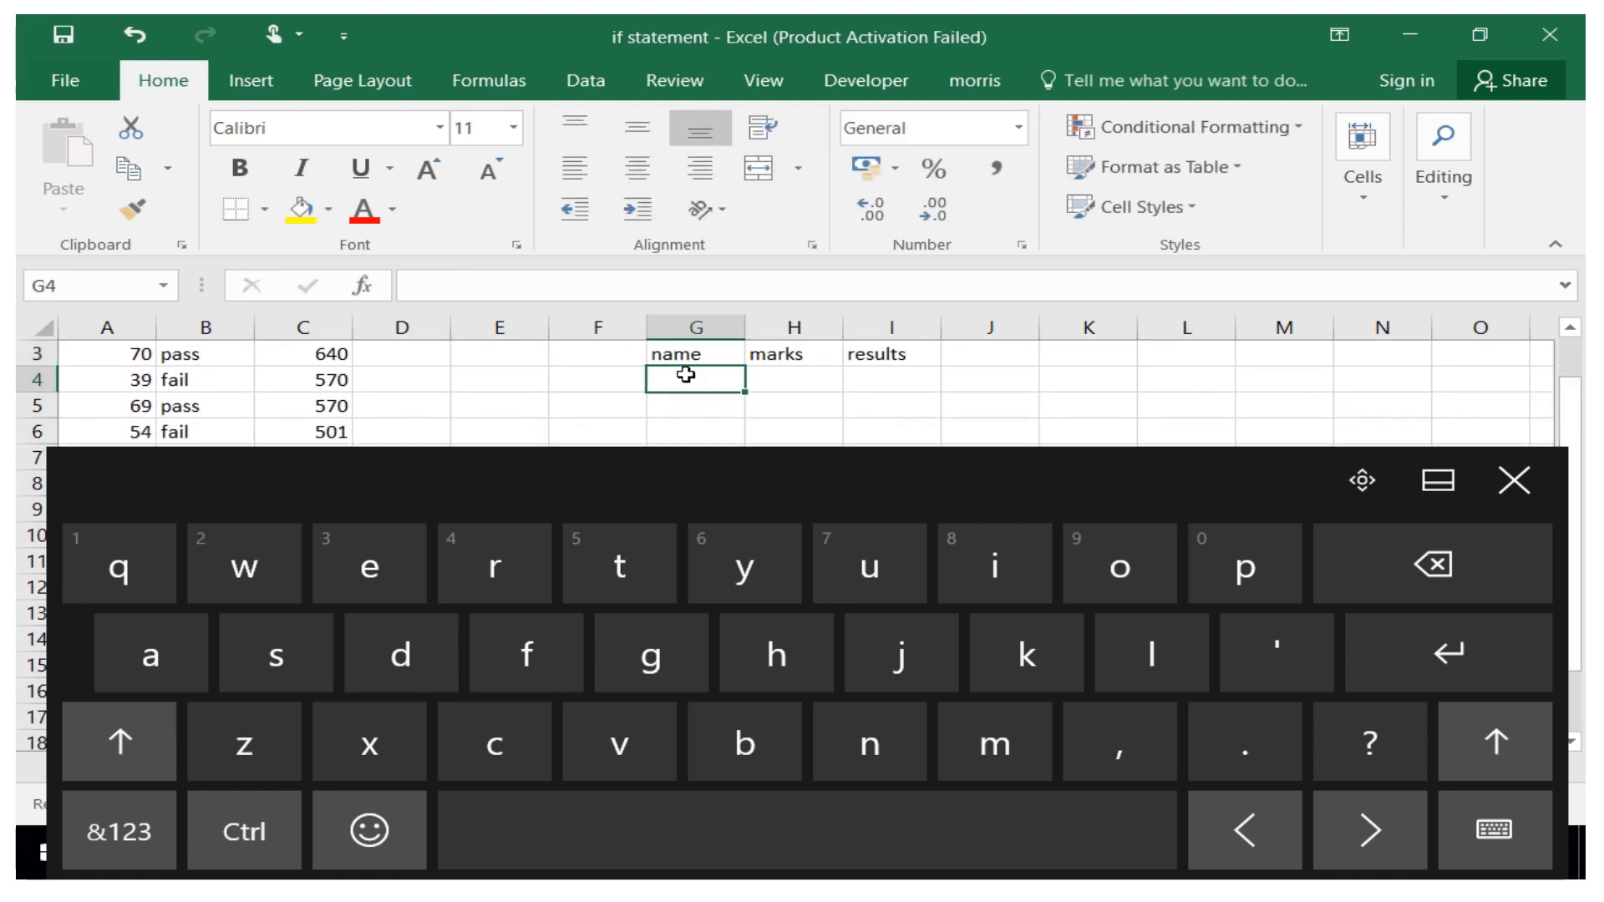
{"action": "left_click", "coordinate": [506, 564]}
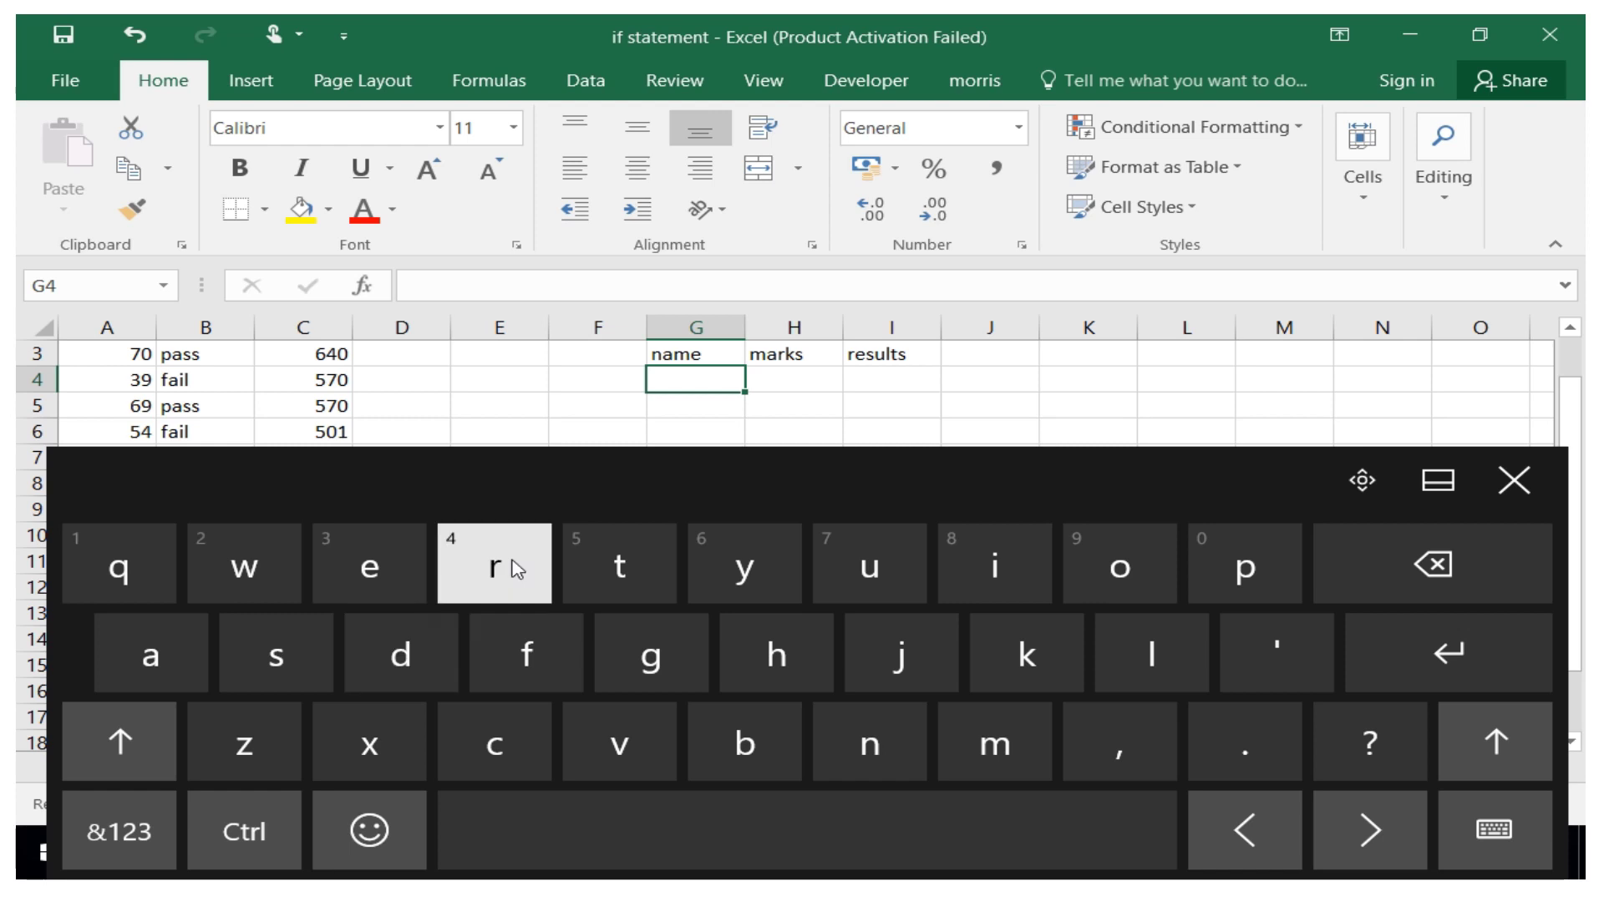
{"action": "left_click", "coordinate": [765, 563]}
{"action": "left_click", "coordinate": [191, 649]}
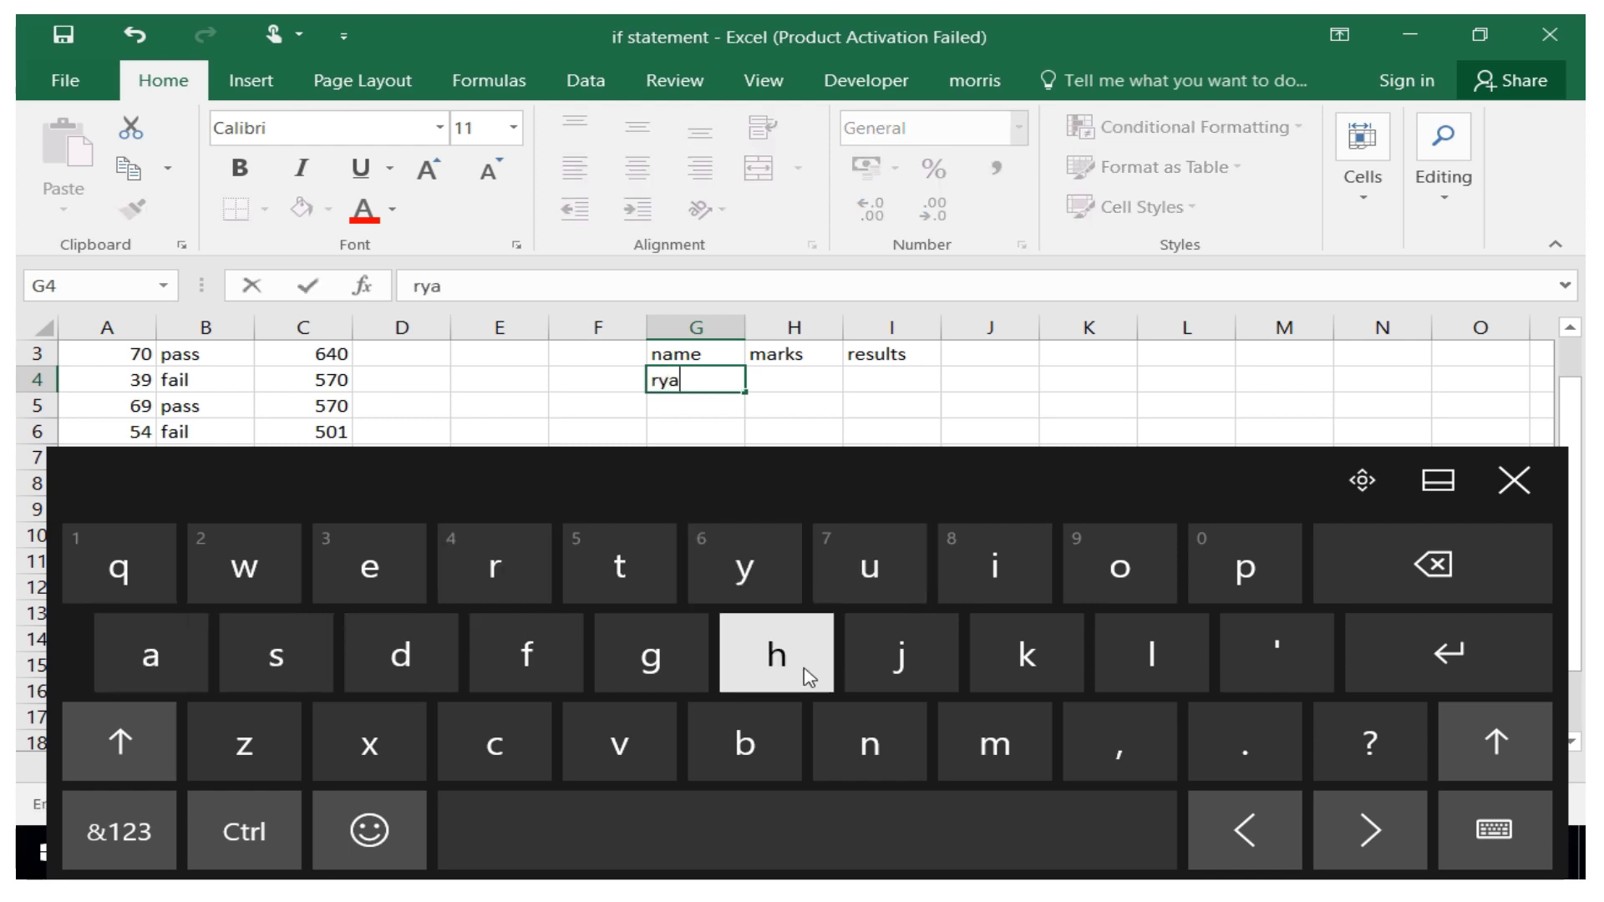
{"action": "left_click", "coordinate": [906, 744]}
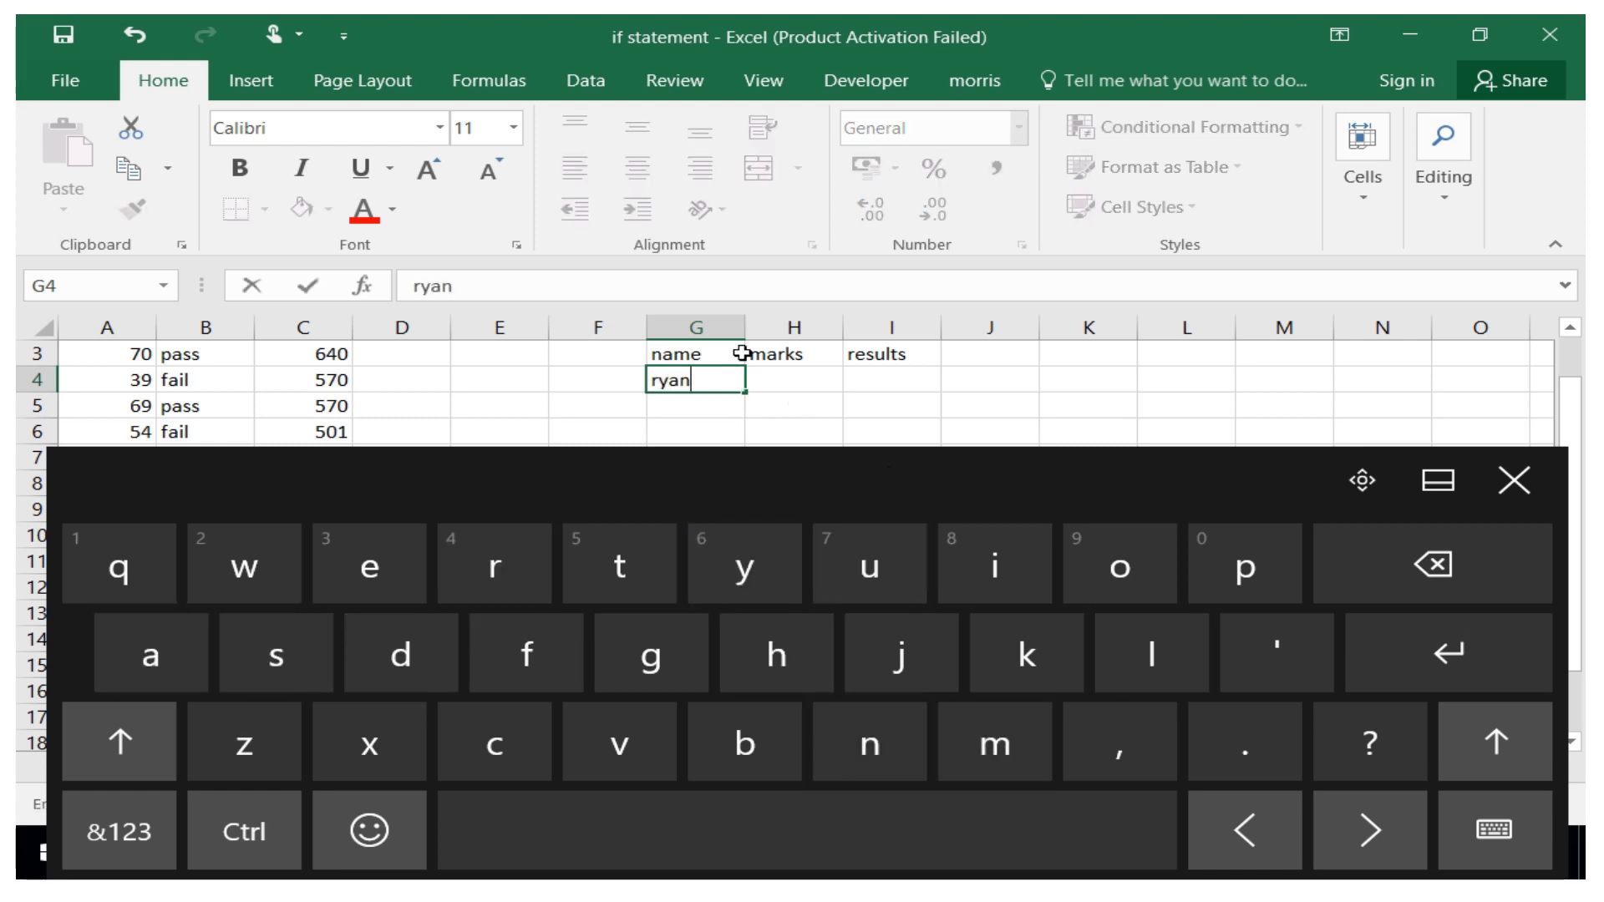
Enter the marks 85 in cell H4 and 98 in cell H5.
{"action": "left_click", "coordinate": [779, 373]}
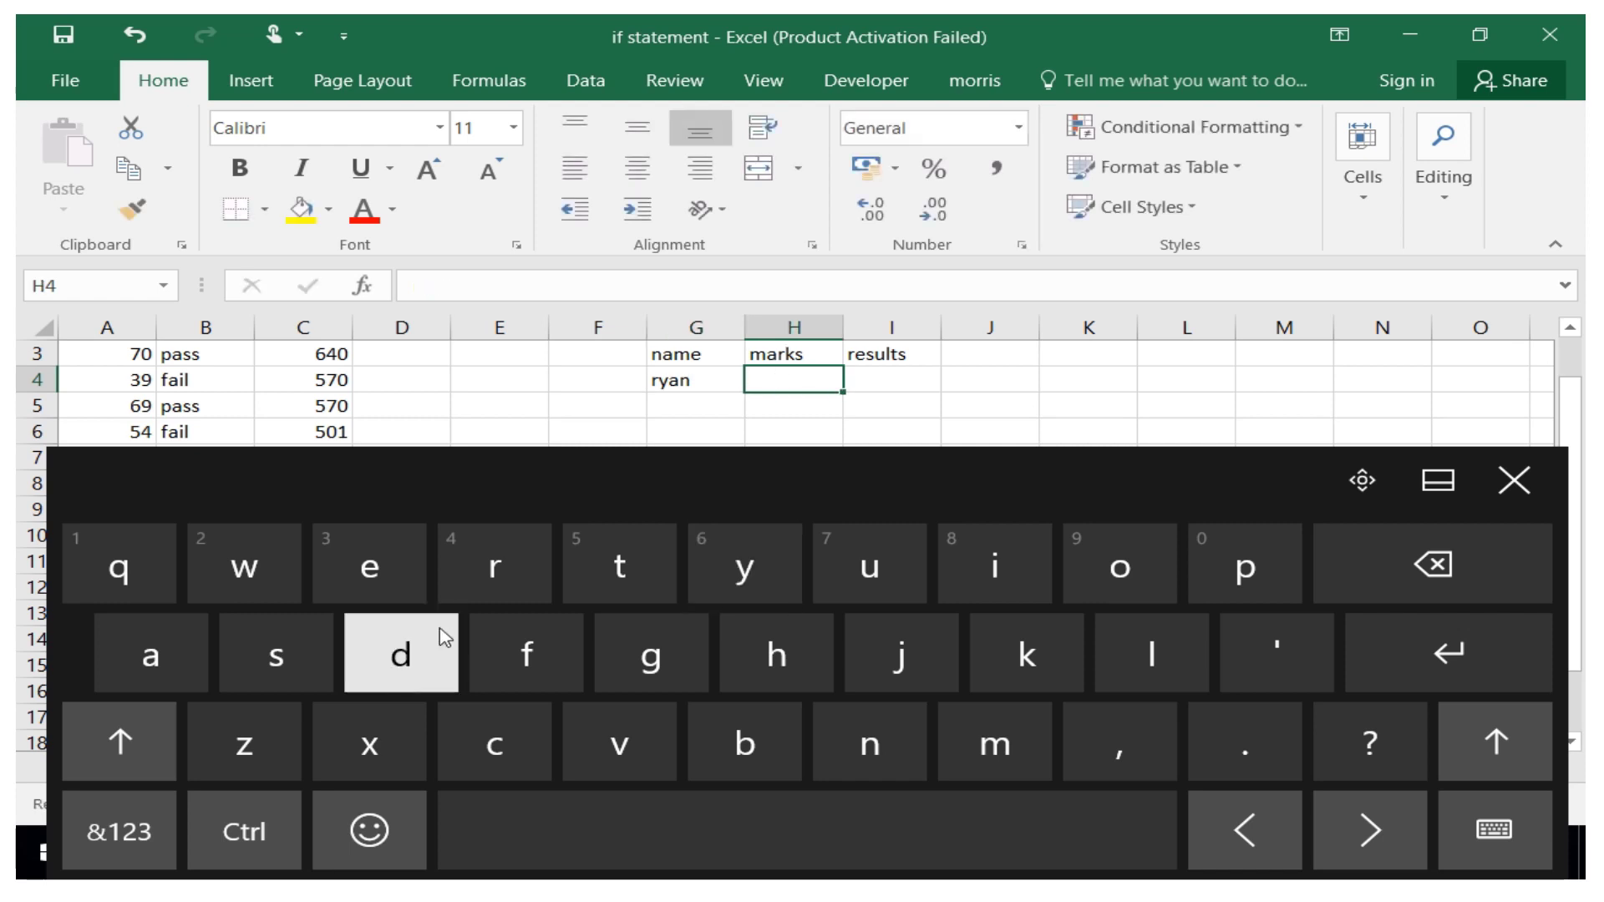
{"action": "left_click", "coordinate": [158, 839]}
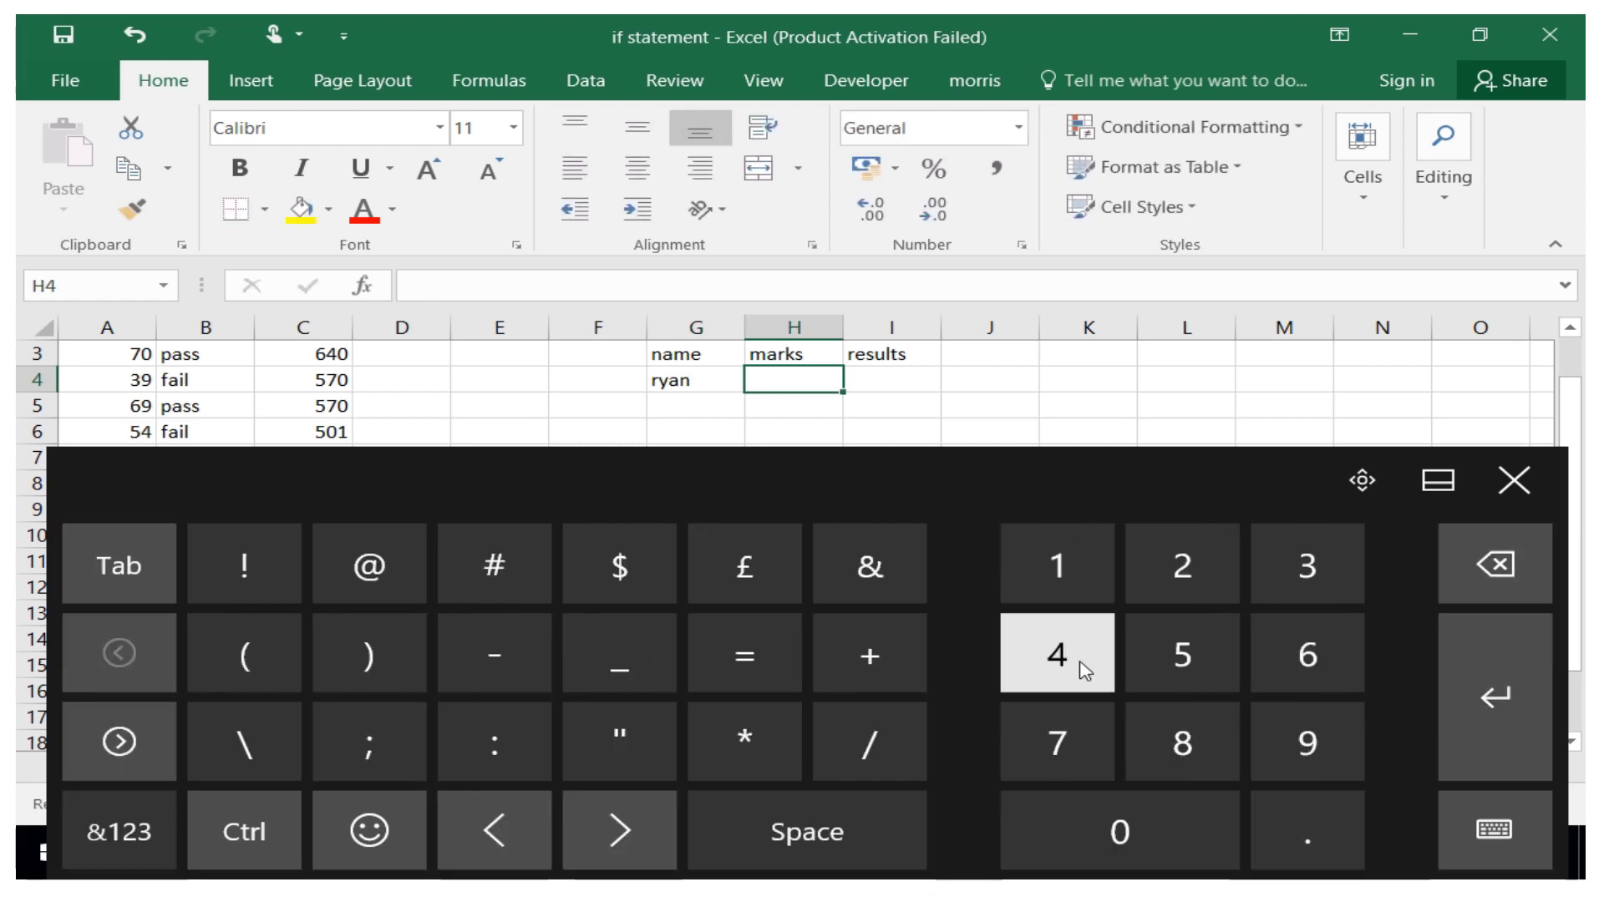
{"action": "left_click", "coordinate": [1159, 743]}
{"action": "left_click", "coordinate": [1153, 654]}
{"action": "left_click", "coordinate": [1470, 685]}
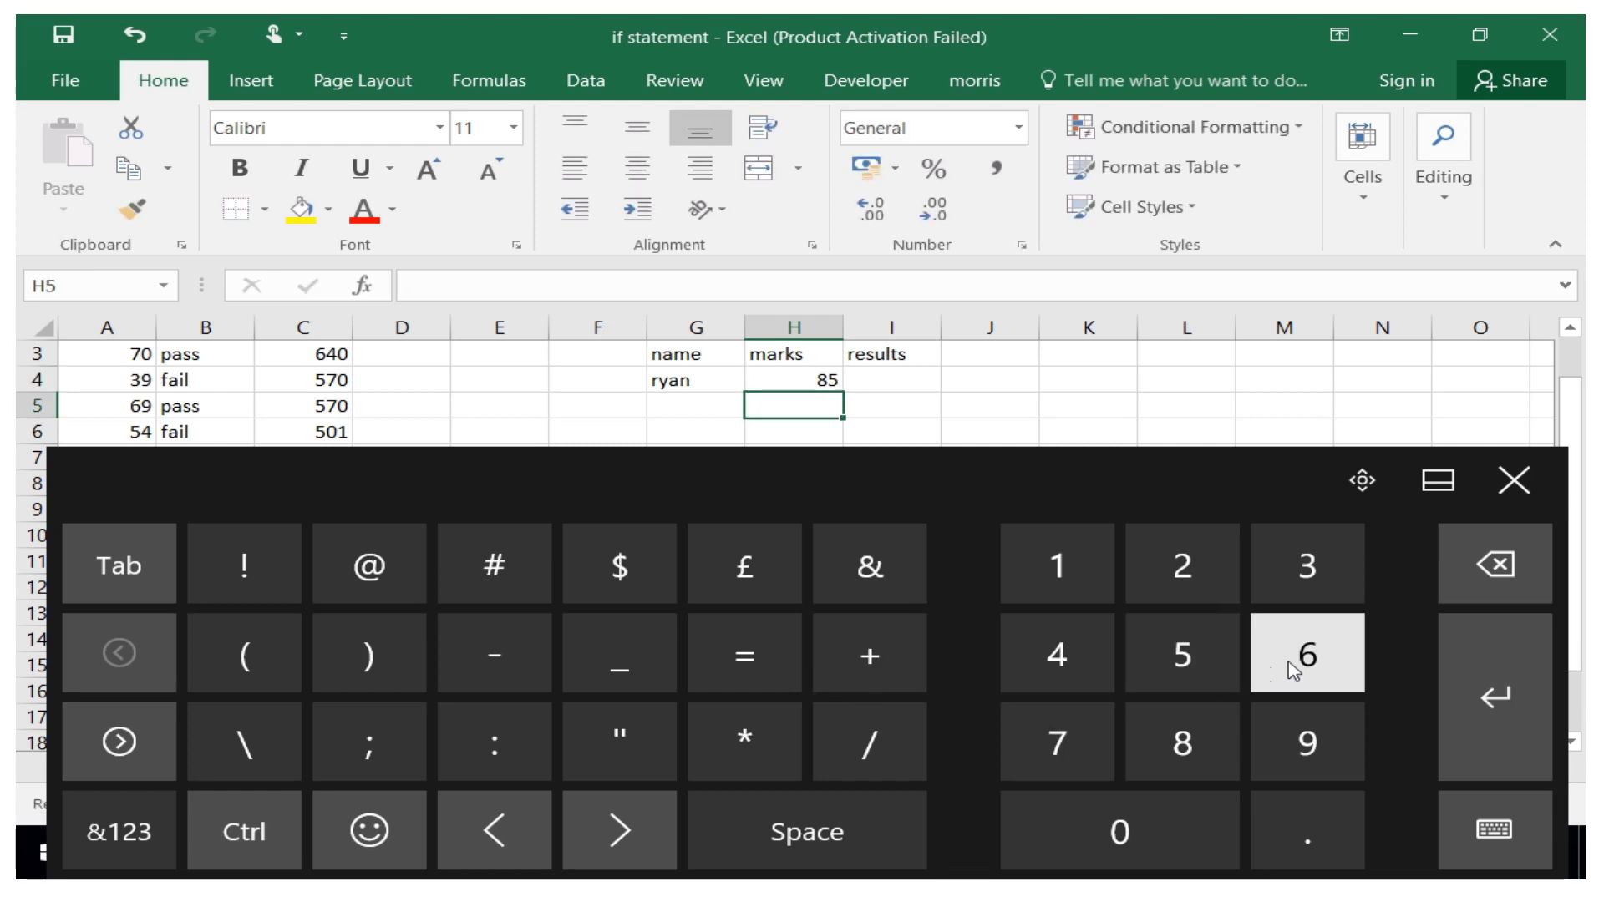
{"action": "left_click", "coordinate": [1305, 742]}
{"action": "left_click", "coordinate": [1170, 748]}
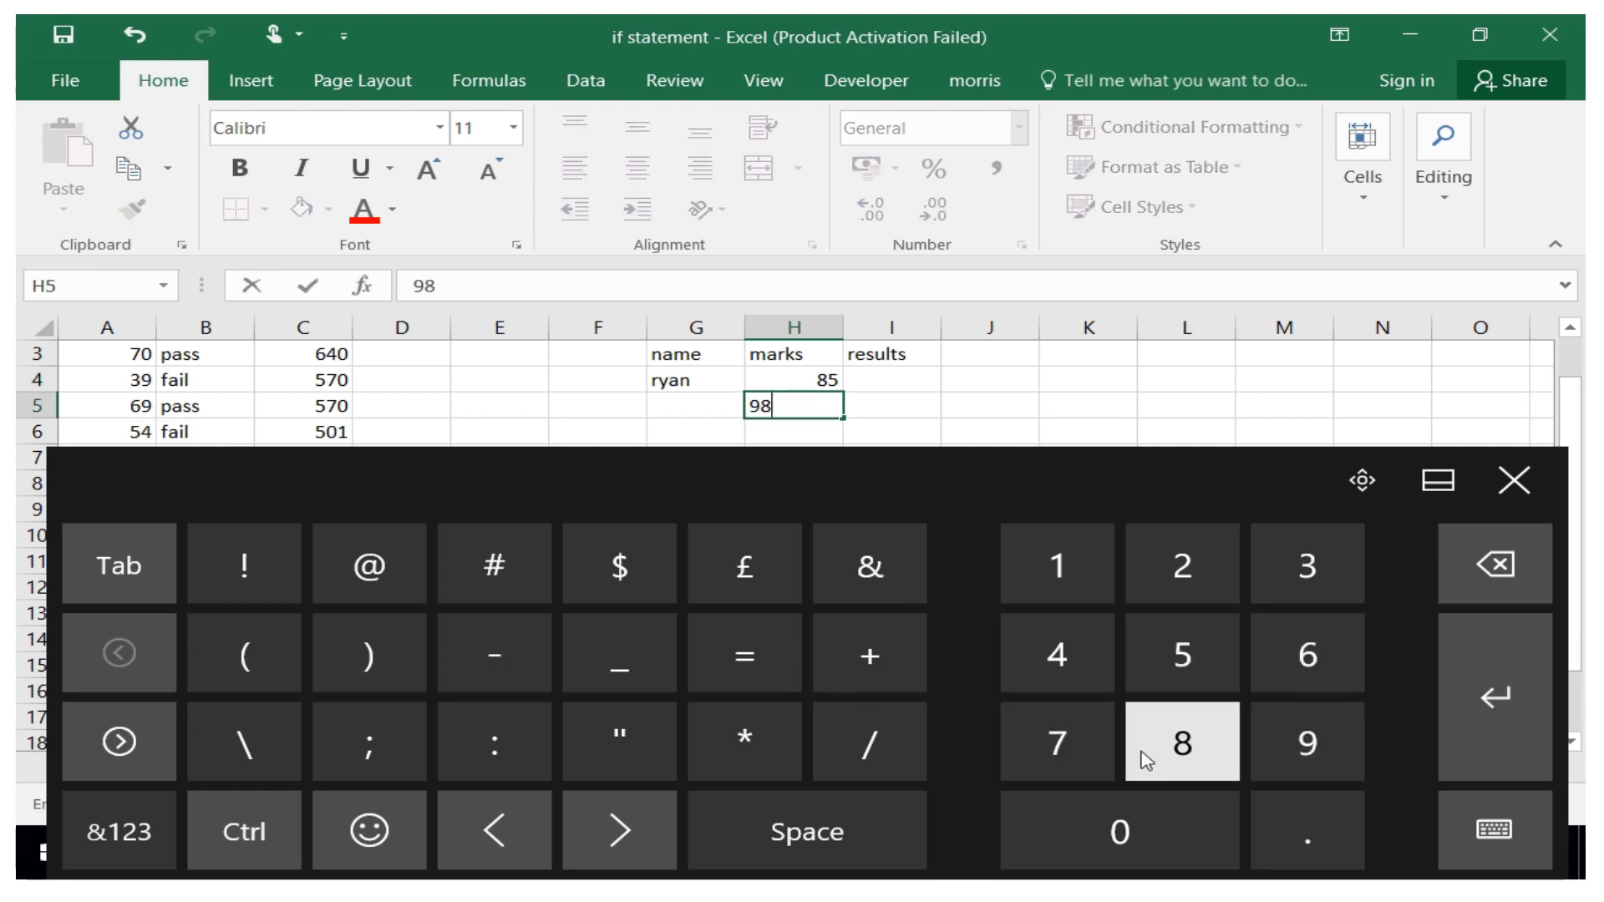
Enter the second student's name in cell G5, beside the mark 98.
{"action": "left_click", "coordinate": [681, 405]}
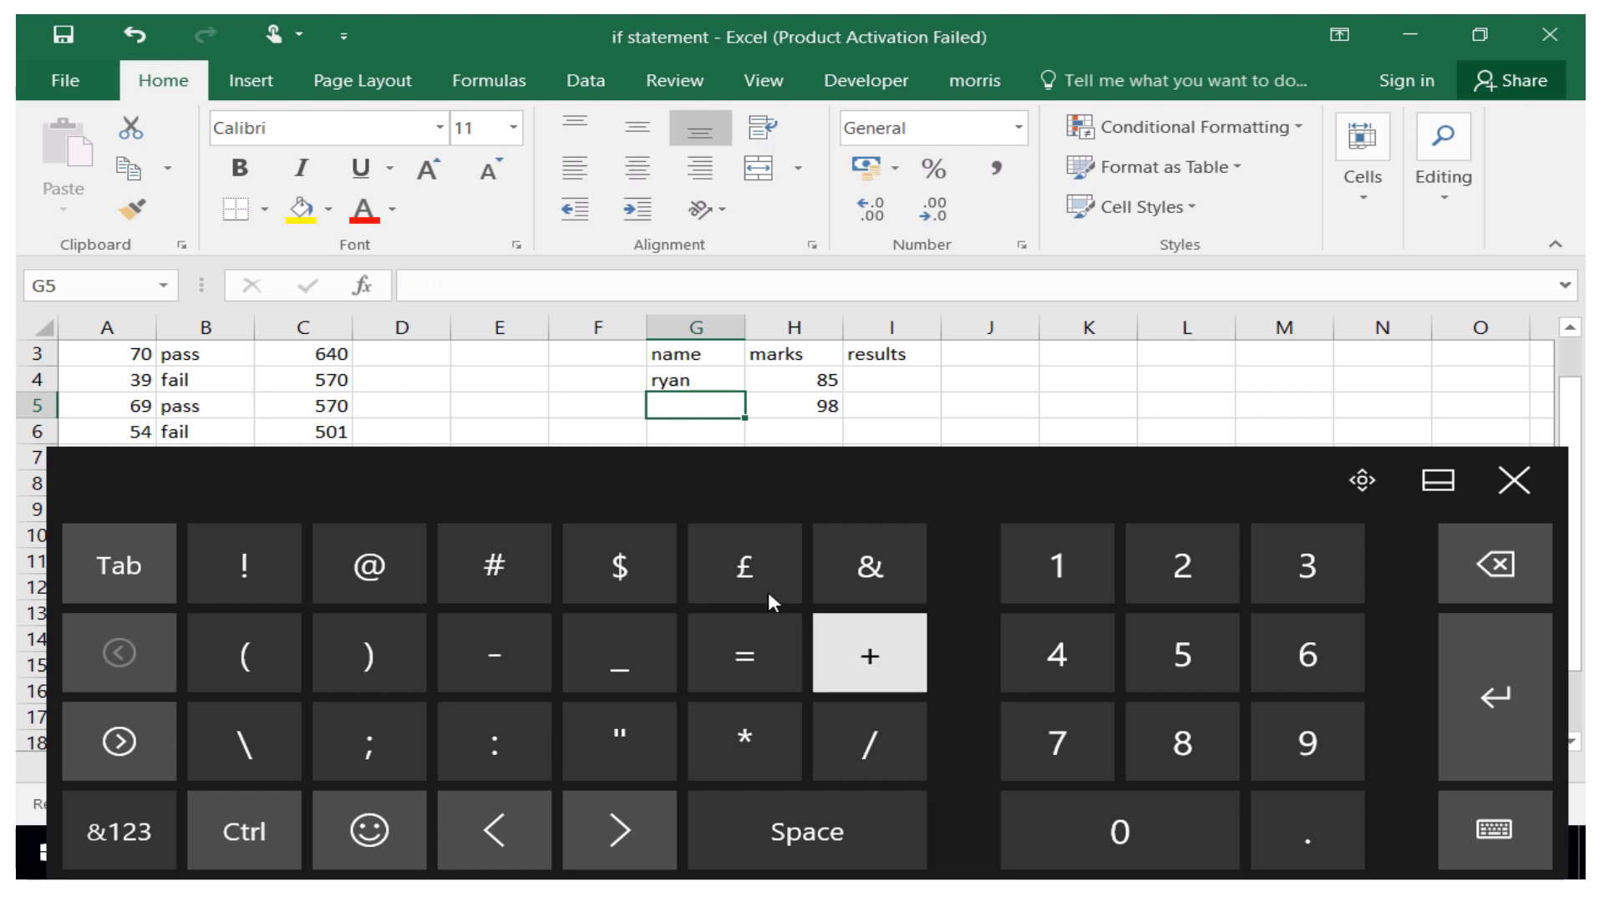
{"action": "left_click", "coordinate": [124, 835]}
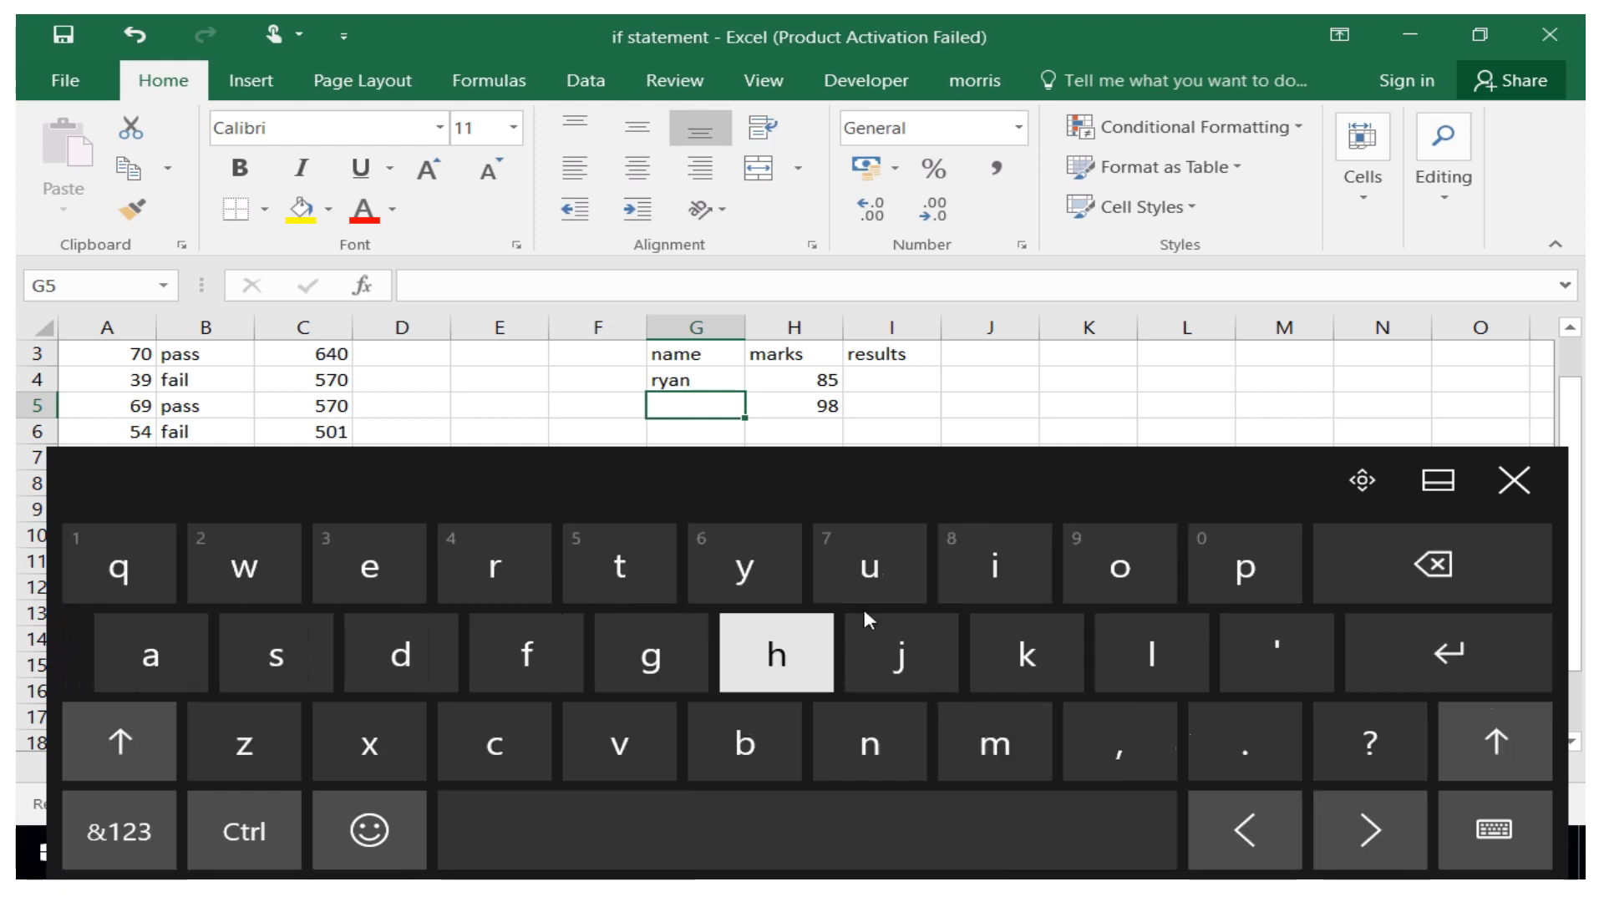
{"action": "left_click", "coordinate": [494, 566]}
{"action": "left_click", "coordinate": [370, 566]}
{"action": "left_click", "coordinate": [998, 747]}
{"action": "left_click", "coordinate": [998, 748]}
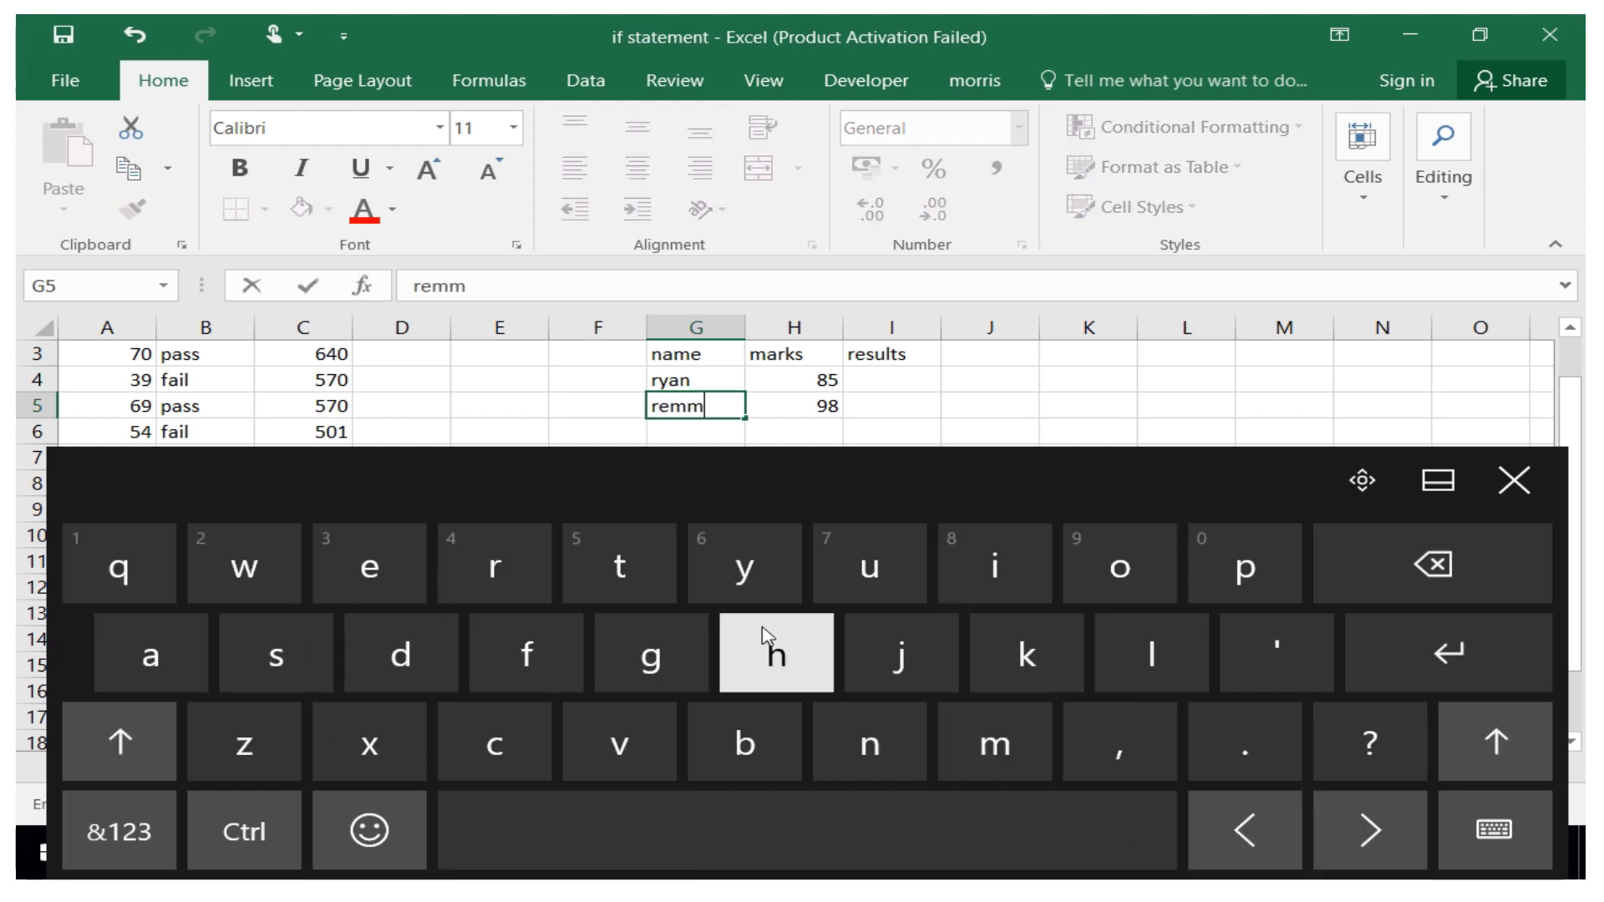
{"action": "left_click", "coordinate": [744, 566]}
{"action": "left_click", "coordinate": [1405, 678]}
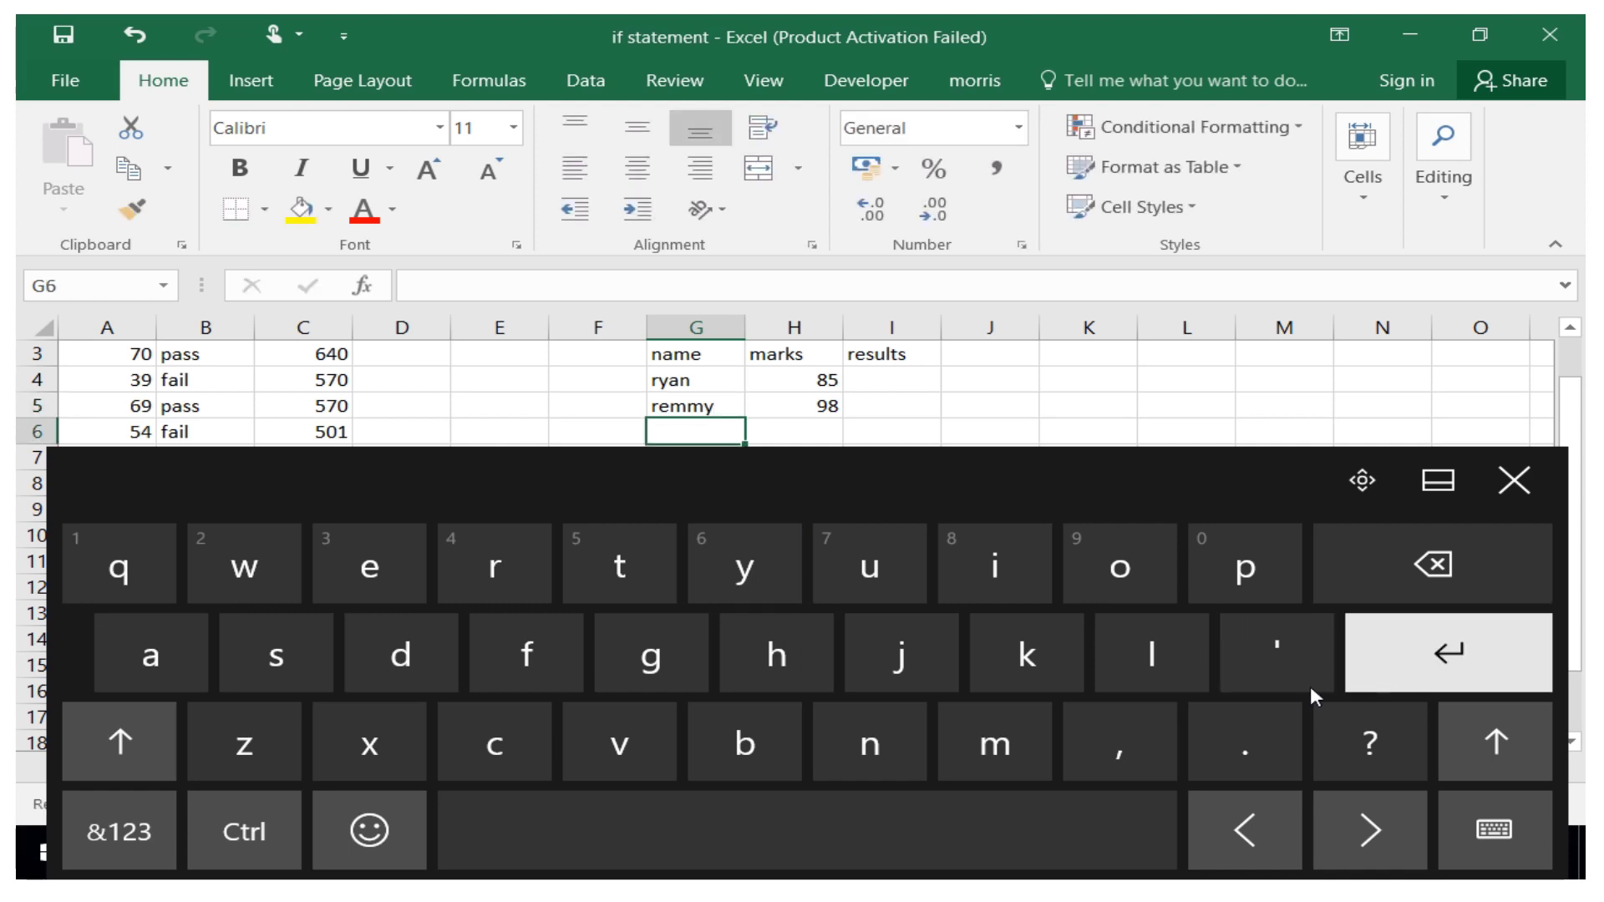
Enter the third student's name in cell G6 and move on to its marks cell.
{"action": "left_click", "coordinate": [984, 752]}
{"action": "left_click", "coordinate": [1115, 576]}
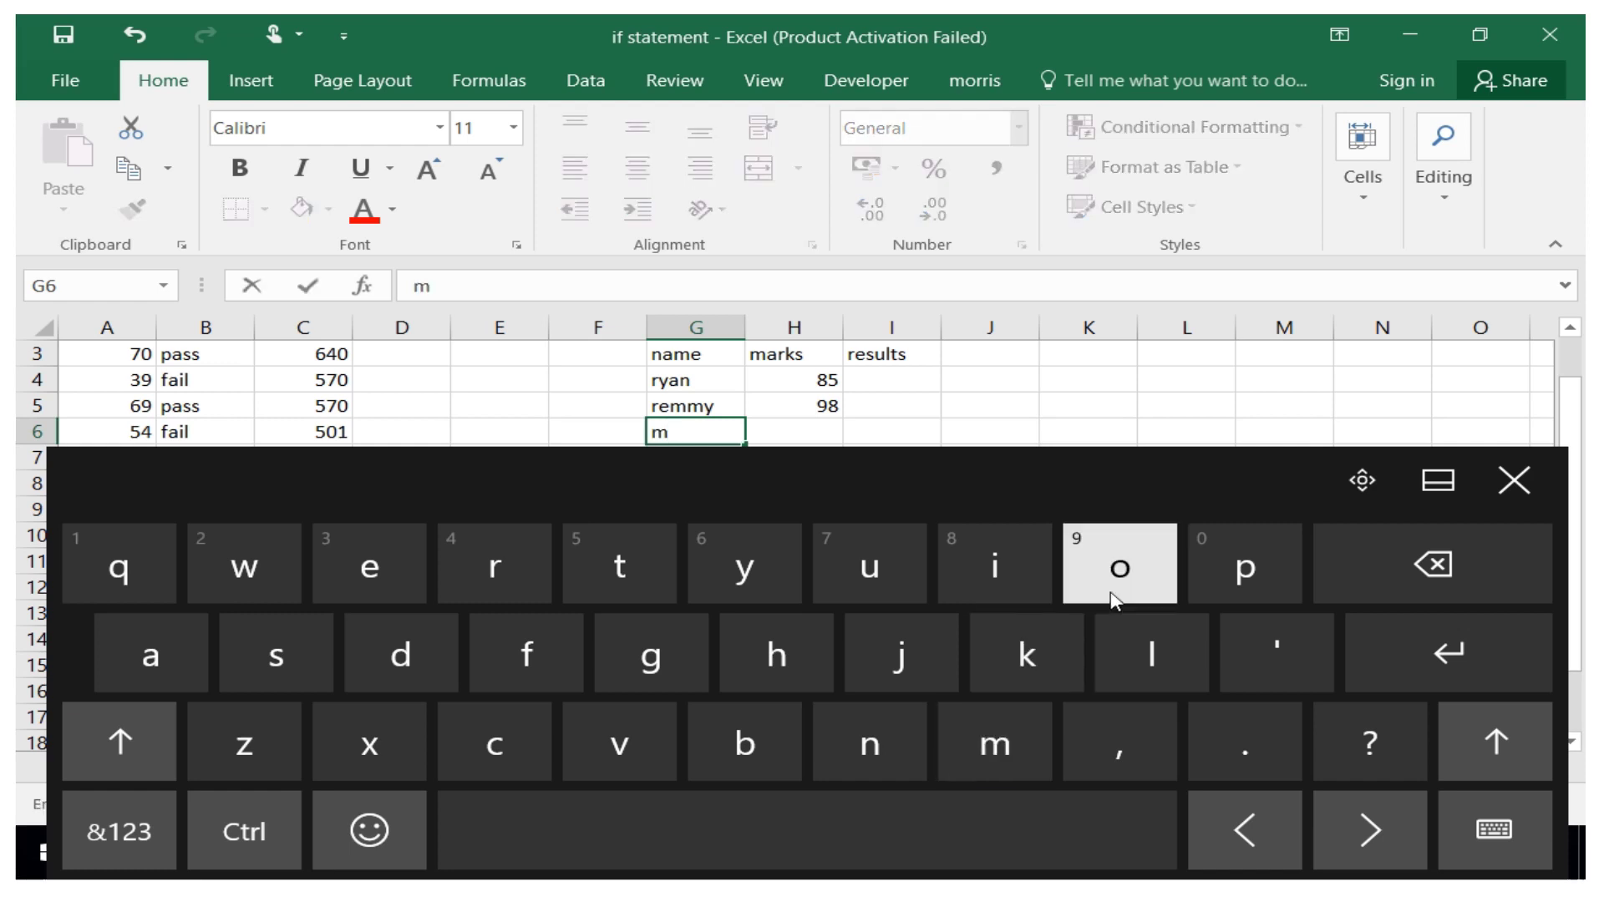
{"action": "left_click", "coordinate": [474, 577]}
{"action": "left_click", "coordinate": [474, 576]}
{"action": "left_click", "coordinate": [961, 551]}
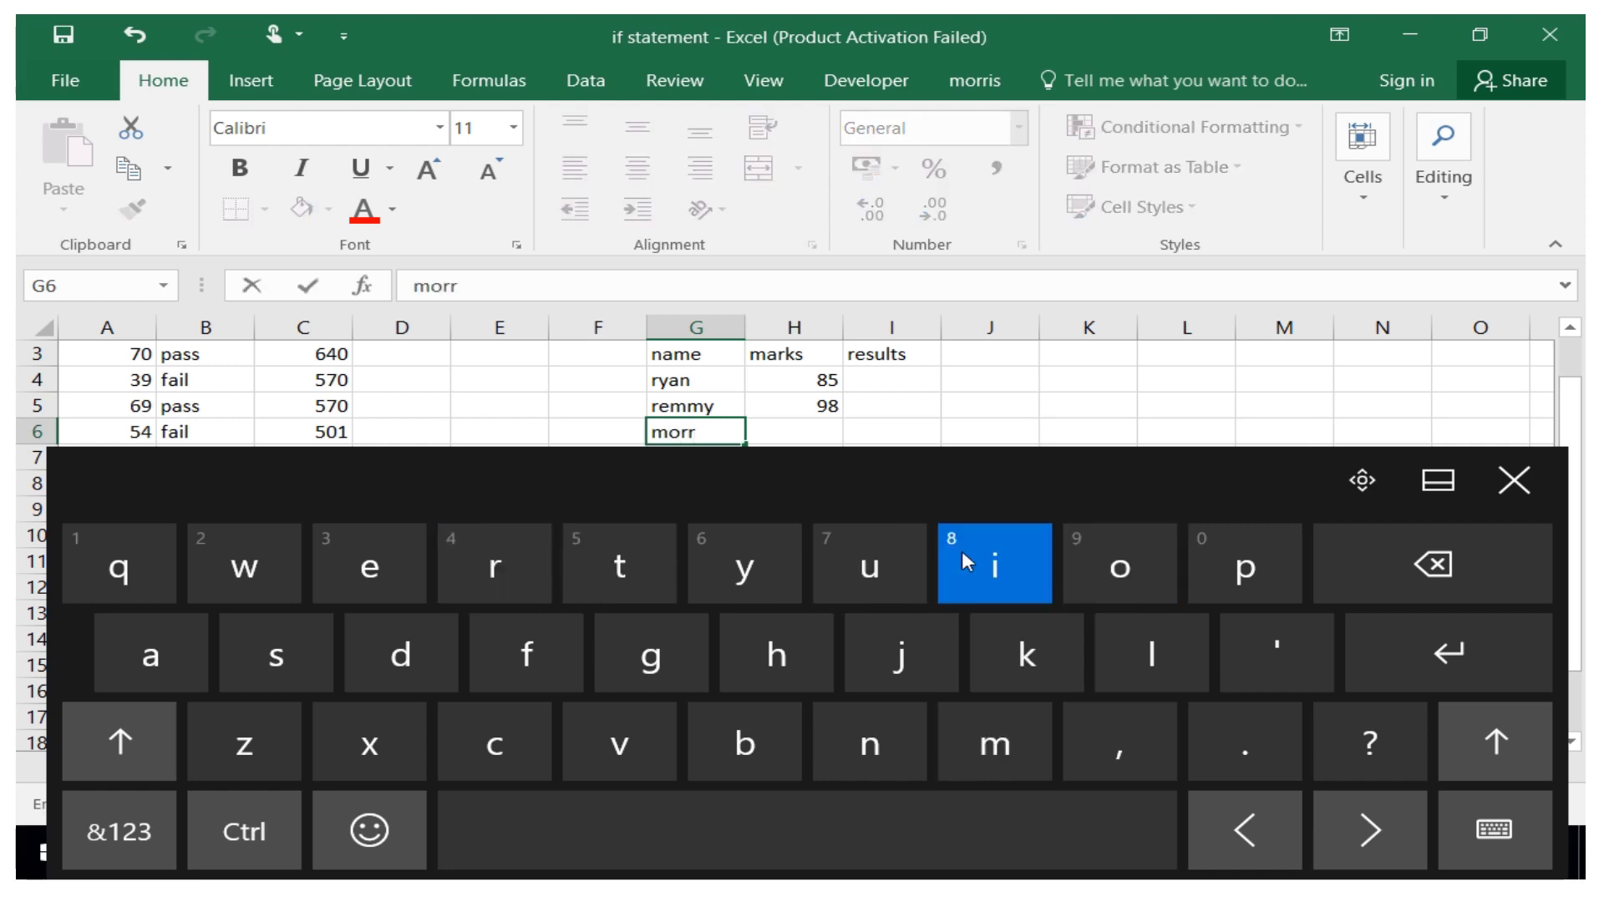
{"action": "left_click", "coordinate": [320, 655]}
{"action": "left_click", "coordinate": [1383, 814]}
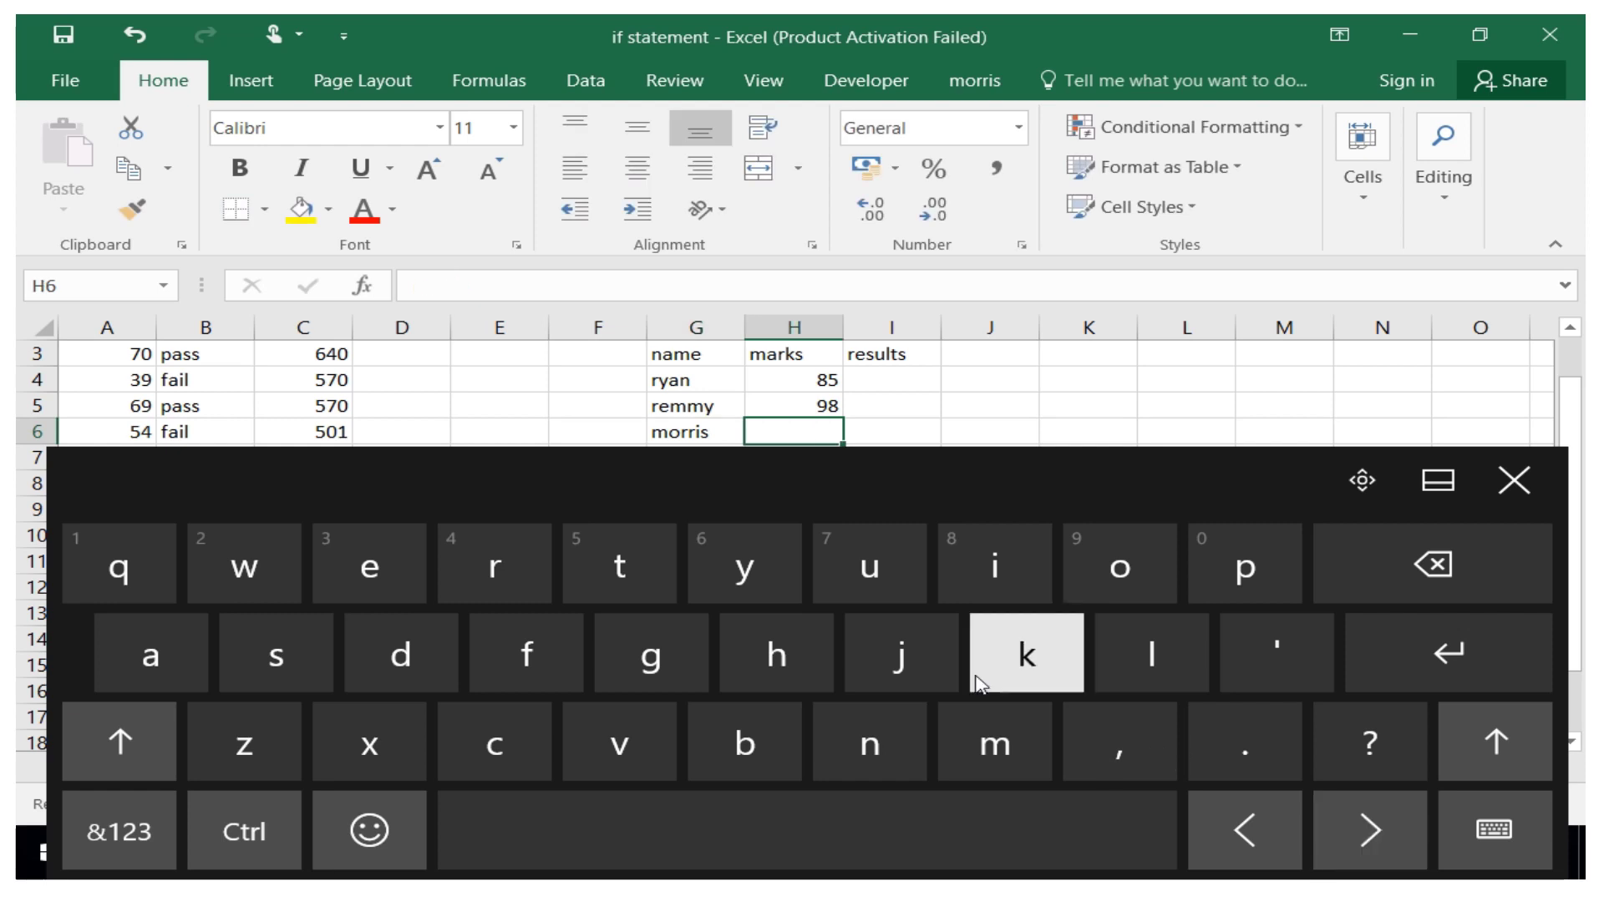
Enter the marks 65 in cell H6 and 58 in cell H7.
{"action": "left_click", "coordinate": [150, 844]}
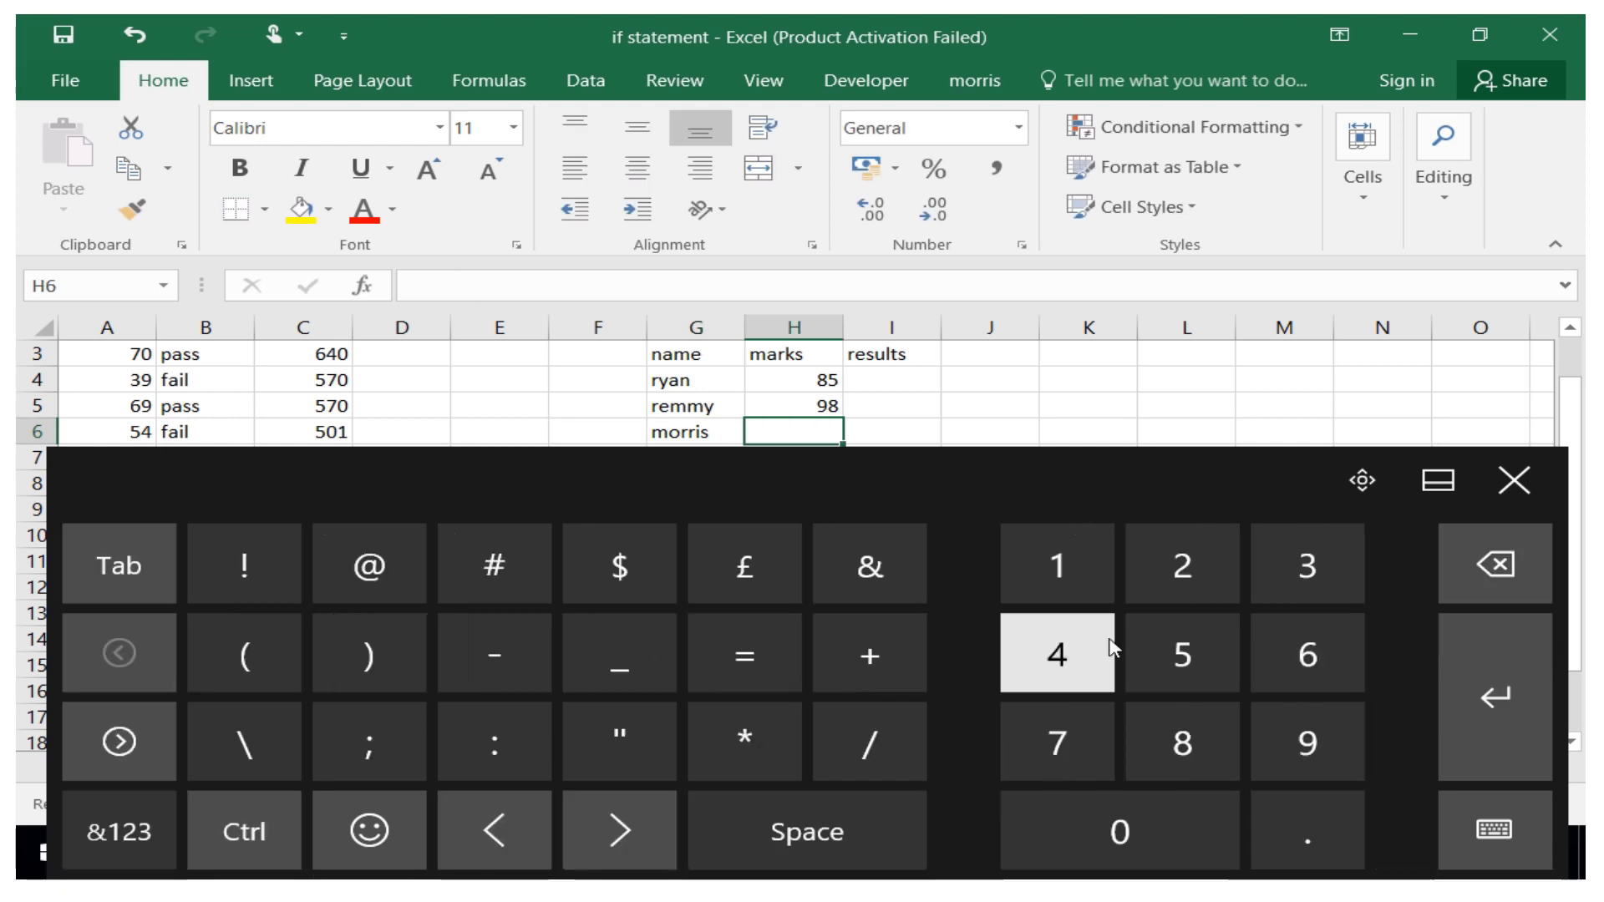
{"action": "left_click", "coordinate": [1312, 654]}
{"action": "left_click", "coordinate": [1182, 655]}
{"action": "left_click", "coordinate": [1486, 702]}
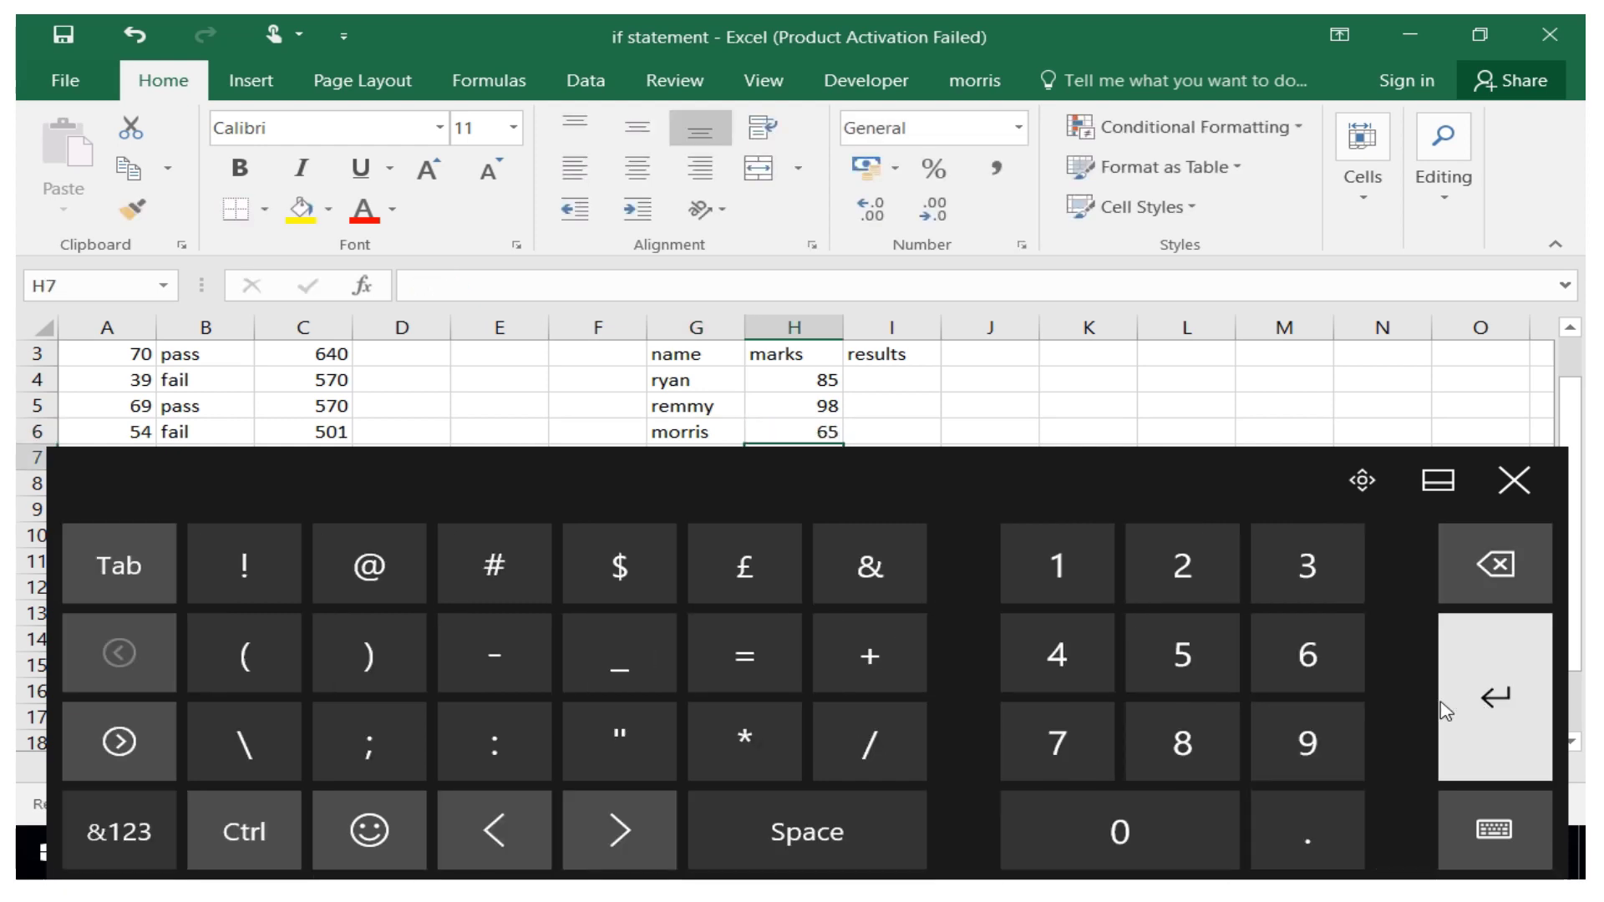
{"action": "left_click", "coordinate": [1182, 655]}
{"action": "left_click", "coordinate": [1182, 744]}
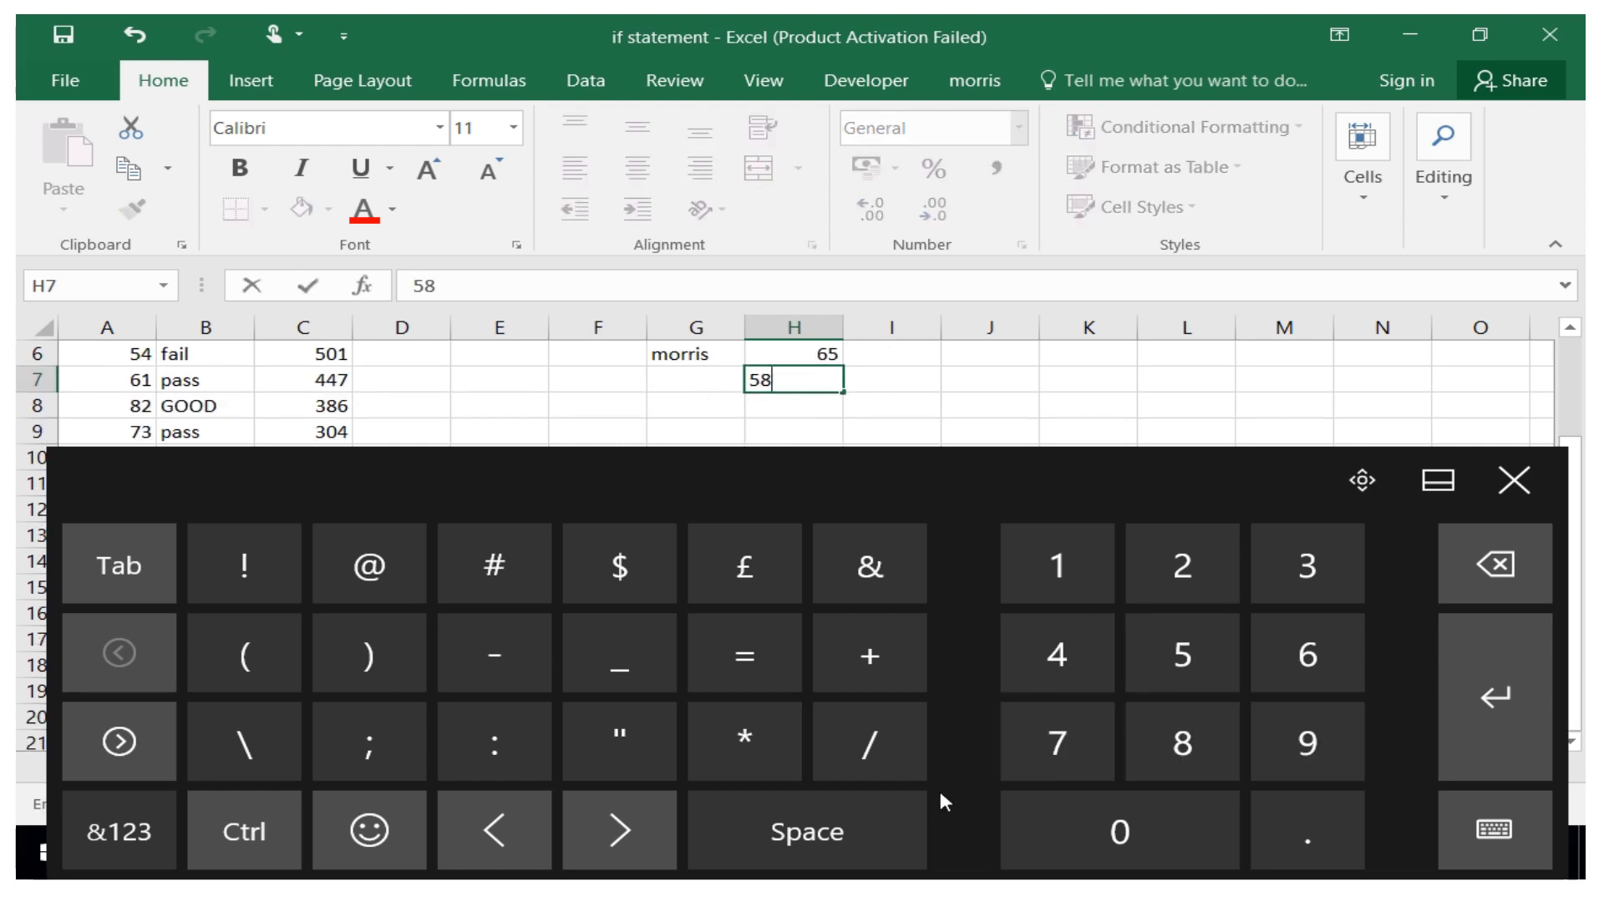
{"action": "left_click", "coordinate": [512, 844]}
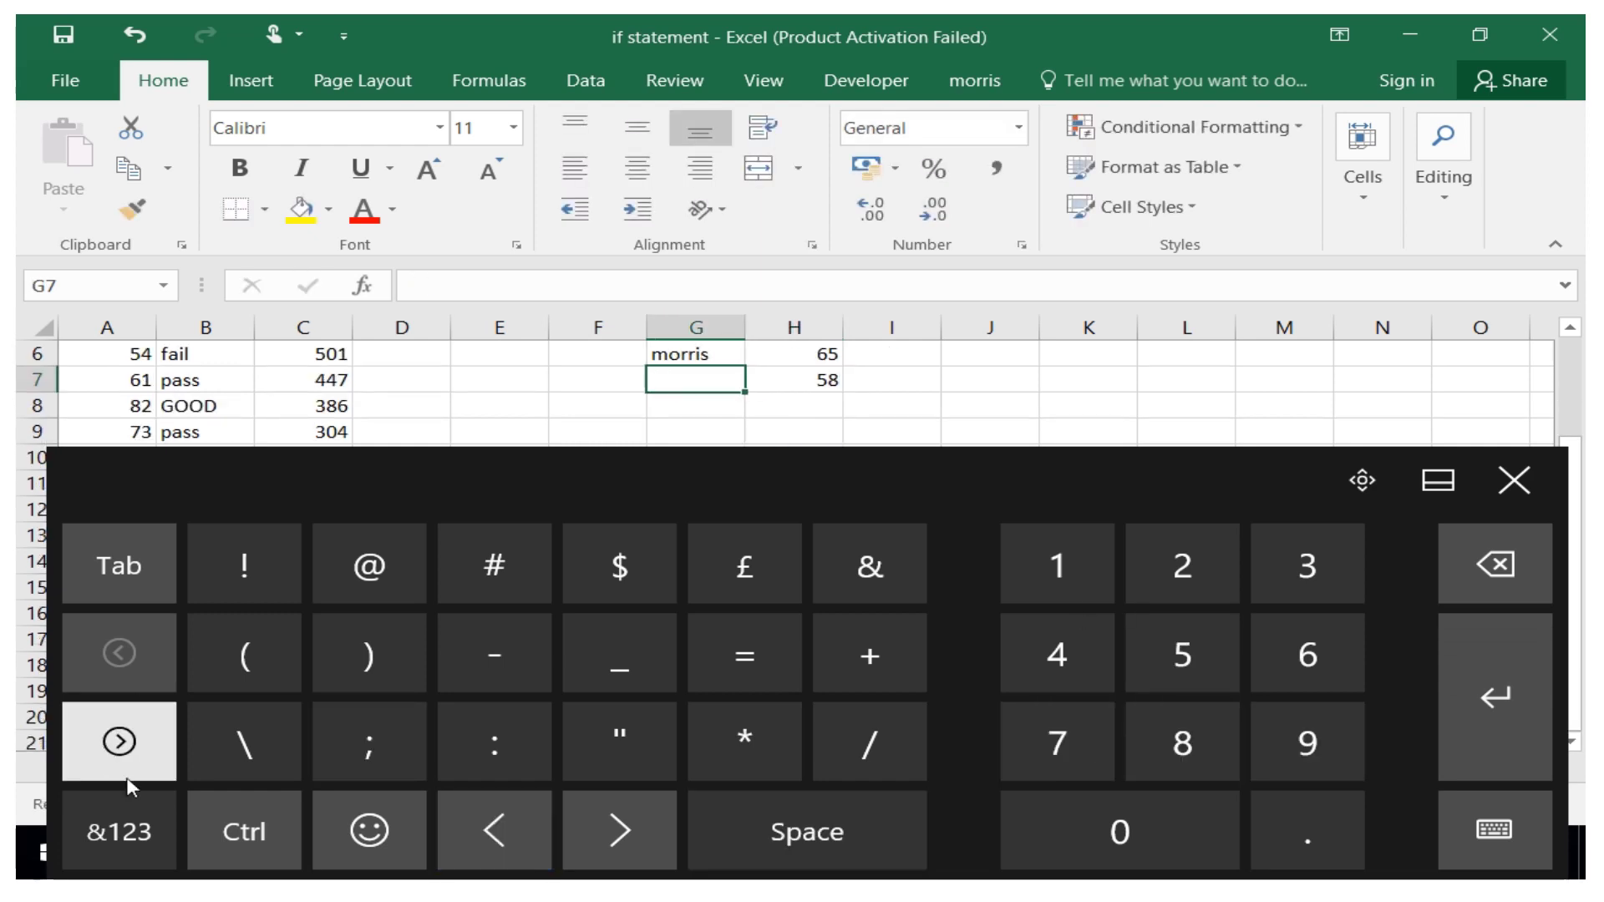
Enter the fourth student's name with a capital initial in cell G7, beside the mark 58.
{"action": "left_click", "coordinate": [134, 831]}
{"action": "left_click", "coordinate": [154, 740]}
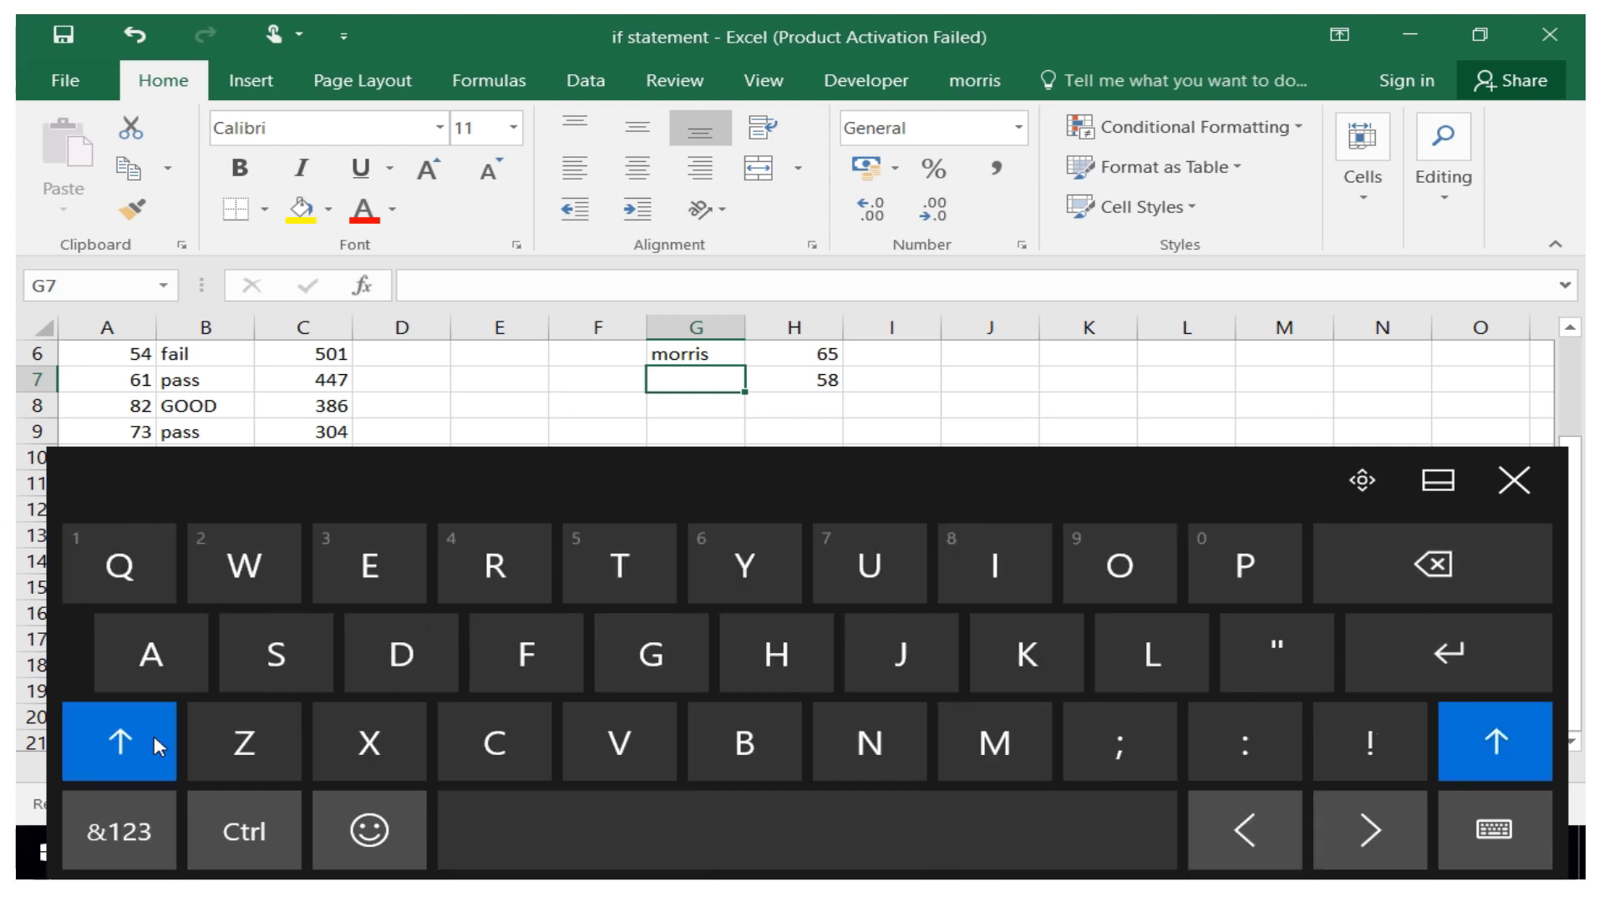
{"action": "left_click", "coordinate": [399, 581]}
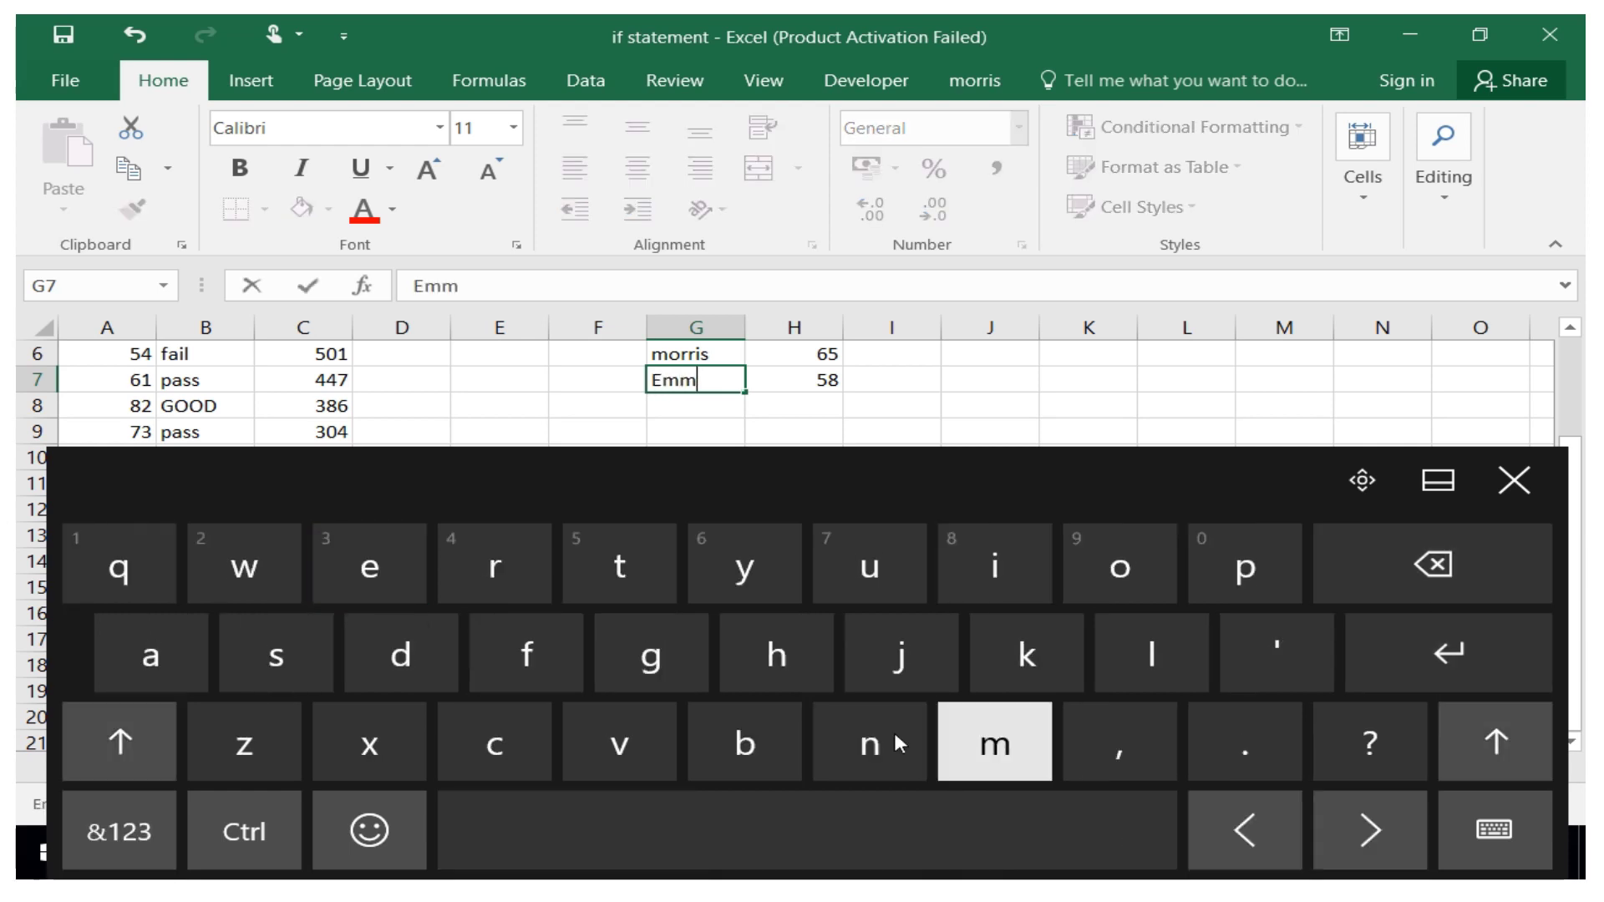
{"action": "type", "text": "mm"}
{"action": "left_click", "coordinate": [109, 650]}
{"action": "left_click", "coordinate": [1412, 675]}
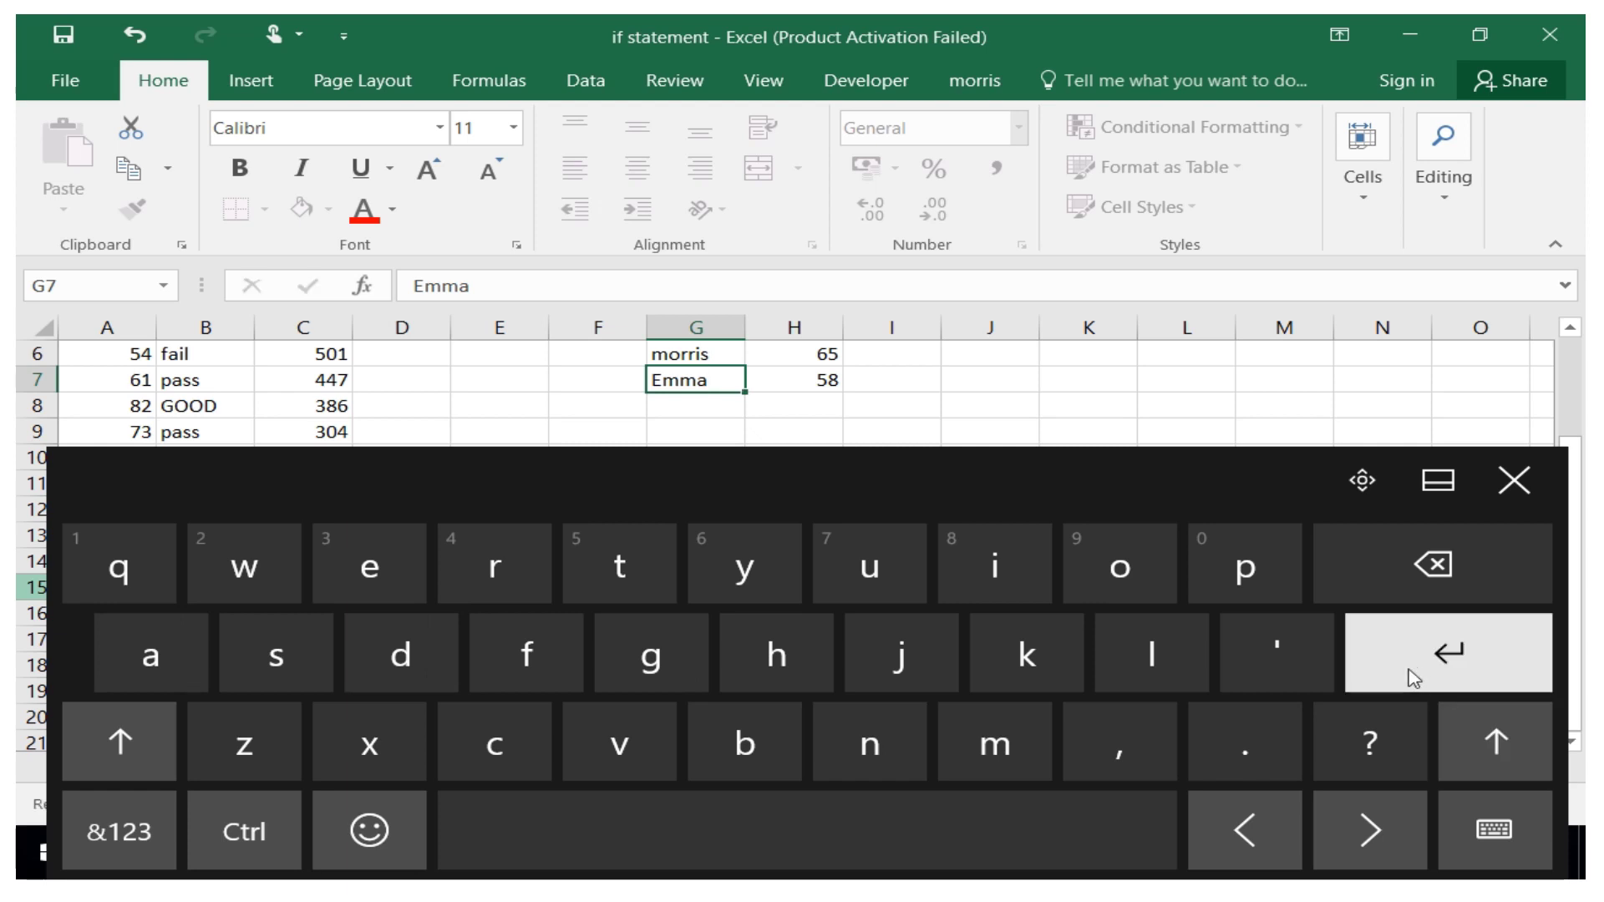
Enter the fifth student's name in cell G8.
{"action": "left_click", "coordinate": [489, 746]}
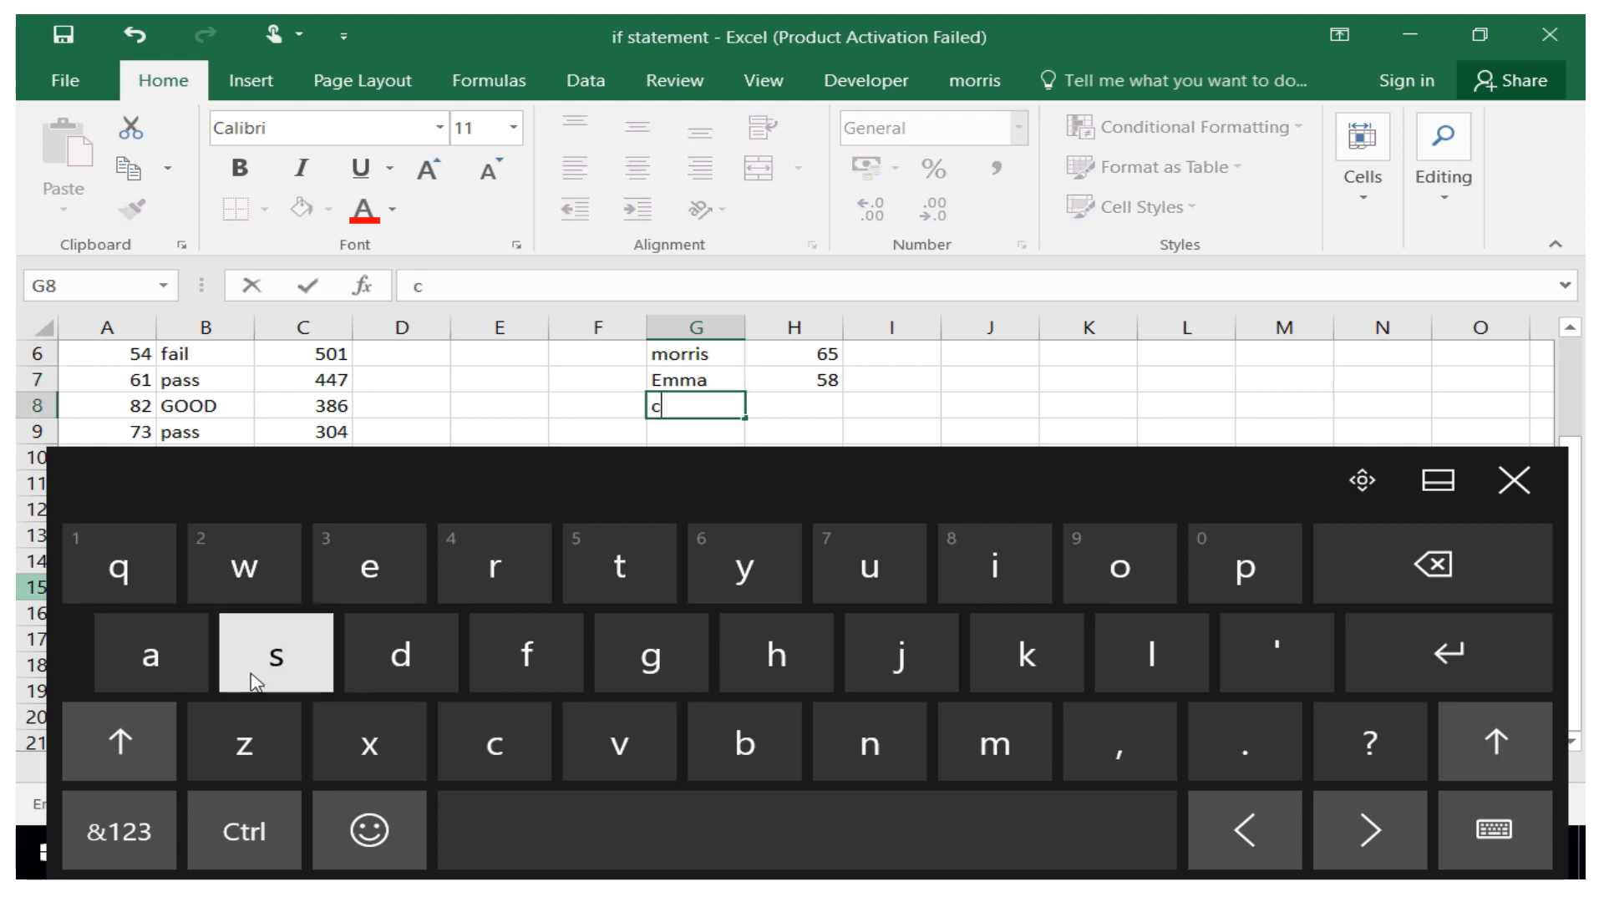
{"action": "left_click", "coordinate": [153, 664]}
{"action": "left_click", "coordinate": [512, 585]}
{"action": "left_click", "coordinate": [1151, 588]}
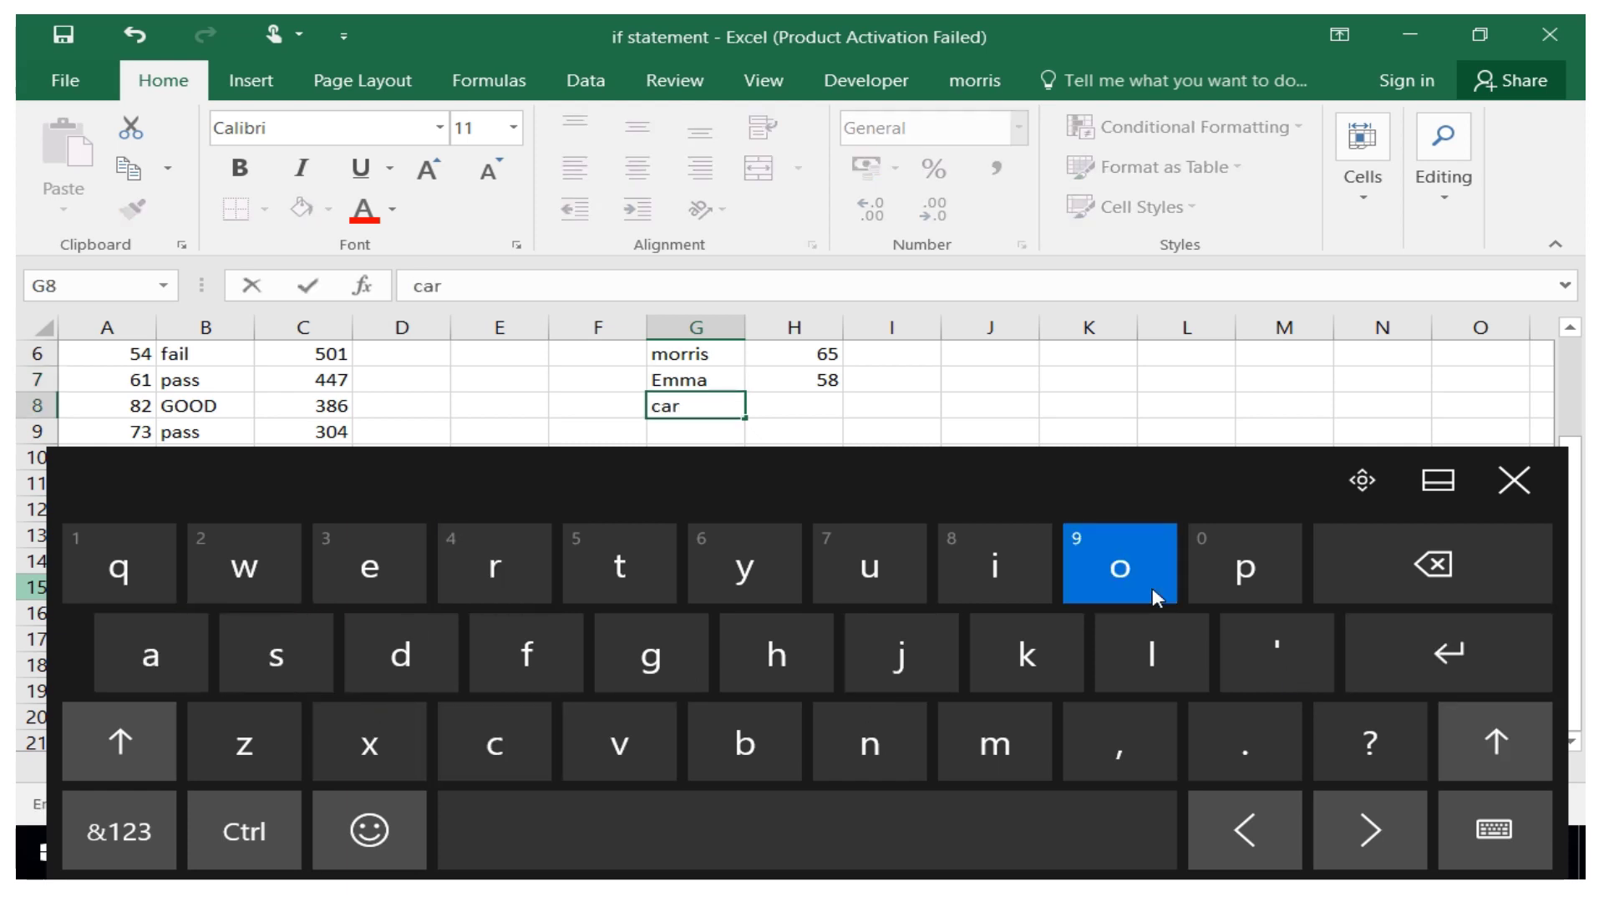
{"action": "left_click", "coordinate": [1166, 660]}
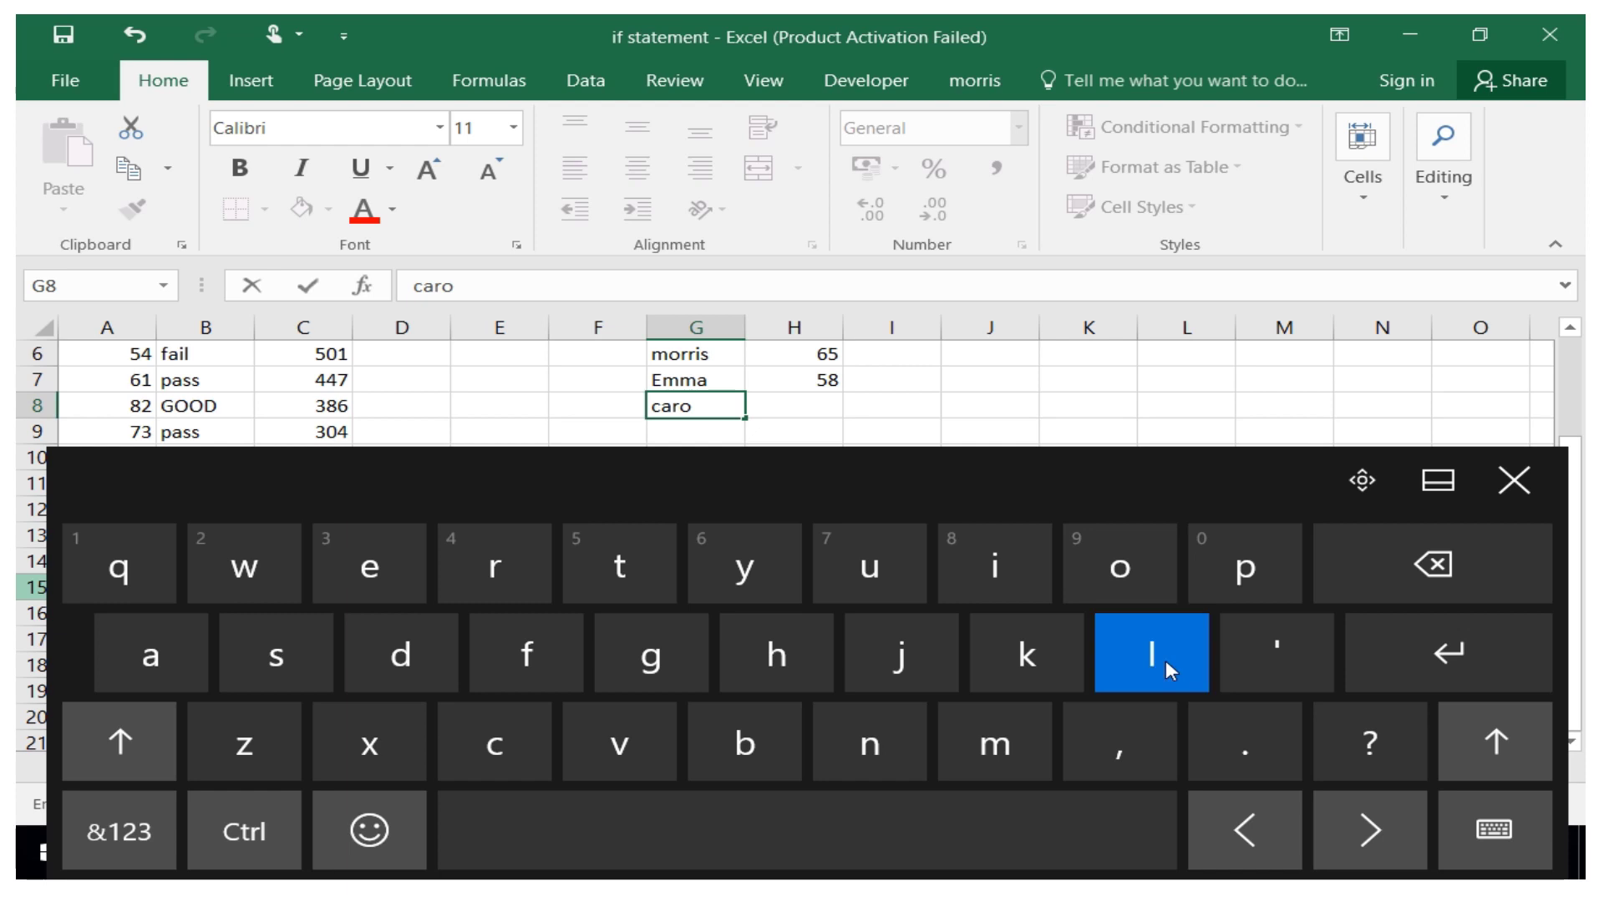
Enter the marks 85 in cell H8 and 45 in cell H9.
{"action": "left_click", "coordinate": [798, 398]}
{"action": "left_click", "coordinate": [139, 851]}
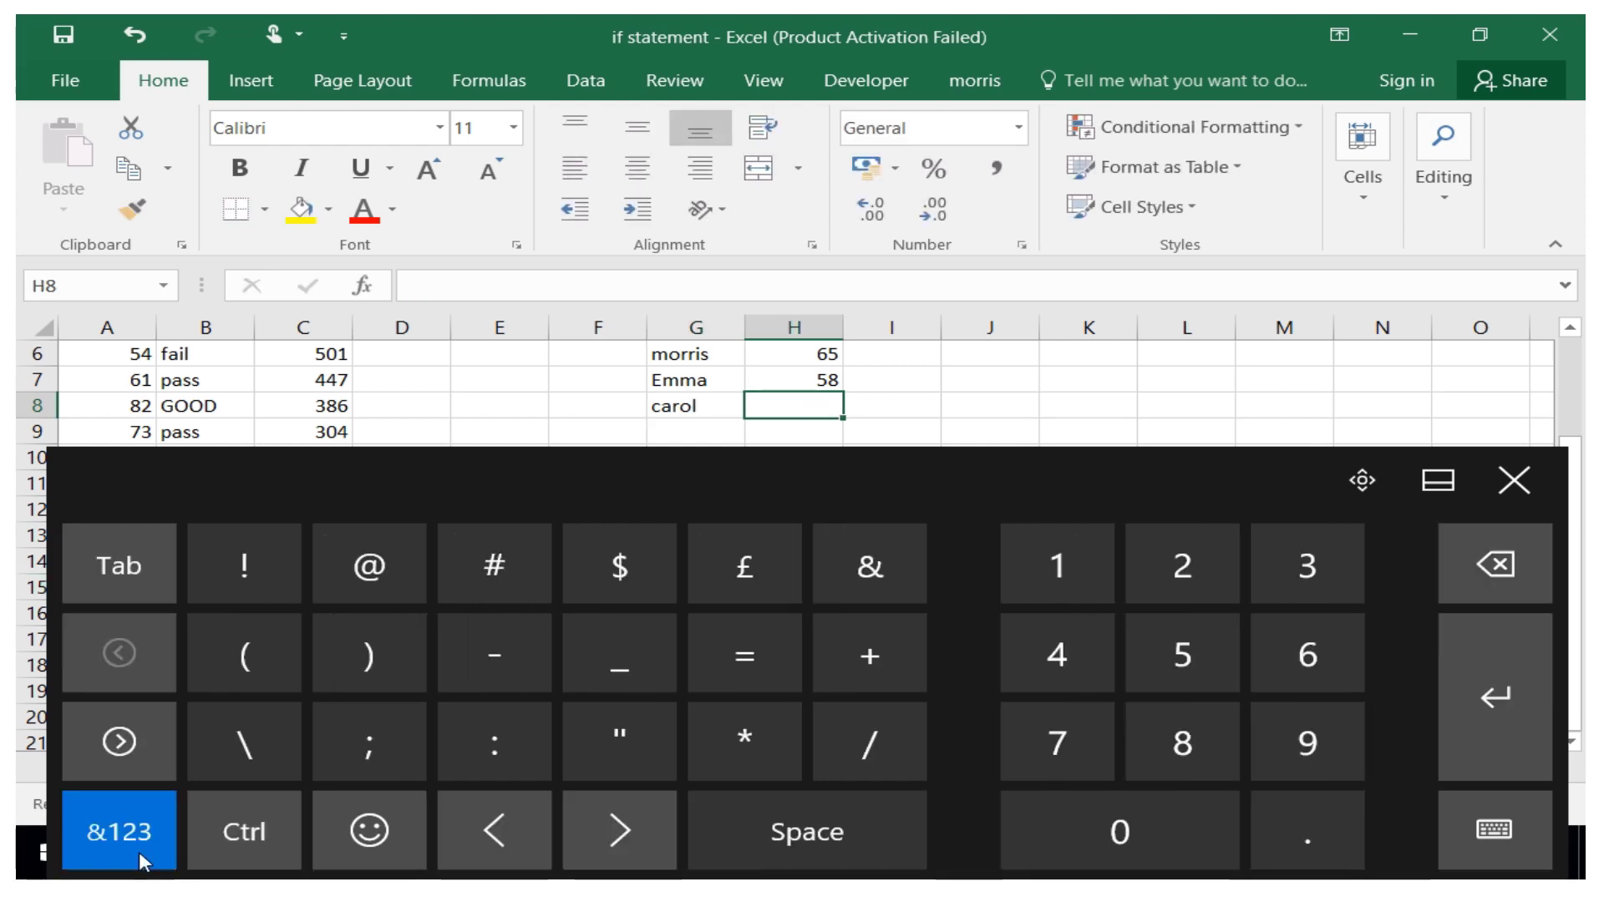
{"action": "left_click", "coordinate": [1182, 740]}
{"action": "left_click", "coordinate": [1170, 664]}
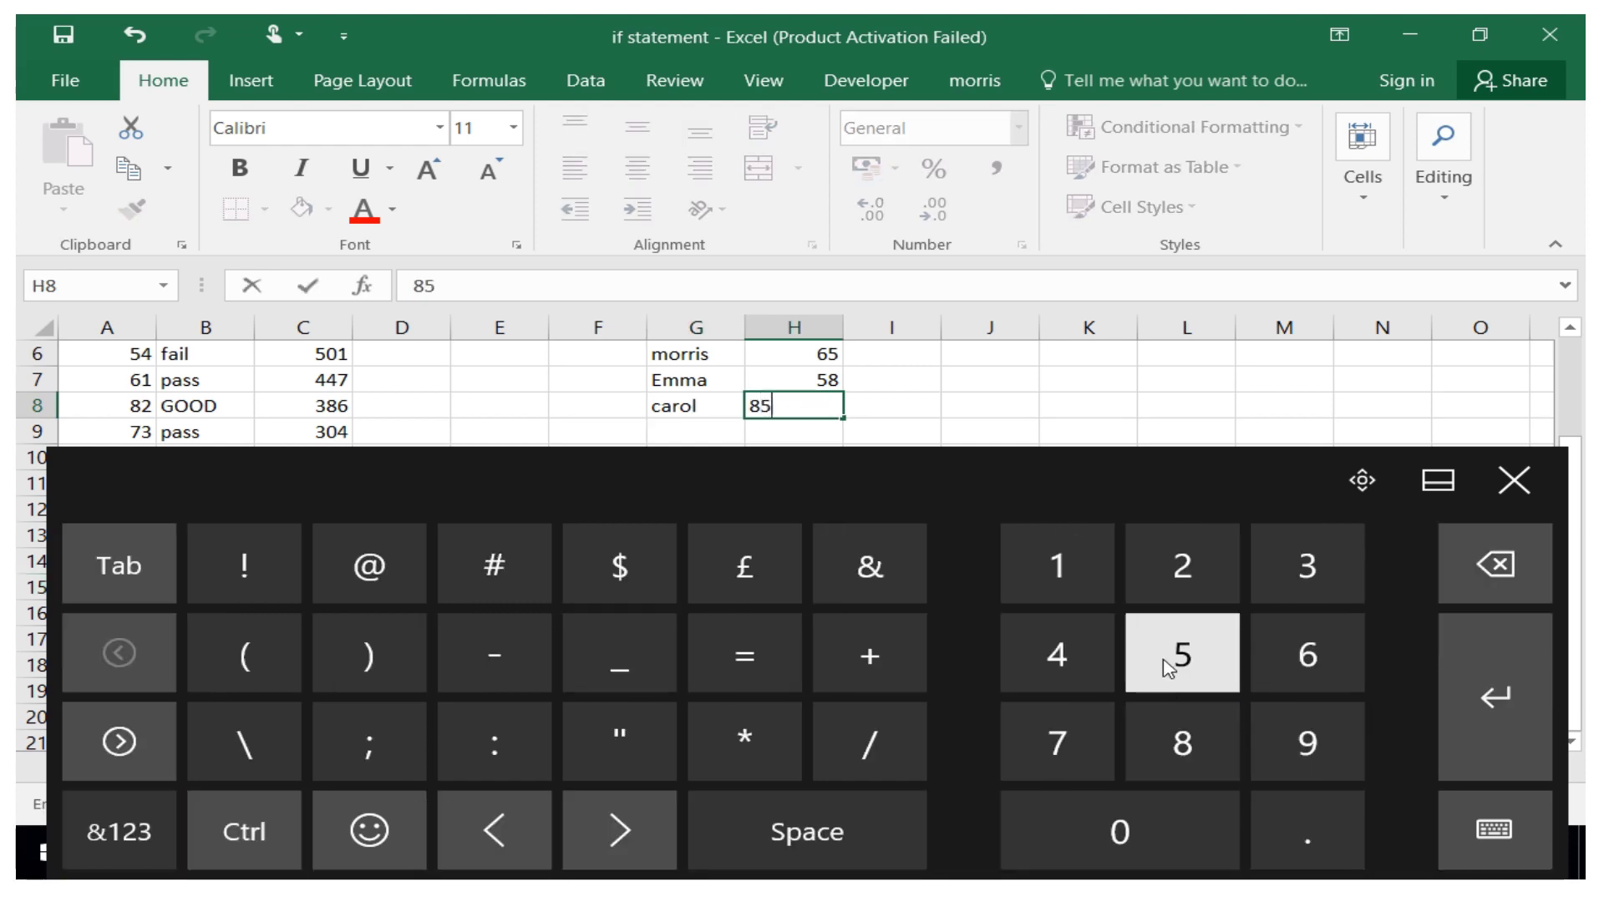
{"action": "left_click", "coordinate": [1451, 664]}
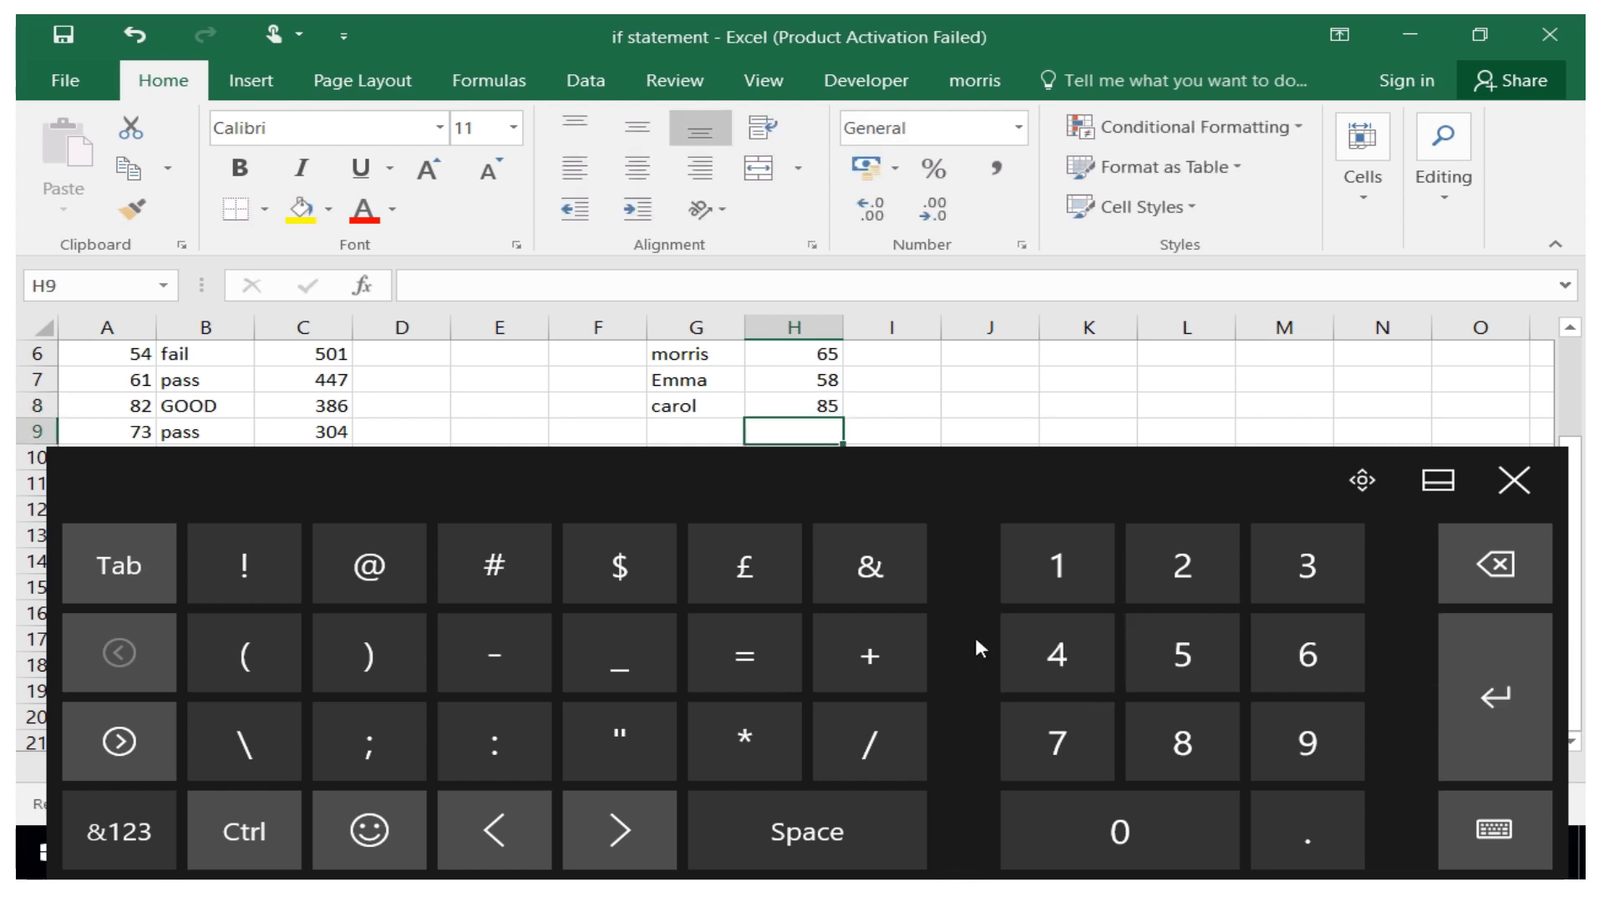
{"action": "left_click", "coordinate": [1066, 673]}
{"action": "left_click", "coordinate": [1157, 655]}
Enter the sixth student's name in cell G9, beside the mark 45, and close the on-screen keyboard.
{"action": "left_click", "coordinate": [693, 440]}
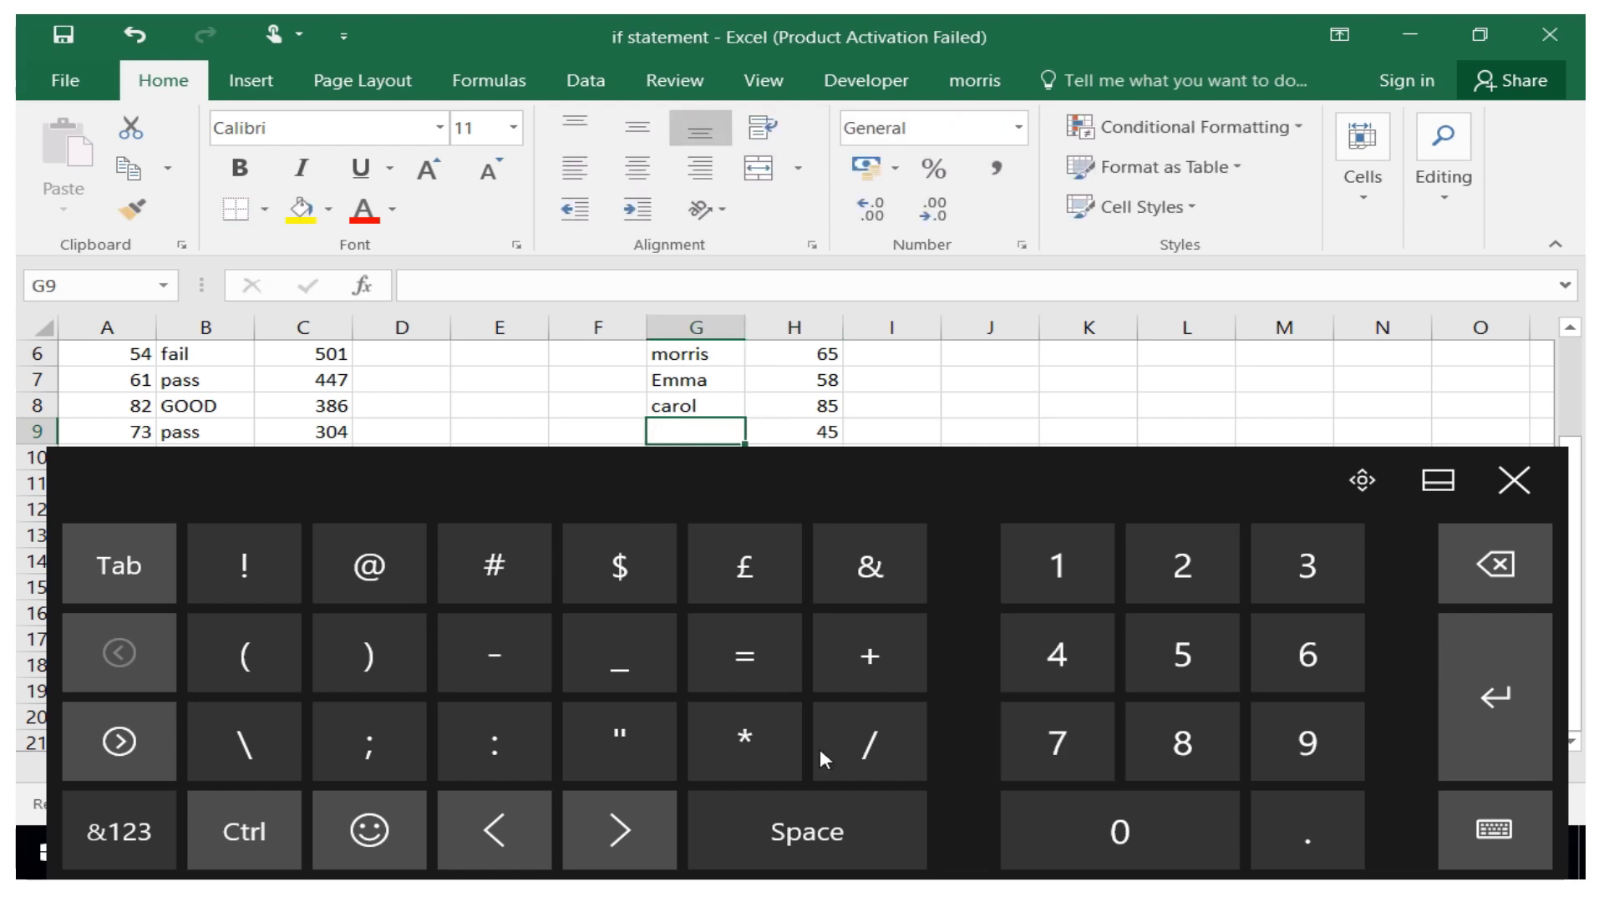
{"action": "left_click", "coordinate": [111, 864]}
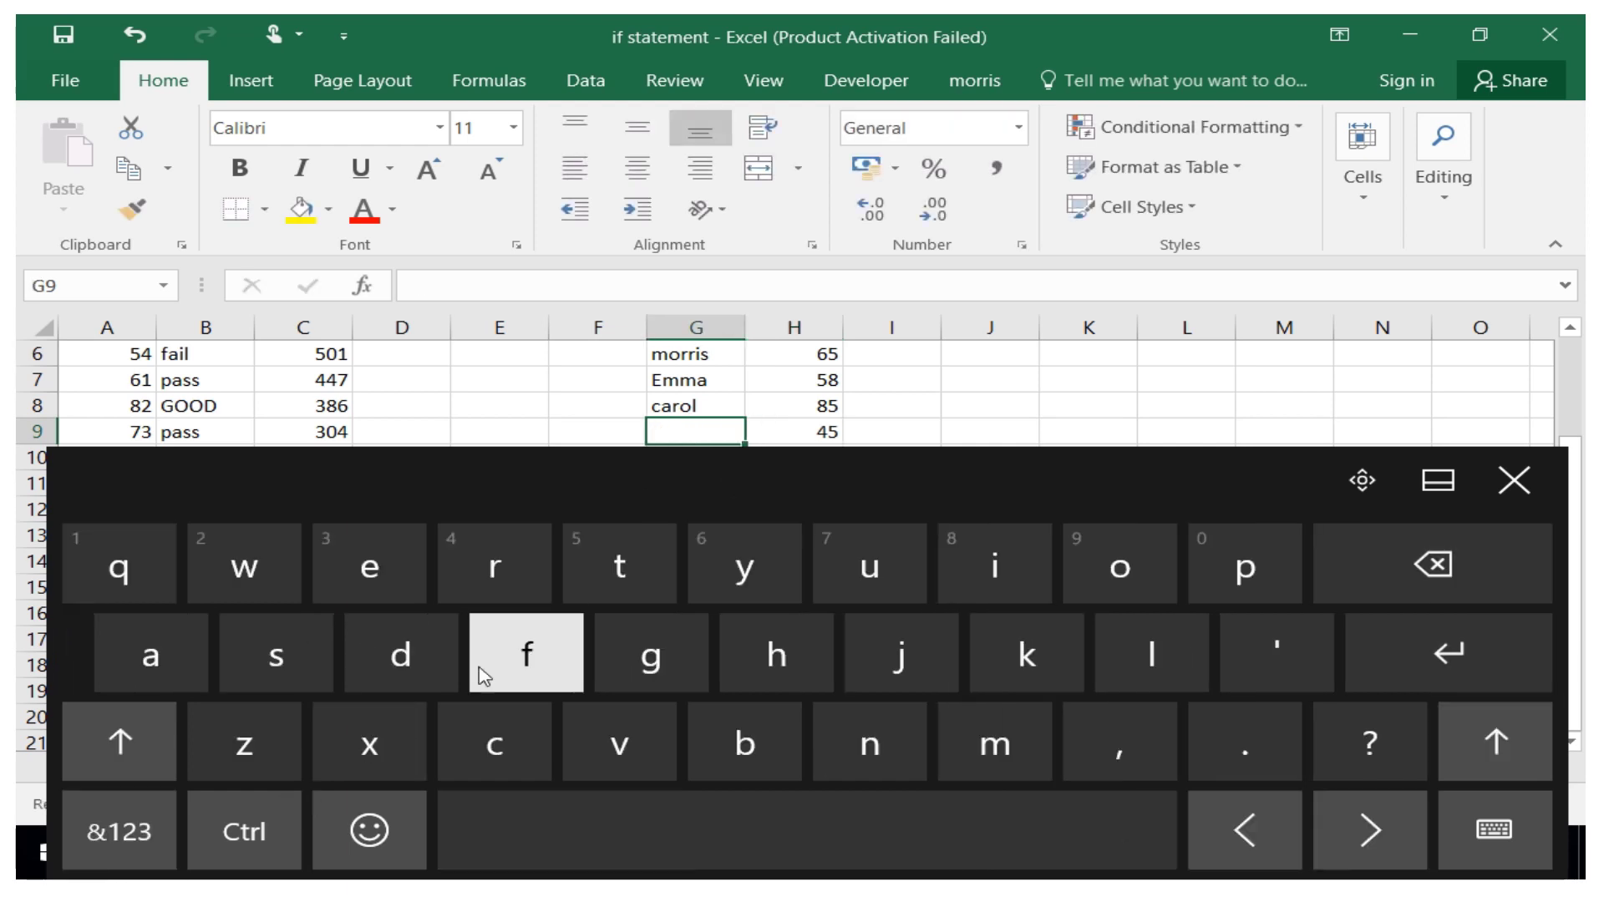
{"action": "left_click", "coordinate": [388, 666]}
{"action": "left_click", "coordinate": [393, 595]}
{"action": "left_click", "coordinate": [886, 743]}
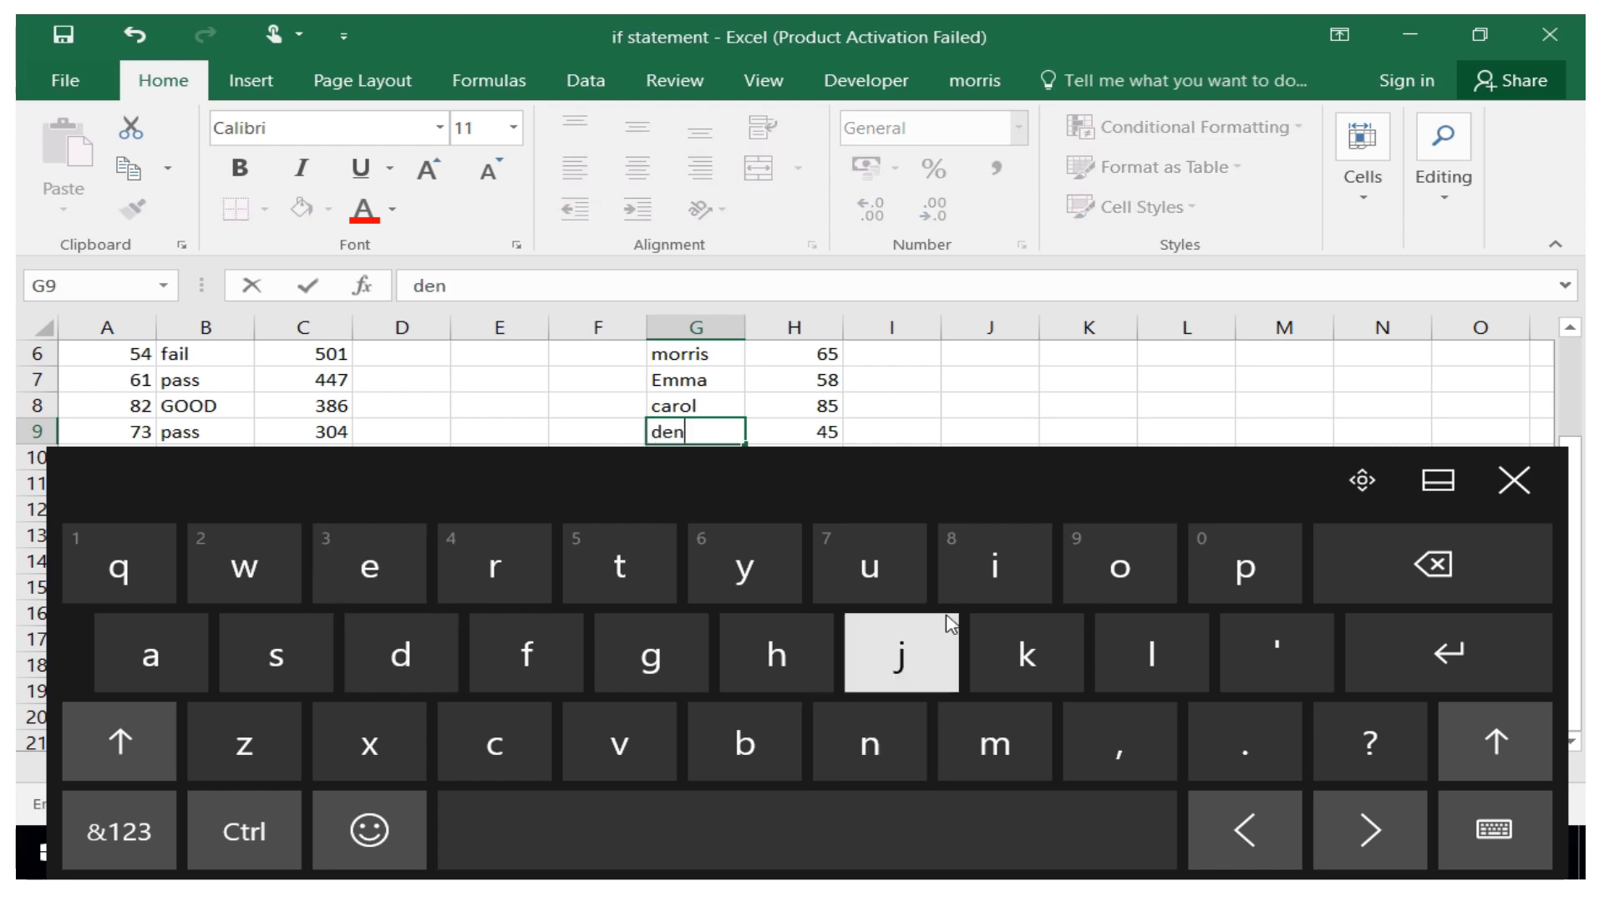
{"action": "left_click", "coordinate": [967, 584]}
{"action": "left_click", "coordinate": [315, 674]}
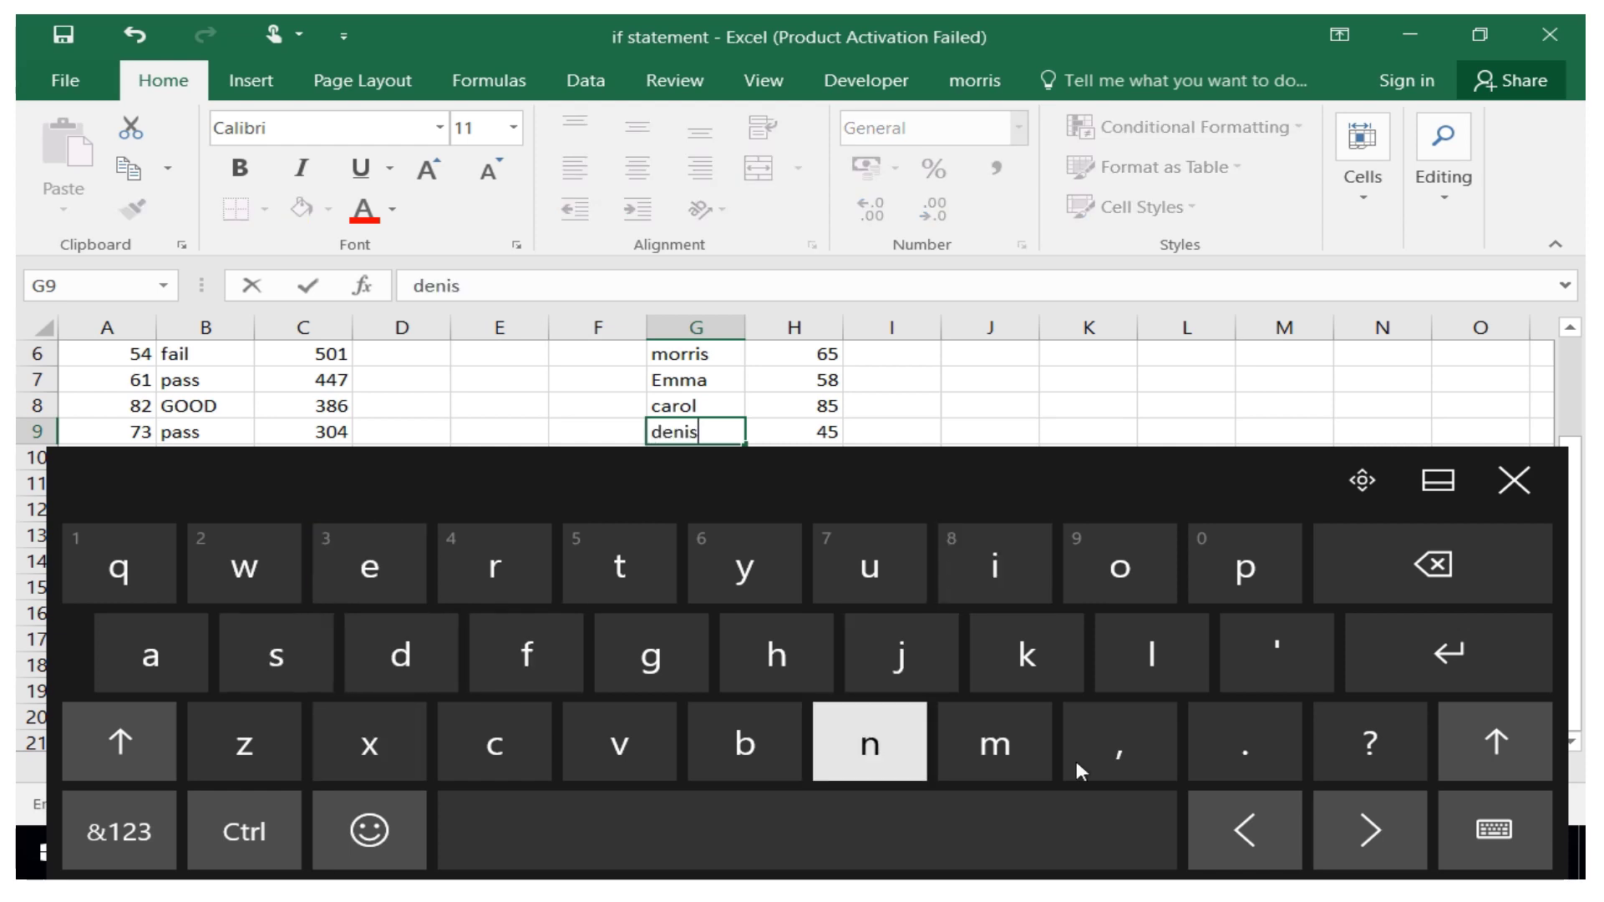
{"action": "left_click", "coordinate": [1430, 690]}
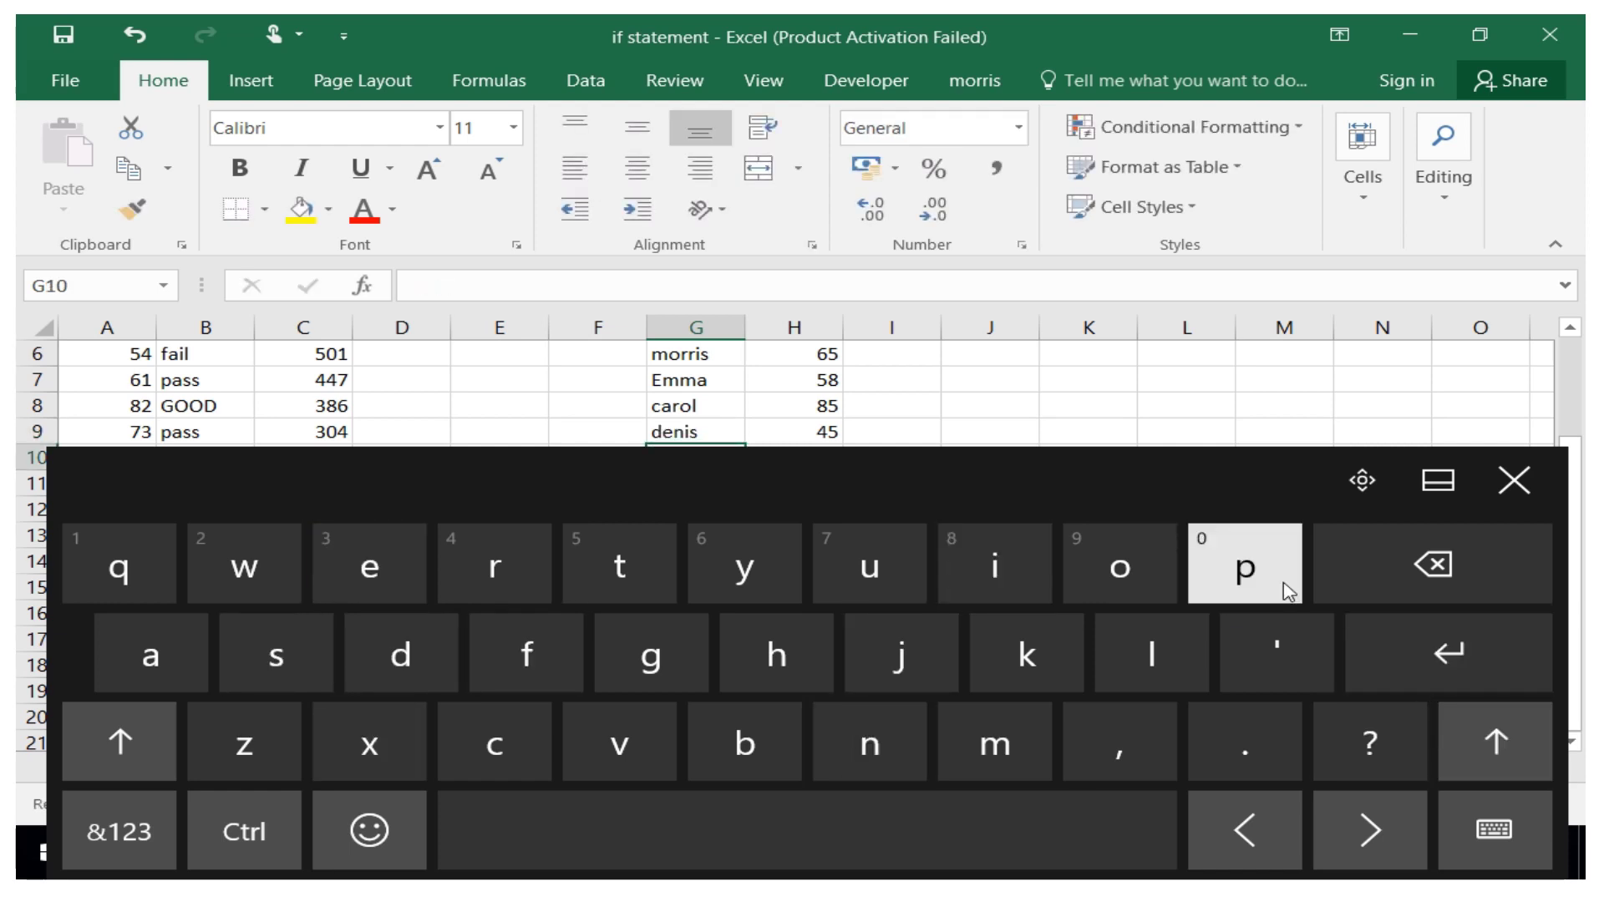
{"action": "left_click", "coordinate": [1485, 492]}
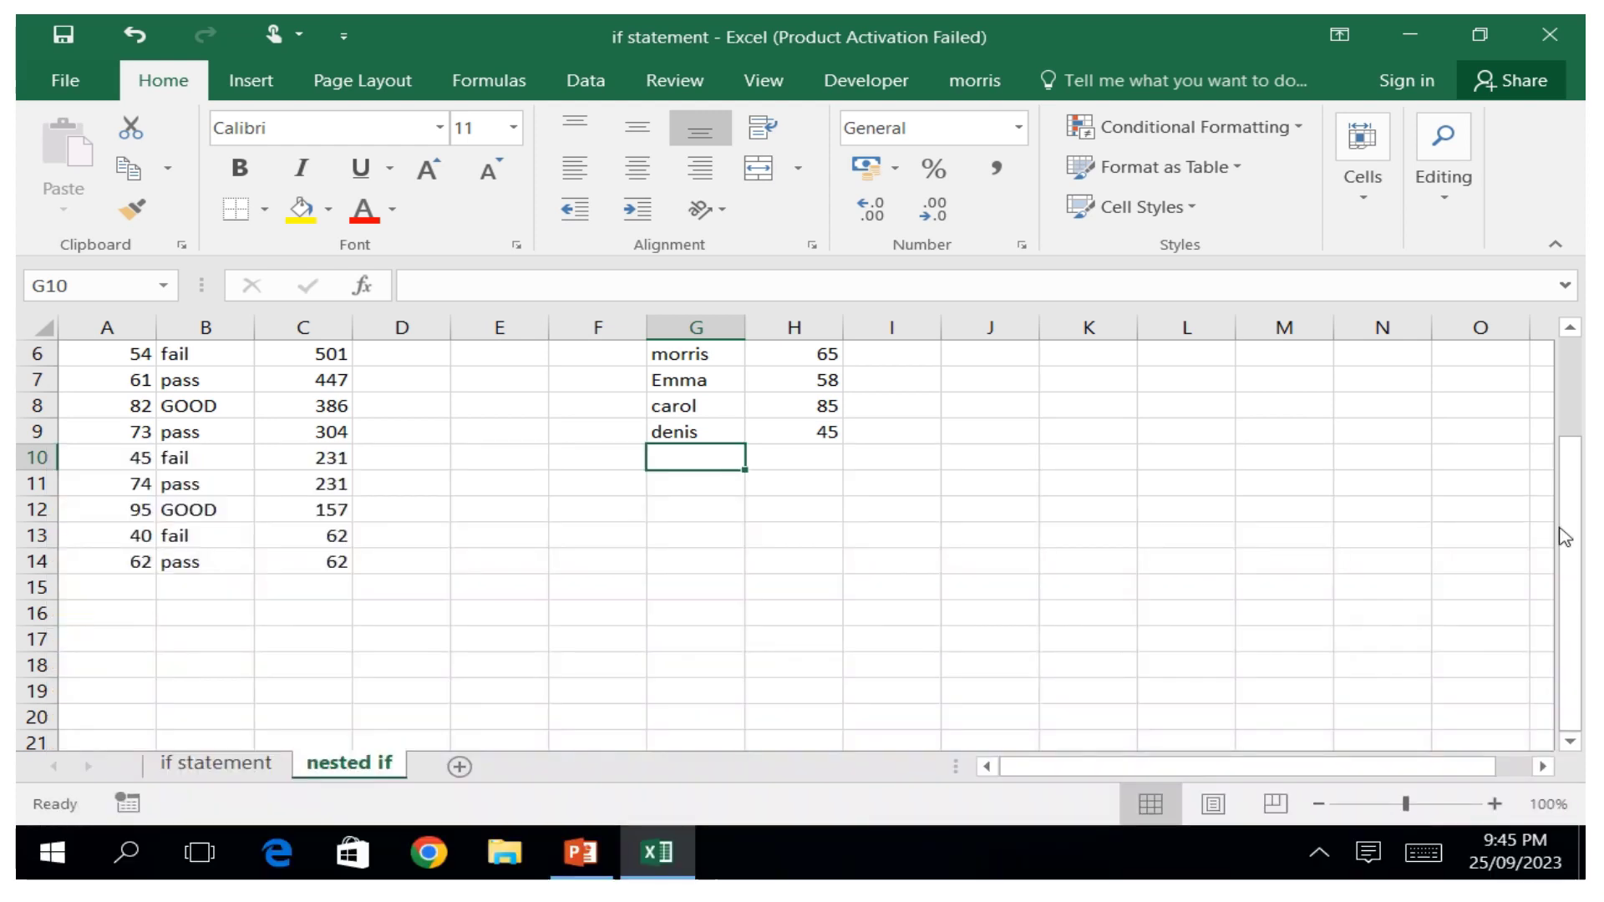
Start an IF formula in cell I4, the first cell under results, by entering =if(.
{"action": "left_click_drag", "start_coordinate": [1563, 534], "coordinate": [1561, 427]}
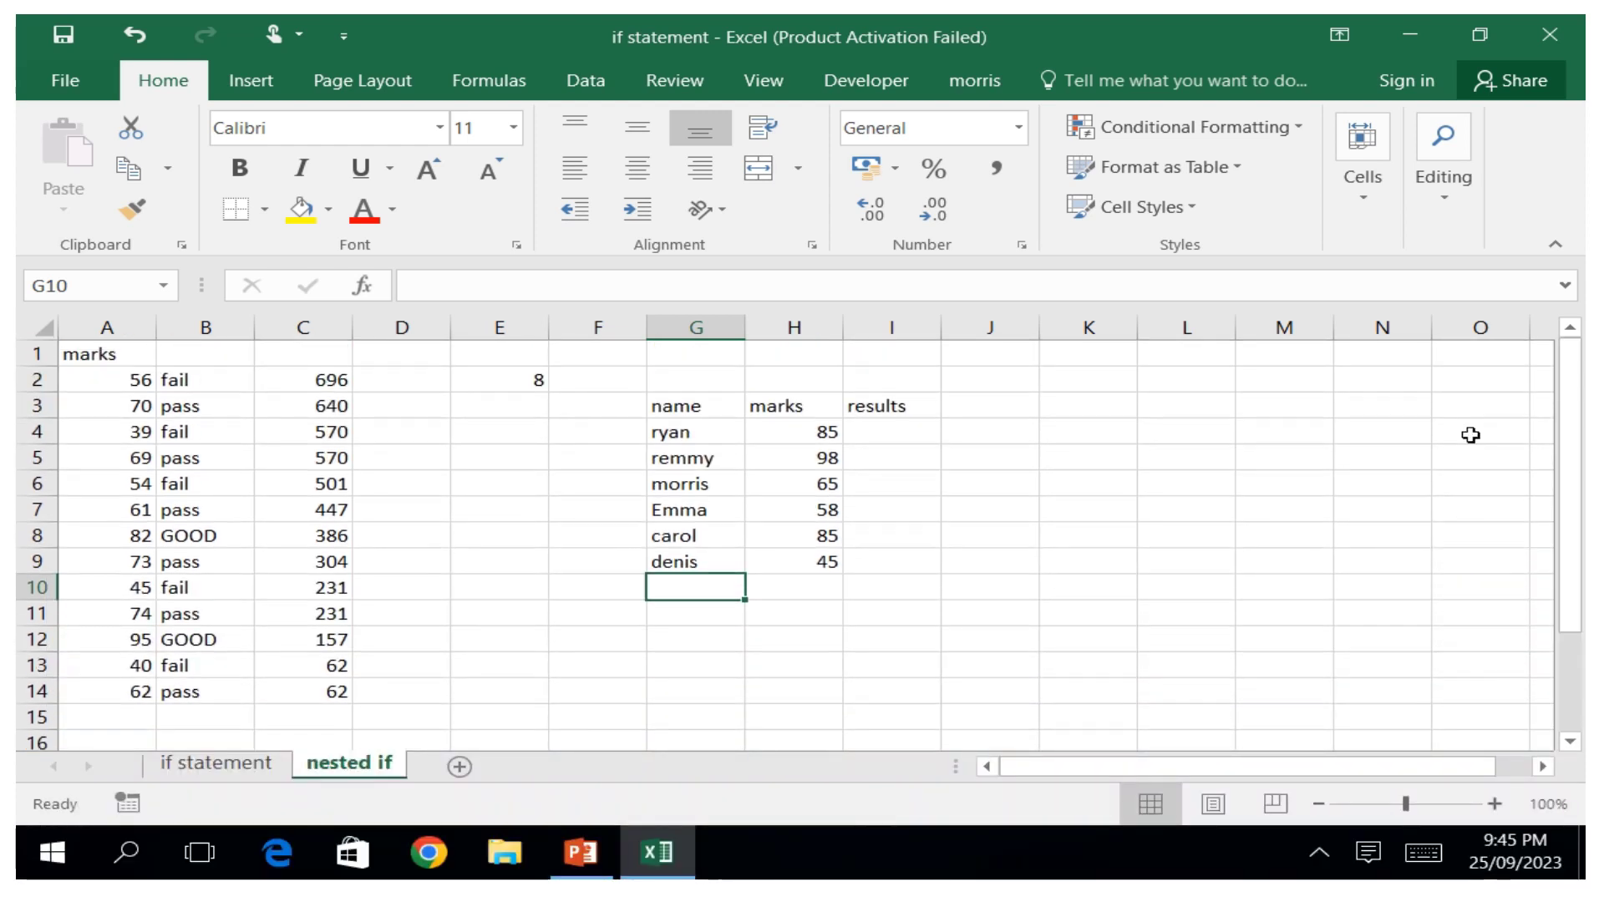
{"action": "left_click", "coordinate": [910, 426]}
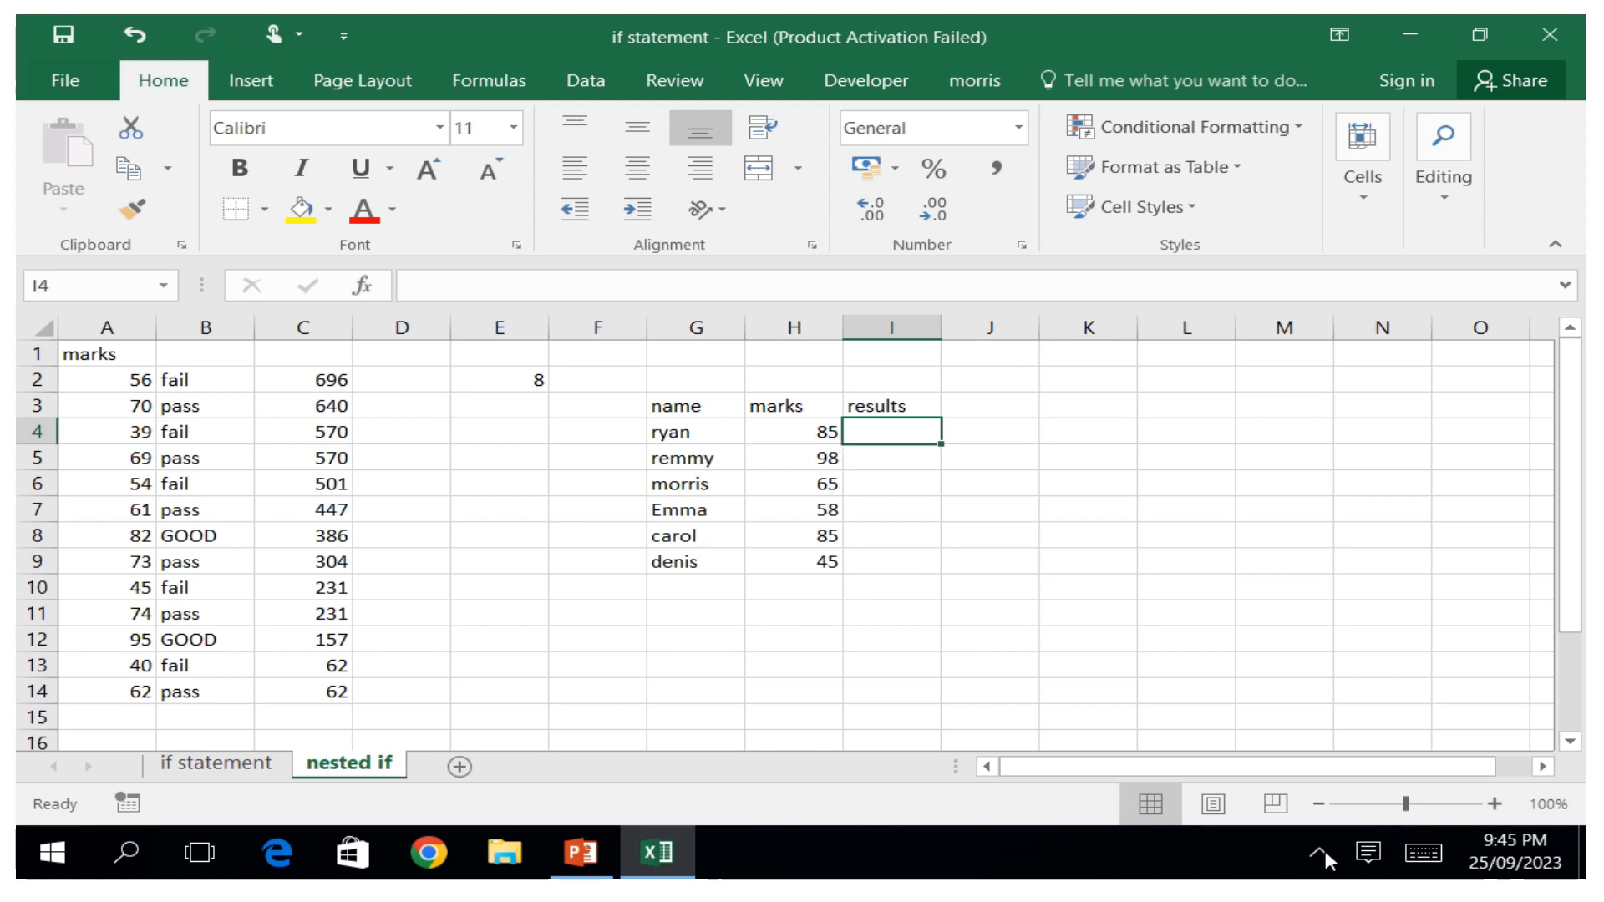
{"action": "left_click", "coordinate": [1422, 852]}
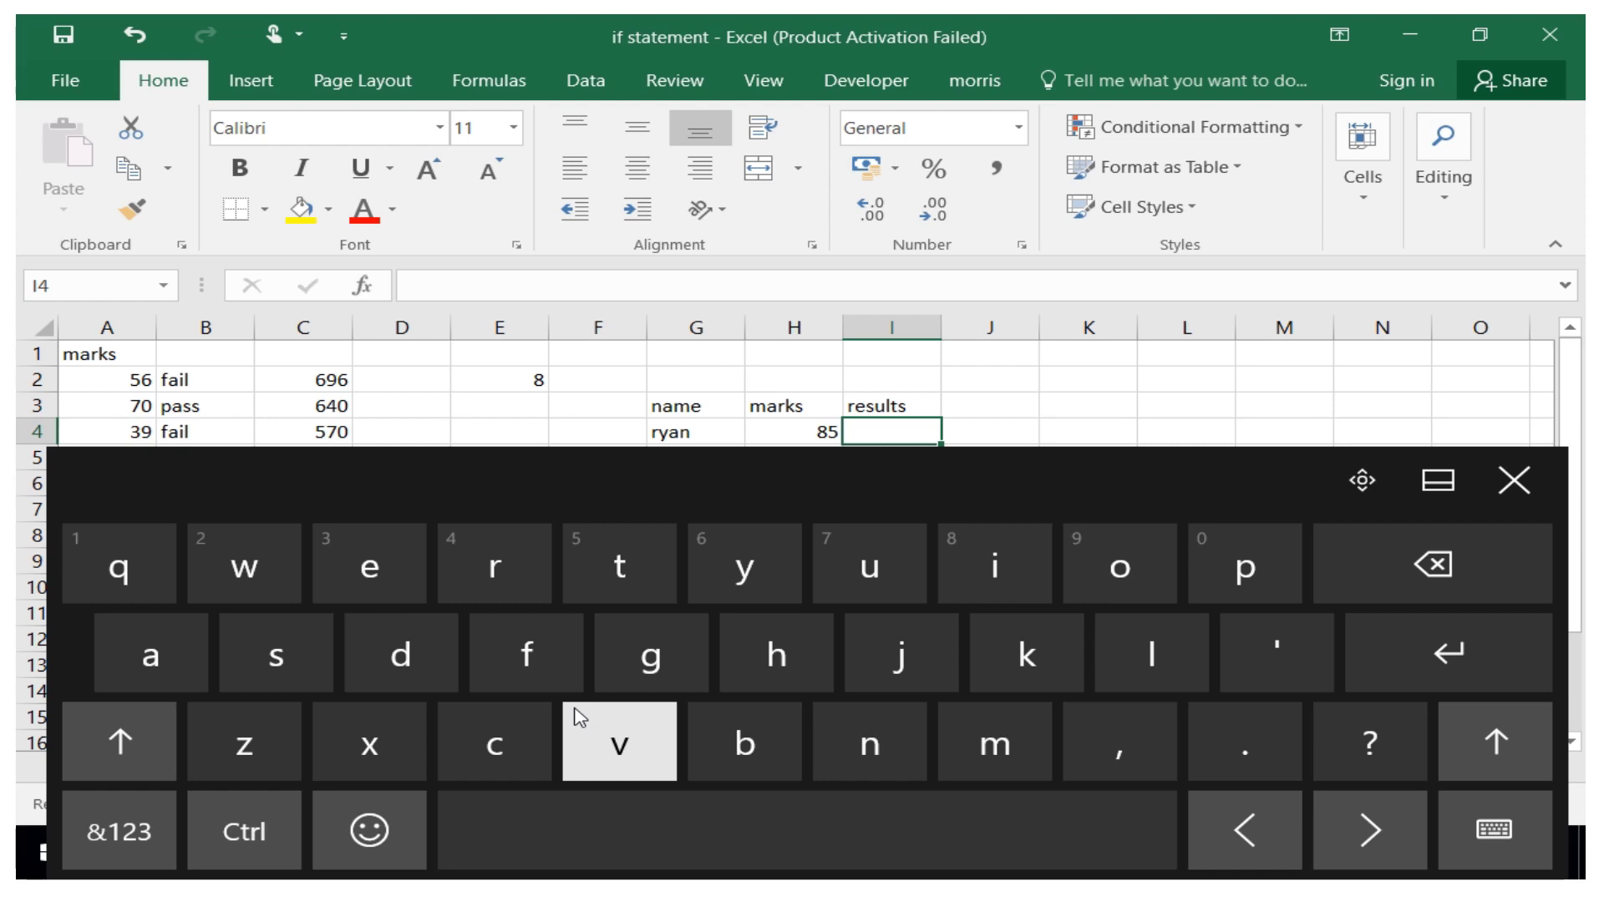
{"action": "left_click", "coordinate": [139, 841]}
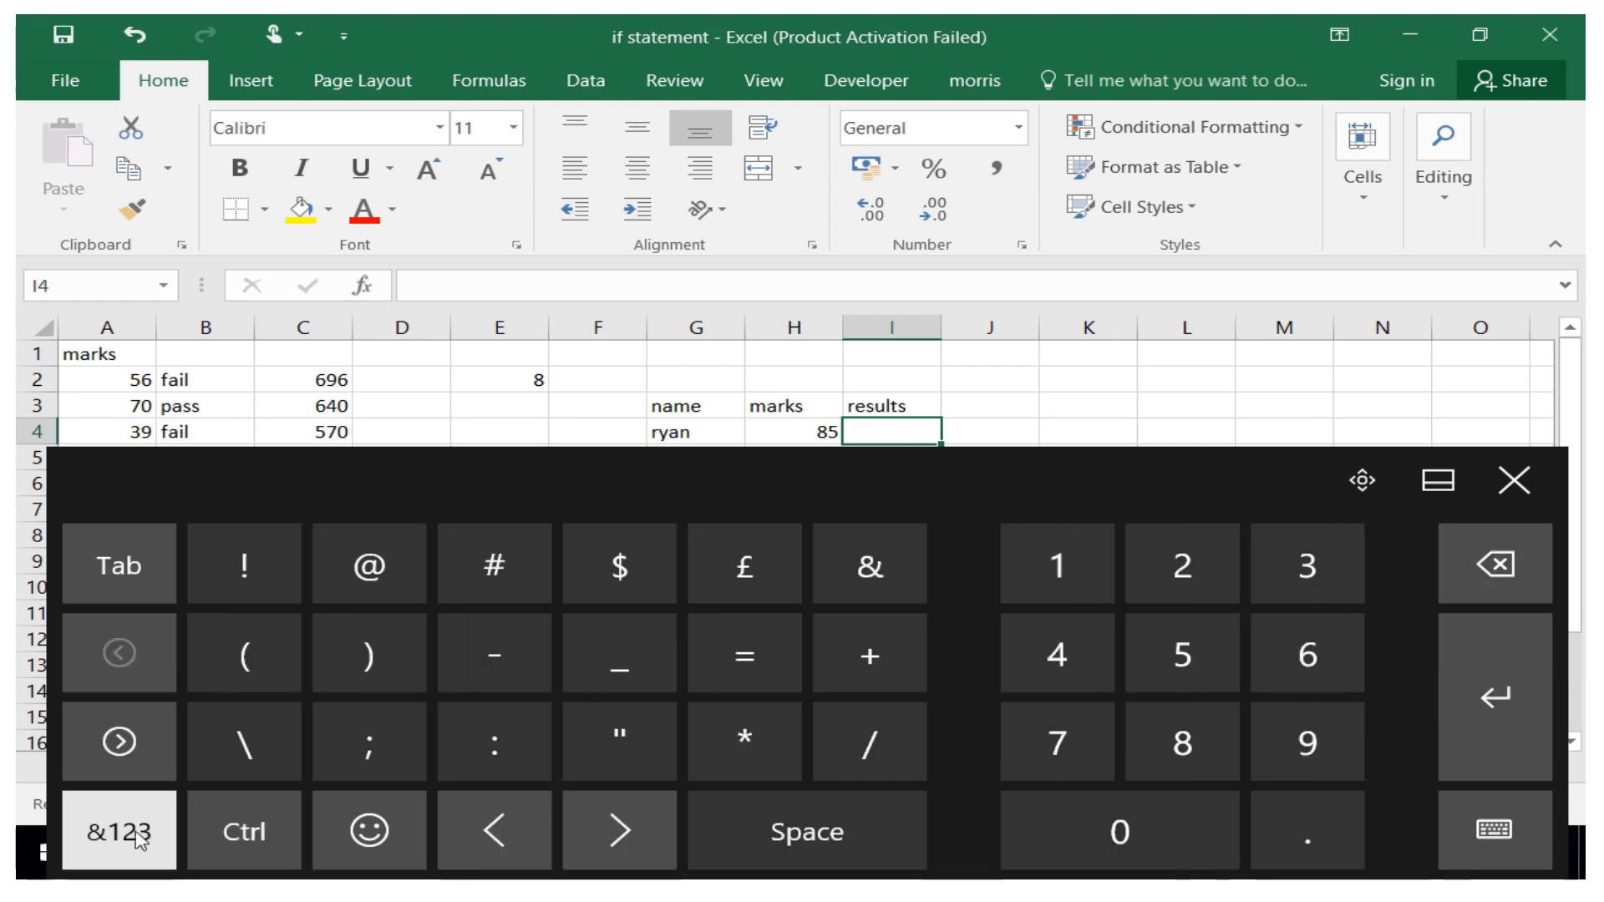
{"action": "left_click", "coordinate": [746, 668]}
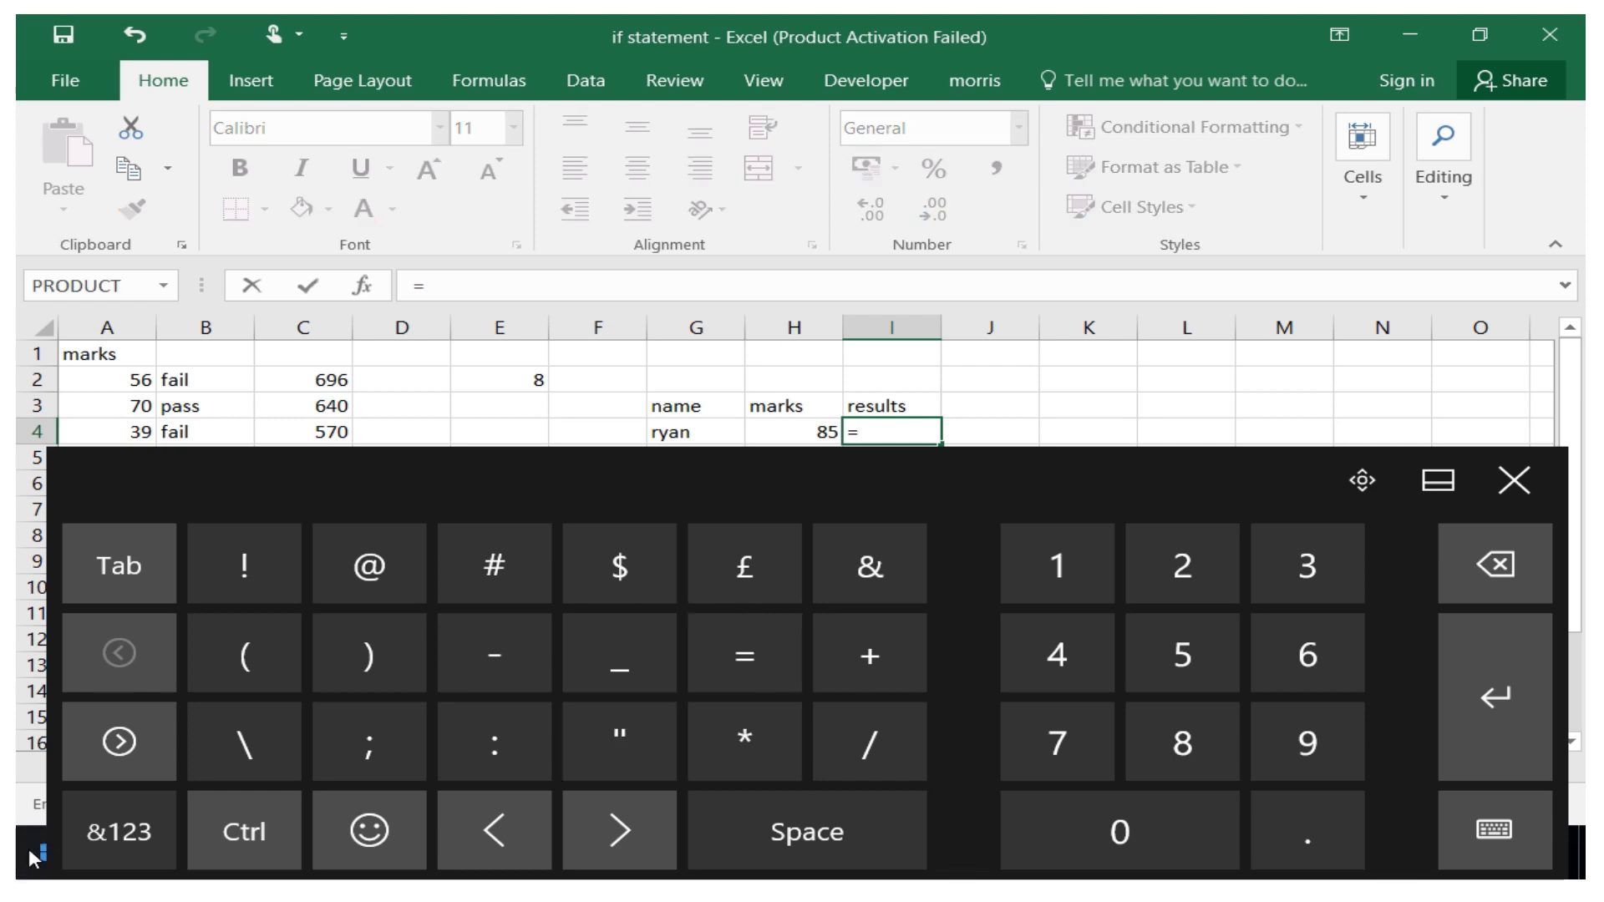
{"action": "left_click", "coordinate": [119, 831]}
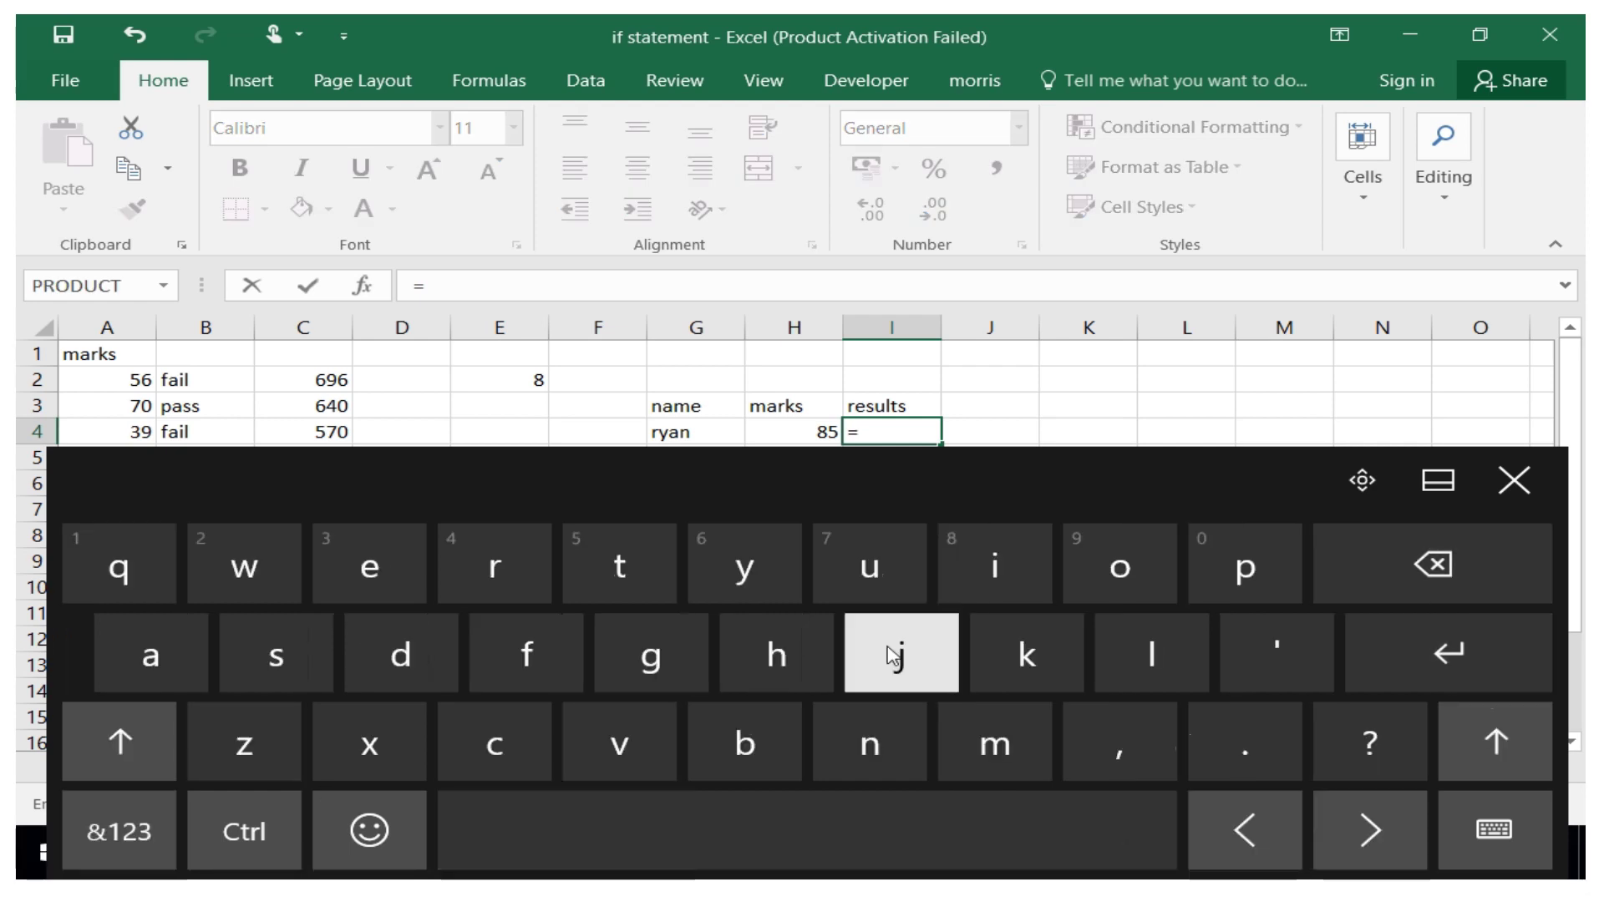
{"action": "left_click", "coordinate": [984, 600]}
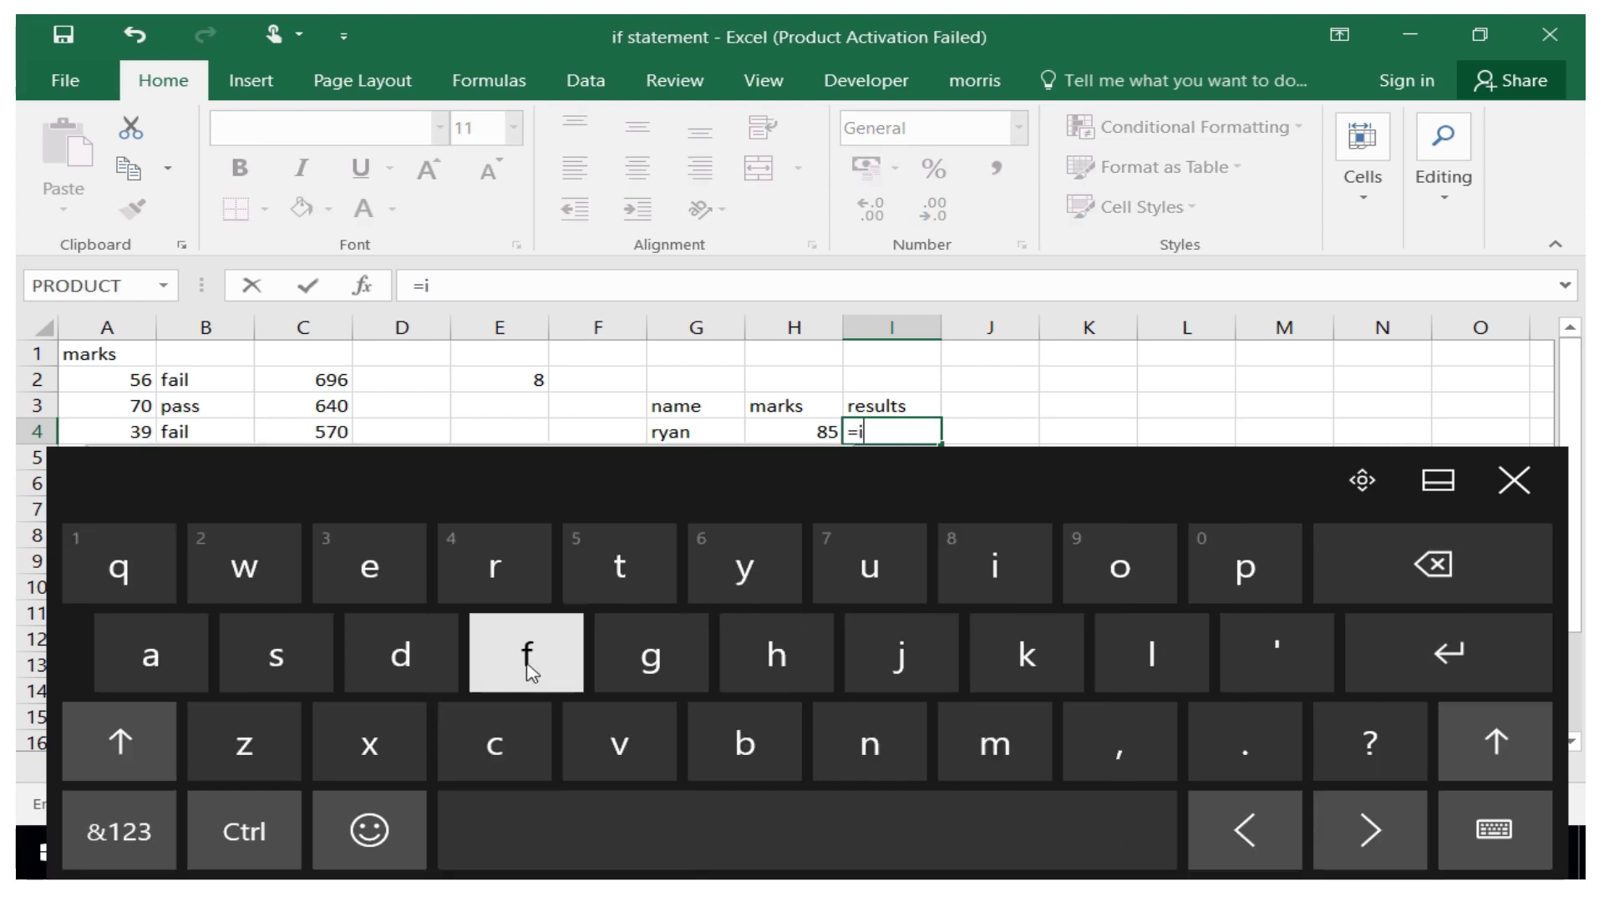
{"action": "left_click", "coordinate": [489, 657]}
{"action": "left_click", "coordinate": [120, 832]}
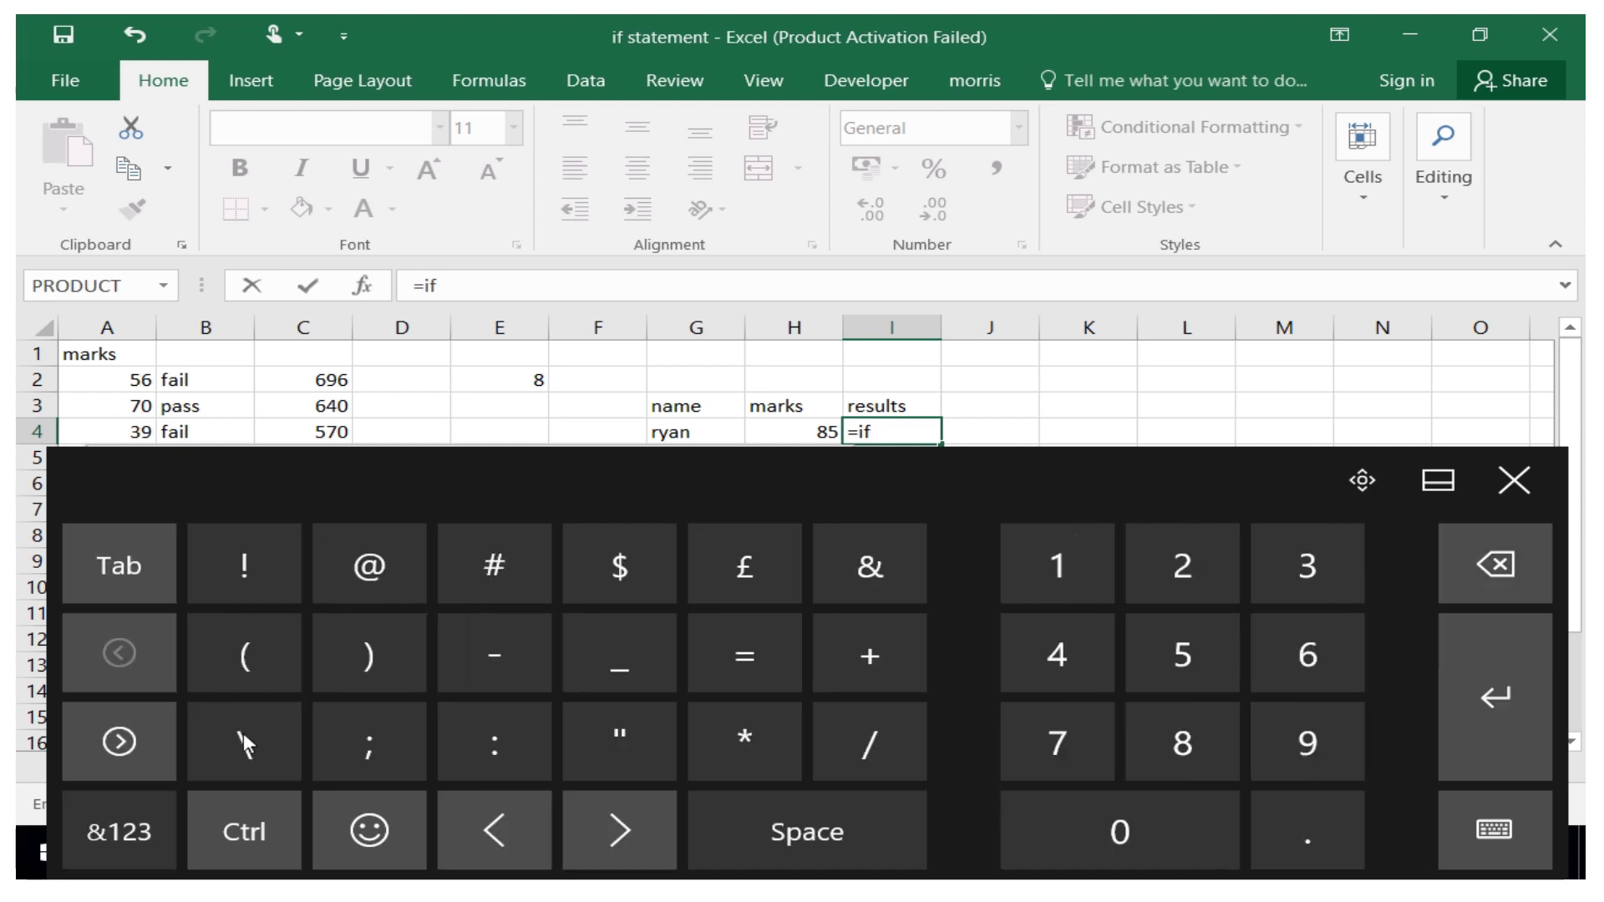
{"action": "left_click", "coordinate": [255, 675]}
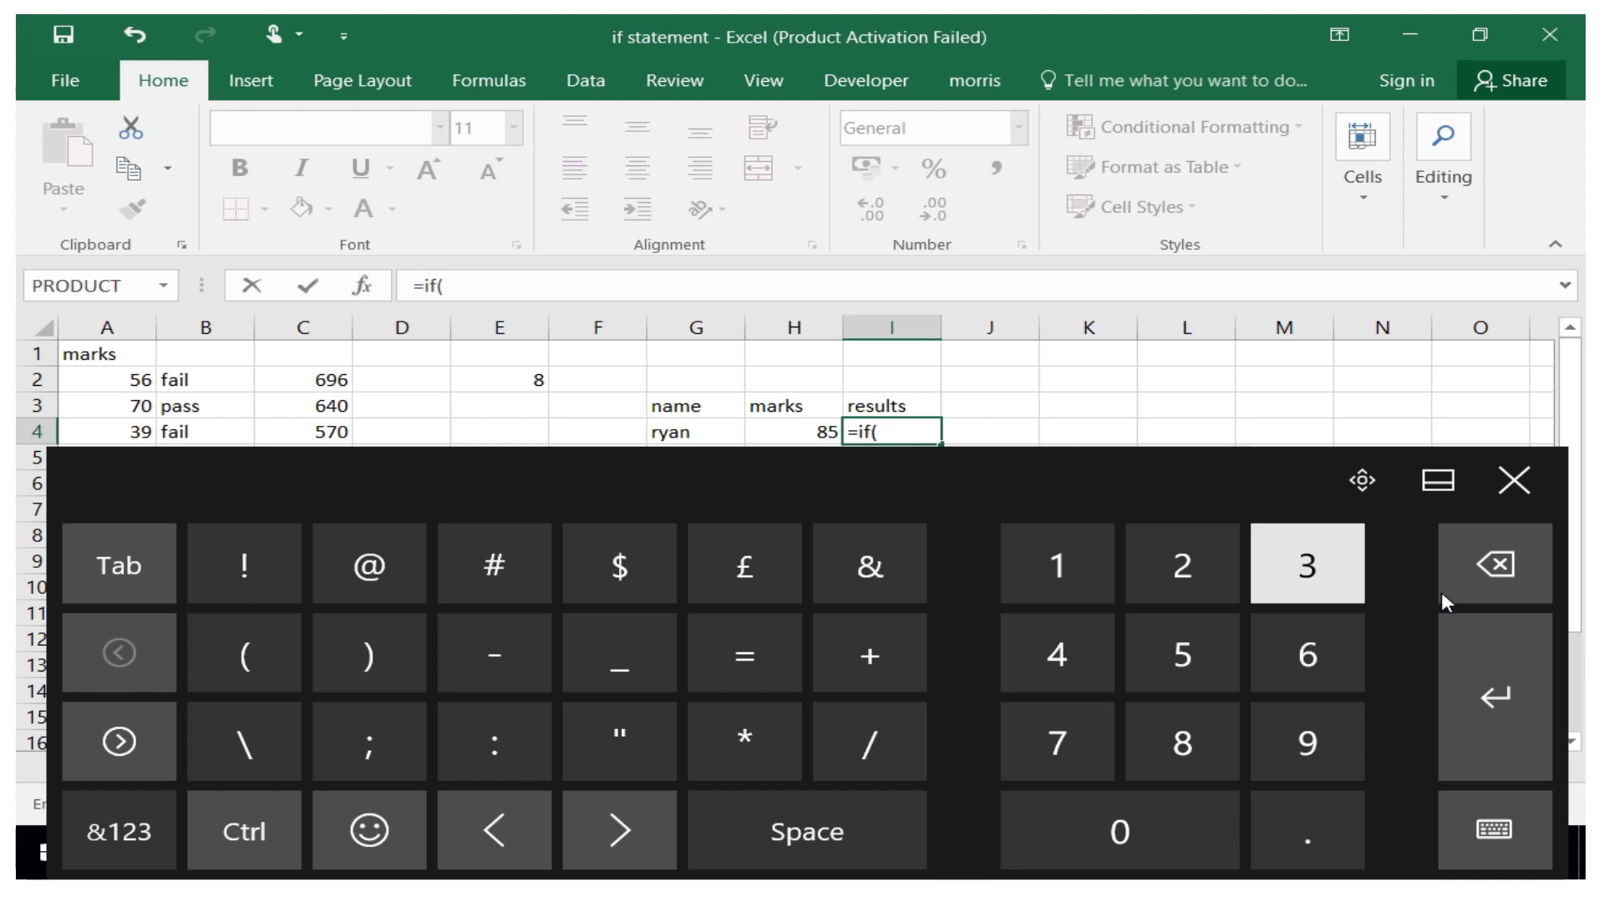
Add the logical test H4>80 to the IF formula, referencing the first student's marks, followed by a comma.
{"action": "left_click", "coordinate": [1514, 480]}
{"action": "left_click", "coordinate": [795, 432]}
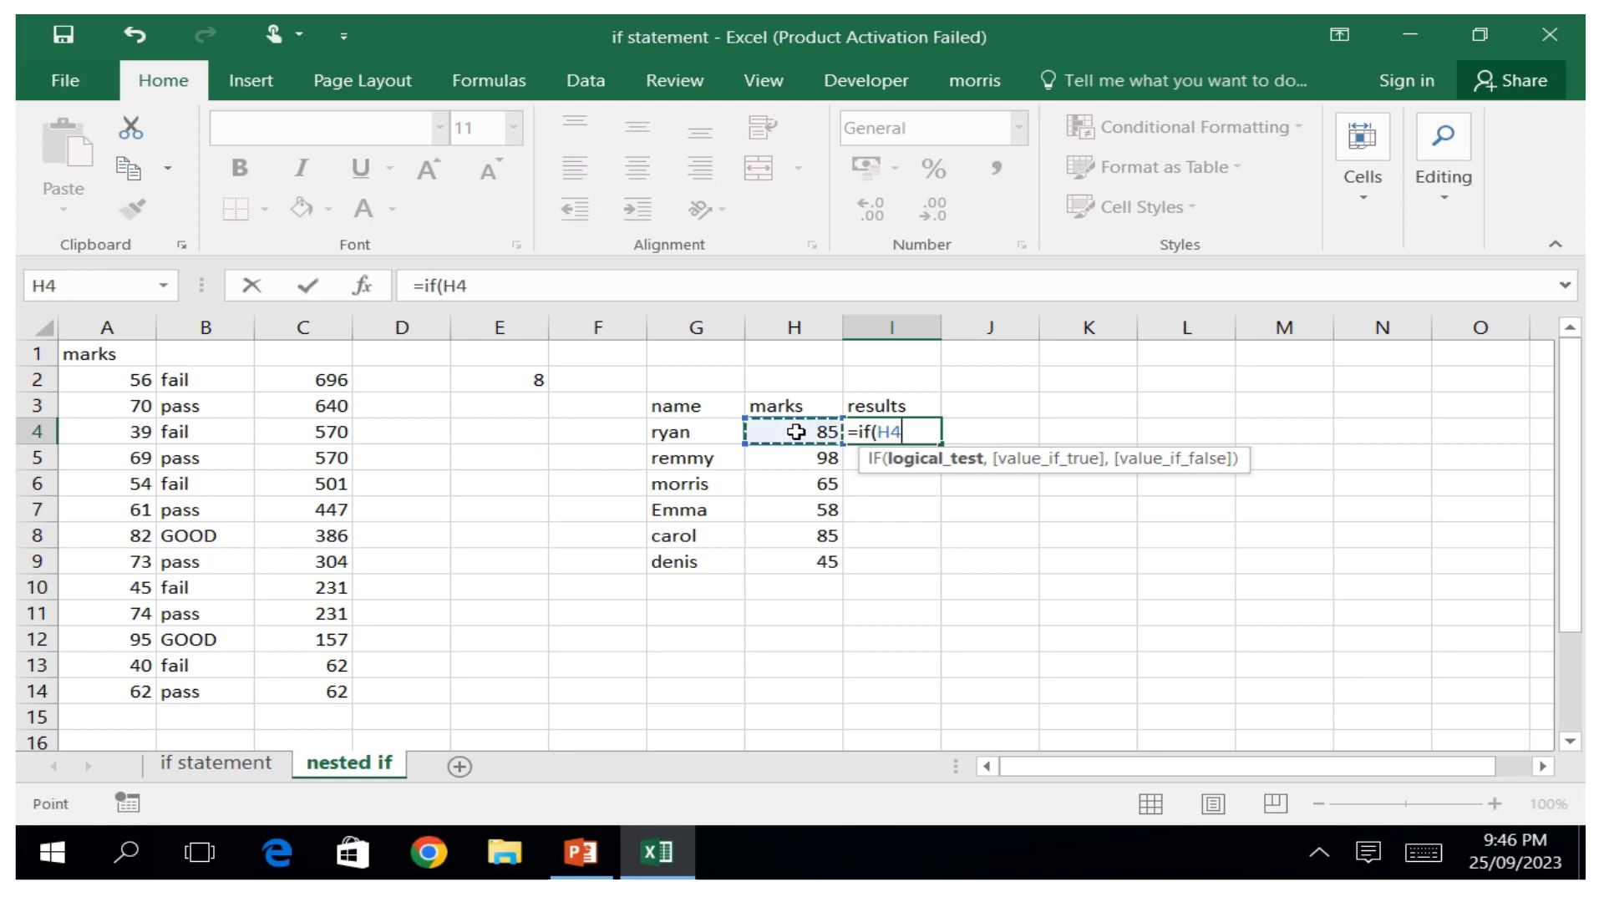
{"action": "left_click", "coordinate": [1423, 852]}
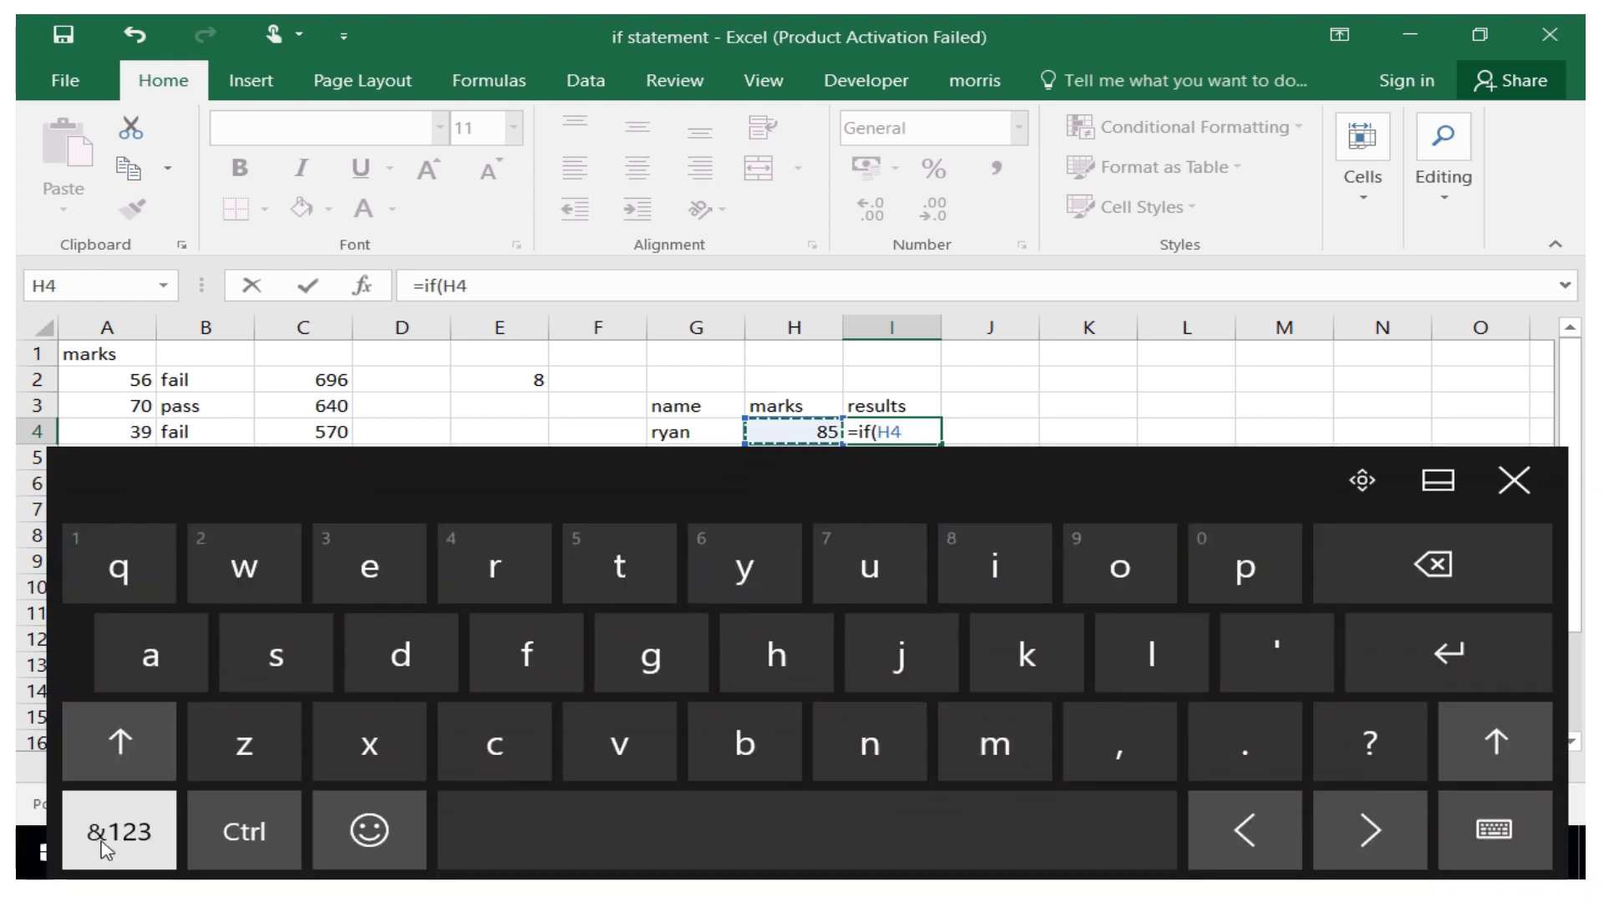
{"action": "left_click", "coordinate": [109, 845]}
{"action": "left_click", "coordinate": [146, 756]}
{"action": "left_click", "coordinate": [349, 677]}
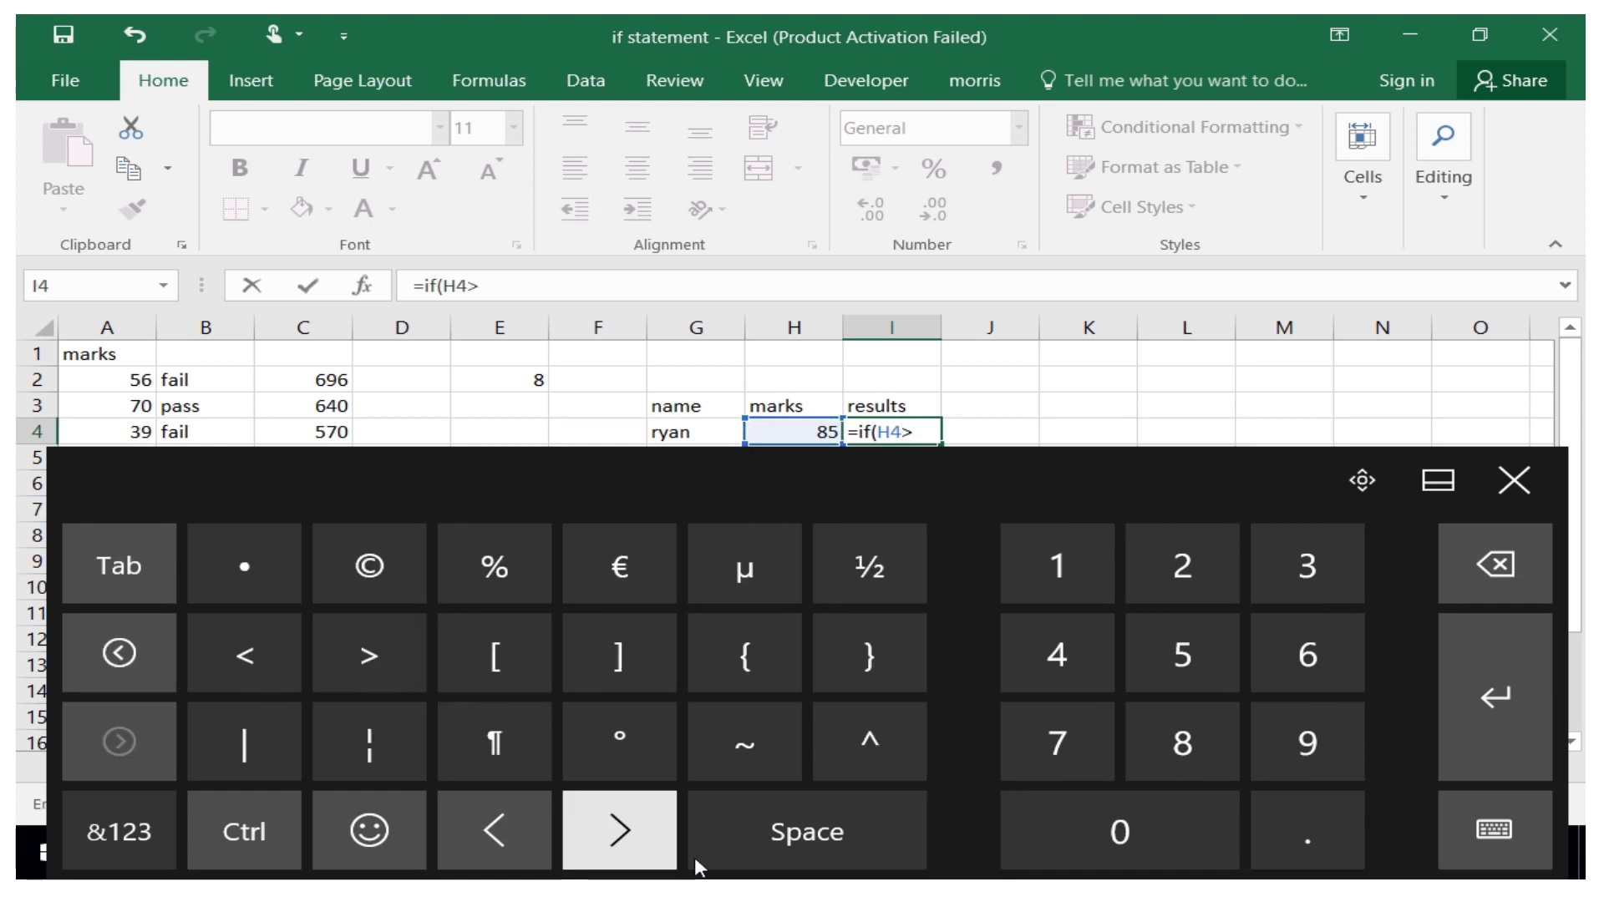
{"action": "left_click", "coordinate": [1207, 756]}
{"action": "left_click", "coordinate": [1150, 831]}
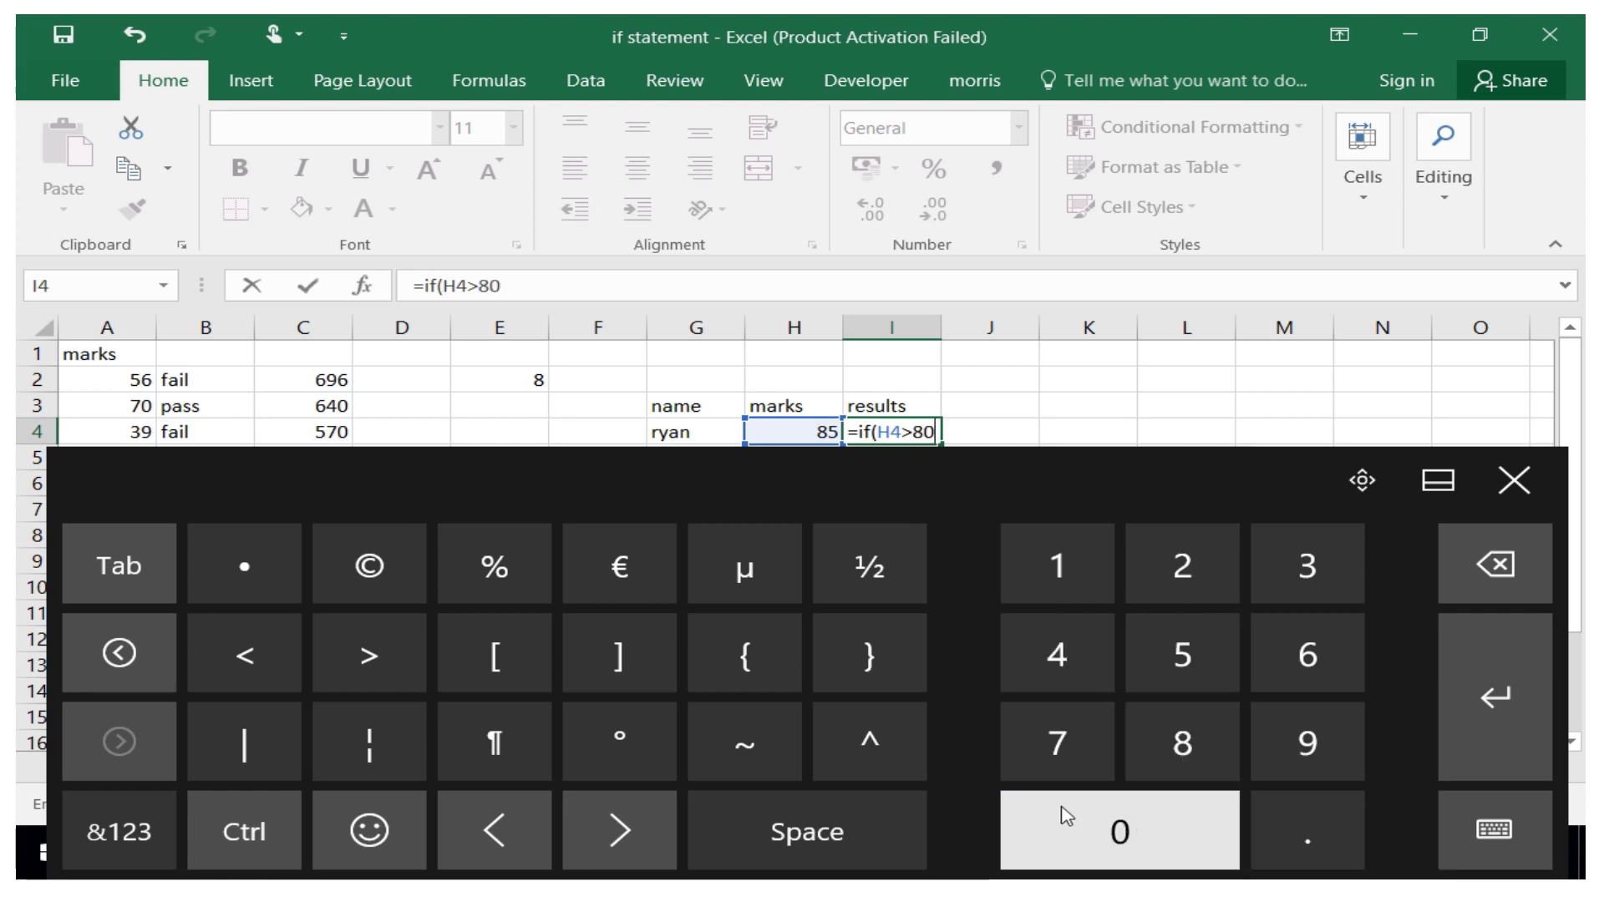
{"action": "left_click", "coordinate": [119, 831]}
{"action": "left_click", "coordinate": [1127, 760]}
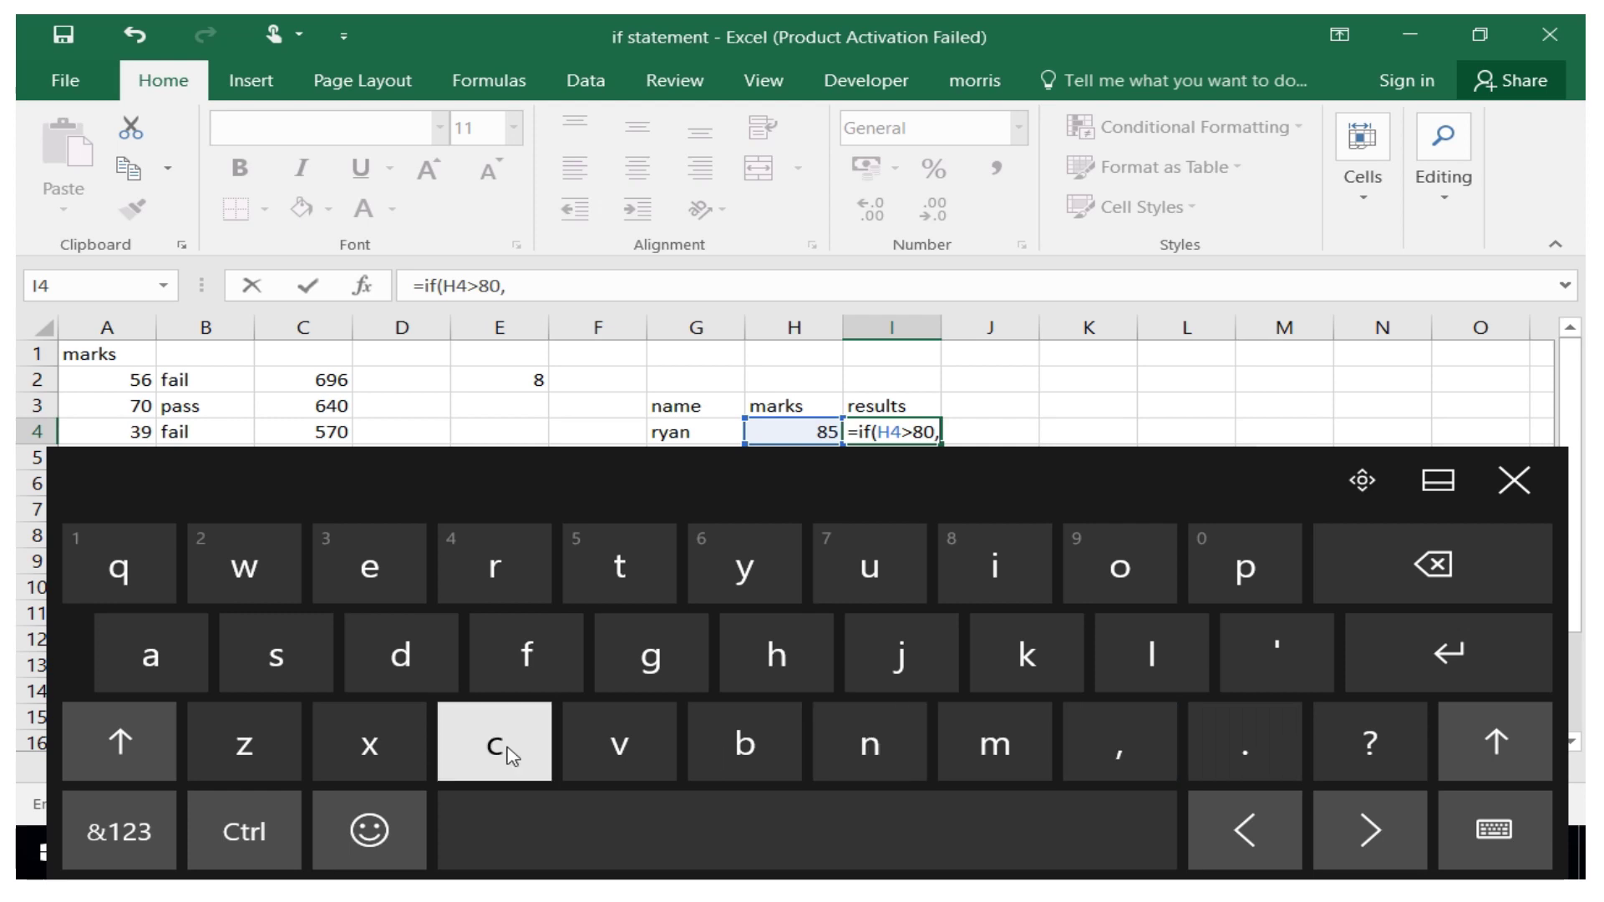
Enter "Distinction" in quotation marks as the IF formula's value if true, followed by a comma.
{"action": "left_click", "coordinate": [154, 839]}
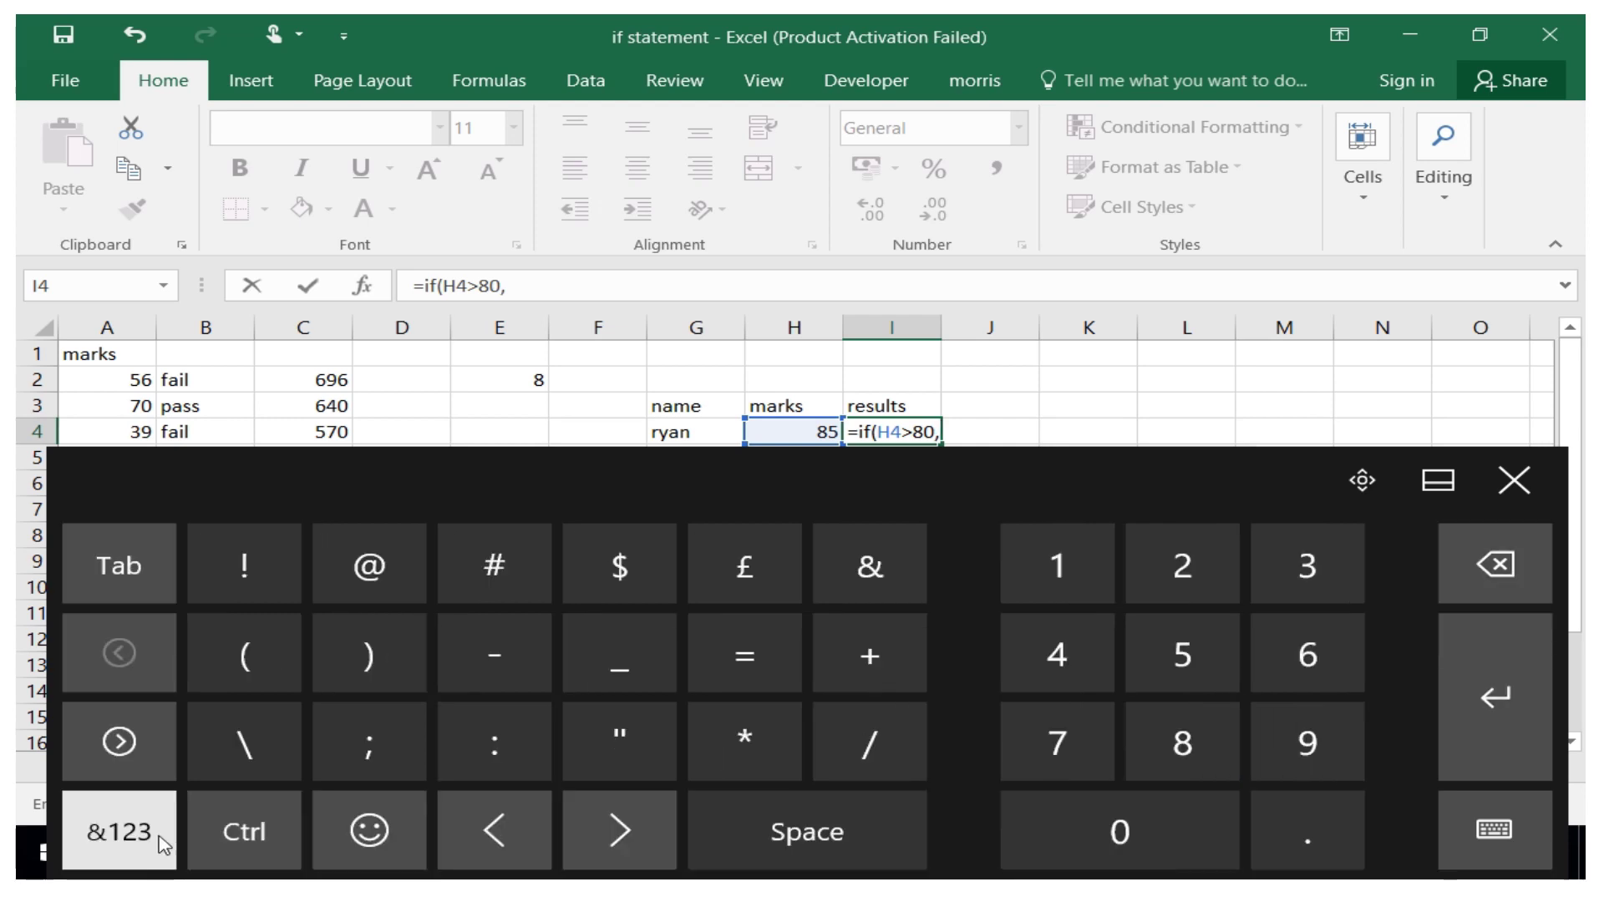
{"action": "left_click", "coordinate": [591, 739]}
{"action": "left_click", "coordinate": [119, 832]}
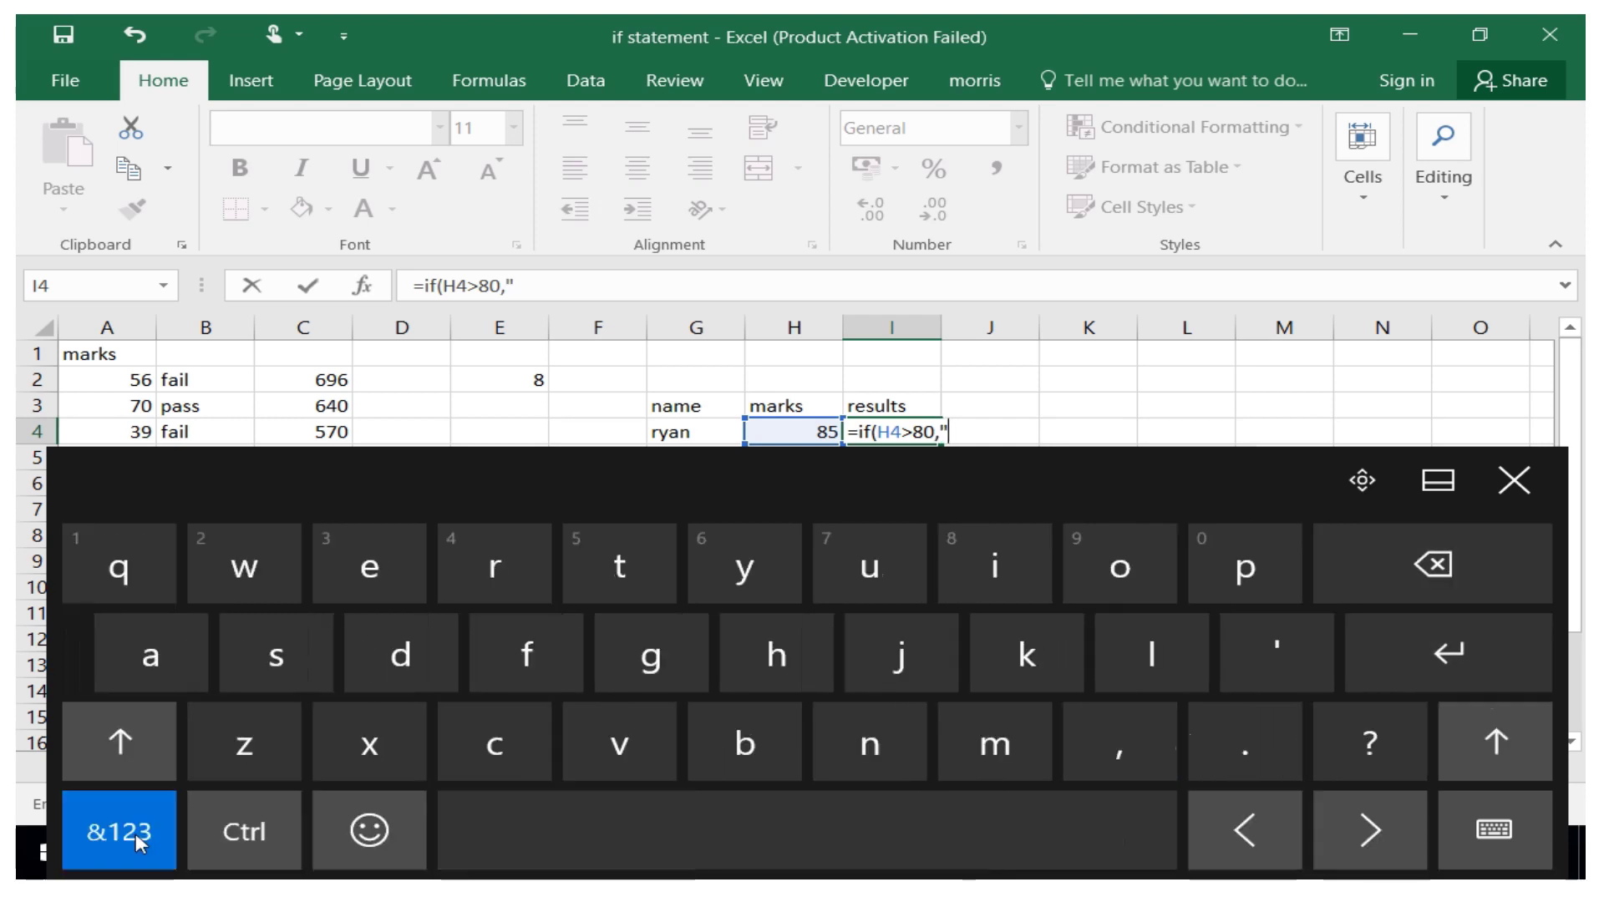
{"action": "left_click", "coordinate": [94, 735]}
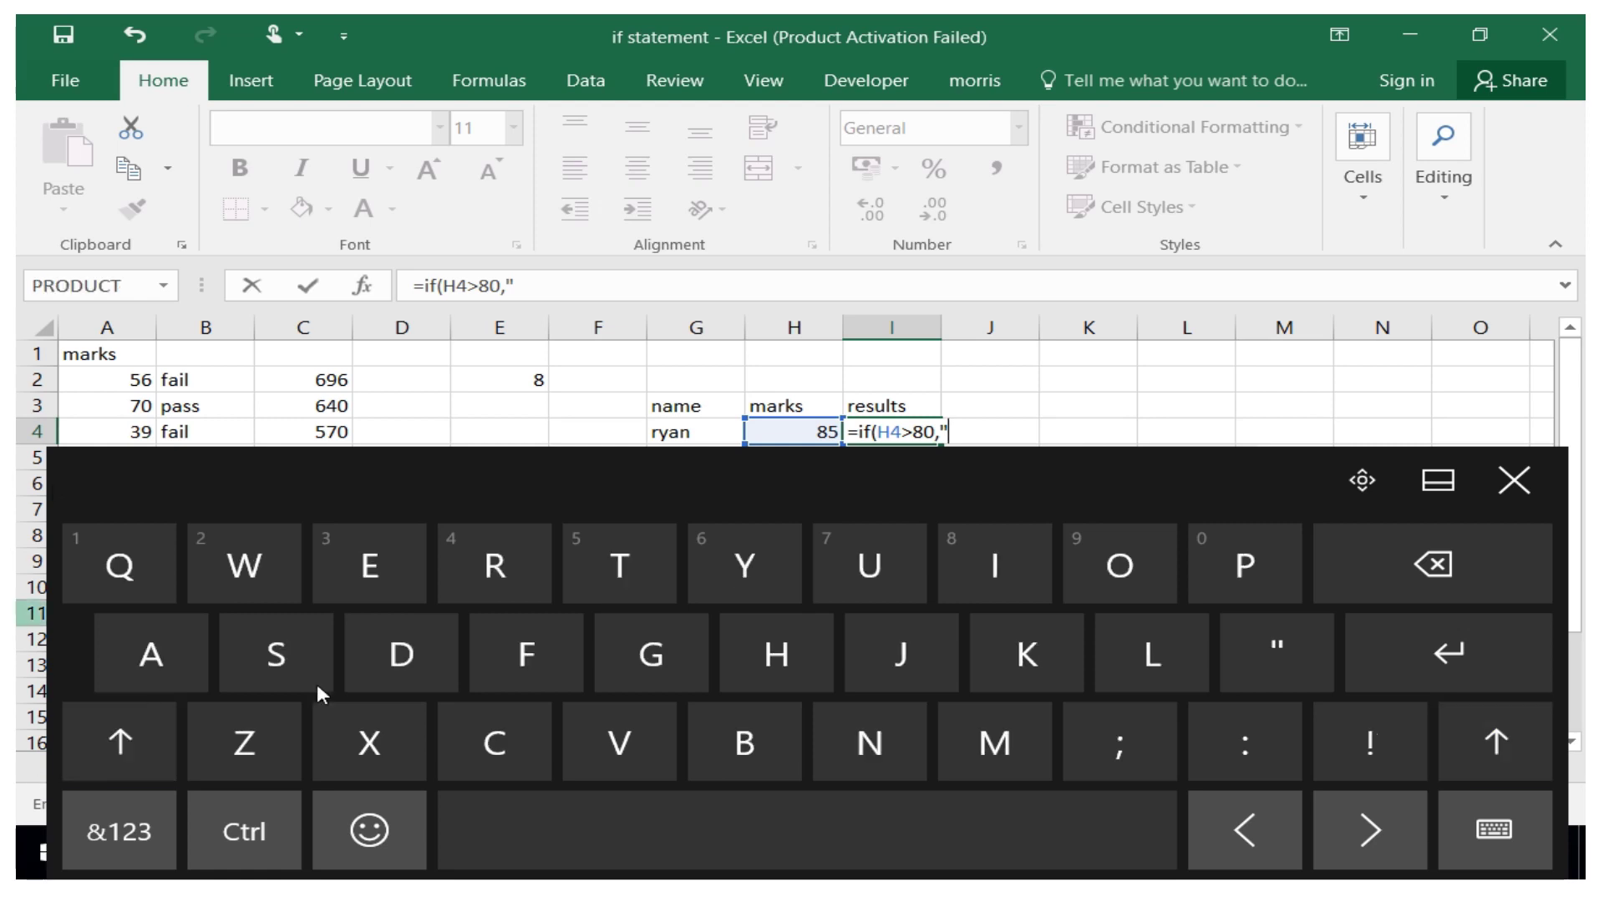
{"action": "left_click", "coordinate": [401, 654]}
{"action": "left_click", "coordinate": [1003, 576]}
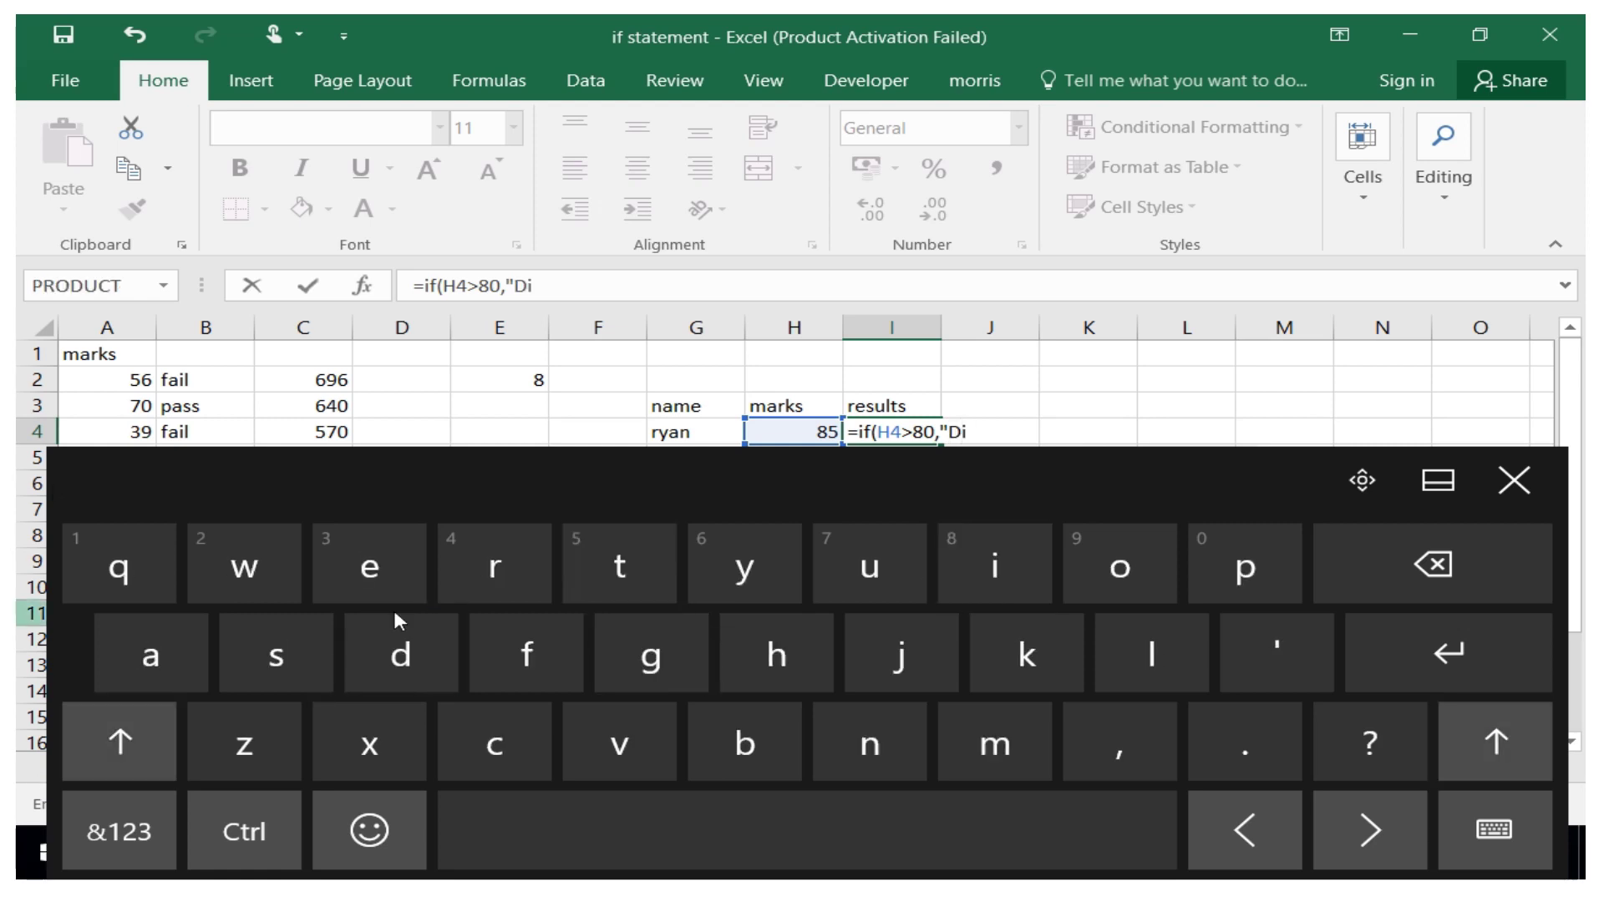
{"action": "left_click", "coordinate": [263, 656]}
{"action": "left_click", "coordinate": [653, 561]}
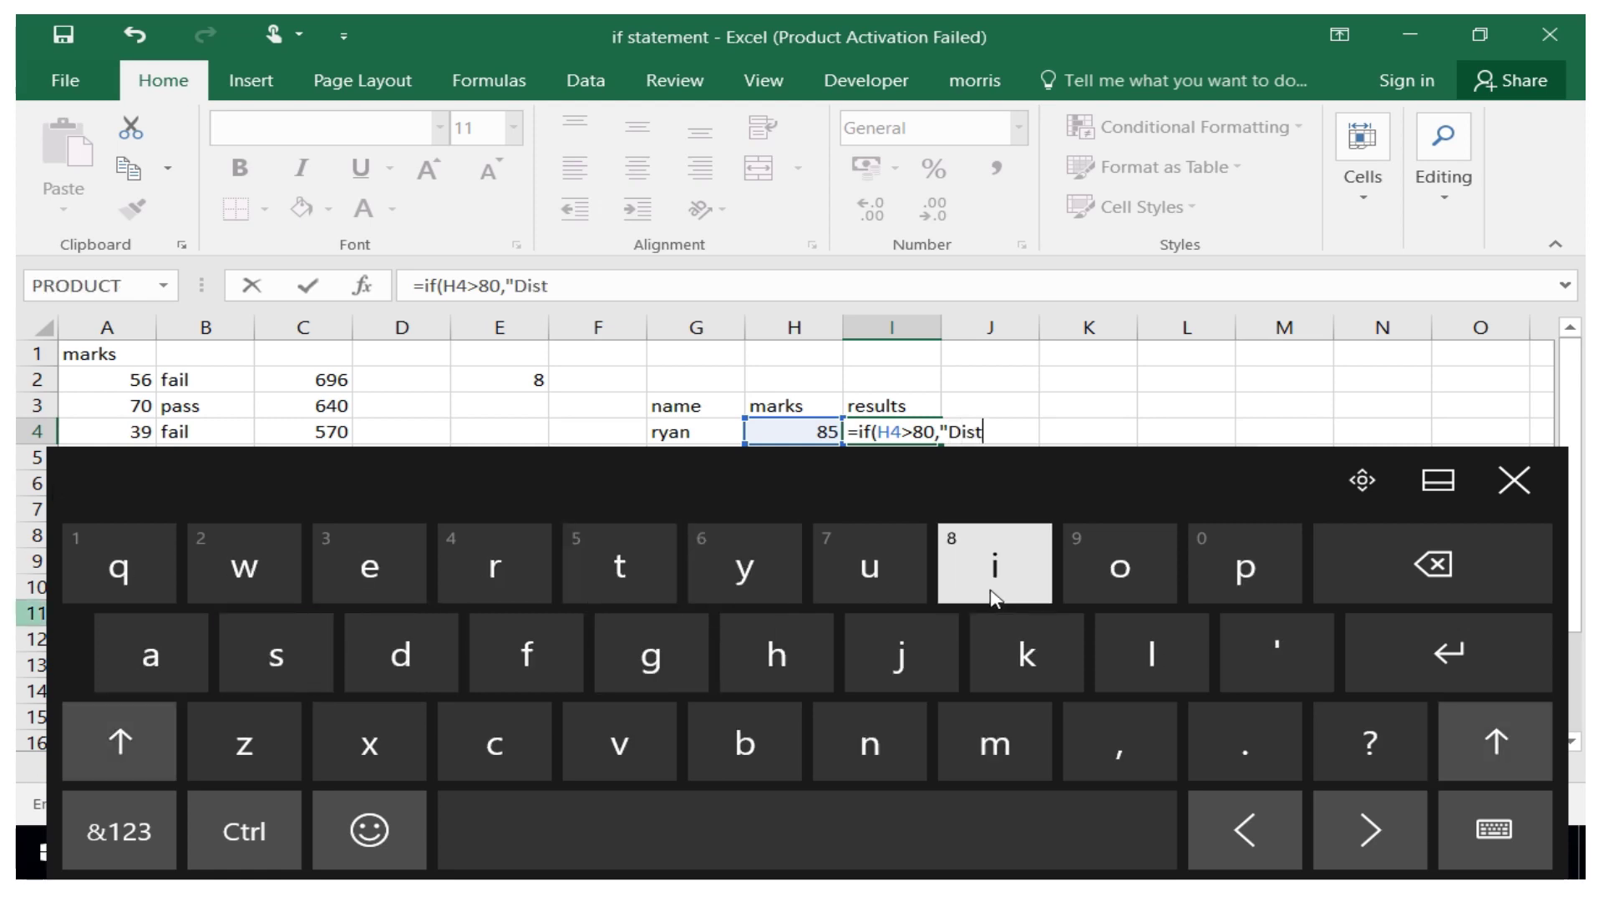
{"action": "left_click", "coordinate": [995, 583]}
{"action": "left_click", "coordinate": [870, 741]}
{"action": "left_click", "coordinate": [468, 733]}
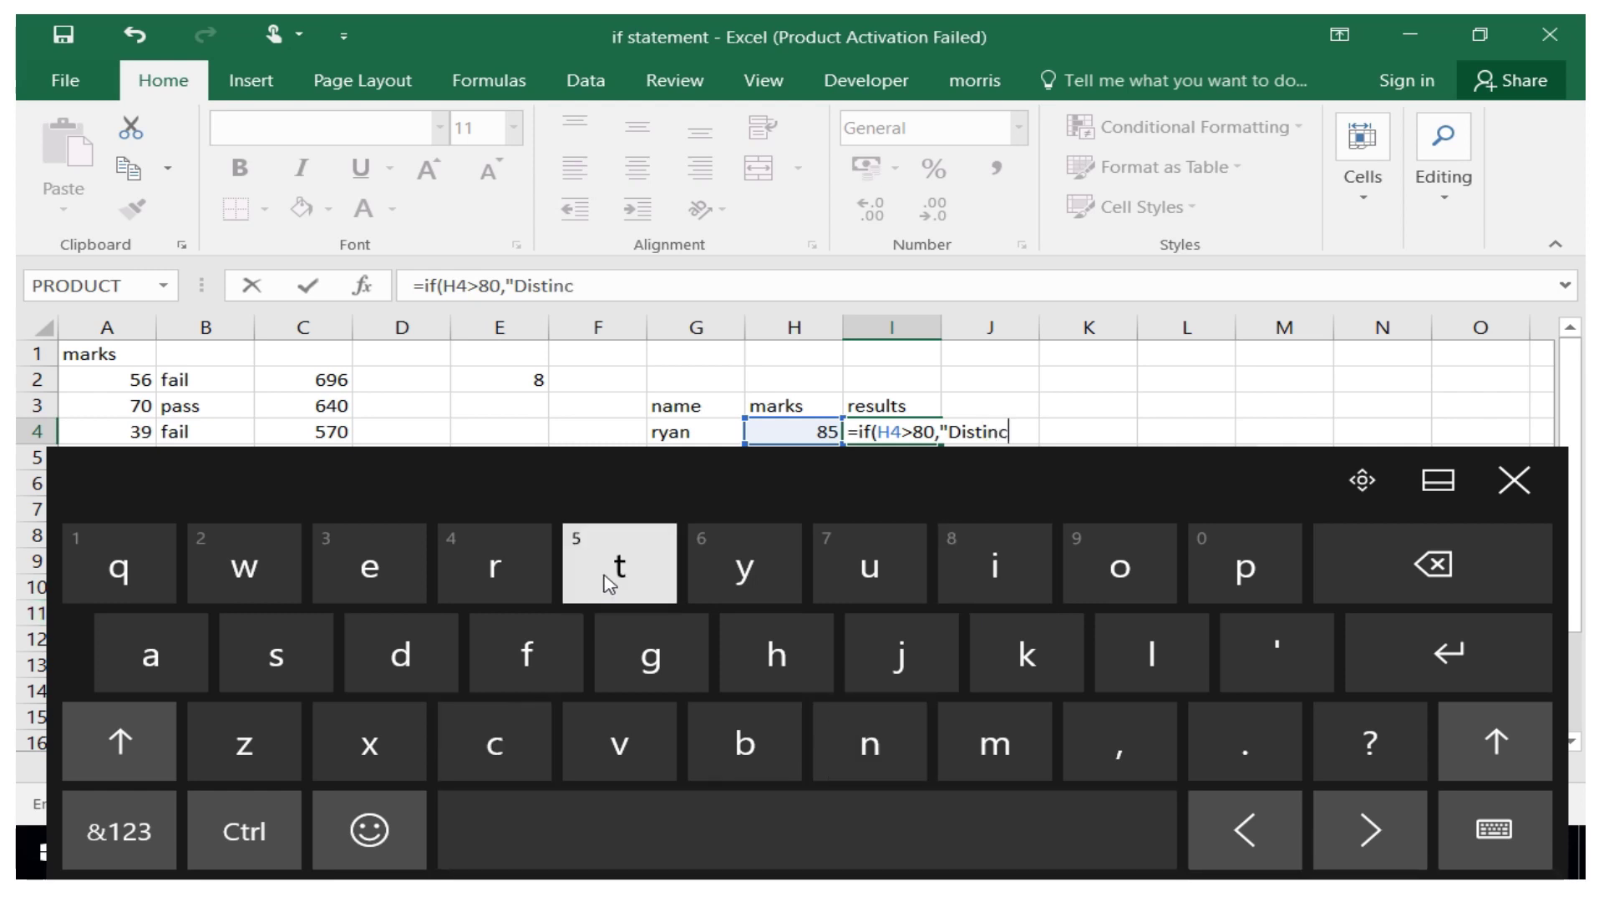
{"action": "left_click", "coordinate": [618, 576]}
{"action": "left_click", "coordinate": [990, 572]}
{"action": "left_click", "coordinate": [1092, 570]}
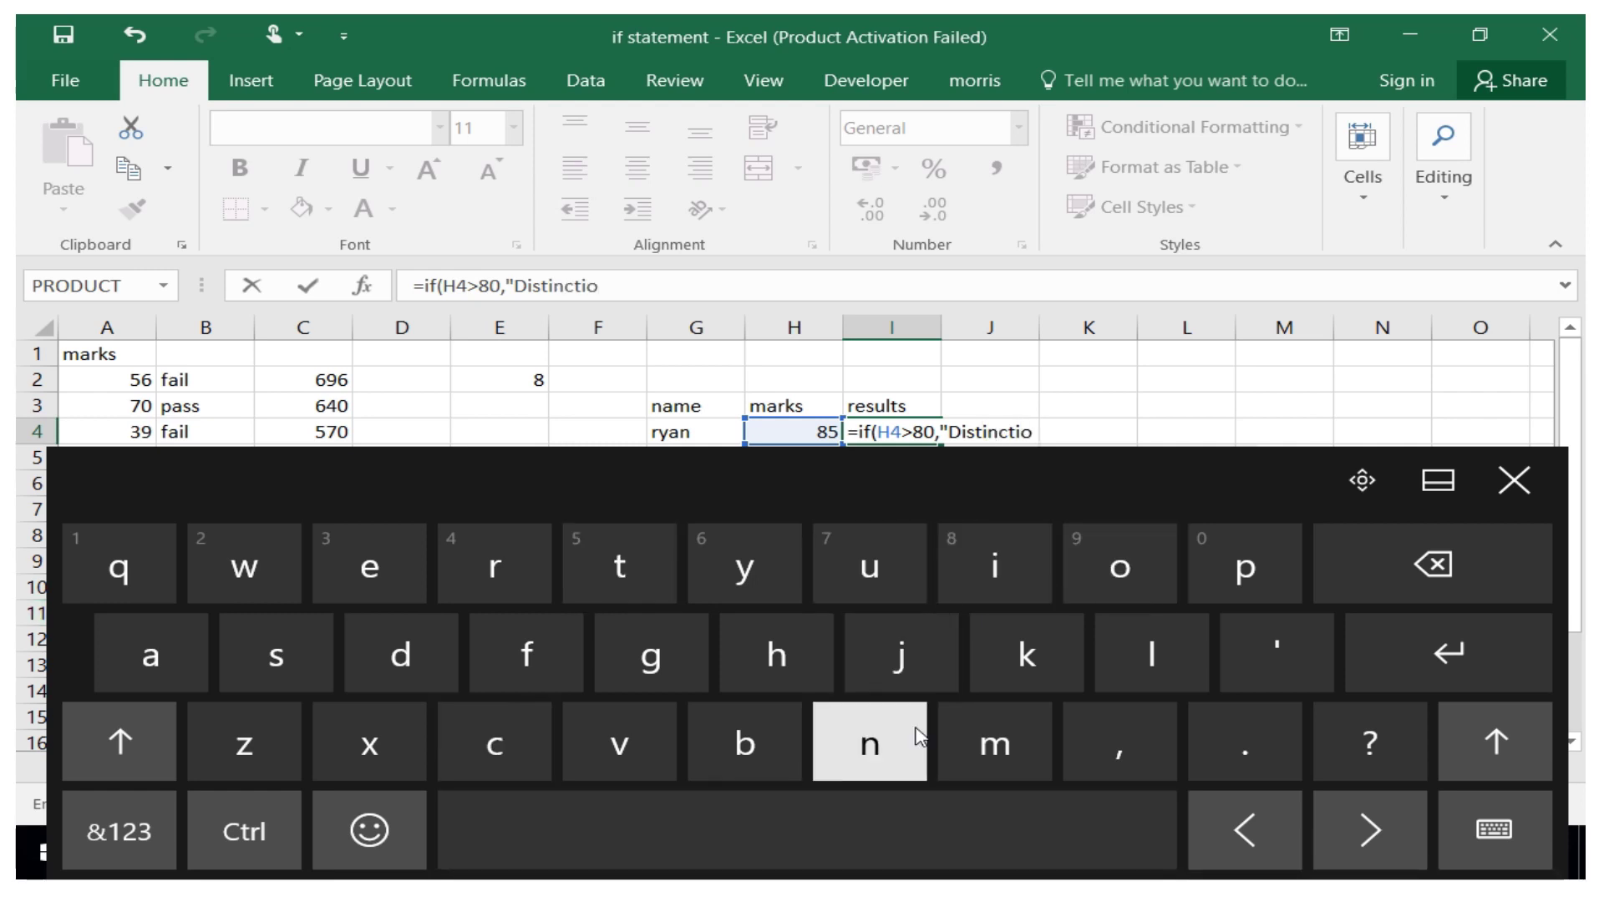
{"action": "left_click", "coordinate": [869, 741]}
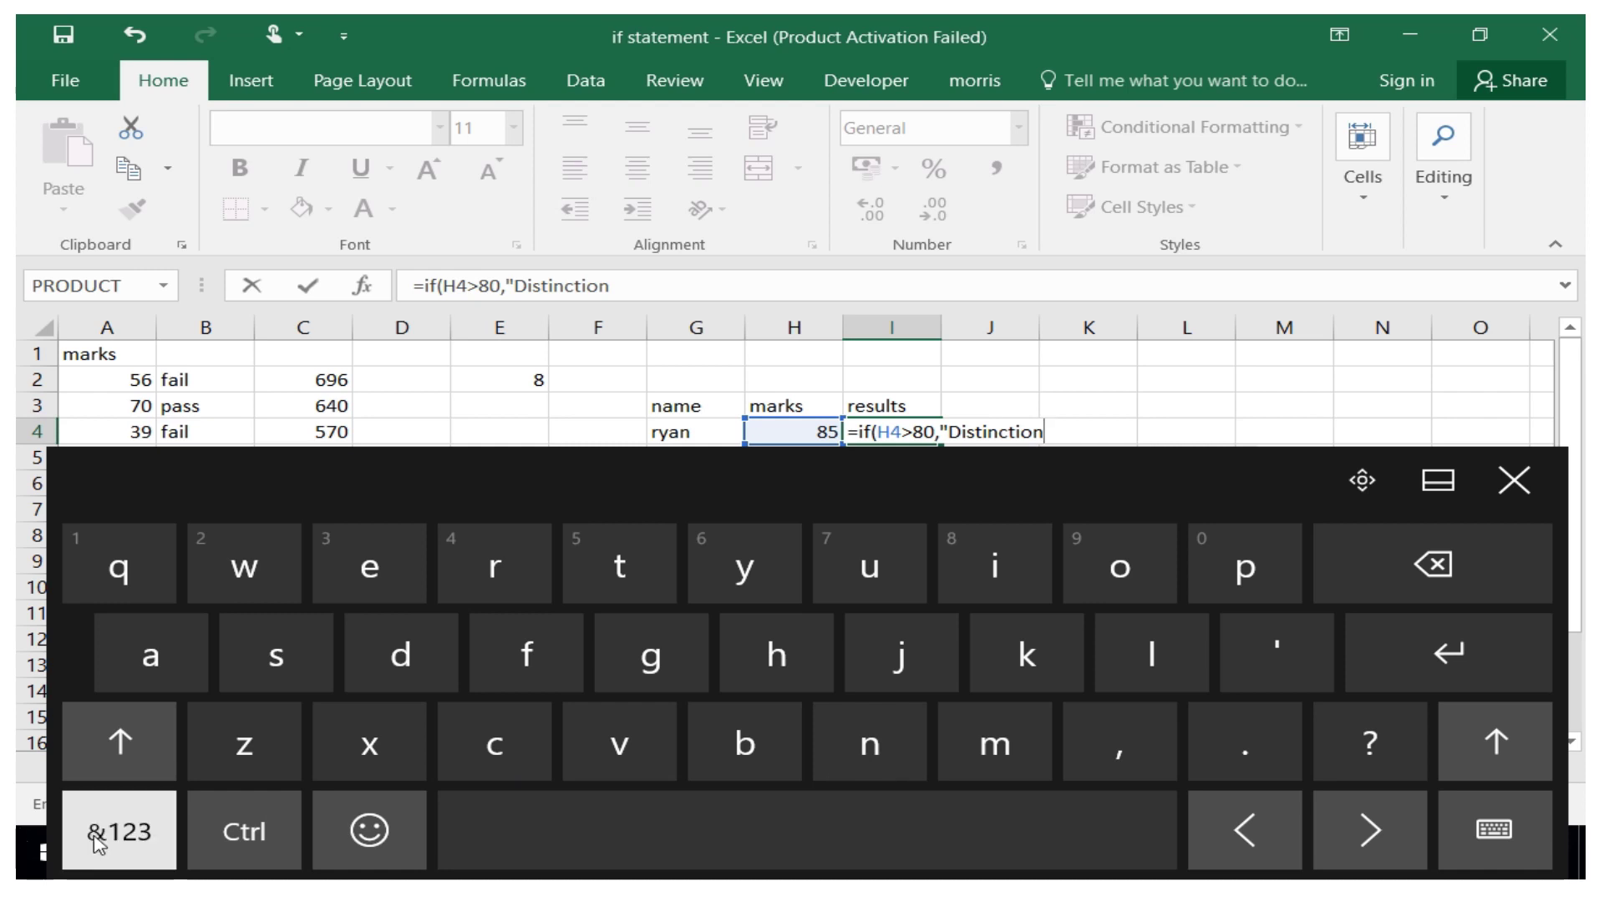
{"action": "left_click", "coordinate": [119, 832]}
{"action": "left_click", "coordinate": [633, 757]}
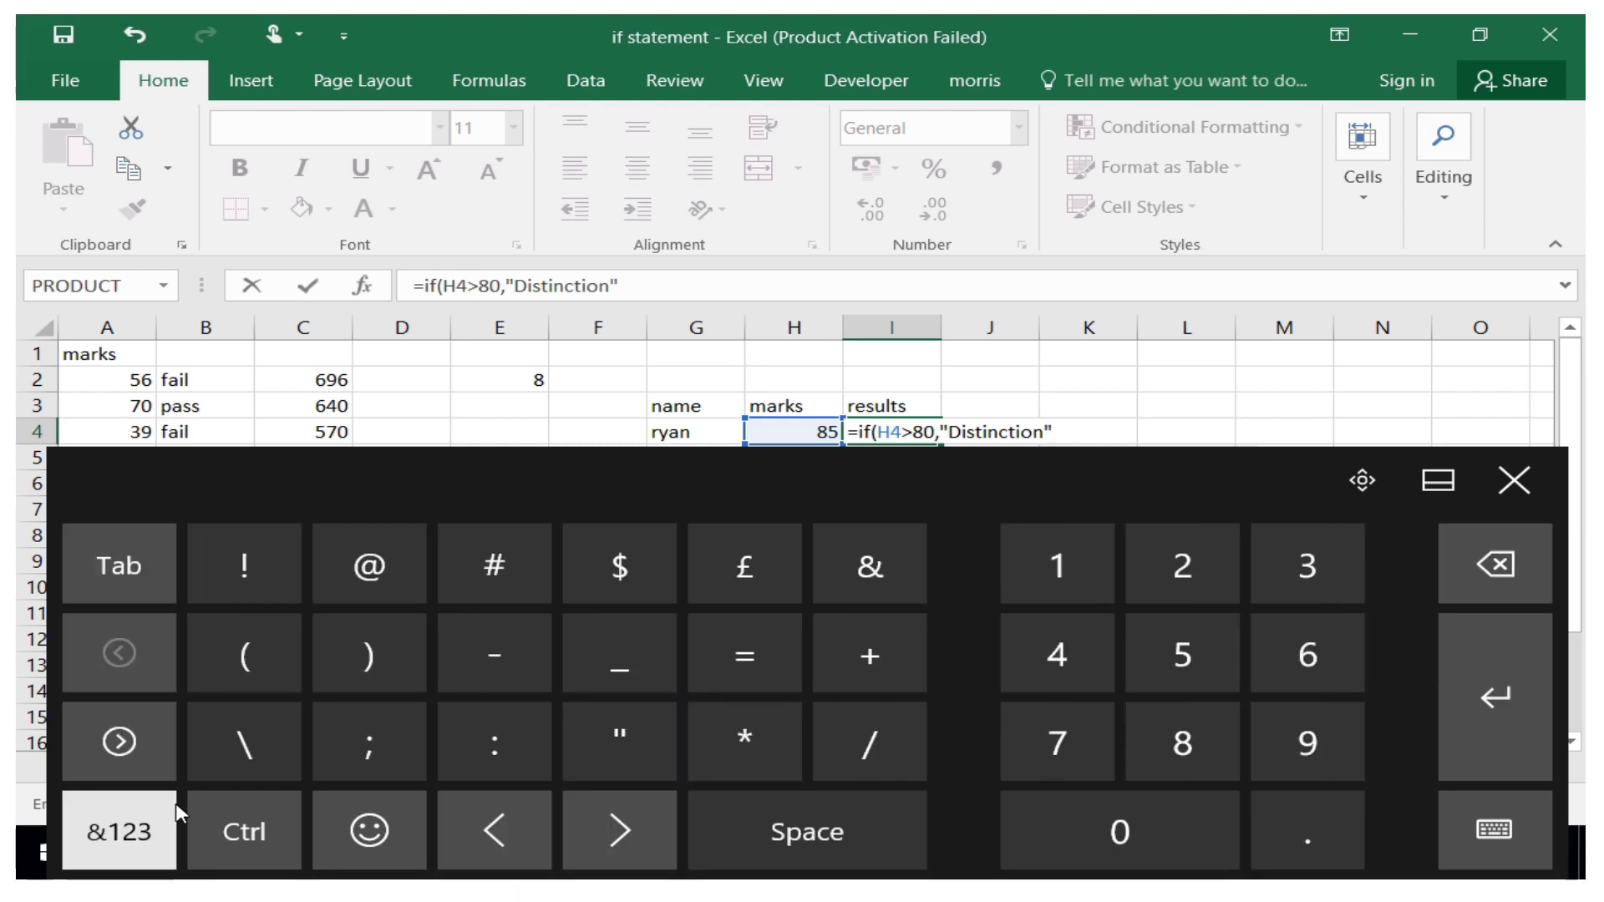
{"action": "left_click", "coordinate": [174, 827]}
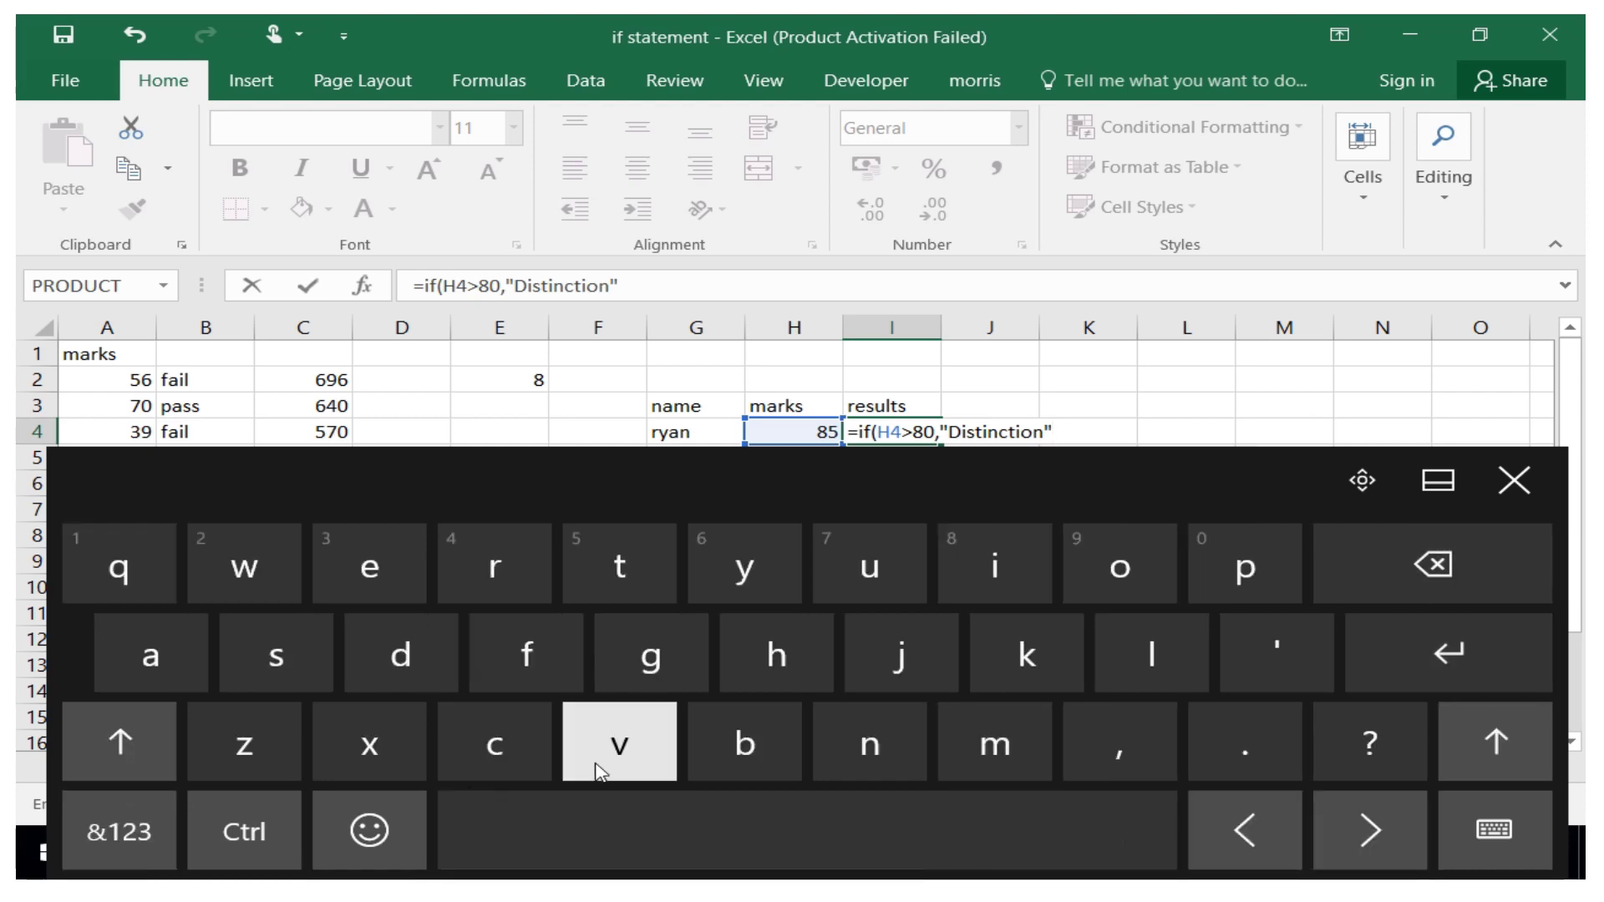
{"action": "left_click", "coordinate": [1152, 769]}
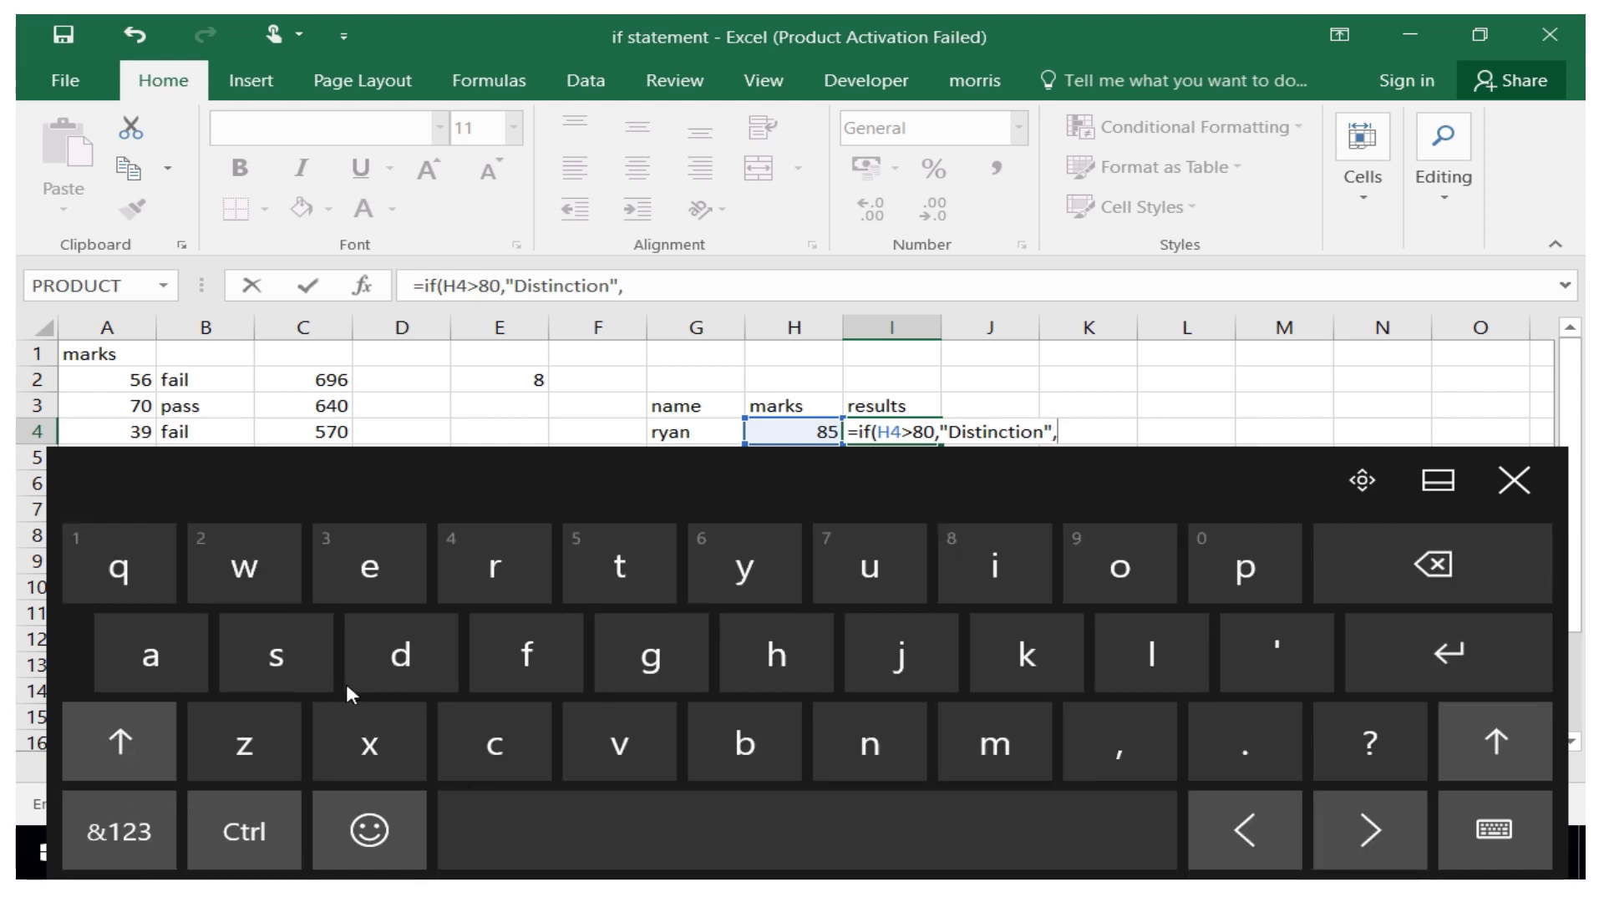
Begin a nested IF as the value if false, with its test started as H4>.
{"action": "left_click", "coordinate": [995, 573]}
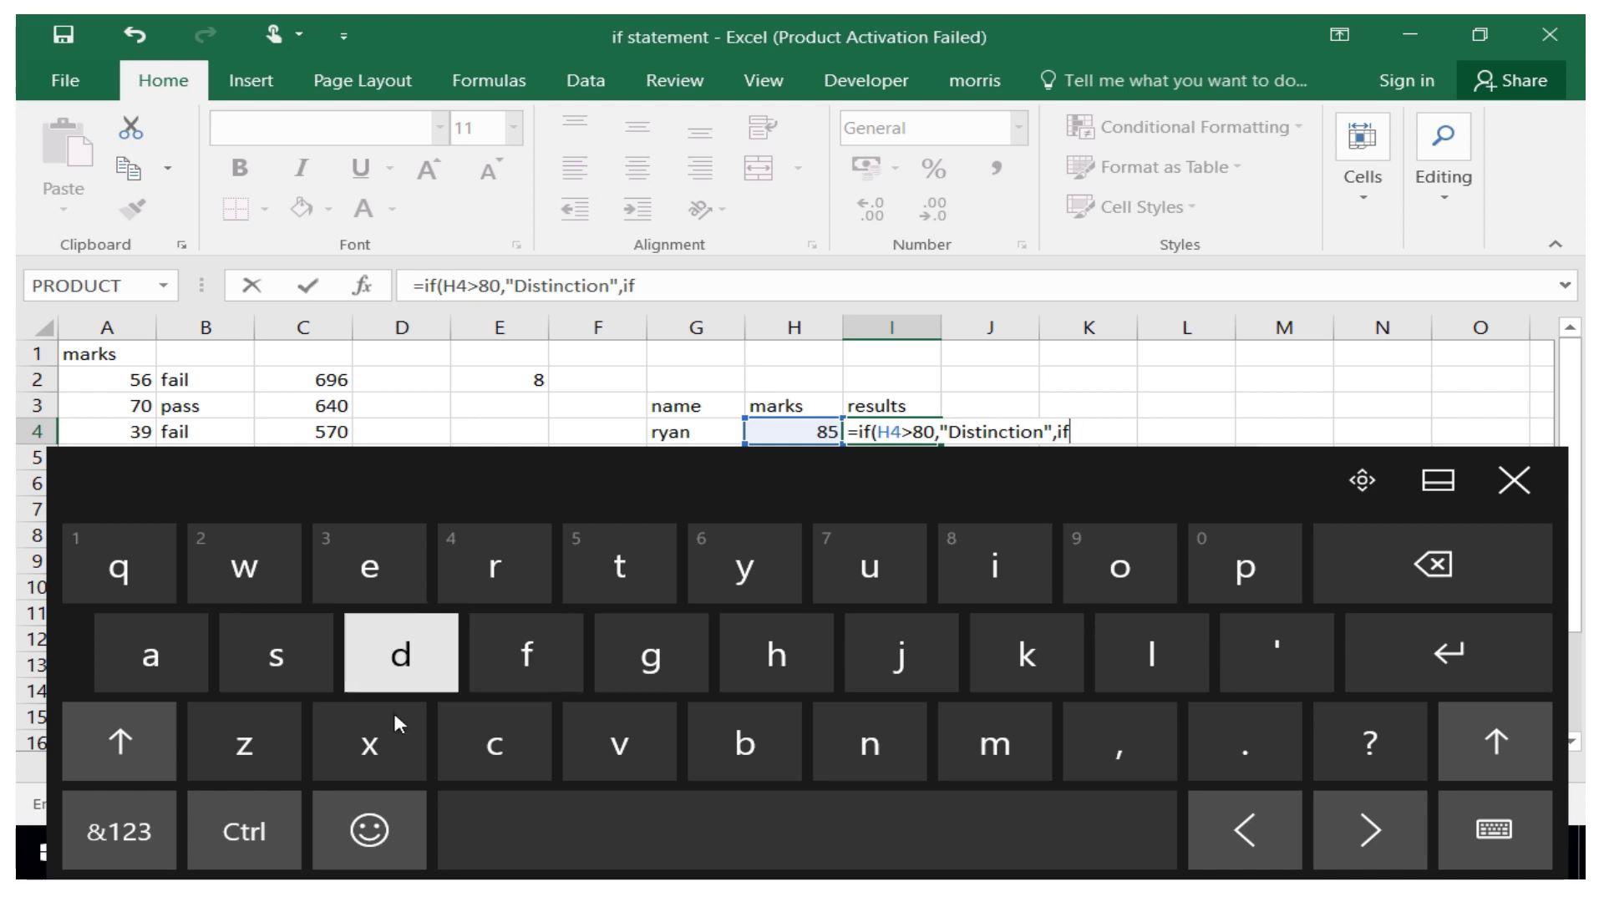
{"action": "left_click", "coordinate": [117, 831]}
{"action": "left_click", "coordinate": [259, 669]}
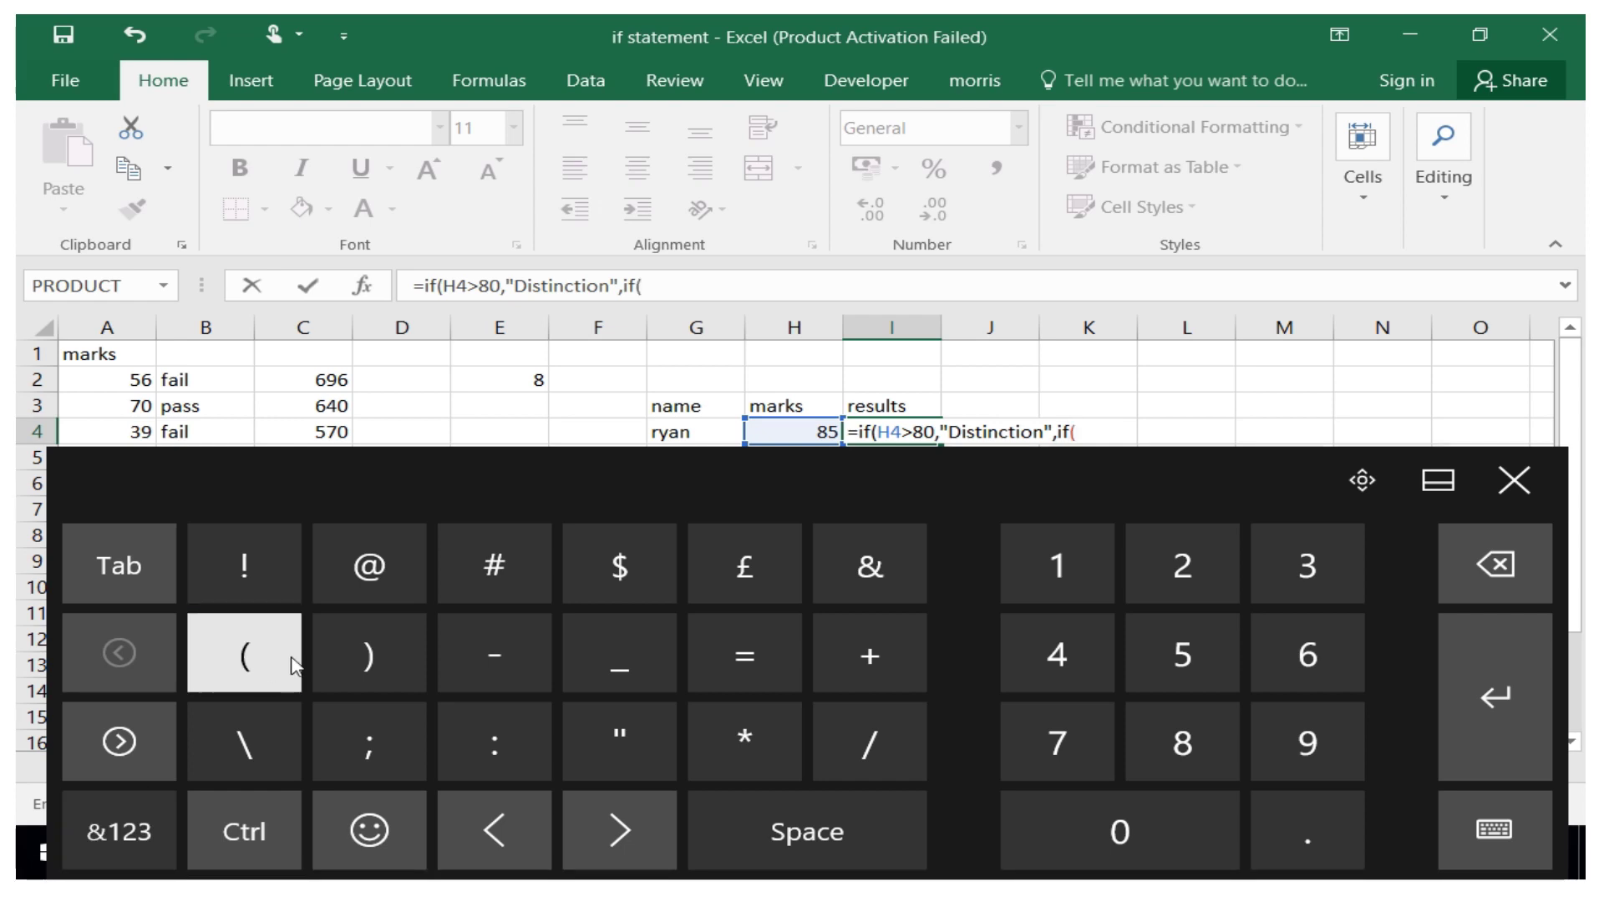
{"action": "left_click", "coordinate": [769, 430]}
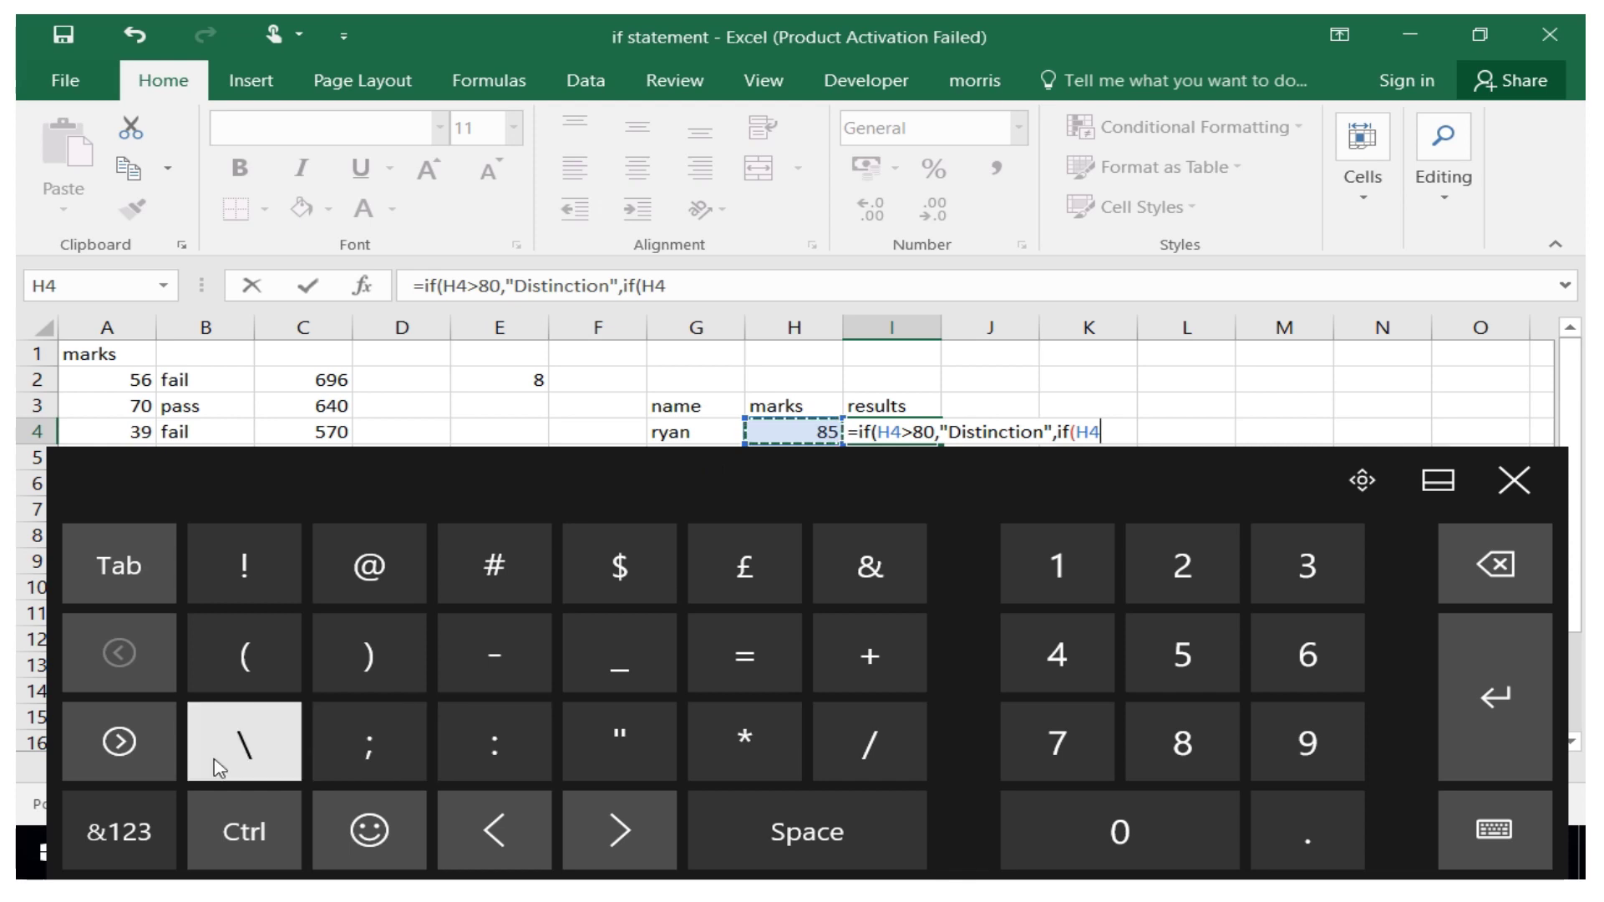
{"action": "left_click", "coordinate": [167, 747]}
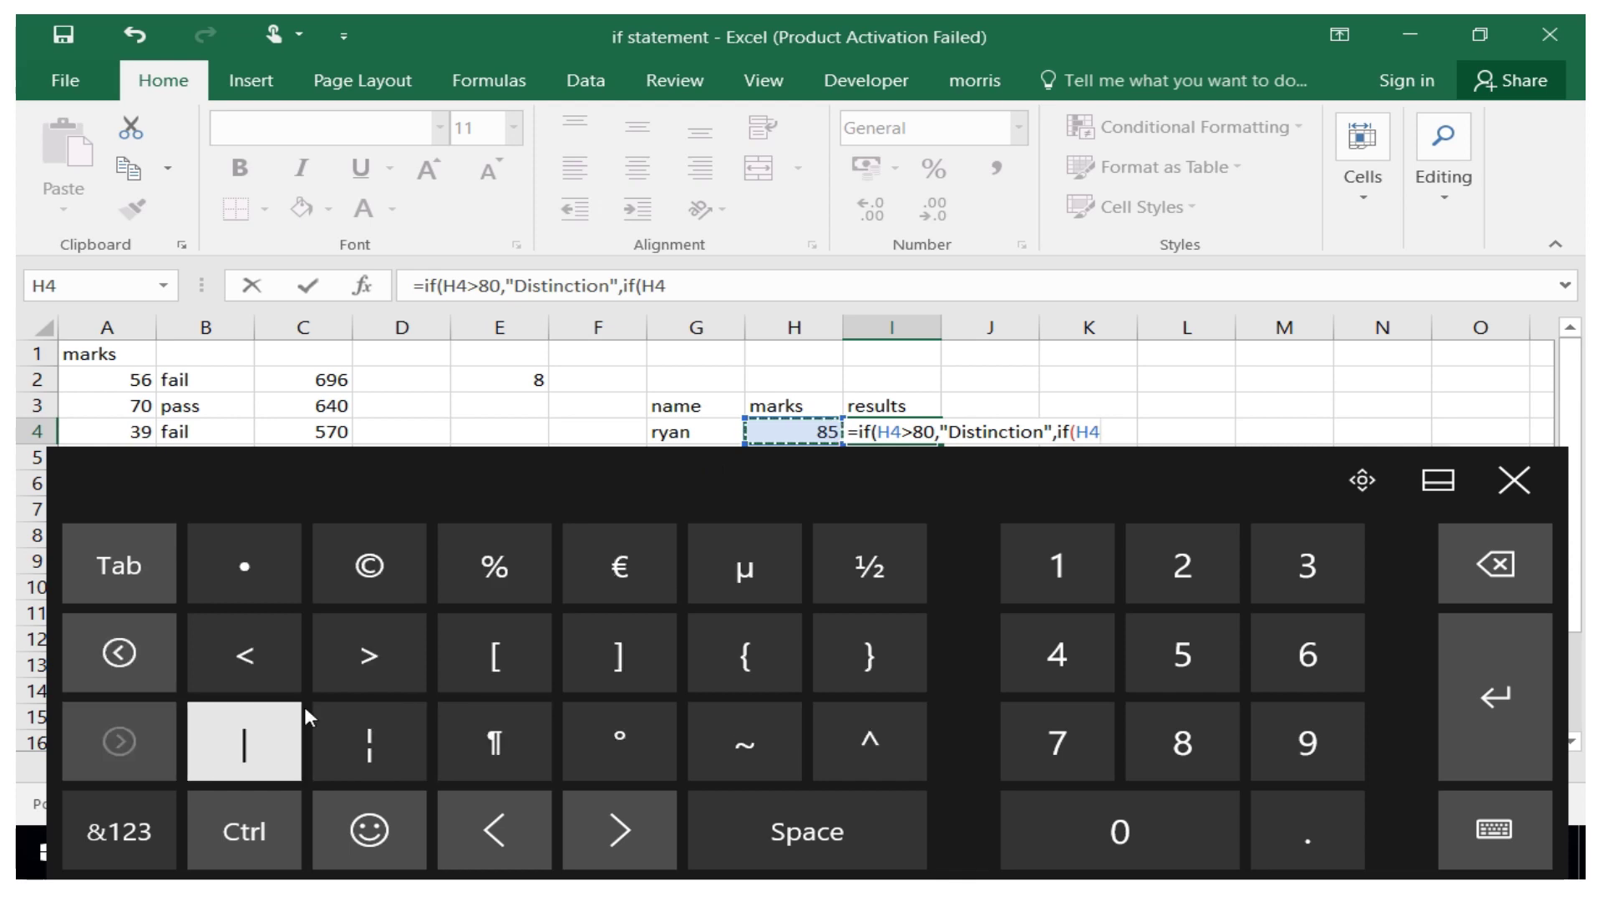
{"action": "left_click", "coordinate": [380, 681]}
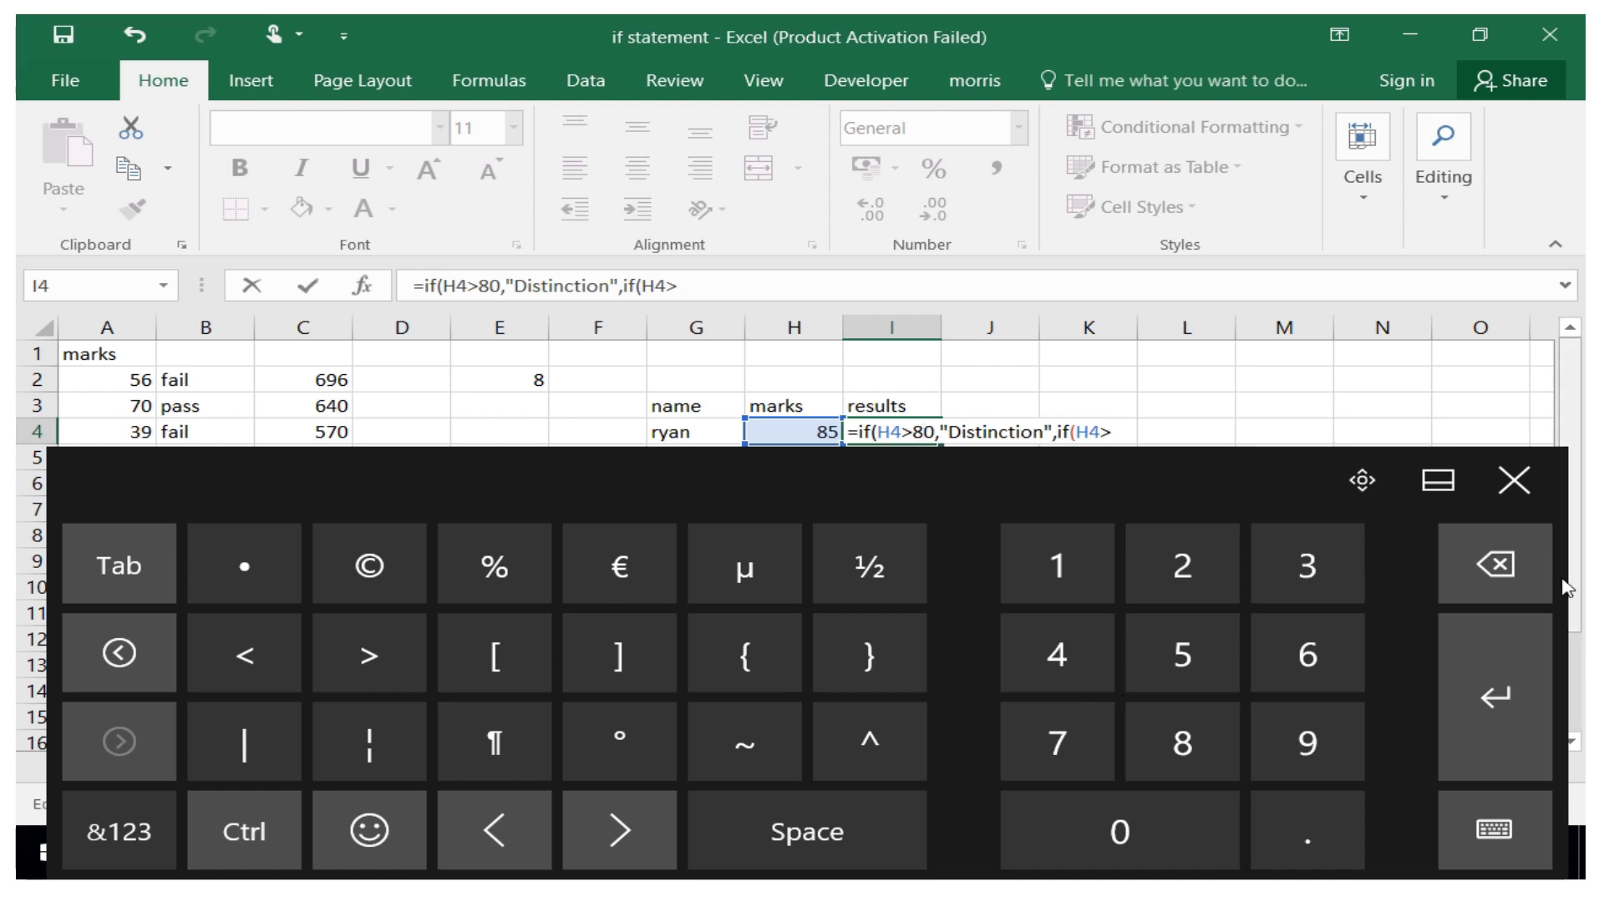
Set the first condition's threshold to 90 and complete the nested IF's test as H4>80.
{"action": "left_click", "coordinate": [1495, 565]}
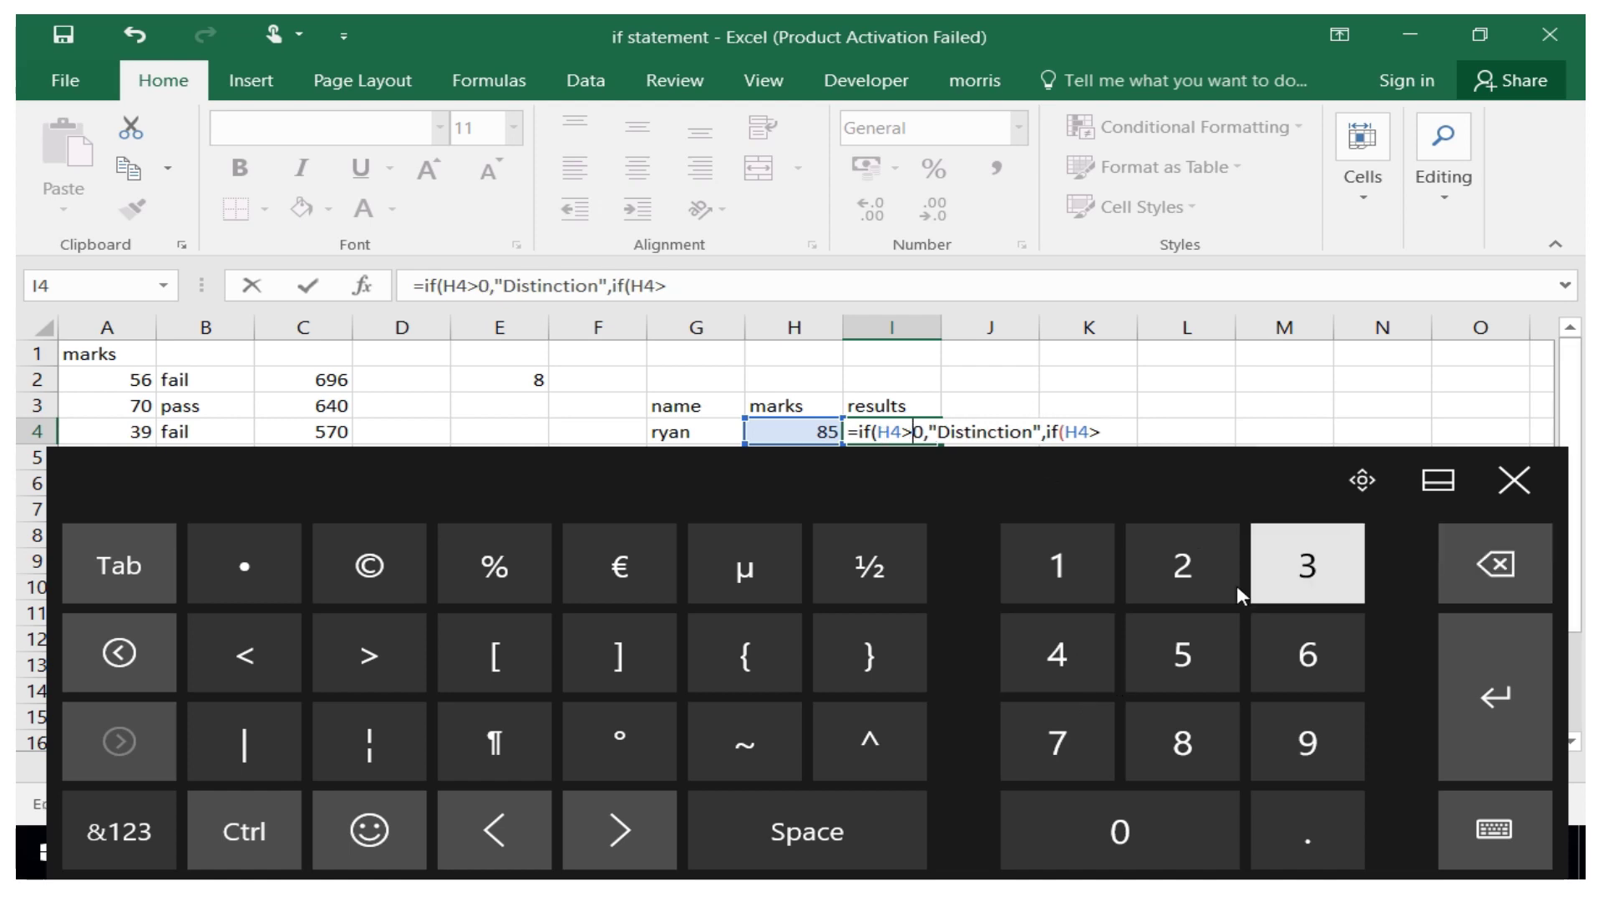
{"action": "left_click", "coordinate": [1272, 743]}
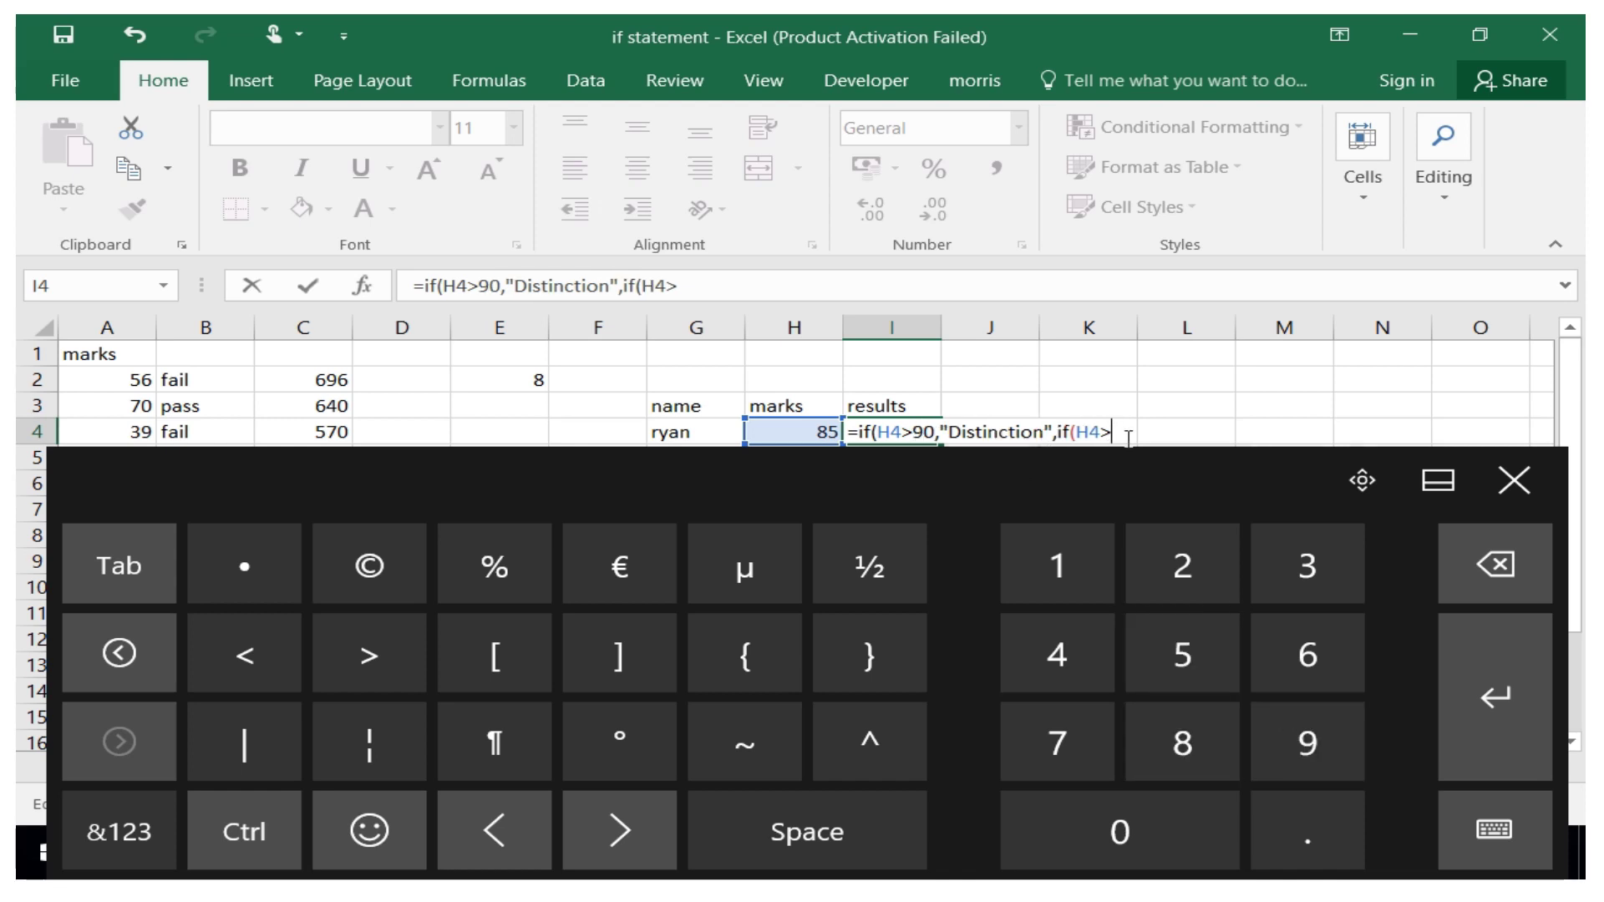
{"action": "left_click", "coordinate": [1179, 742]}
{"action": "left_click", "coordinate": [1151, 831]}
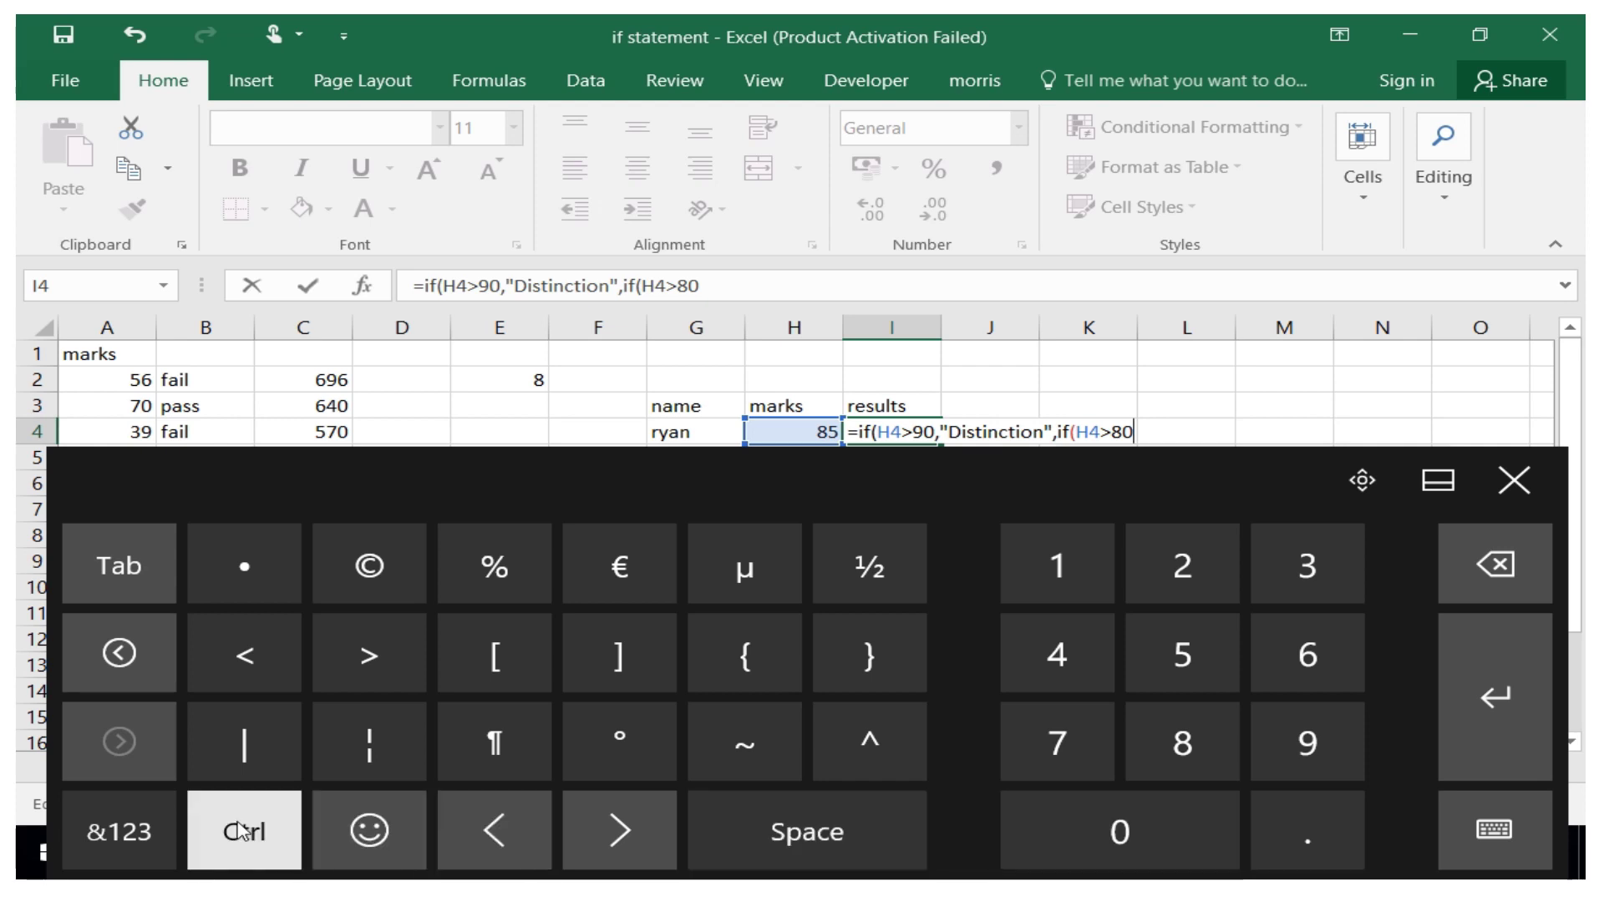
Enter "credit" in quotation marks as the nested IF's value if true, with a comma before and after it.
{"action": "left_click", "coordinate": [125, 848]}
{"action": "left_click", "coordinate": [1127, 764]}
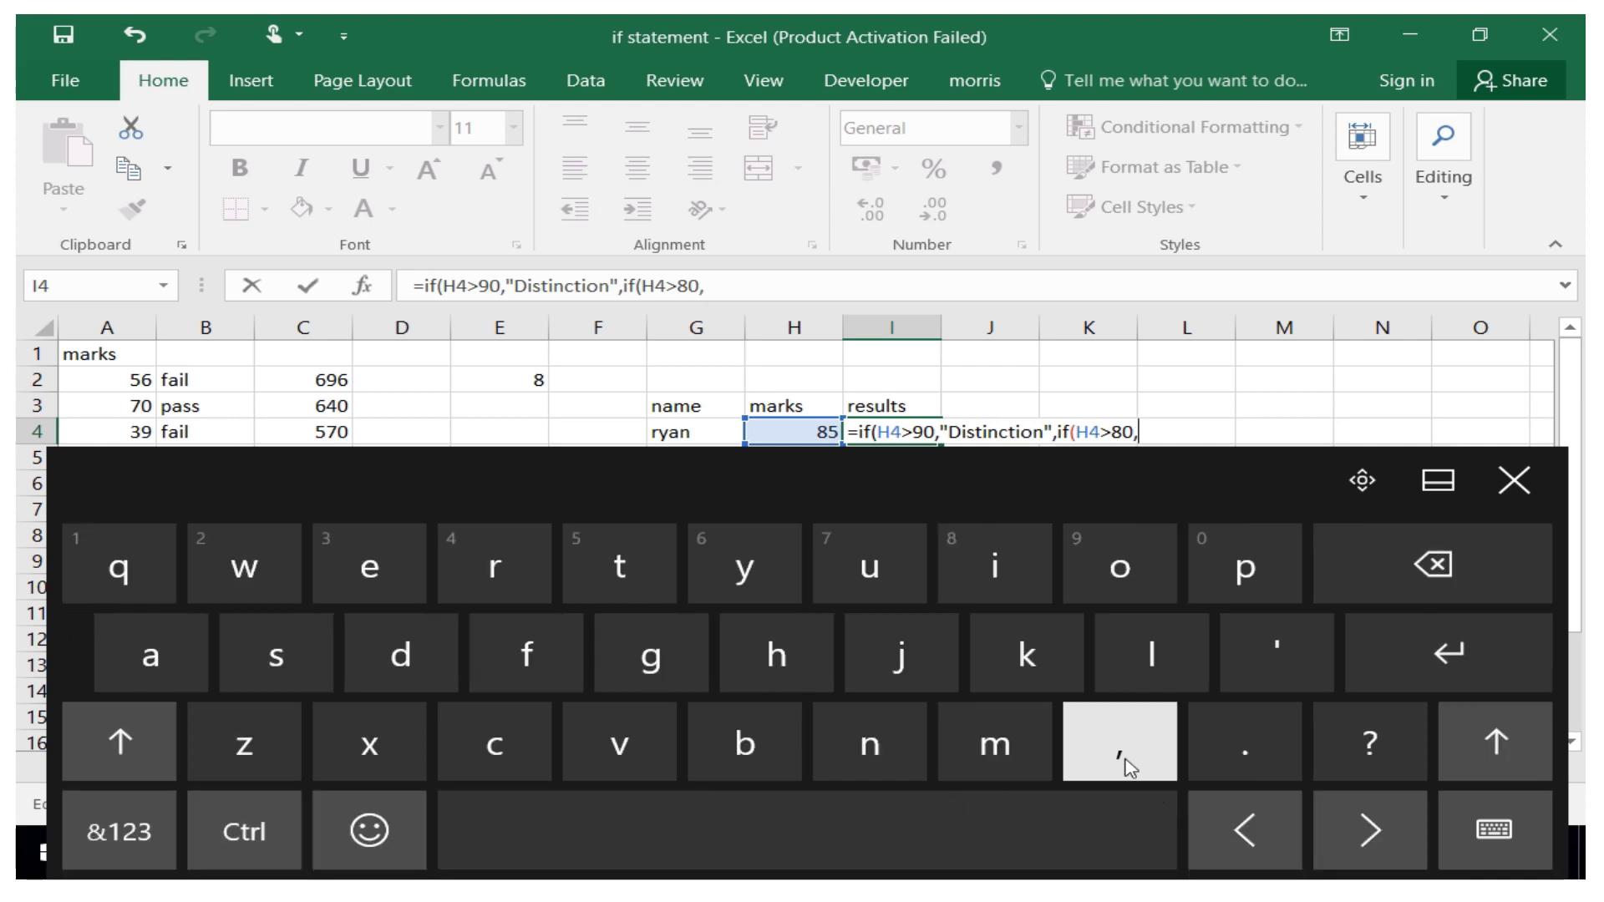
{"action": "left_click", "coordinate": [90, 851]}
{"action": "left_click", "coordinate": [623, 748]}
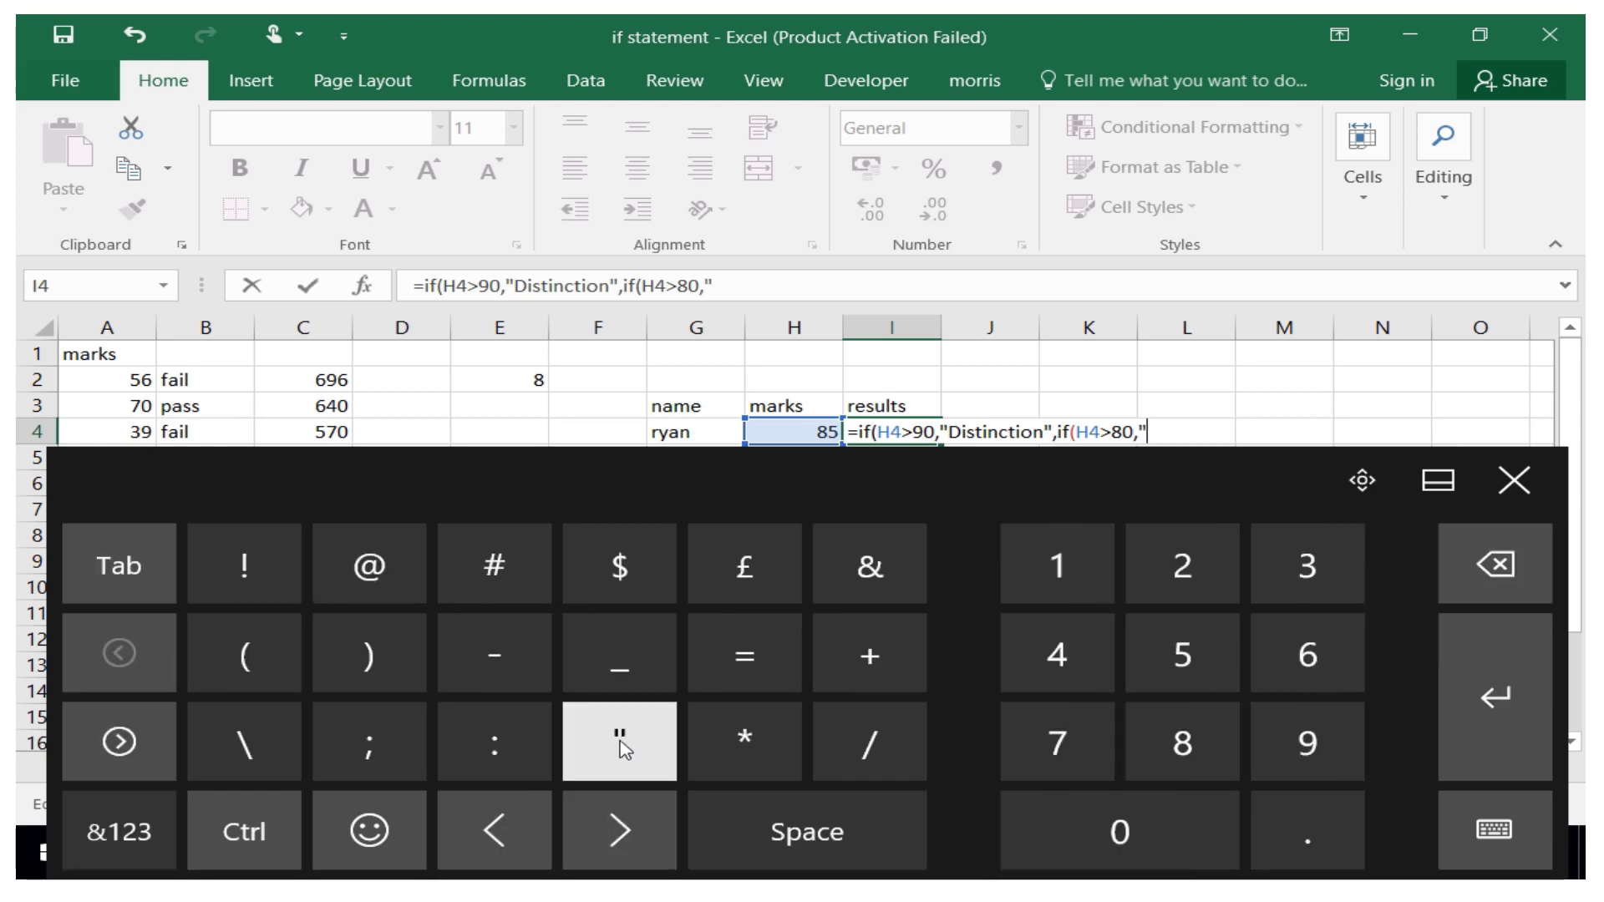
{"action": "left_click", "coordinate": [122, 840]}
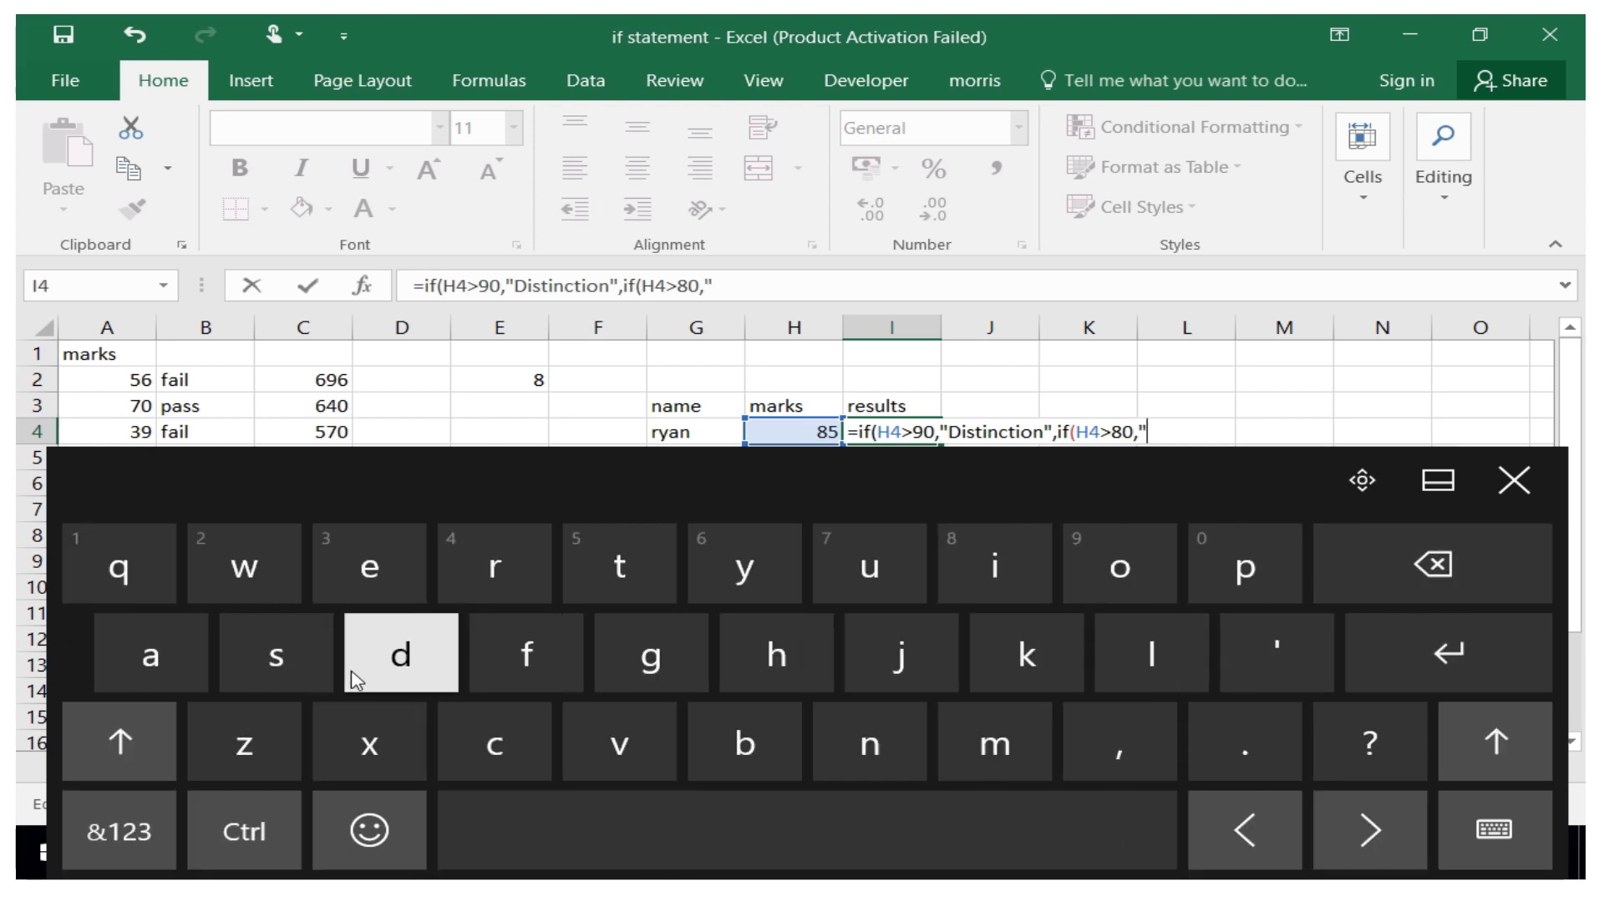
{"action": "left_click", "coordinate": [458, 760]}
{"action": "left_click", "coordinate": [474, 586]}
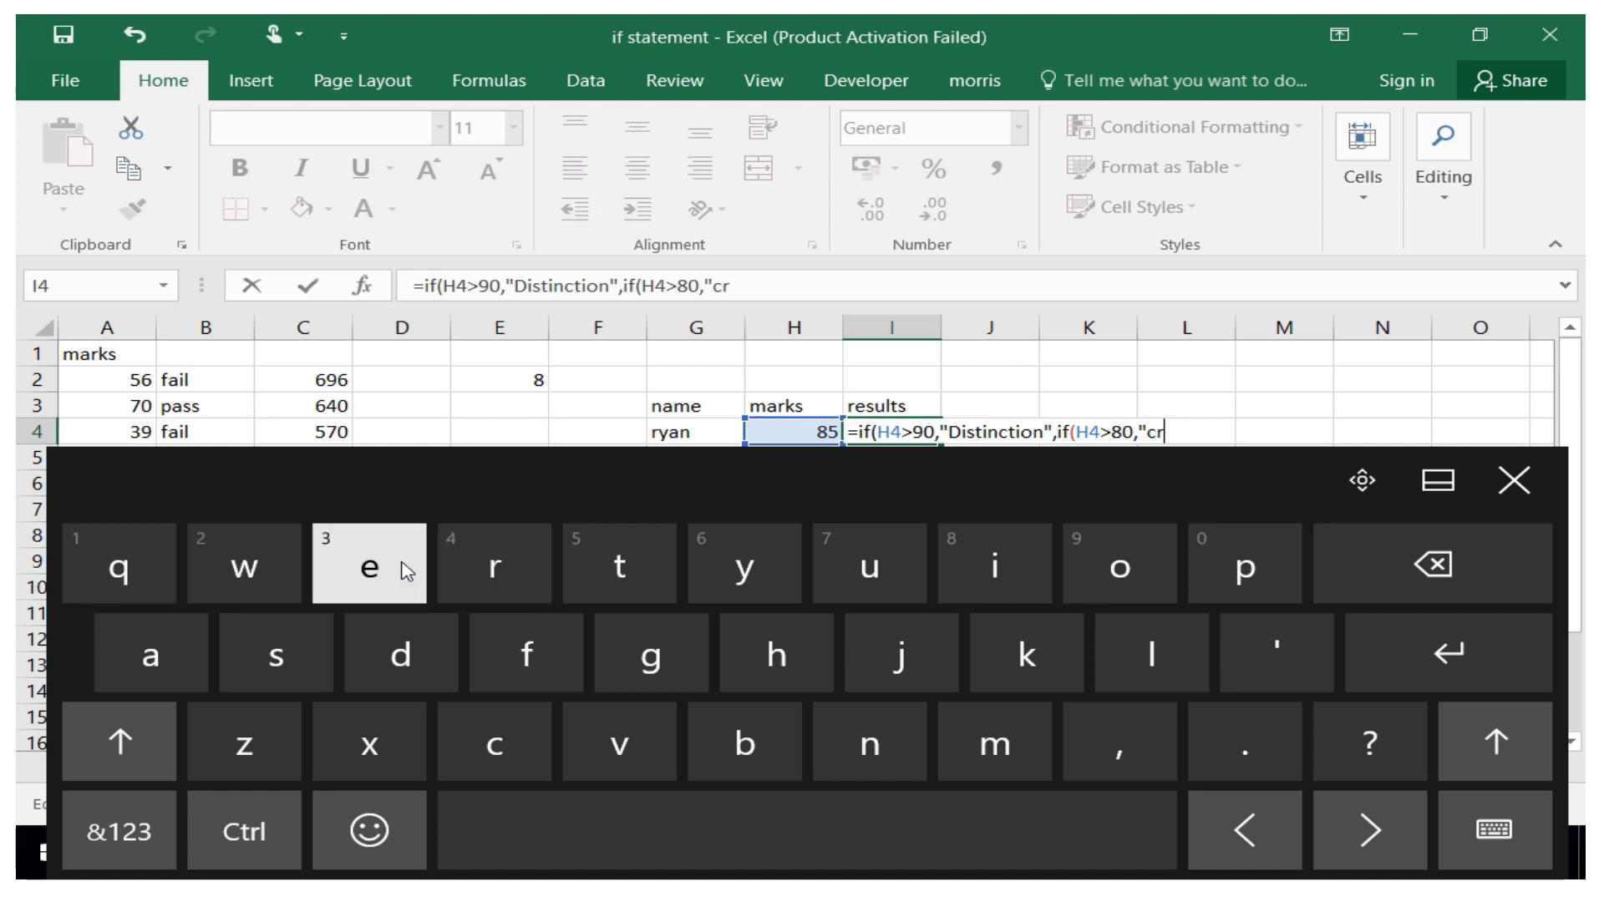
{"action": "left_click", "coordinate": [407, 572]}
{"action": "left_click", "coordinate": [422, 648]}
{"action": "left_click", "coordinate": [1002, 568]}
{"action": "left_click", "coordinate": [656, 591]}
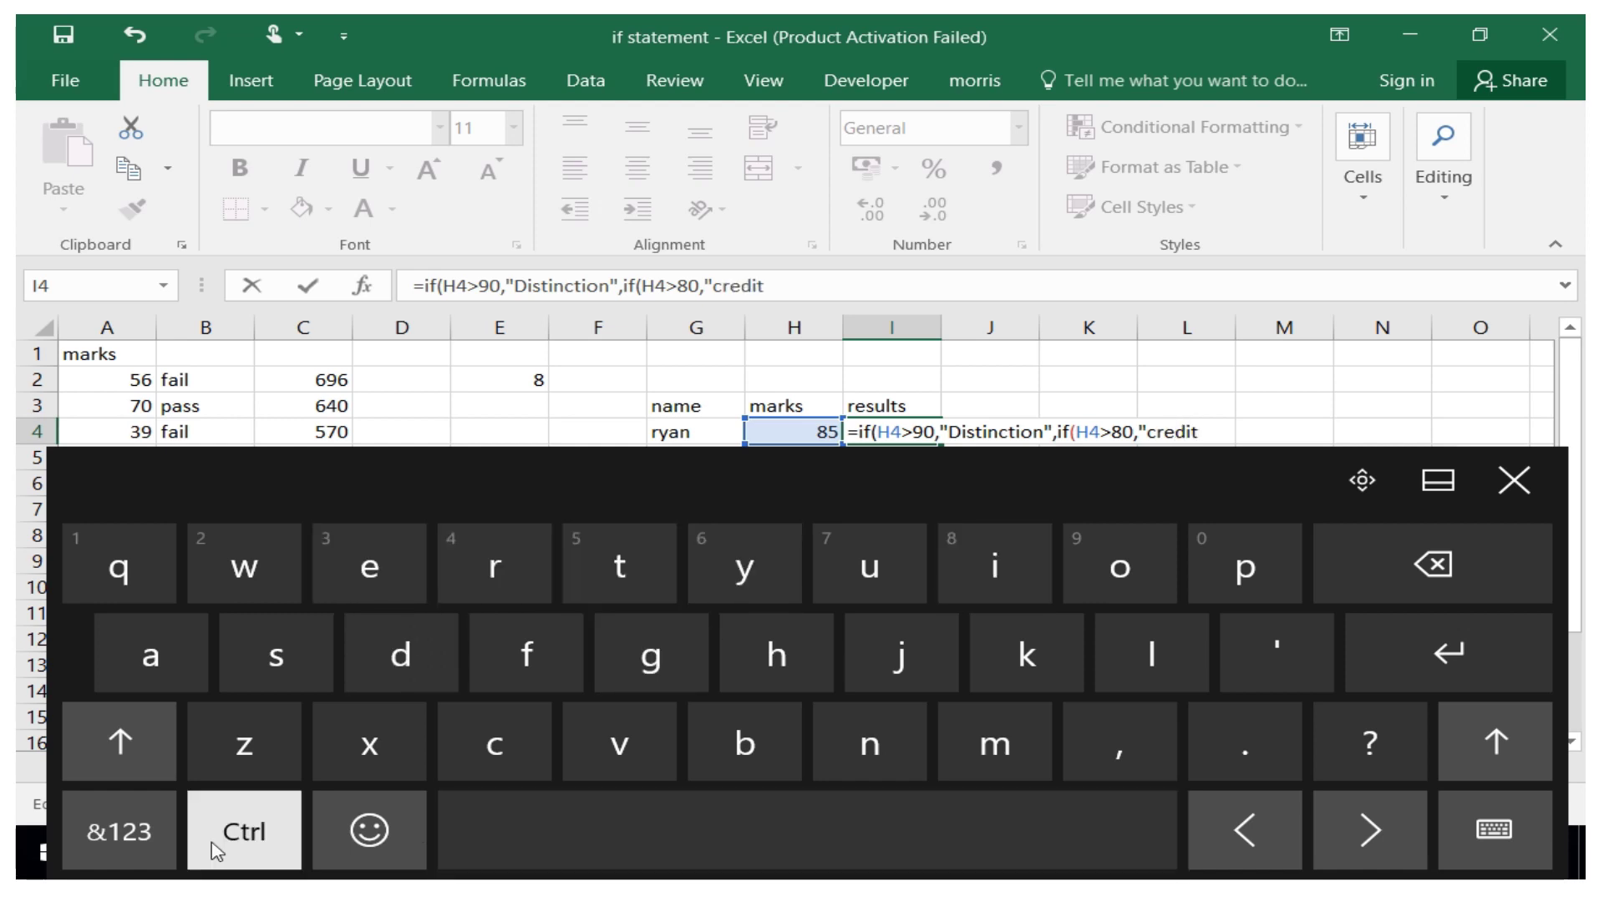
{"action": "left_click", "coordinate": [134, 845]}
{"action": "left_click", "coordinate": [640, 745]}
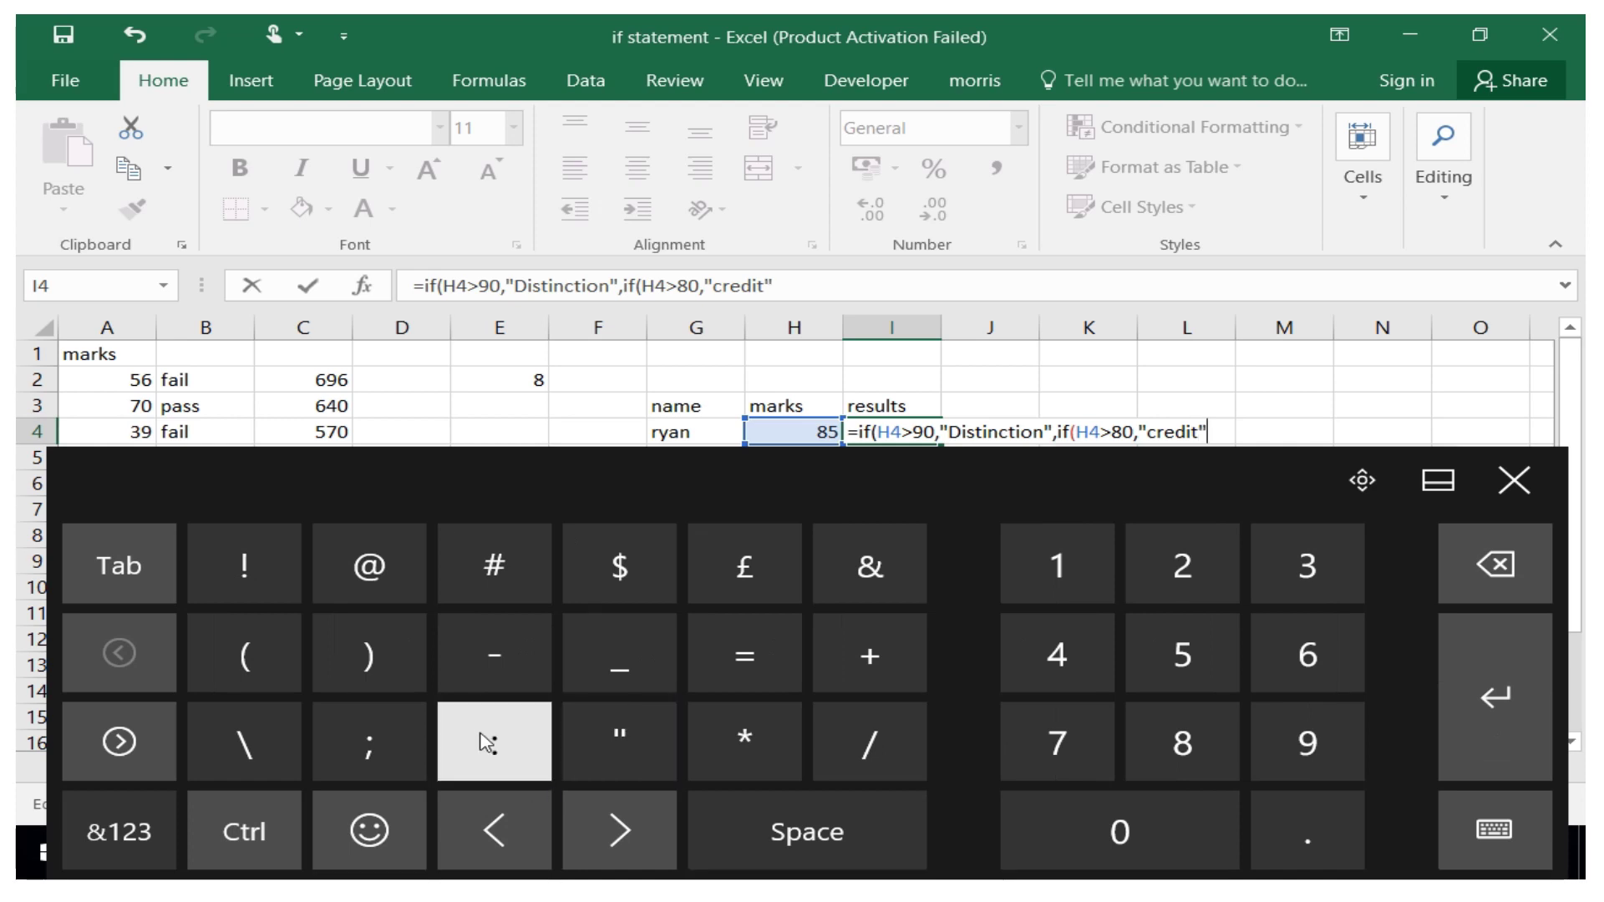
{"action": "left_click", "coordinate": [151, 848]}
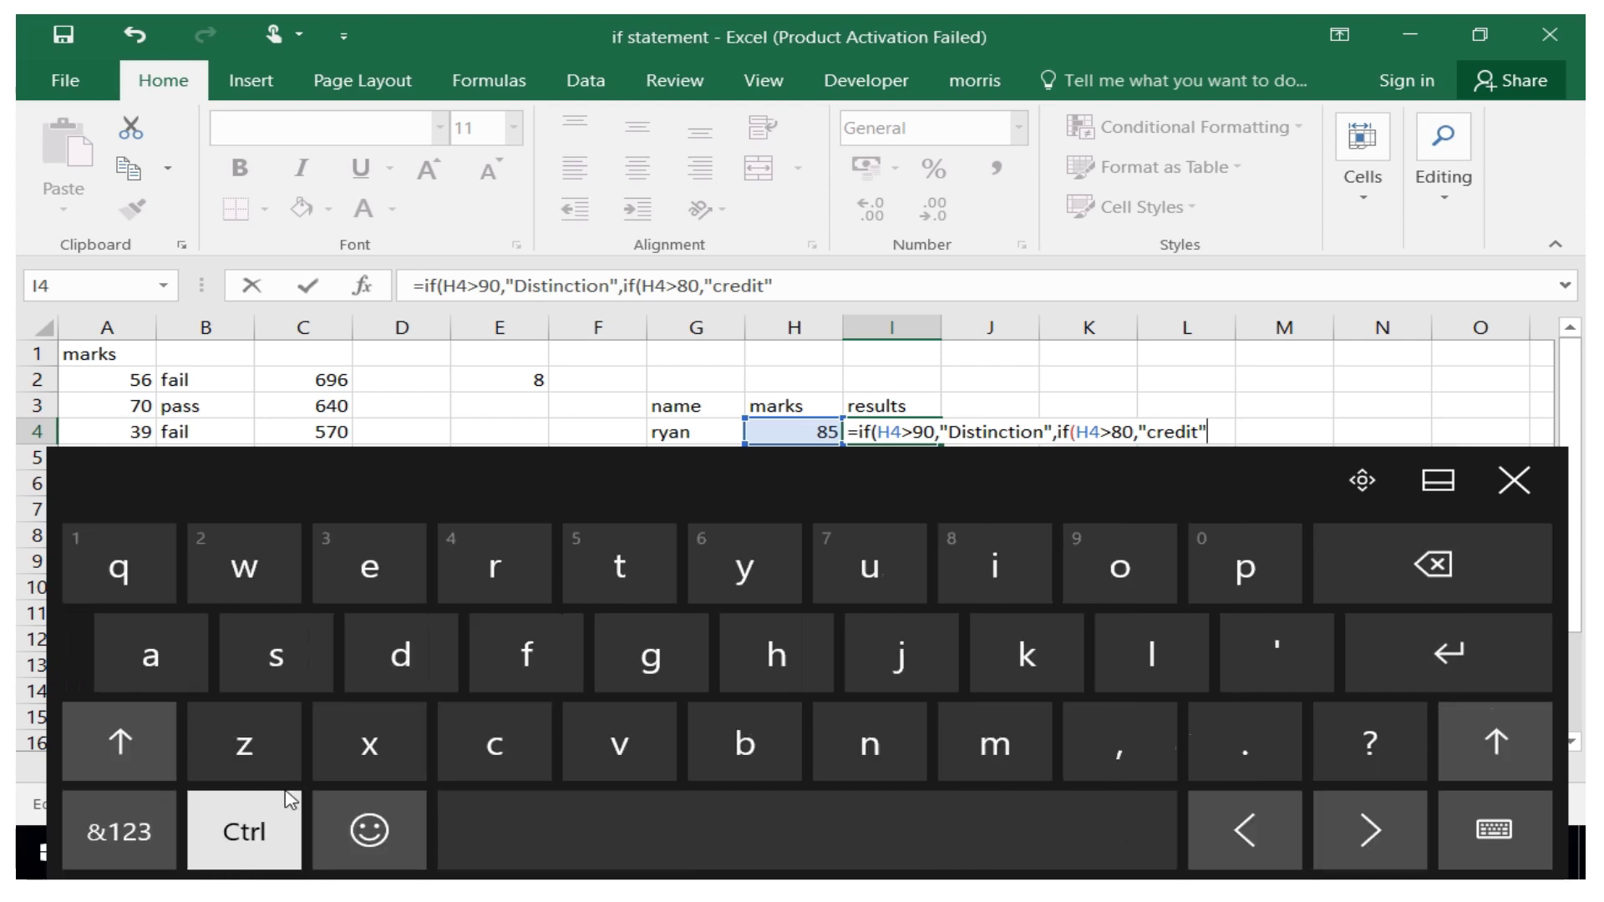
{"action": "left_click", "coordinate": [1120, 752]}
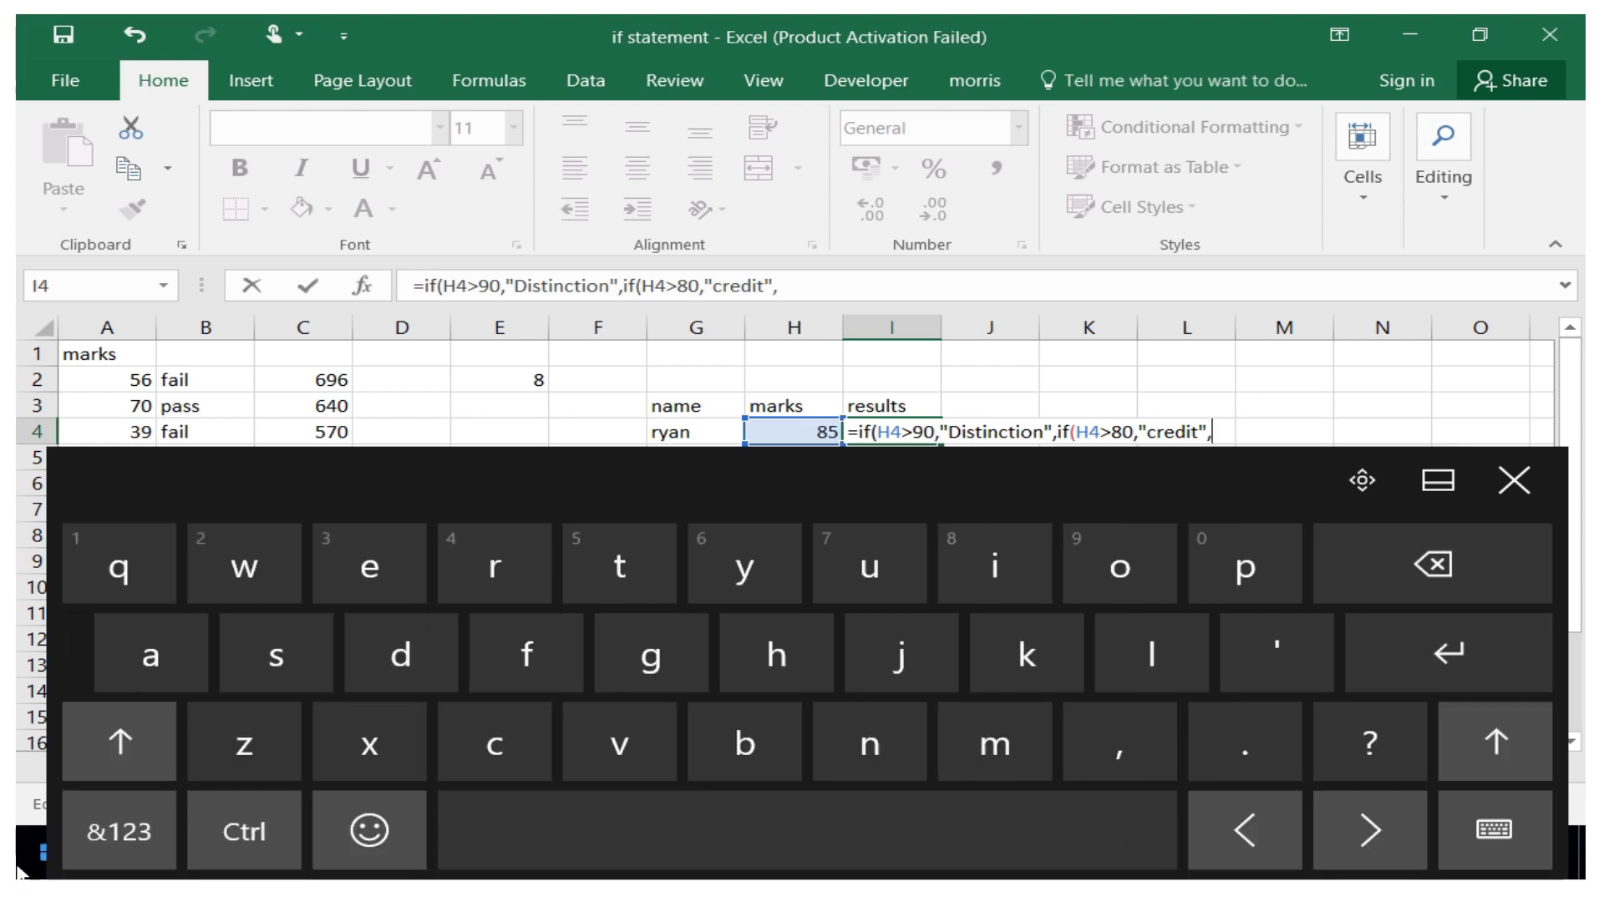
Enter "pass" in quotation marks as the nested IF's value if false, close both parentheses and confirm the formula.
{"action": "left_click", "coordinate": [176, 856]}
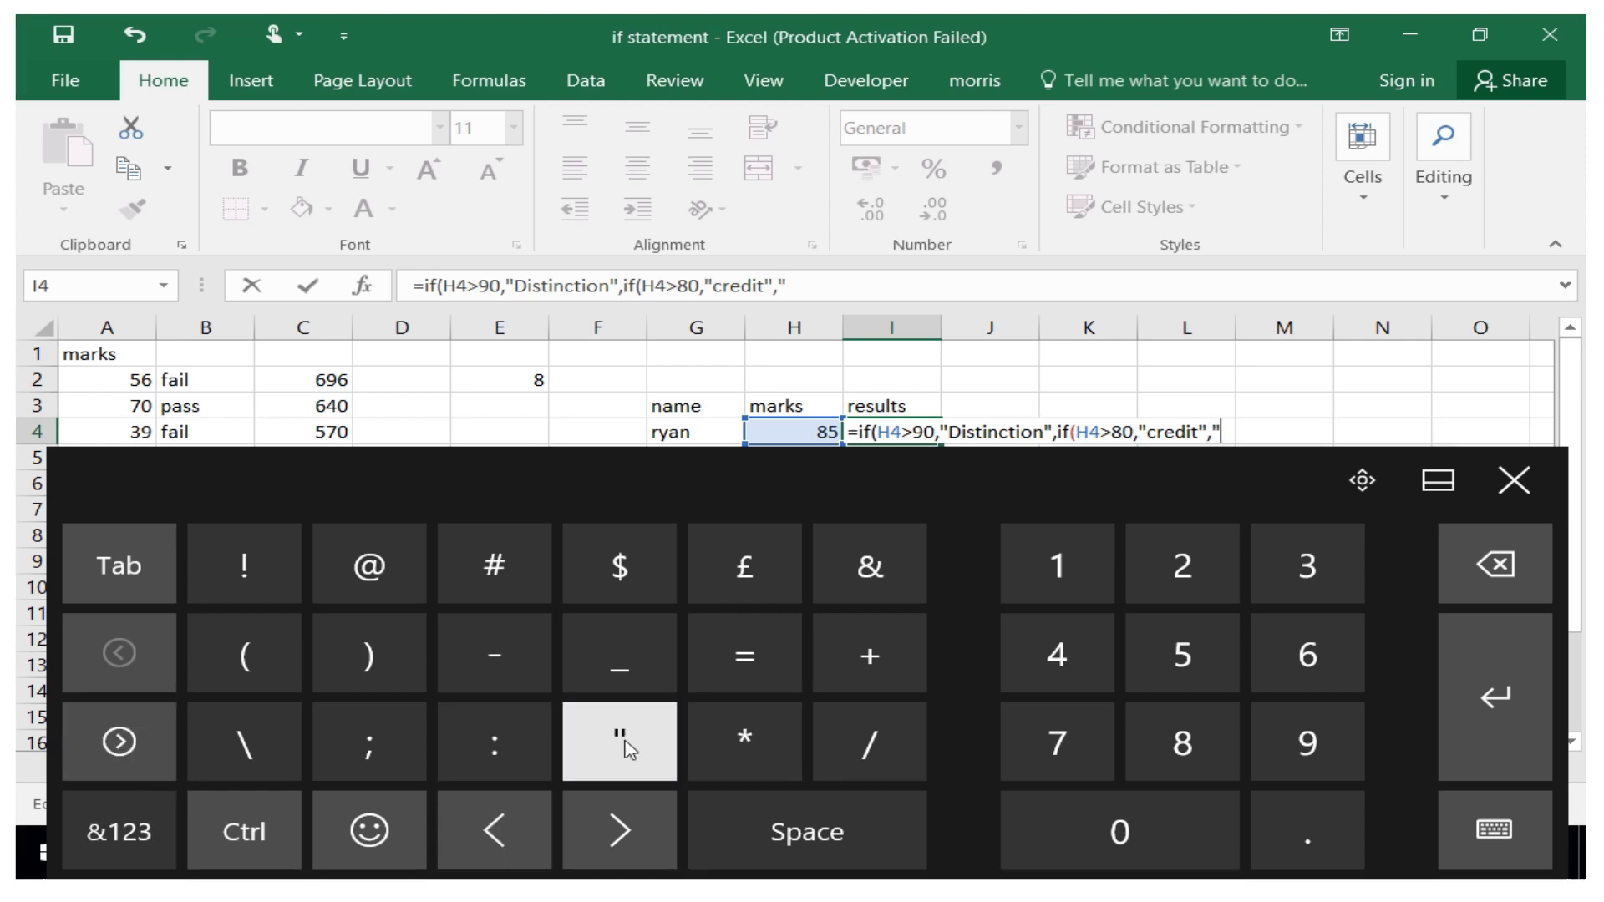
{"action": "left_click", "coordinate": [1491, 573]}
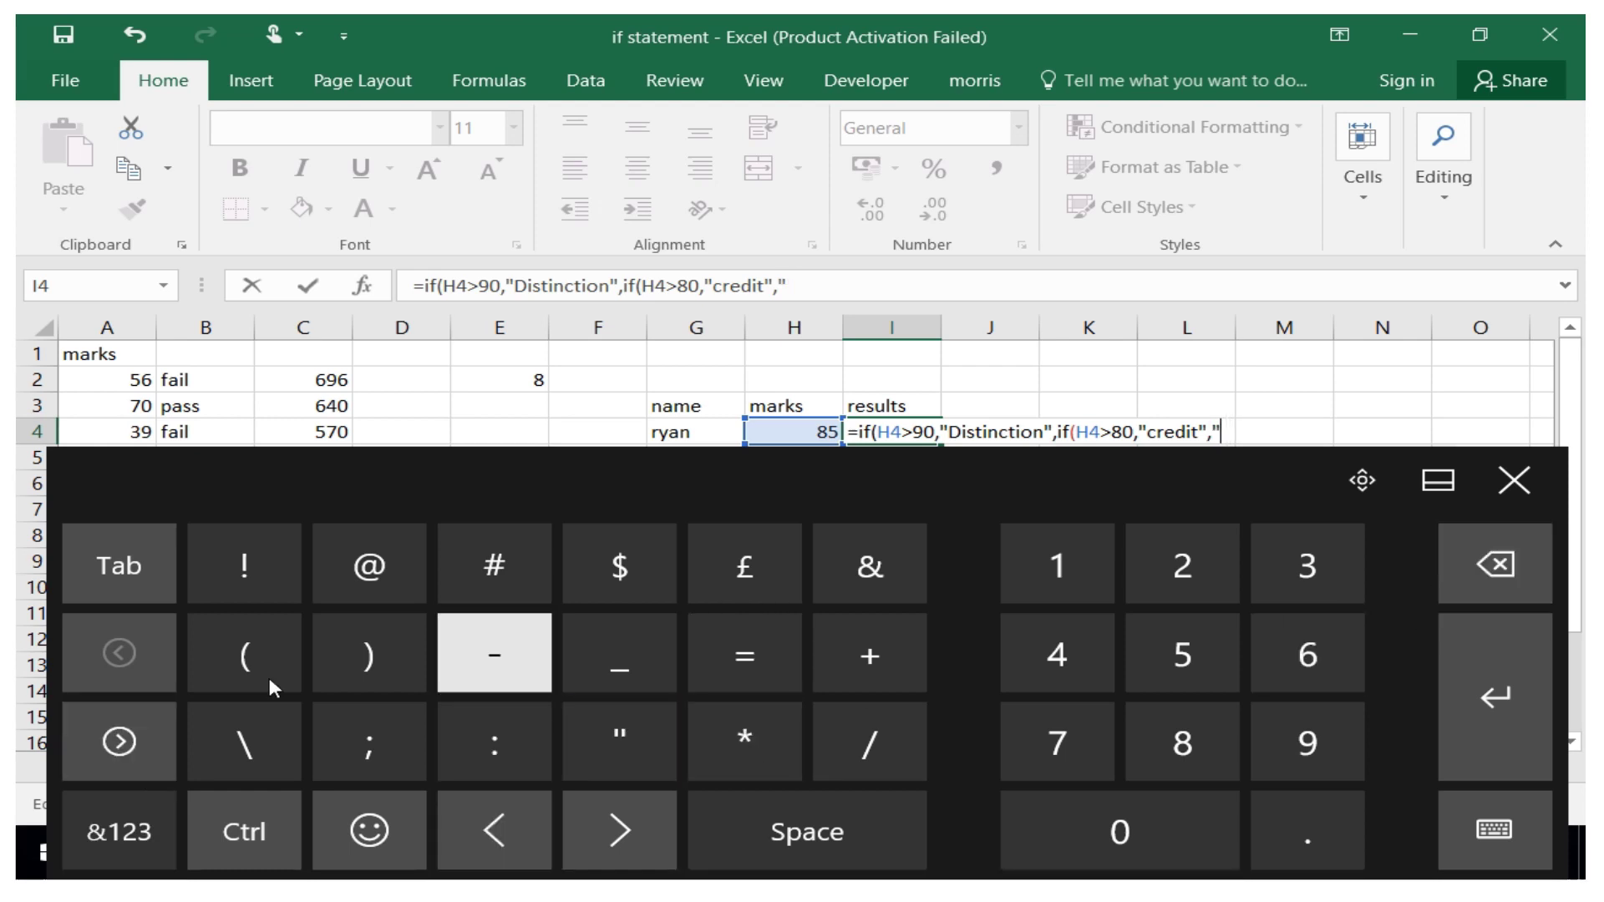
{"action": "left_click", "coordinate": [111, 859]}
{"action": "left_click", "coordinate": [1251, 581]}
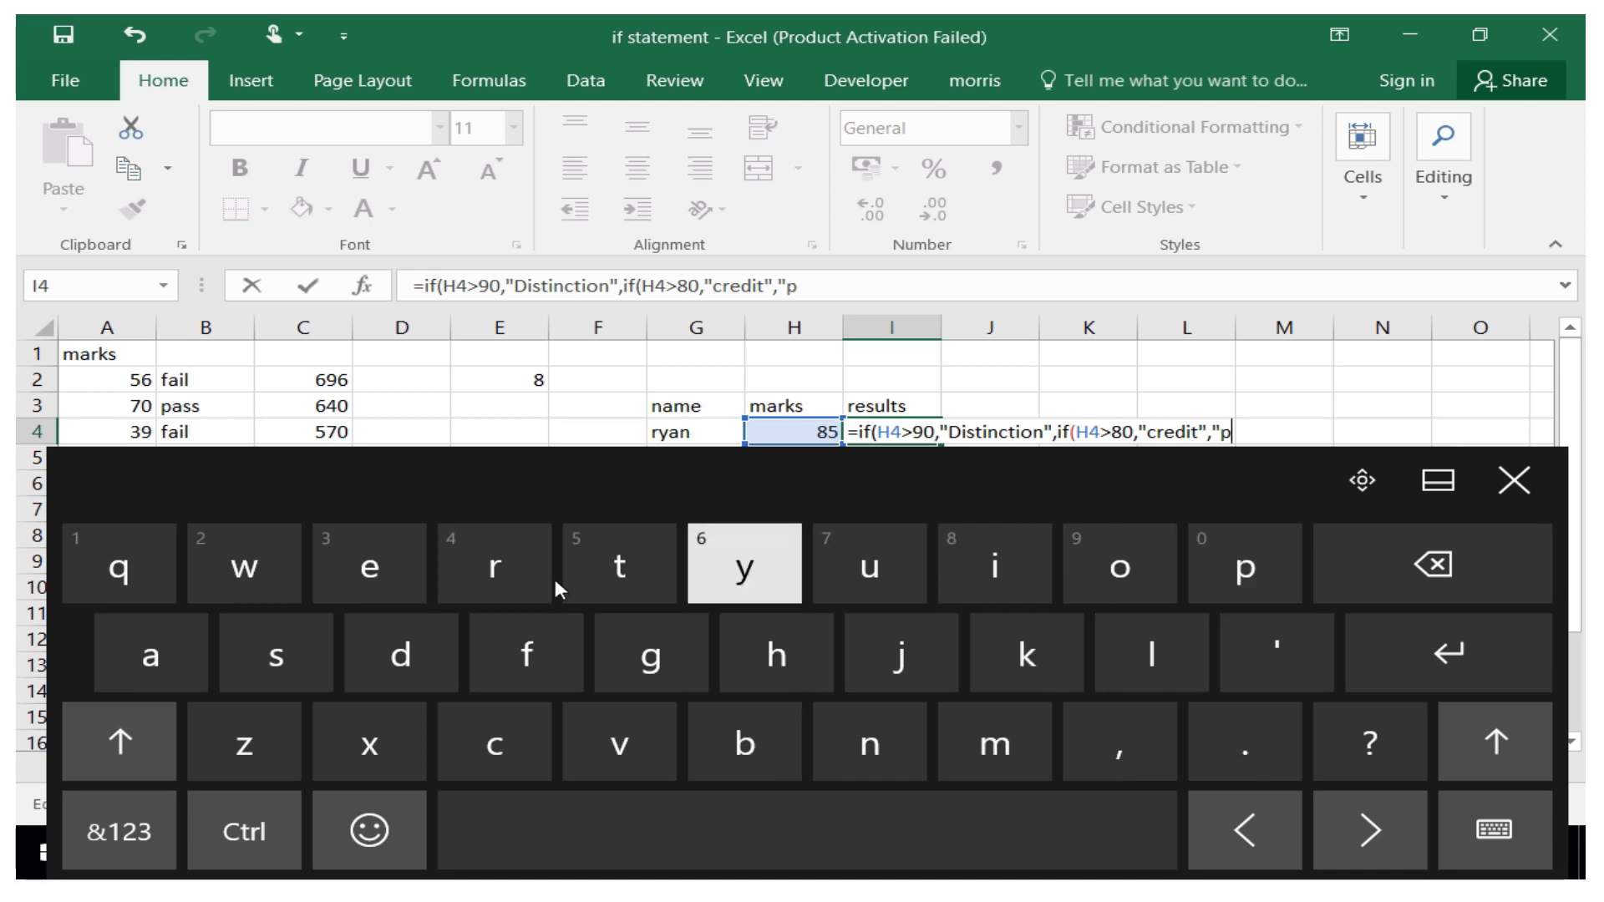
{"action": "left_click", "coordinate": [117, 666]}
{"action": "left_click", "coordinate": [253, 658]}
{"action": "left_click", "coordinate": [253, 657]}
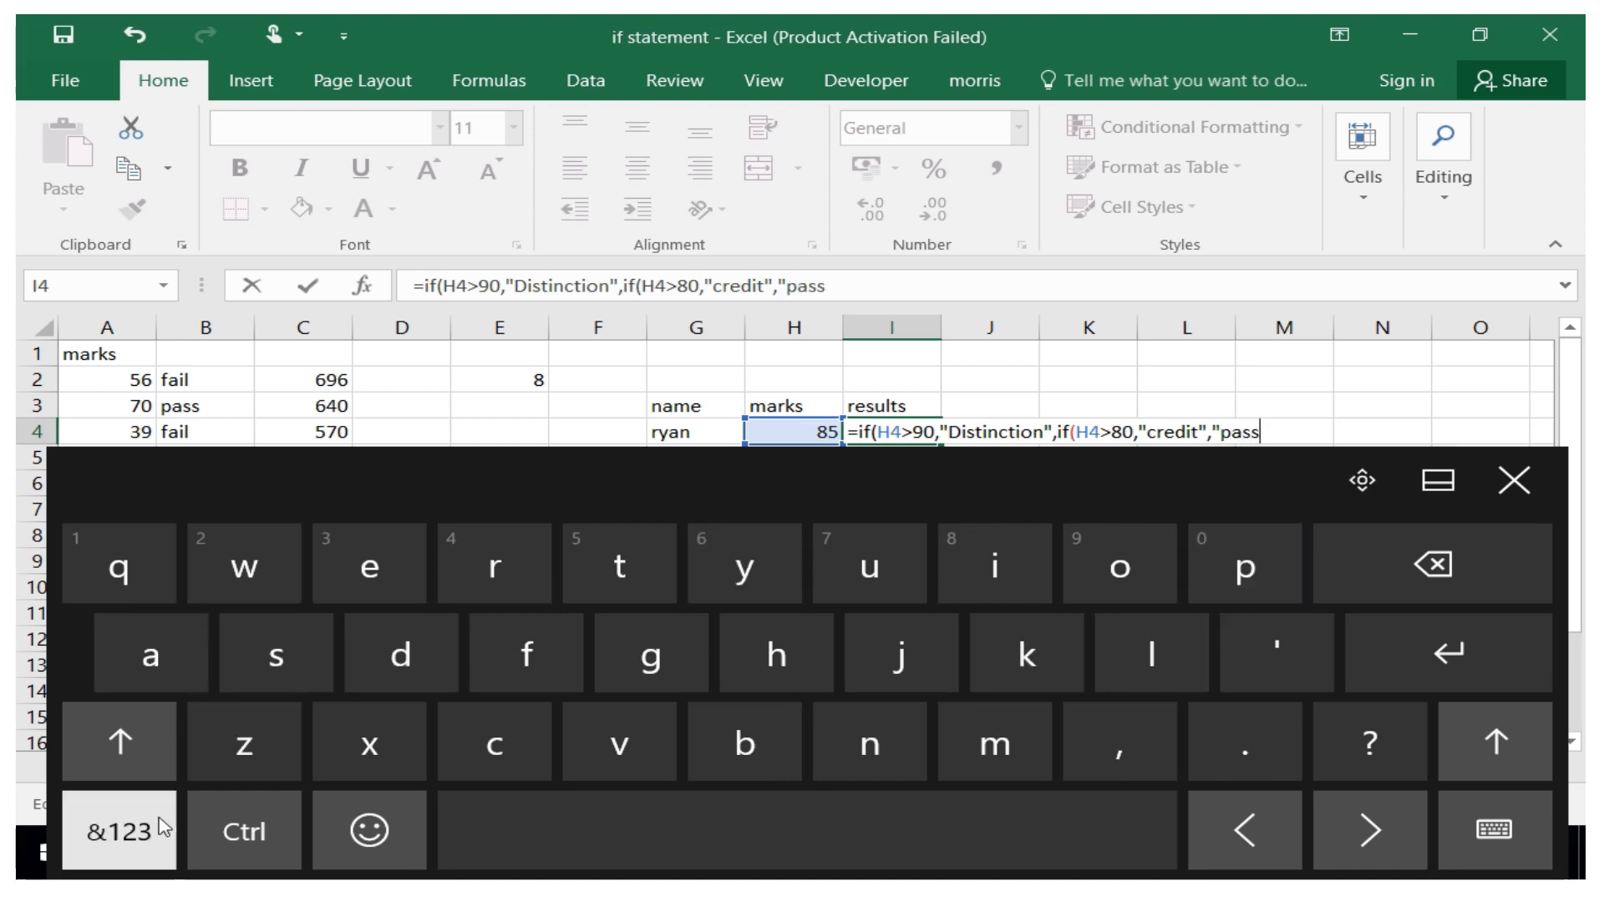
{"action": "left_click", "coordinate": [119, 831]}
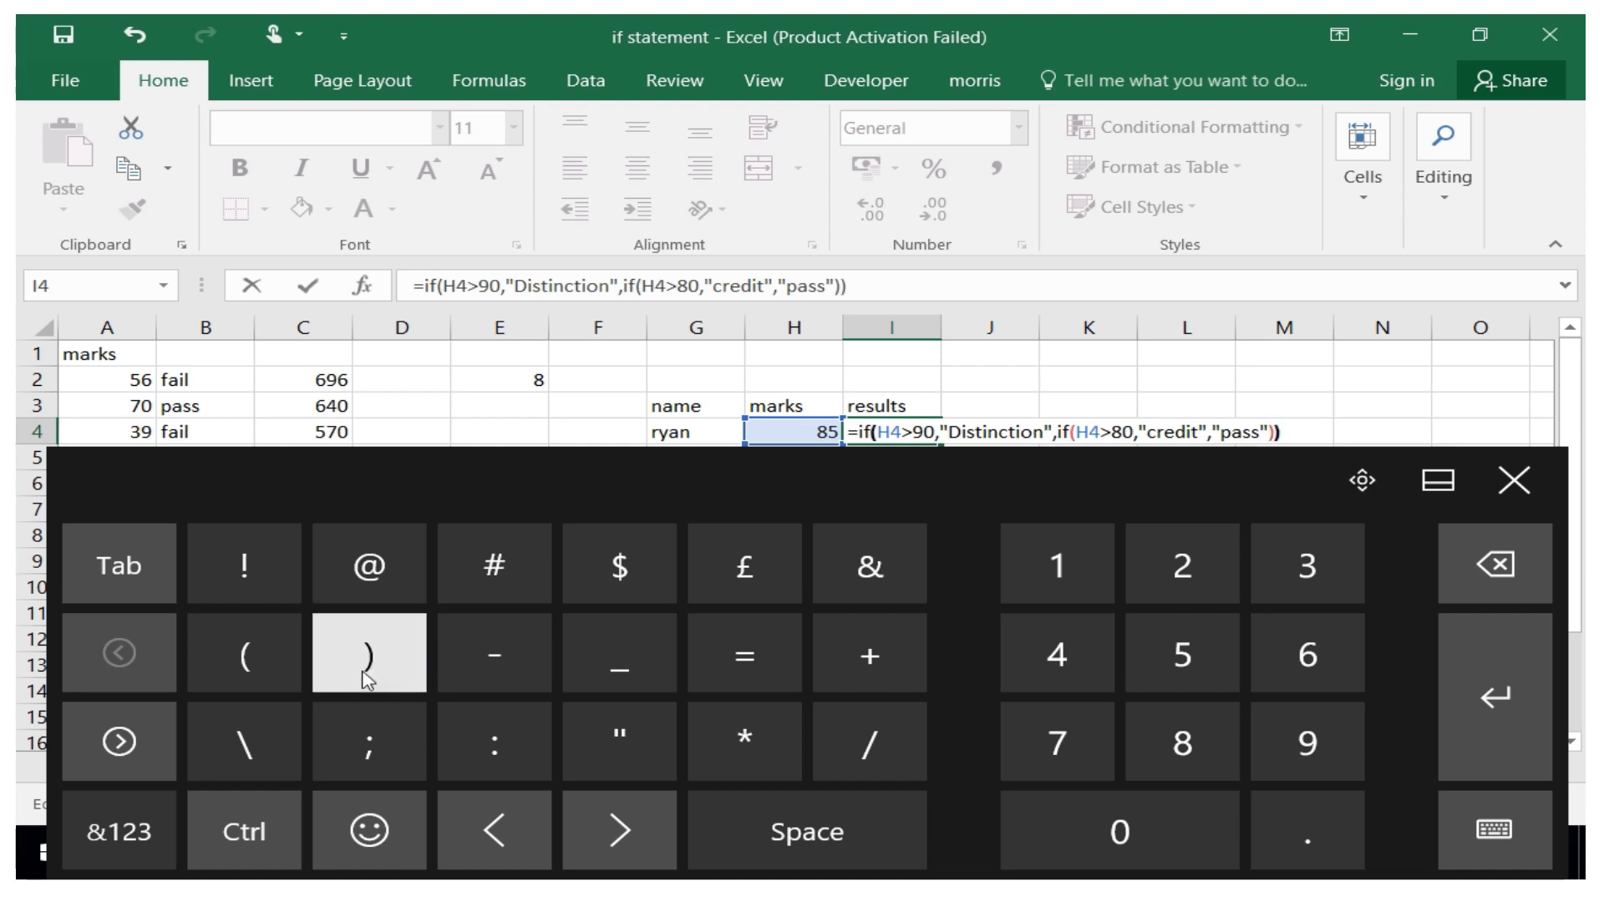
{"action": "left_click", "coordinate": [1466, 725]}
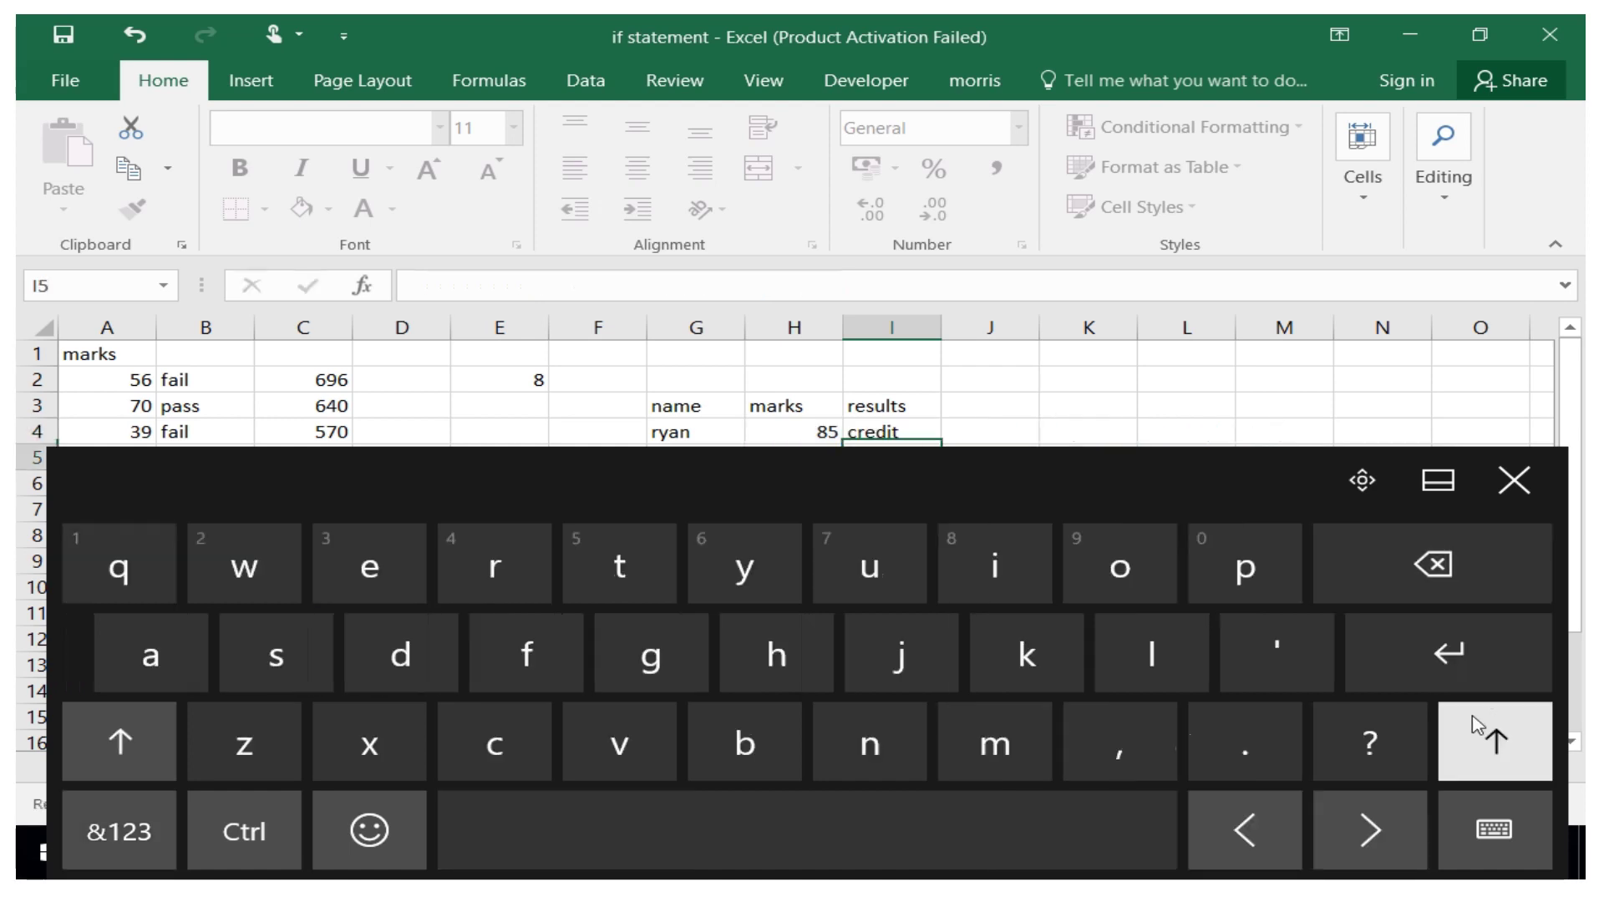
Fill the nested IF formula from I4 down to I9 to grade all the listed students.
{"action": "left_click", "coordinate": [1514, 481]}
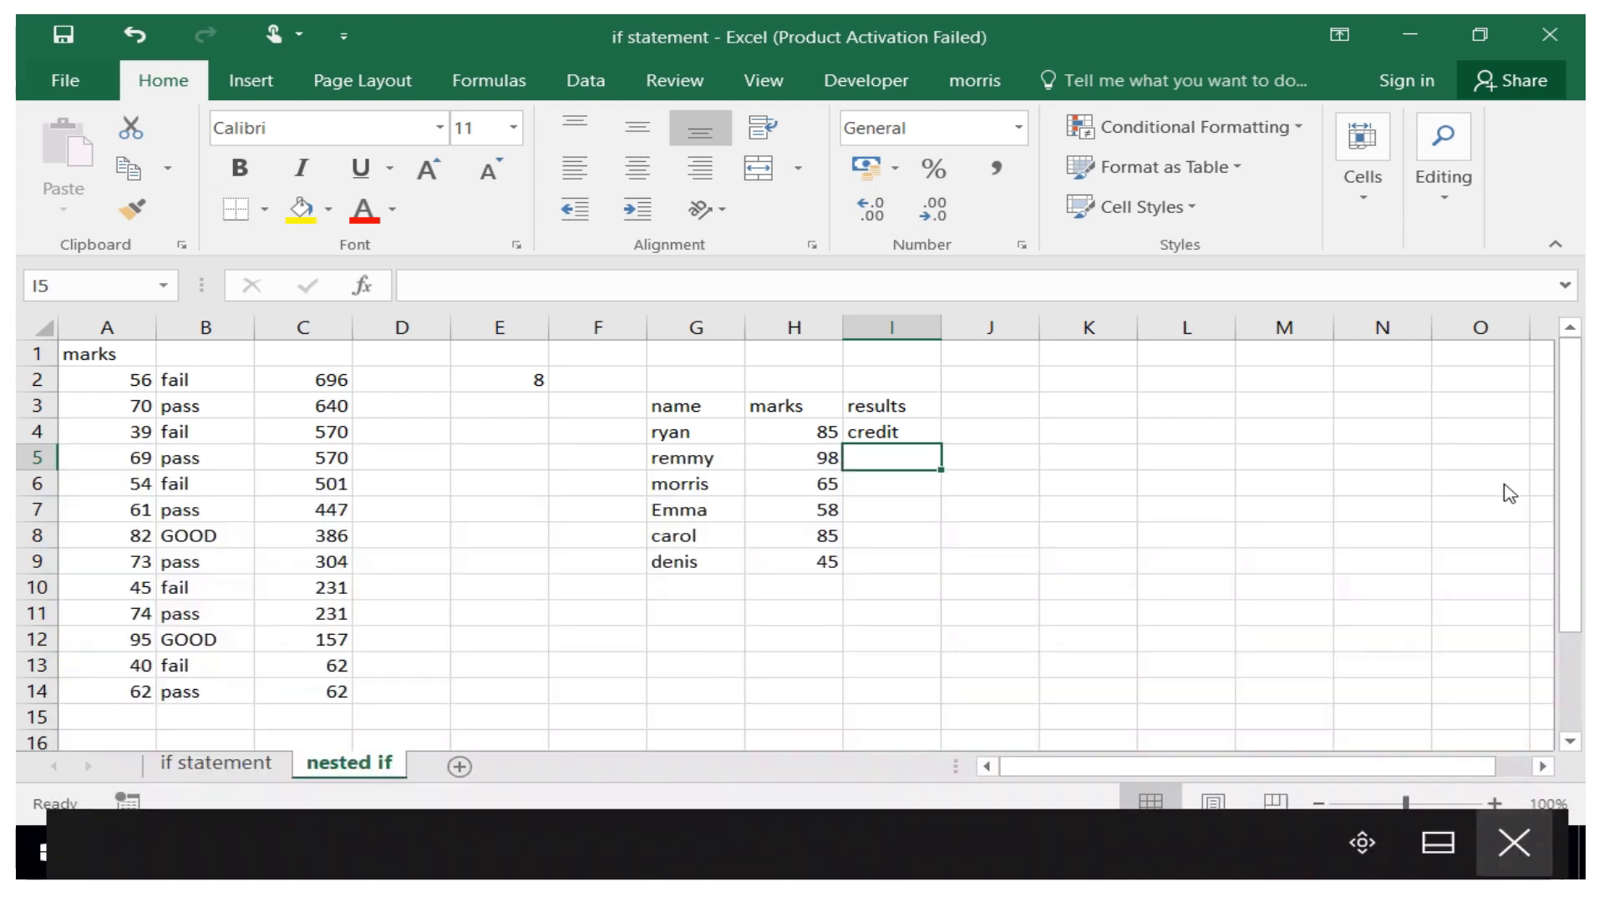
{"action": "left_click", "coordinate": [907, 425]}
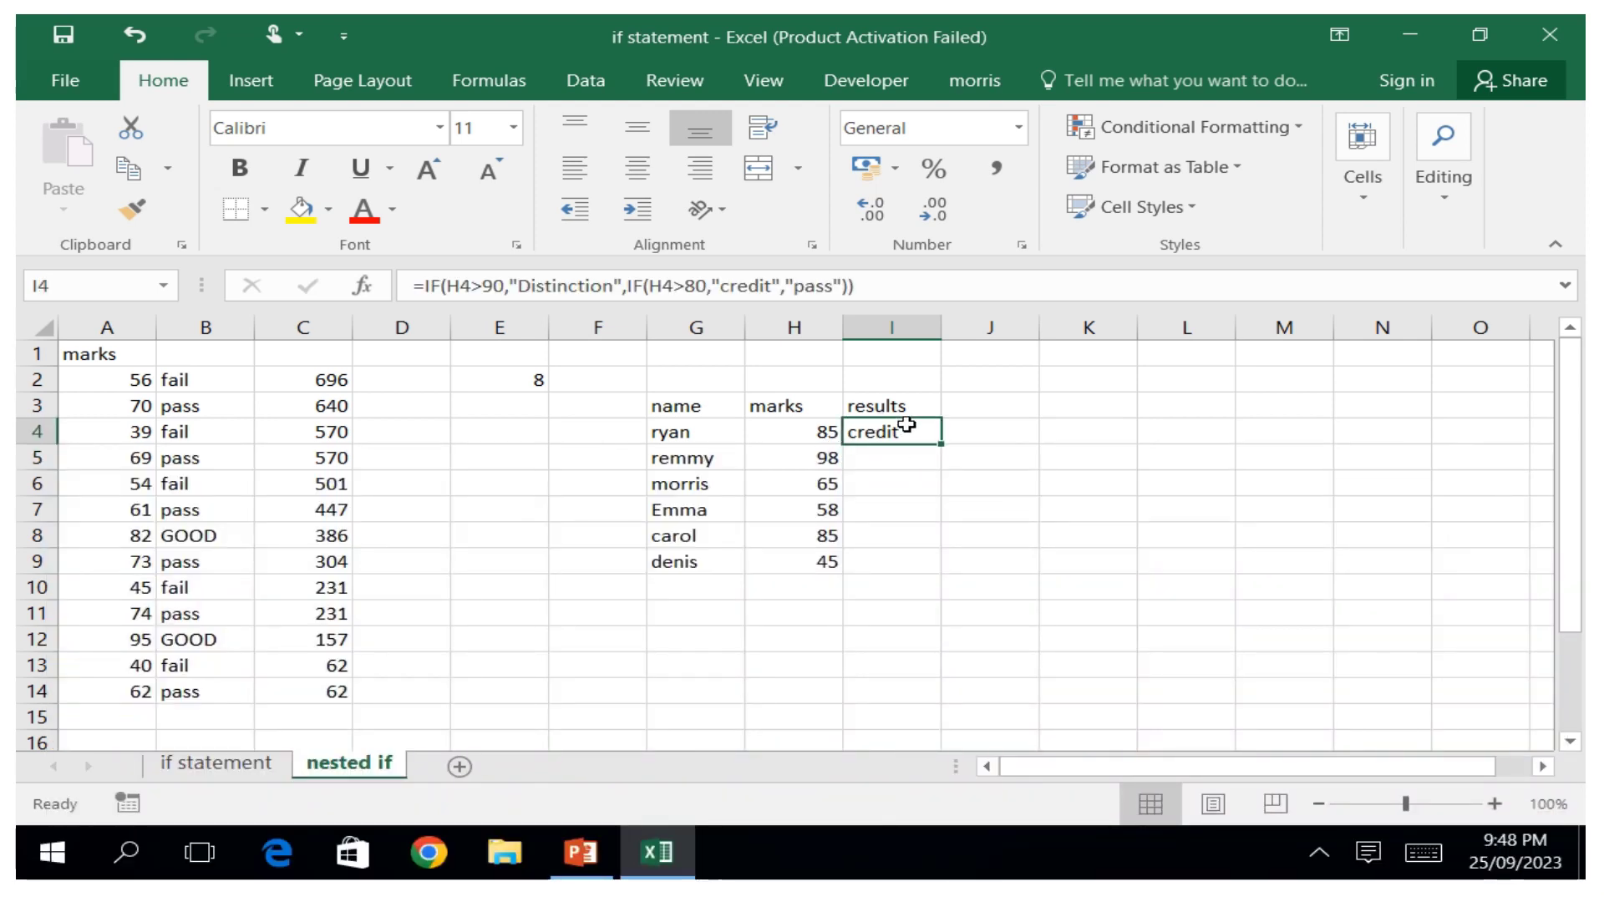
{"action": "left_click_drag", "start_coordinate": [942, 441], "coordinate": [944, 577]}
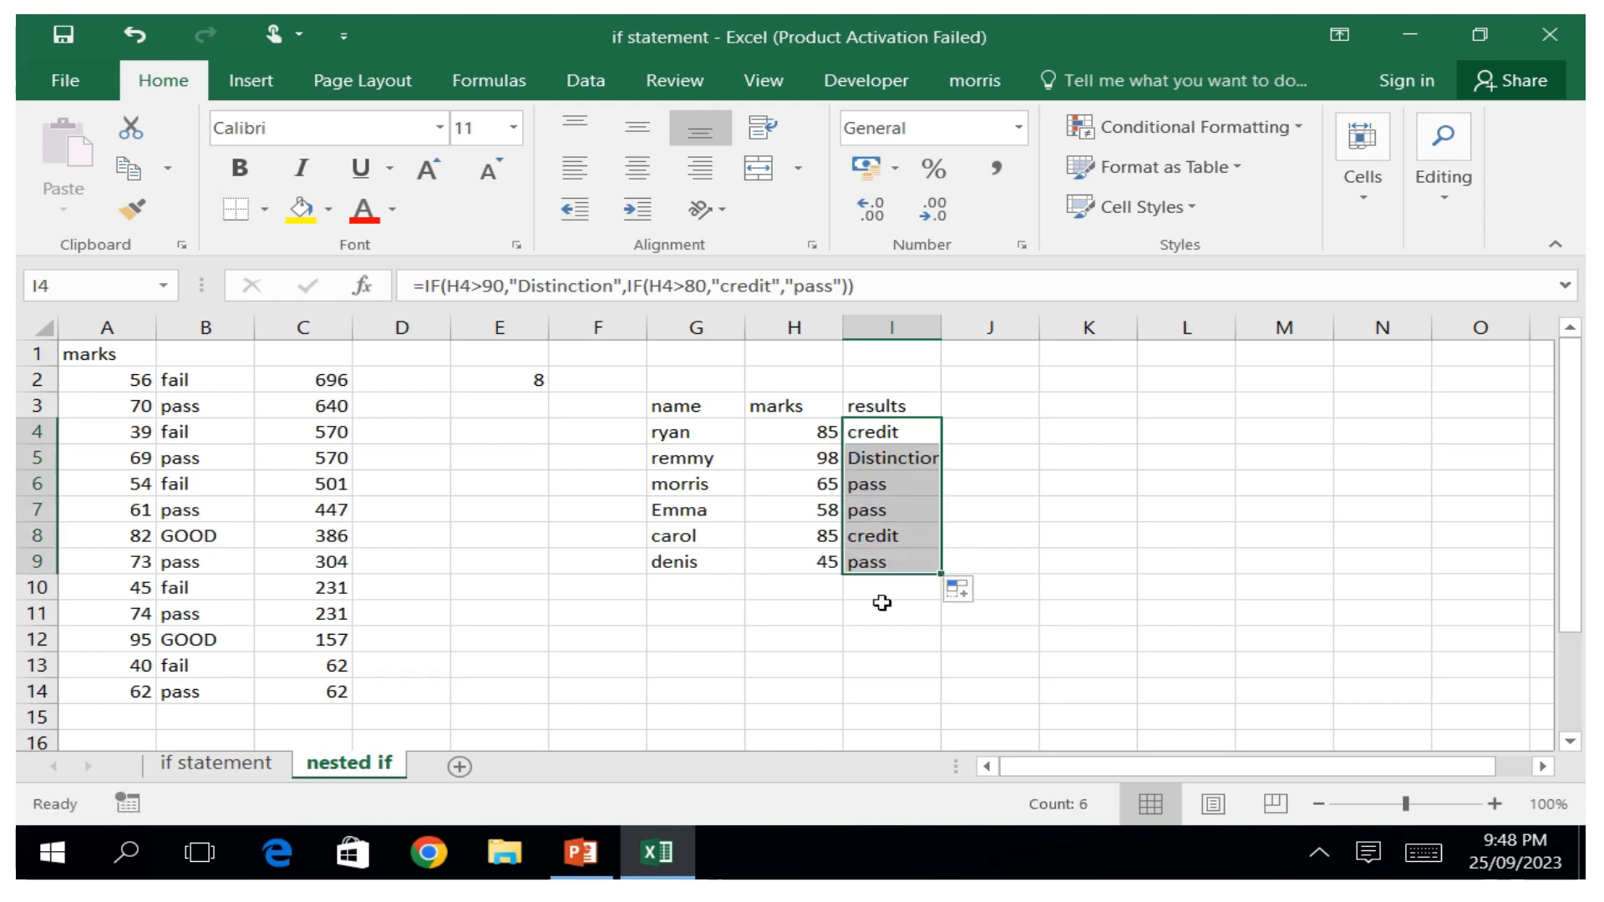
{"action": "left_click", "coordinate": [753, 618]}
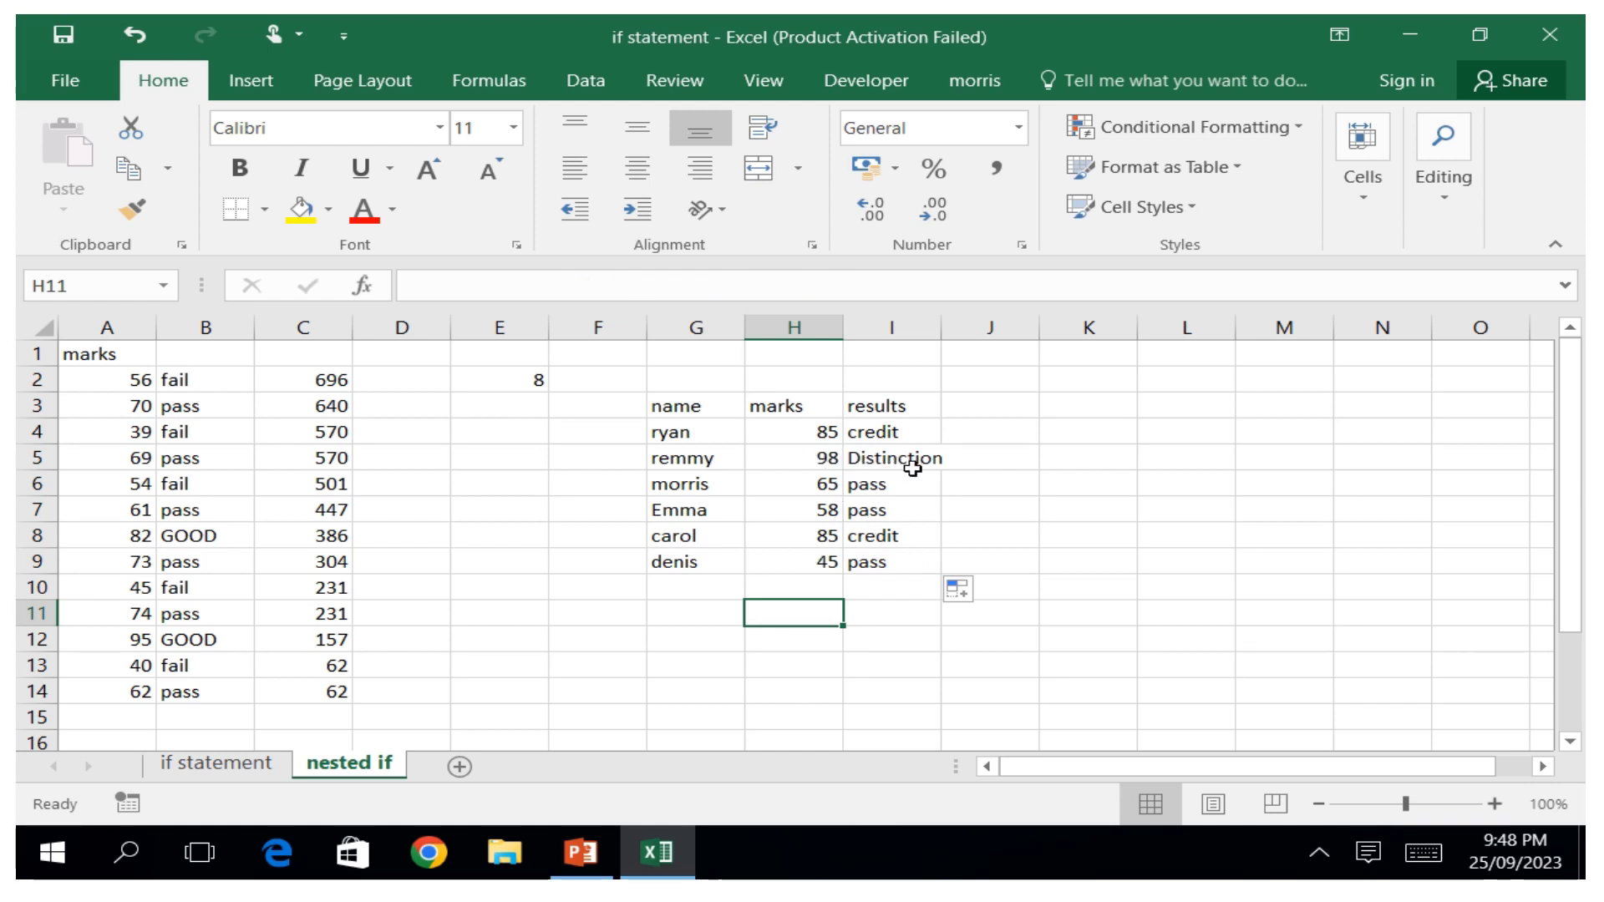
Enter a mark of 60 in H10, directly below the last student's marks.
{"action": "left_click", "coordinate": [814, 580]}
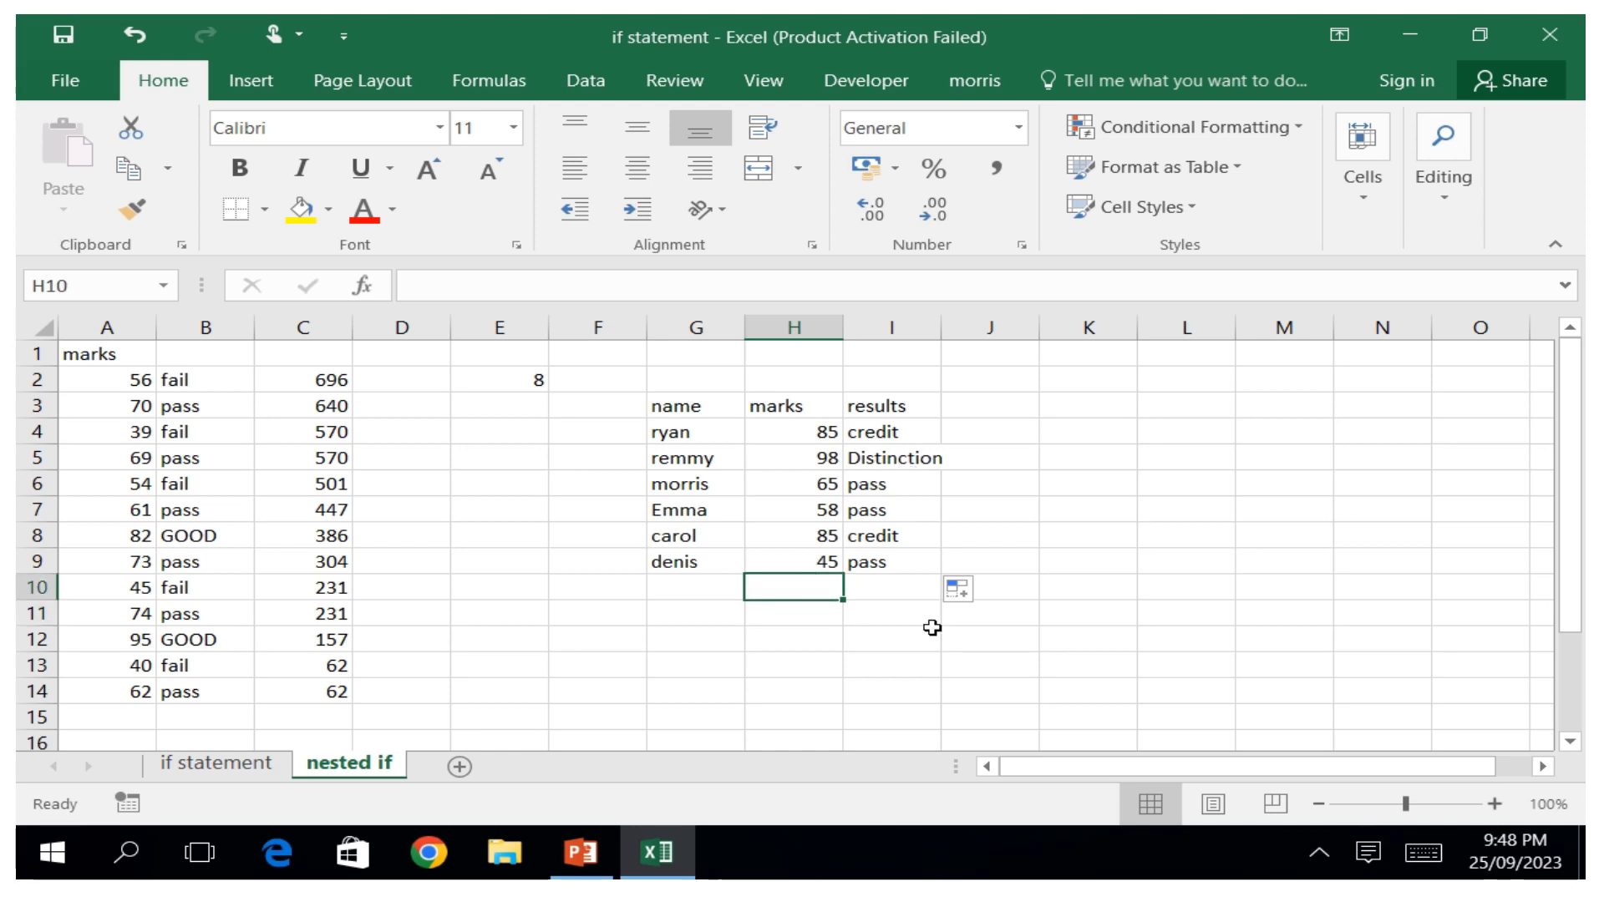
{"action": "left_click", "coordinate": [1419, 852]}
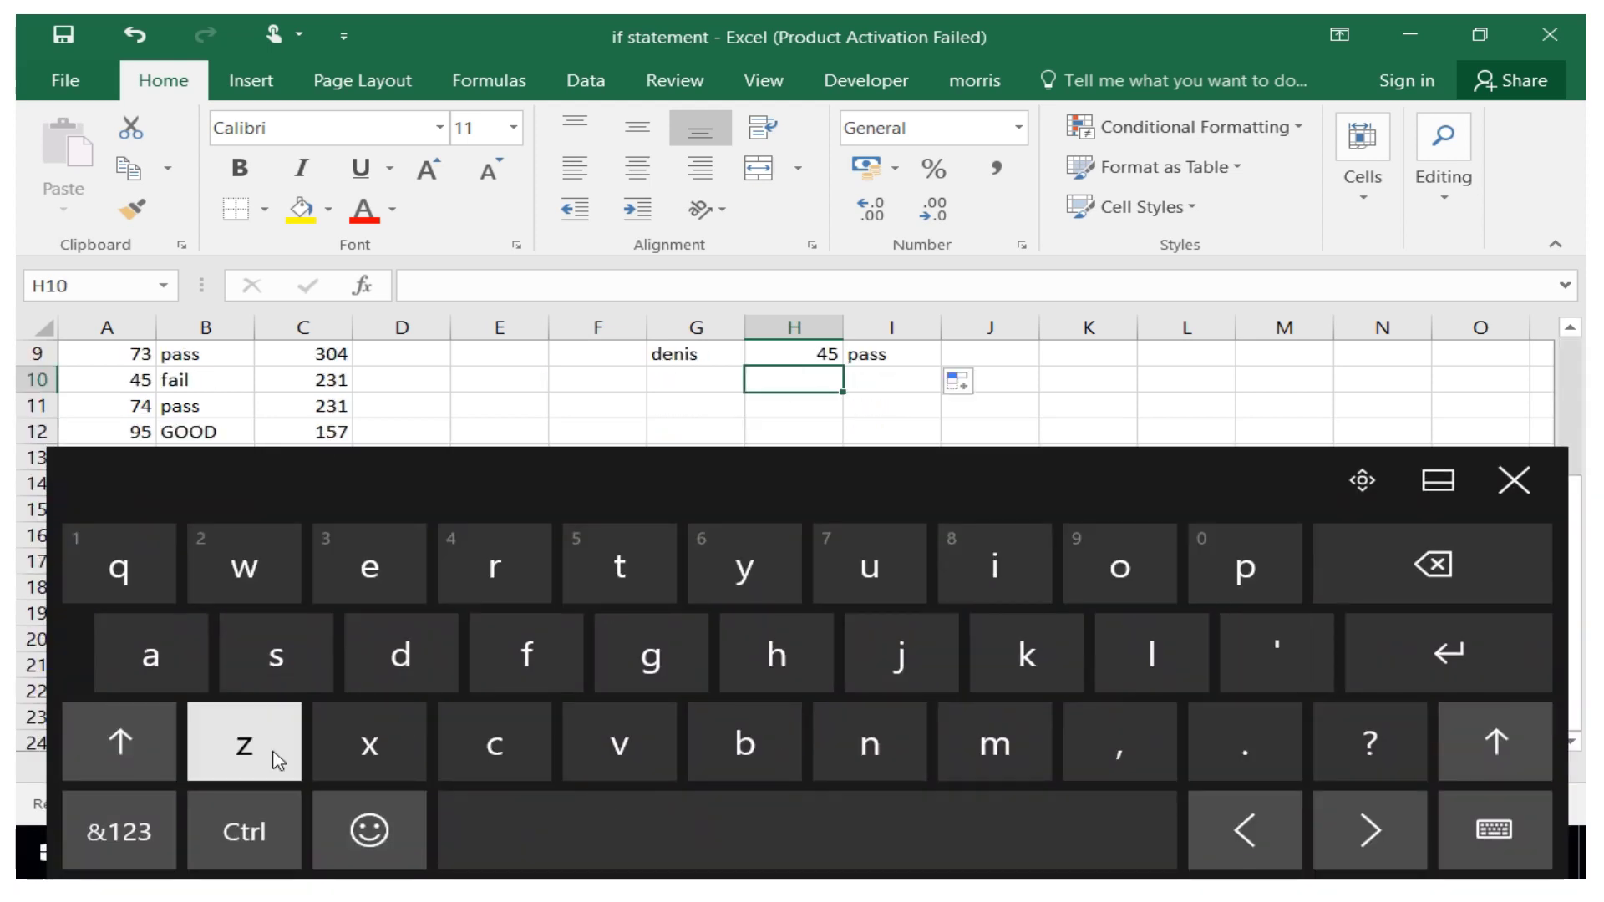
{"action": "left_click", "coordinate": [119, 832]}
{"action": "left_click", "coordinate": [1305, 695]}
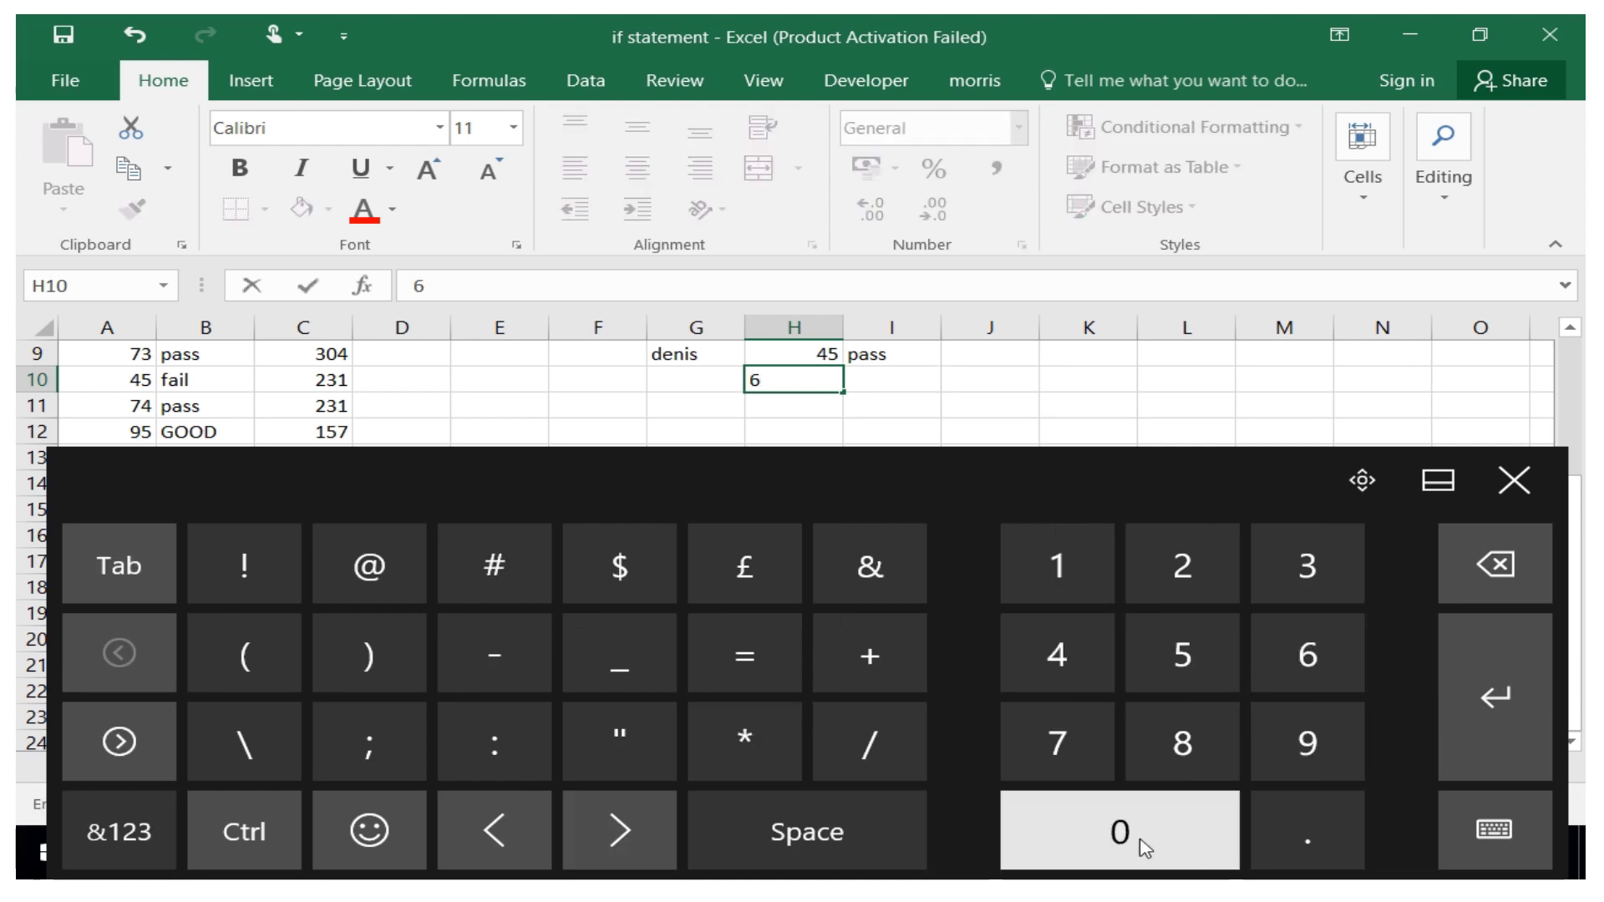
{"action": "left_click", "coordinate": [1134, 835]}
{"action": "left_click", "coordinate": [1479, 678]}
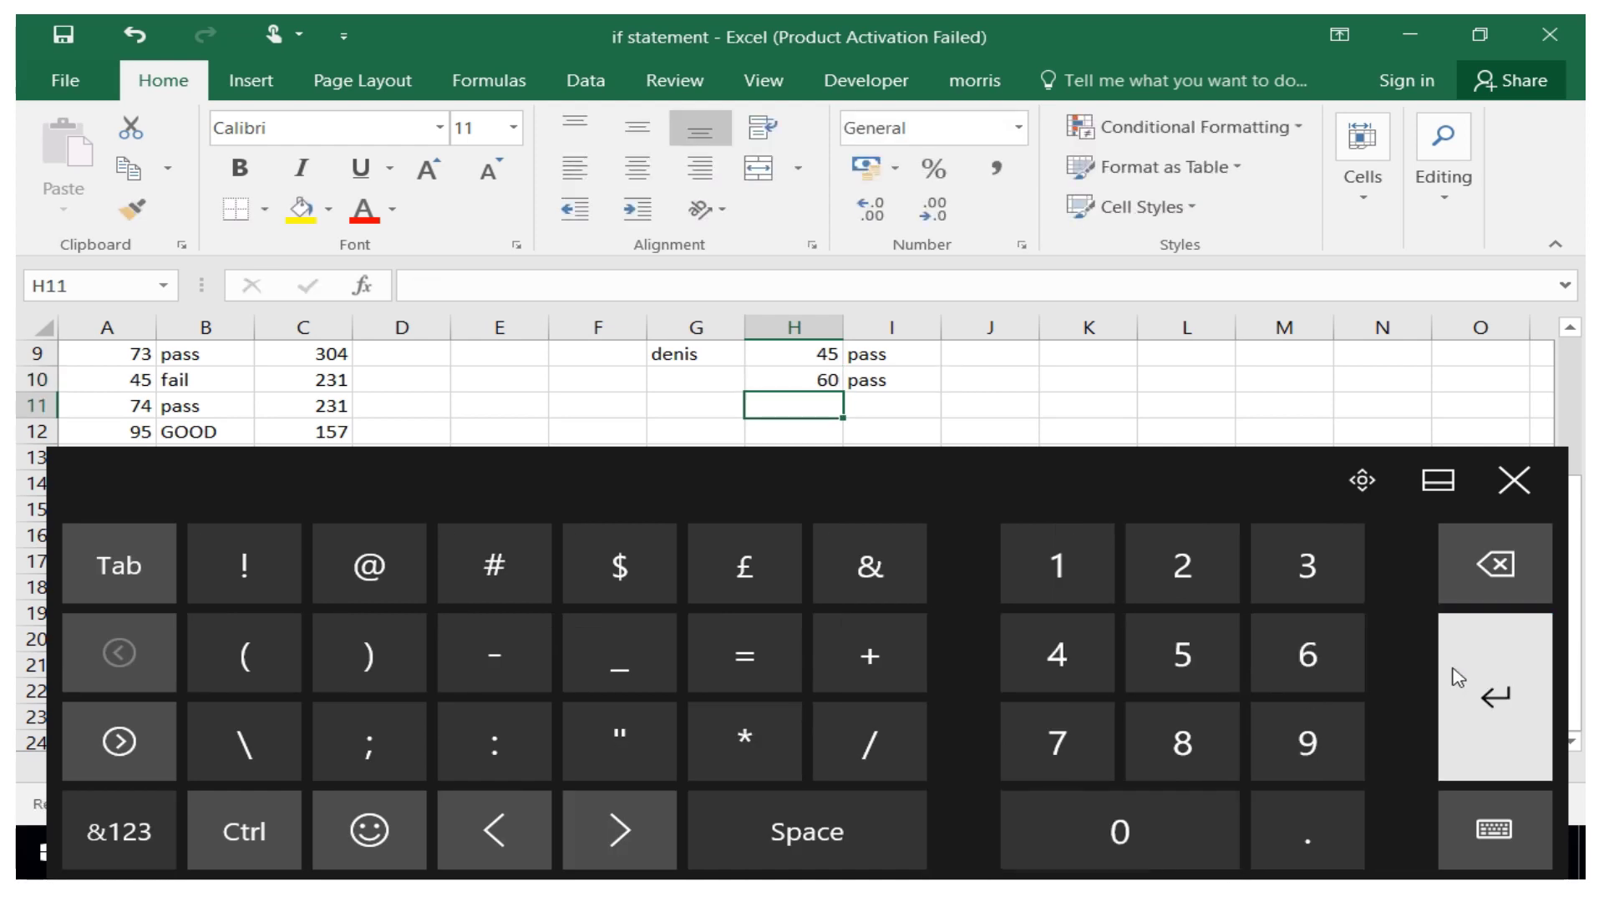
Enter marks of 89 in H11 and 98 in H12.
{"action": "left_click", "coordinate": [1203, 746]}
{"action": "left_click", "coordinate": [1308, 732]}
{"action": "left_click", "coordinate": [1458, 692]}
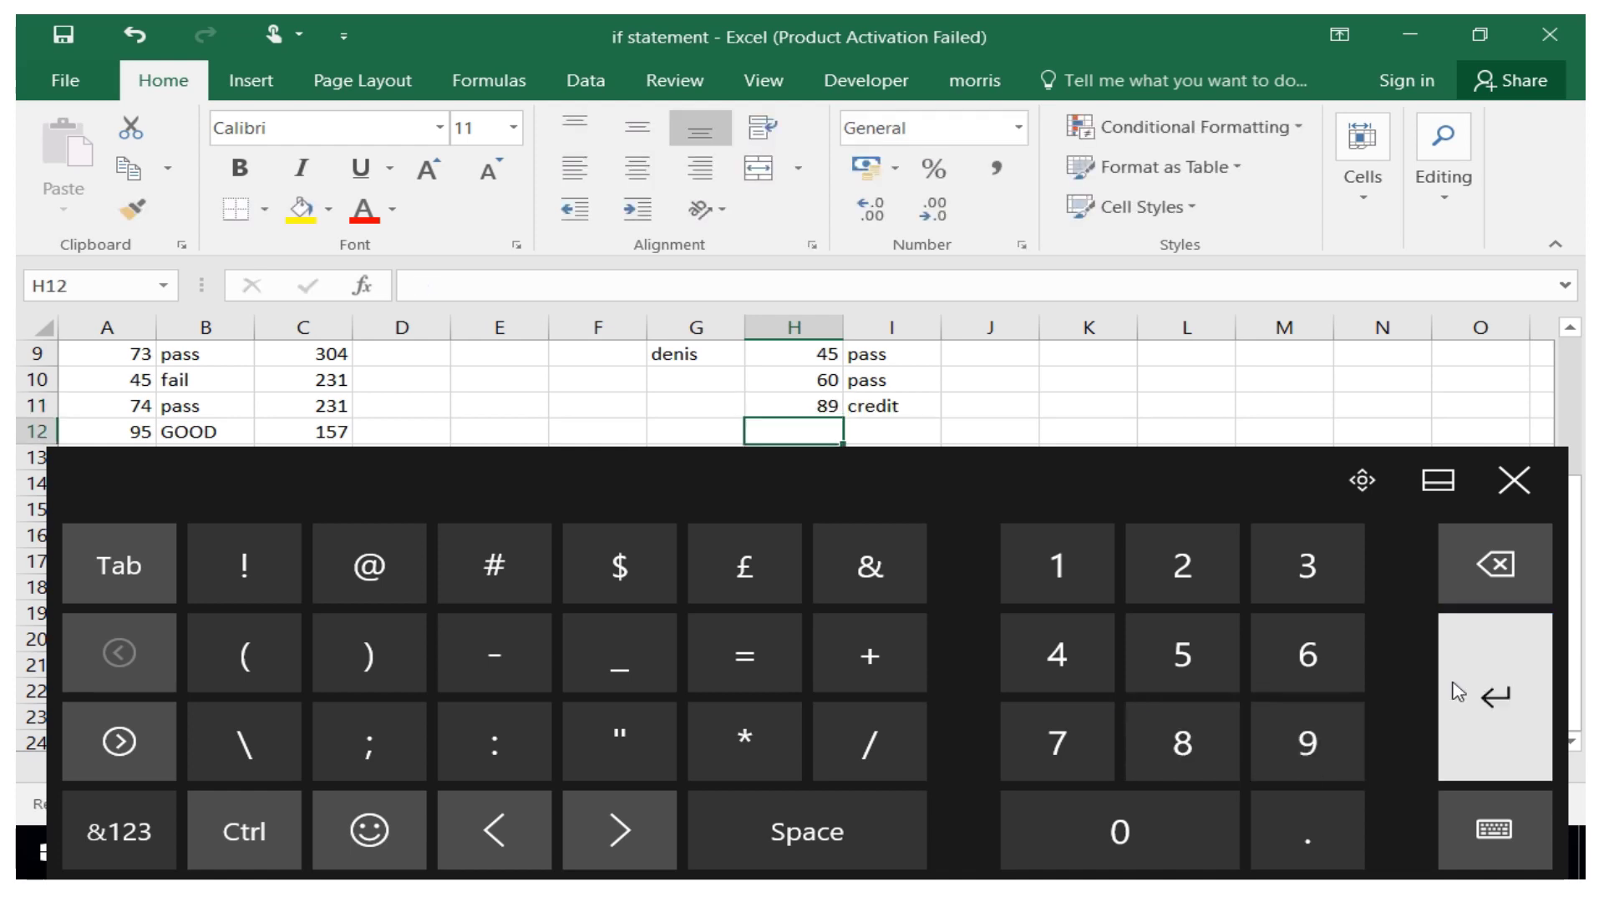
{"action": "left_click", "coordinate": [1330, 717]}
{"action": "left_click", "coordinate": [1215, 750]}
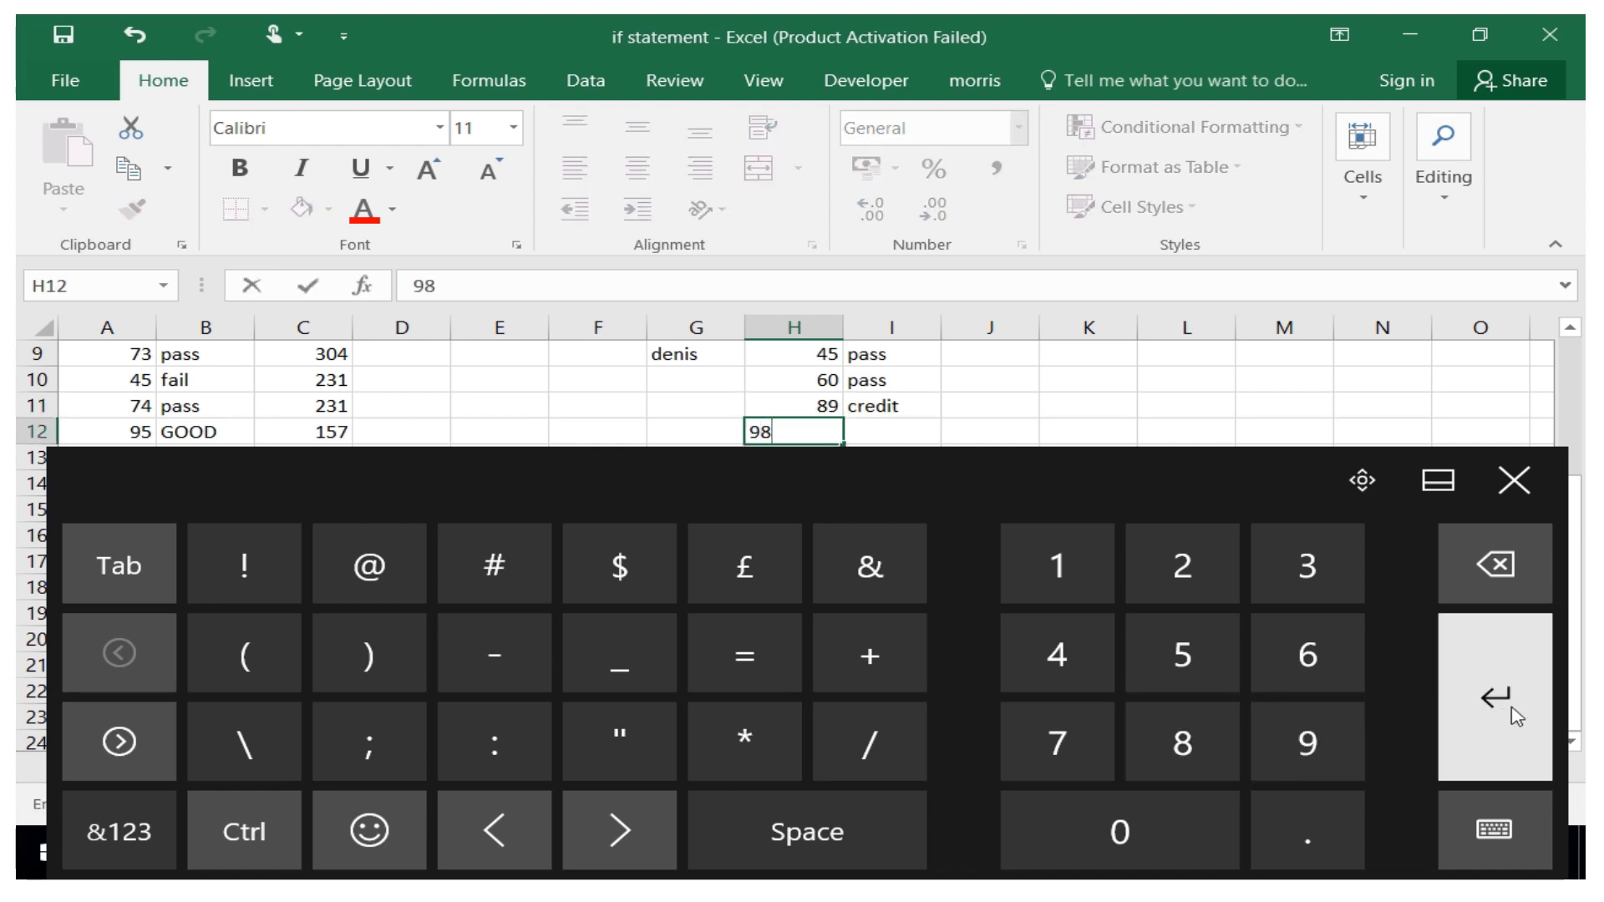
{"action": "left_click", "coordinate": [1516, 717]}
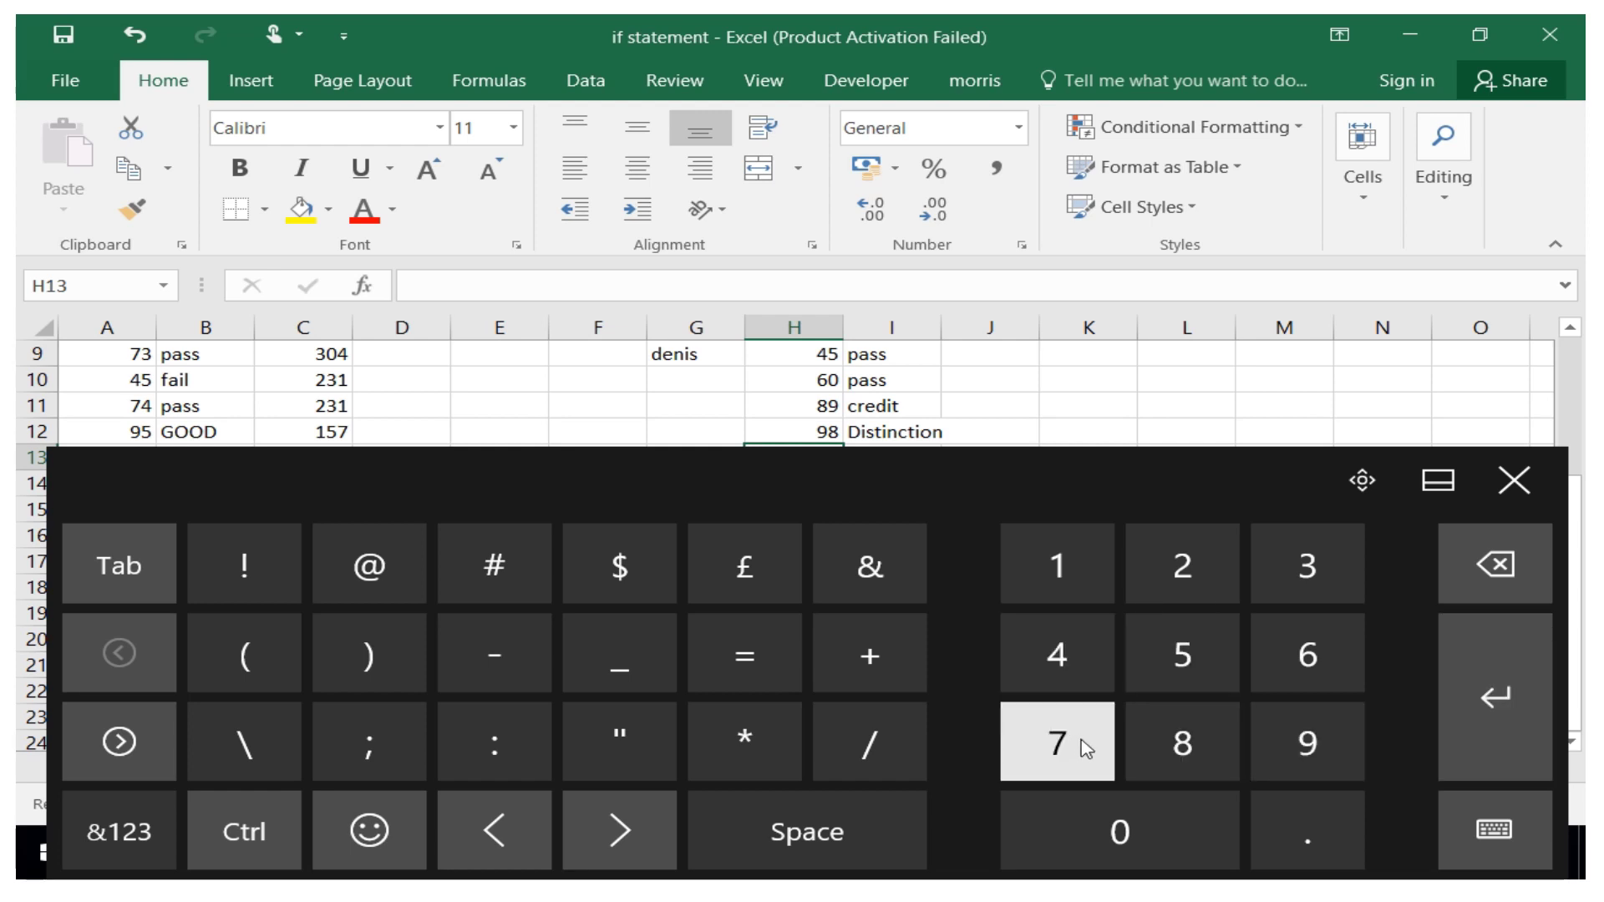
Enter marks of 100 in H13 and 0 in H14, and close the on-screen keyboard.
{"action": "left_click", "coordinate": [1057, 580]}
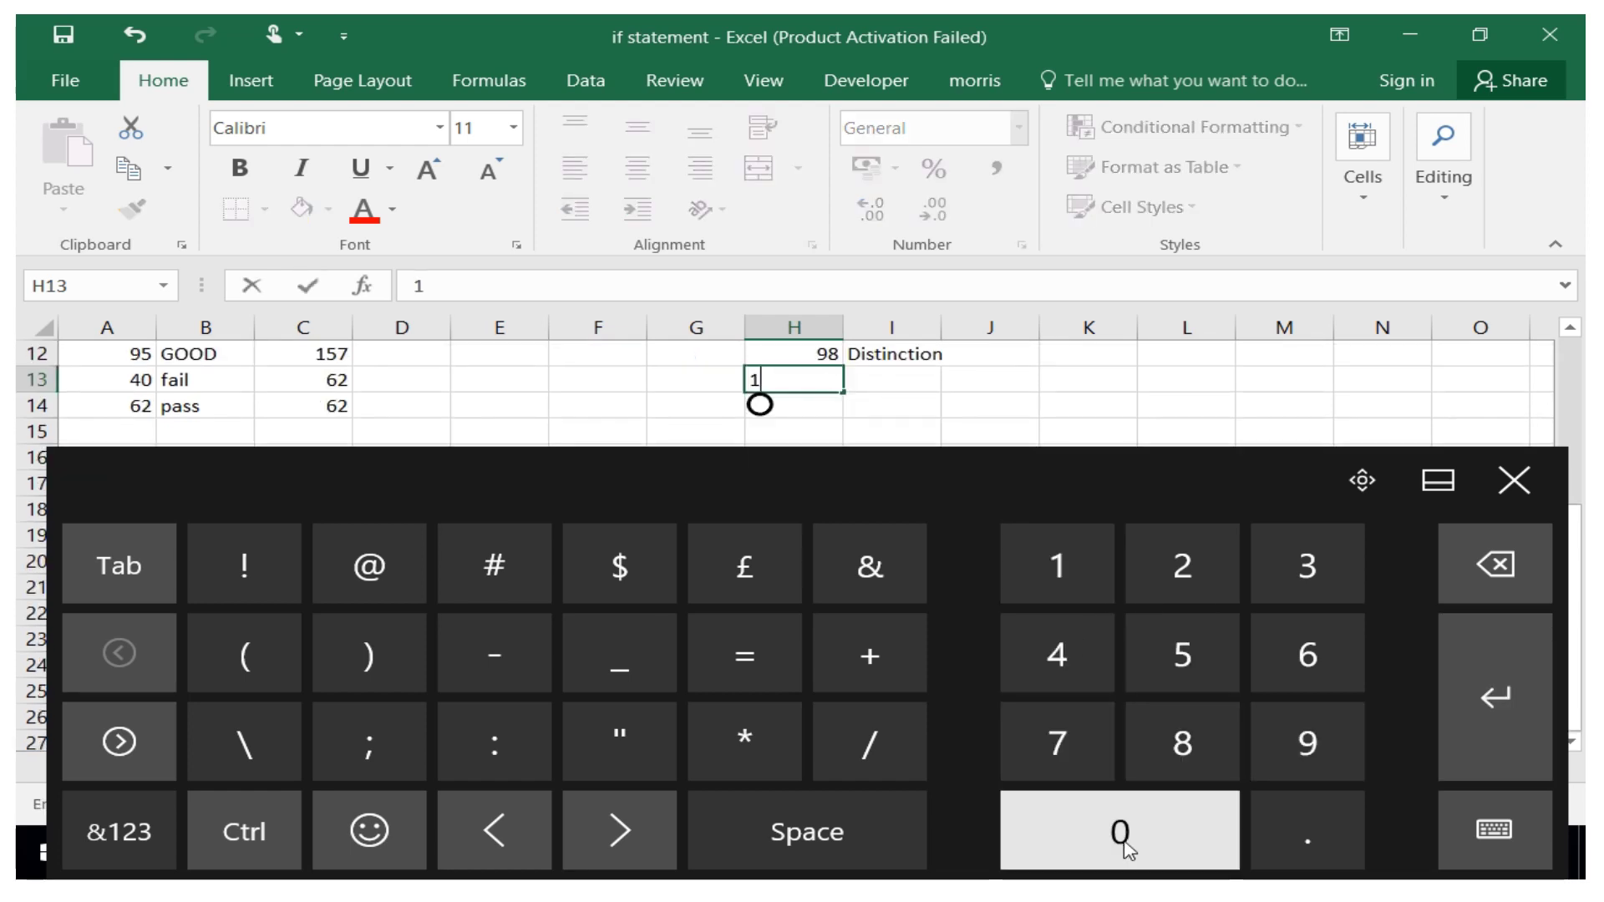
{"action": "left_click", "coordinate": [1122, 832]}
{"action": "left_click", "coordinate": [1122, 831]}
{"action": "left_click", "coordinate": [1544, 720]}
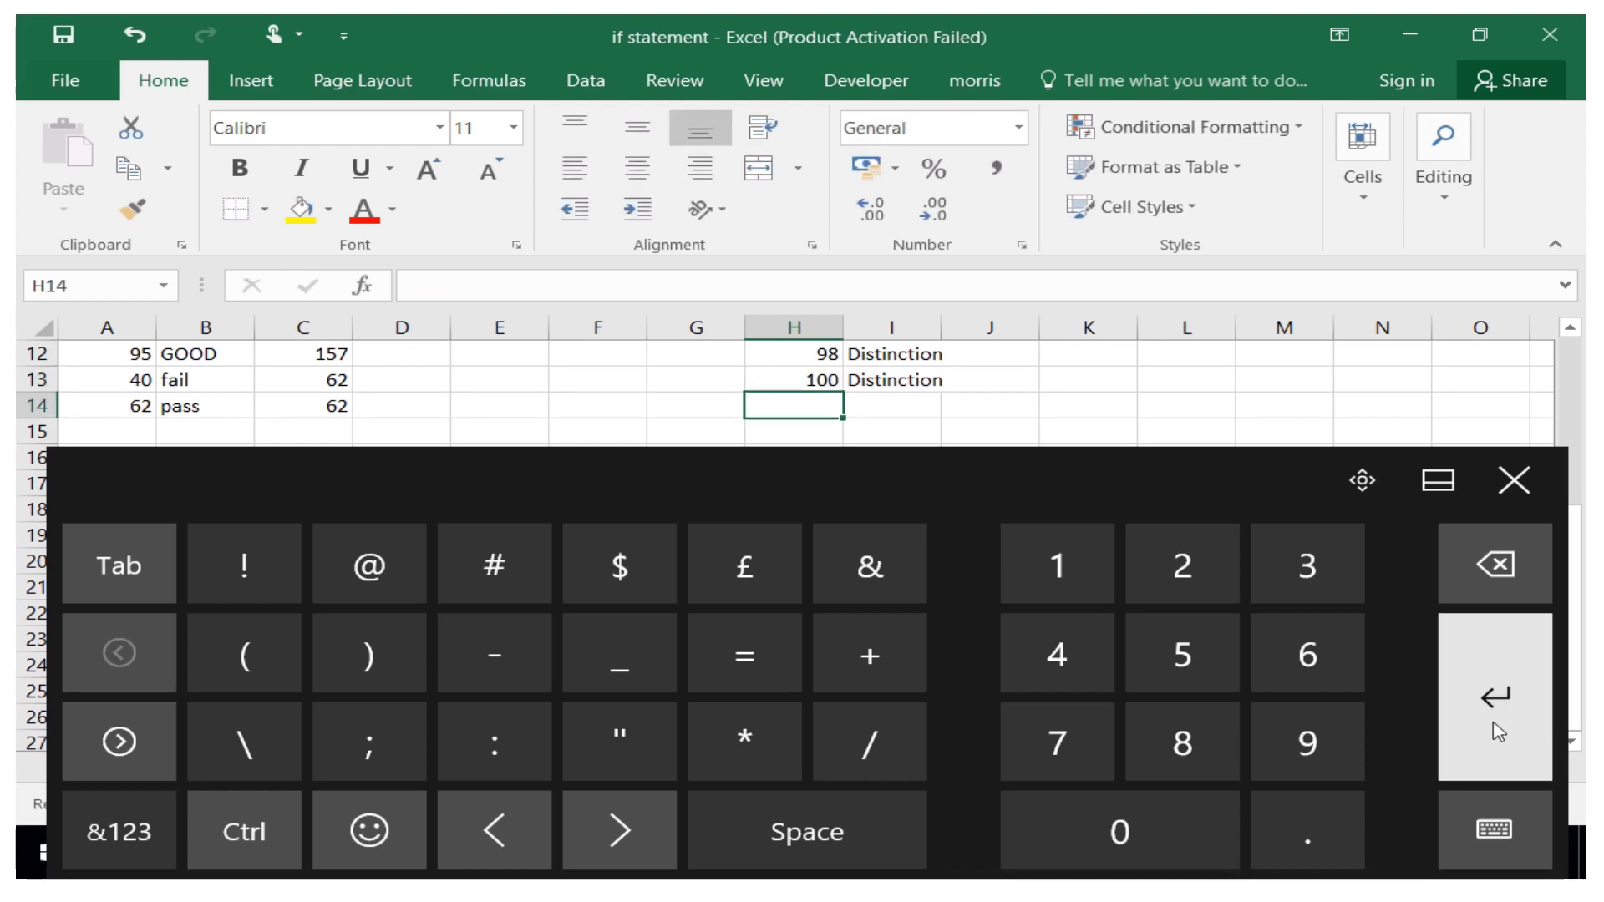
{"action": "left_click", "coordinate": [1120, 832]}
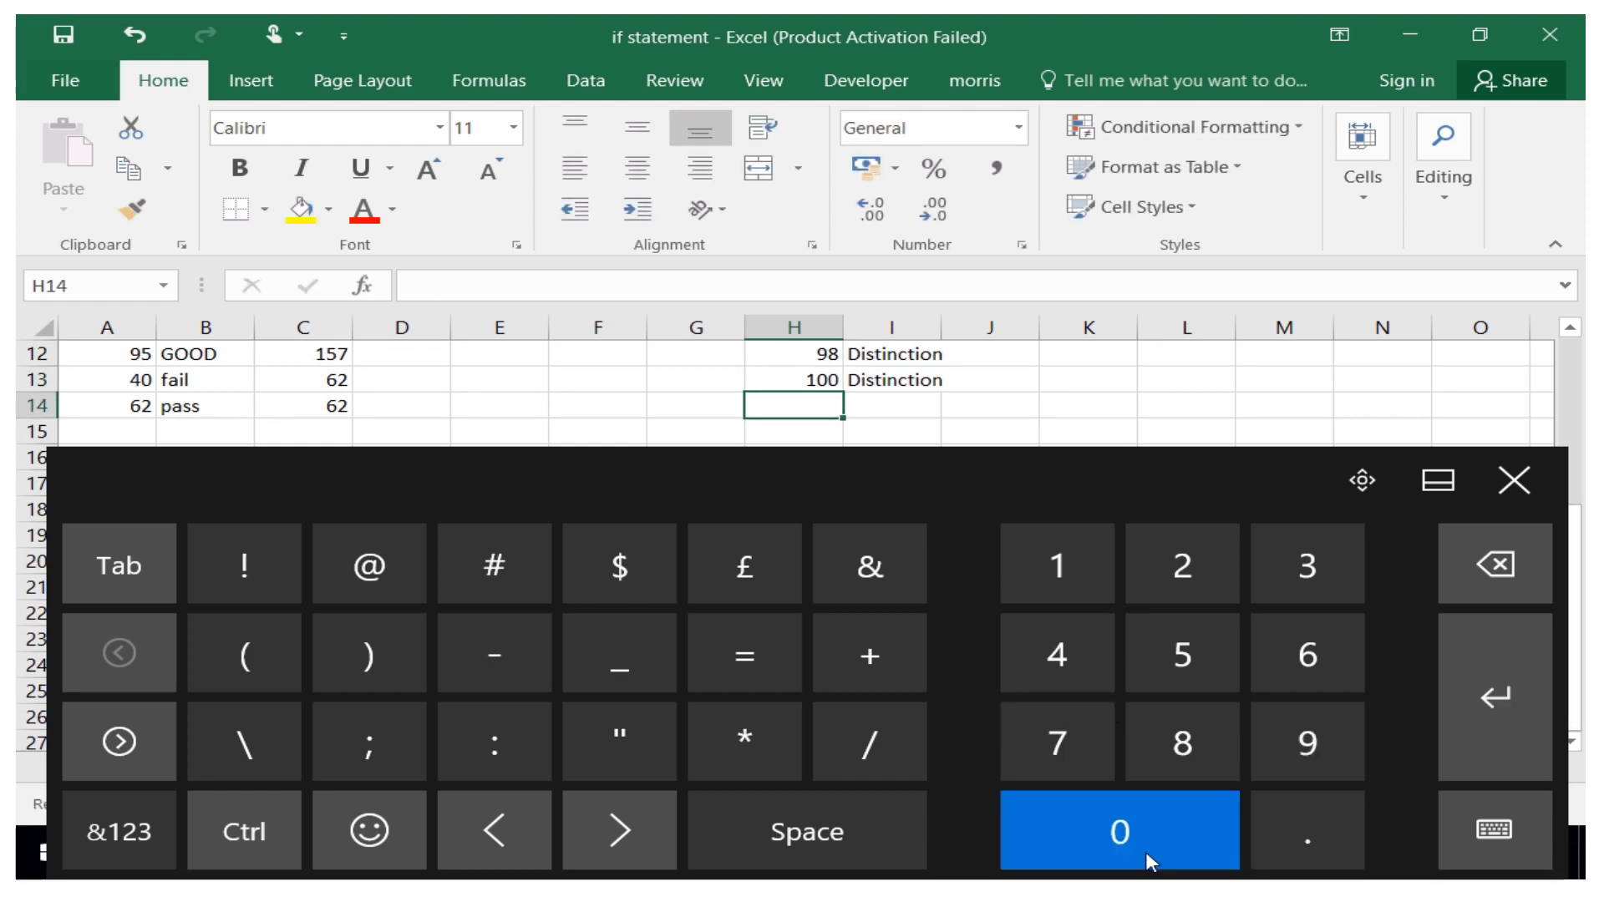
{"action": "left_click", "coordinate": [1491, 698]}
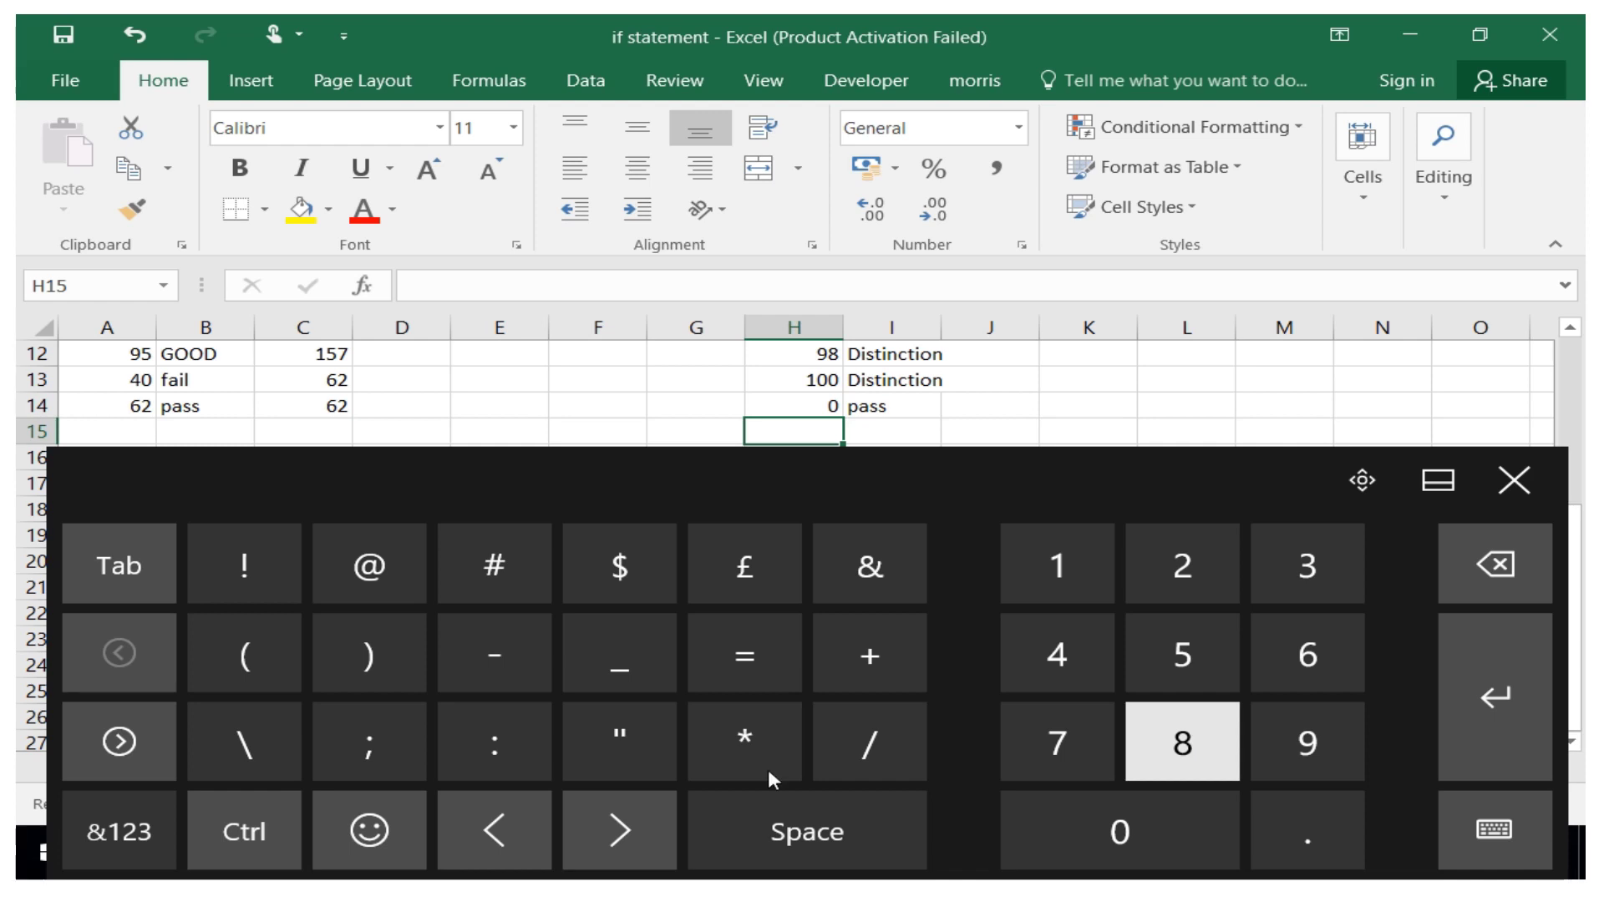
{"action": "left_click", "coordinate": [1508, 489]}
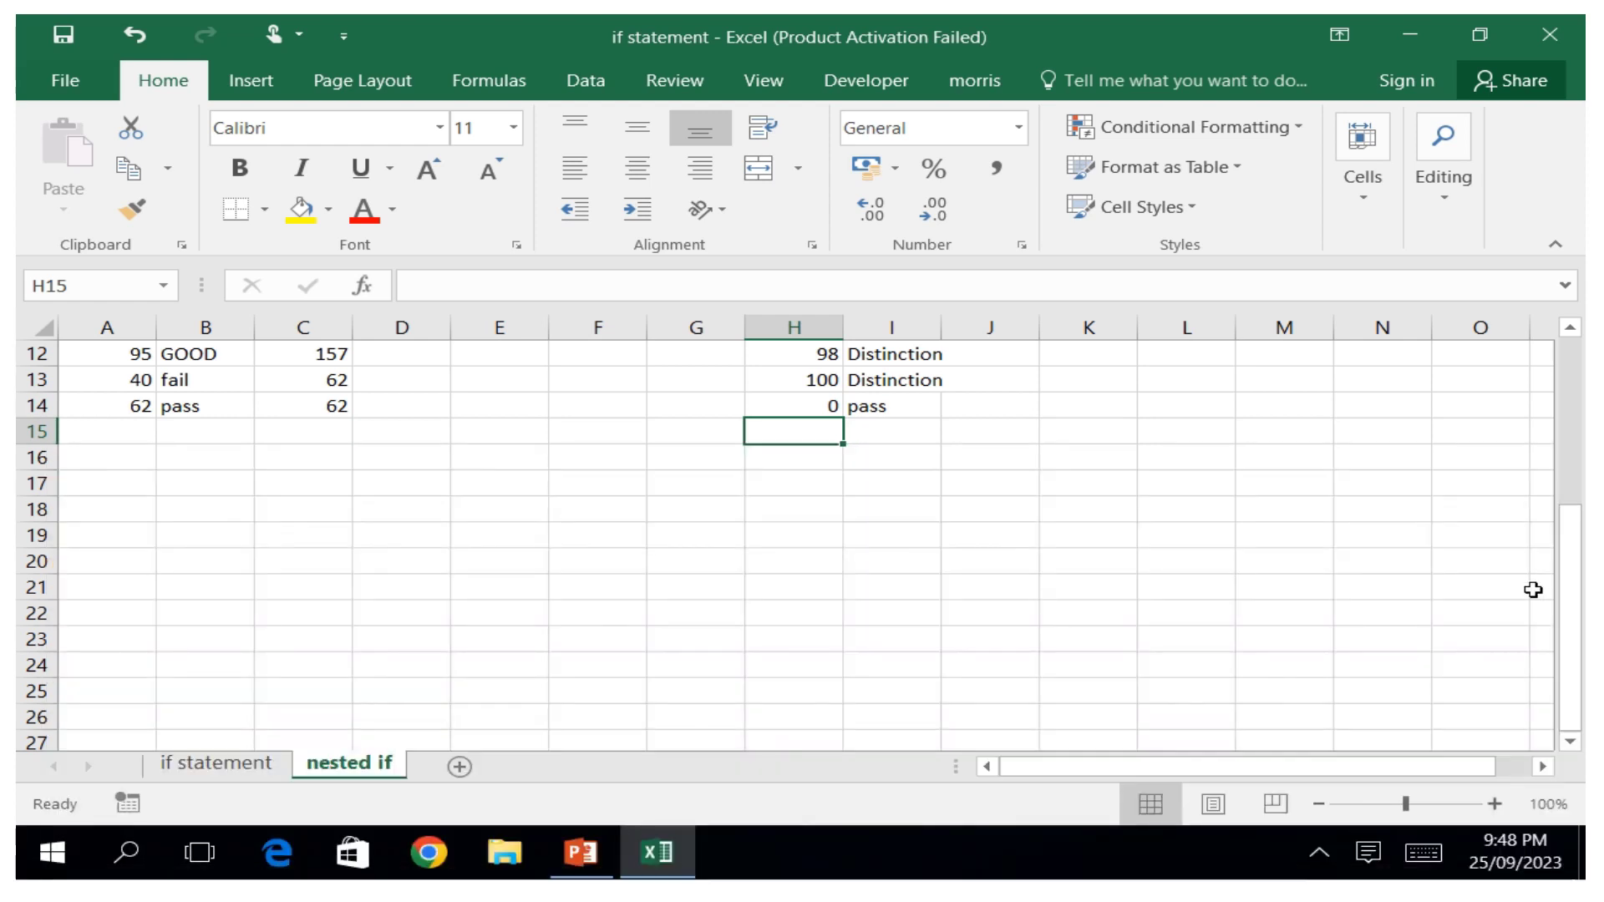
Save the workbook under its existing name.
{"action": "left_click_drag", "start_coordinate": [1568, 616], "coordinate": [1550, 524]}
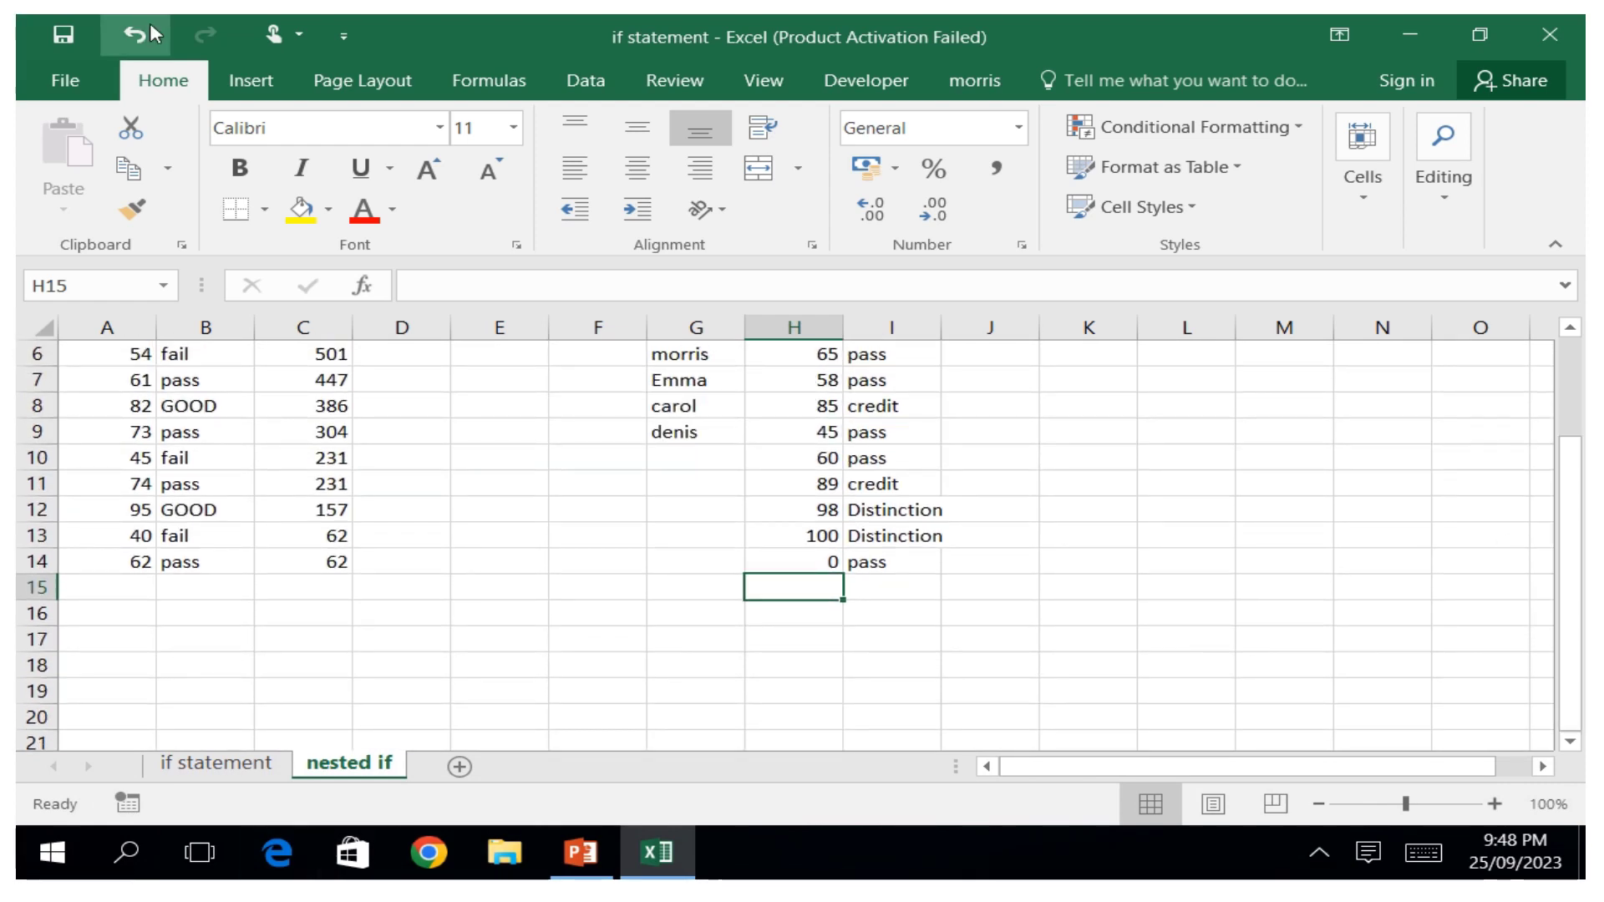
{"action": "left_click", "coordinate": [53, 77]}
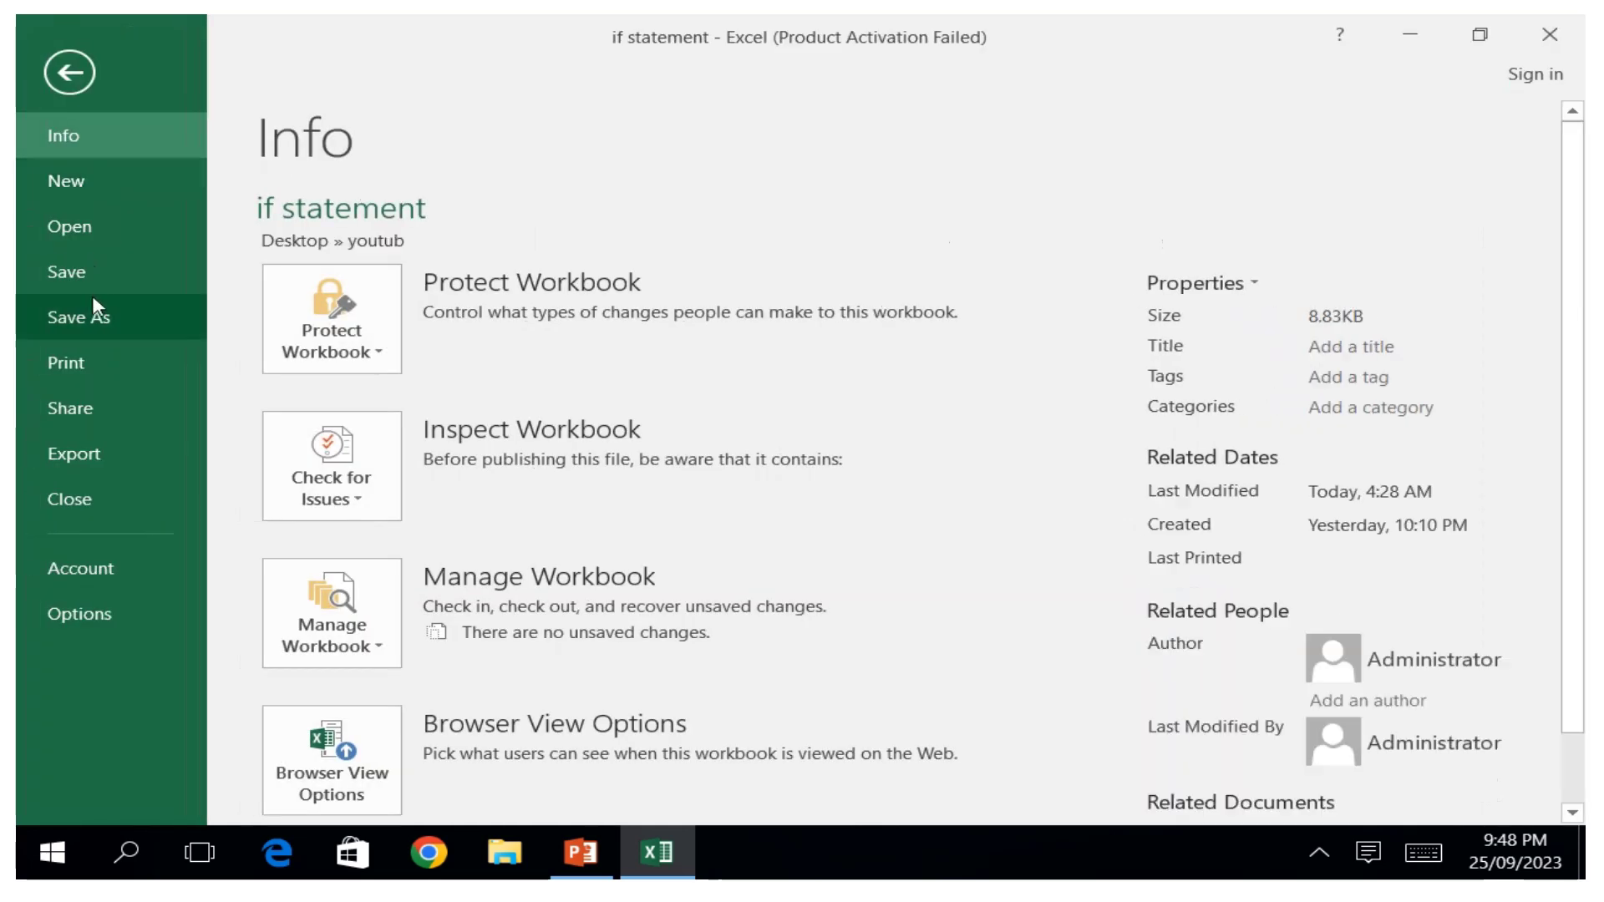
{"action": "left_click", "coordinate": [75, 286]}
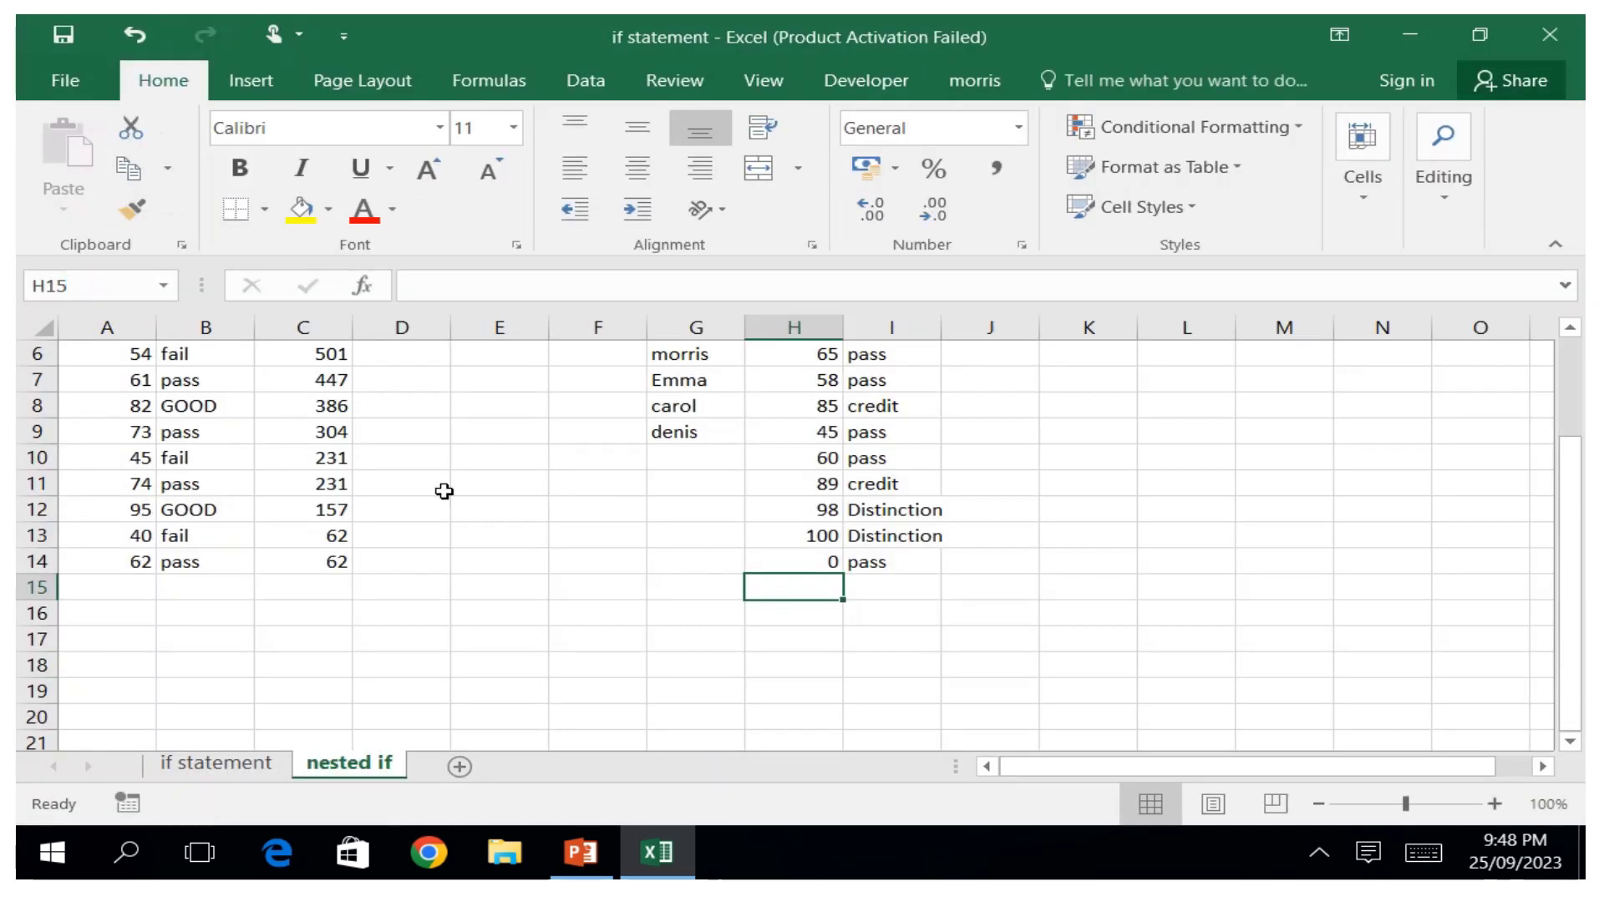